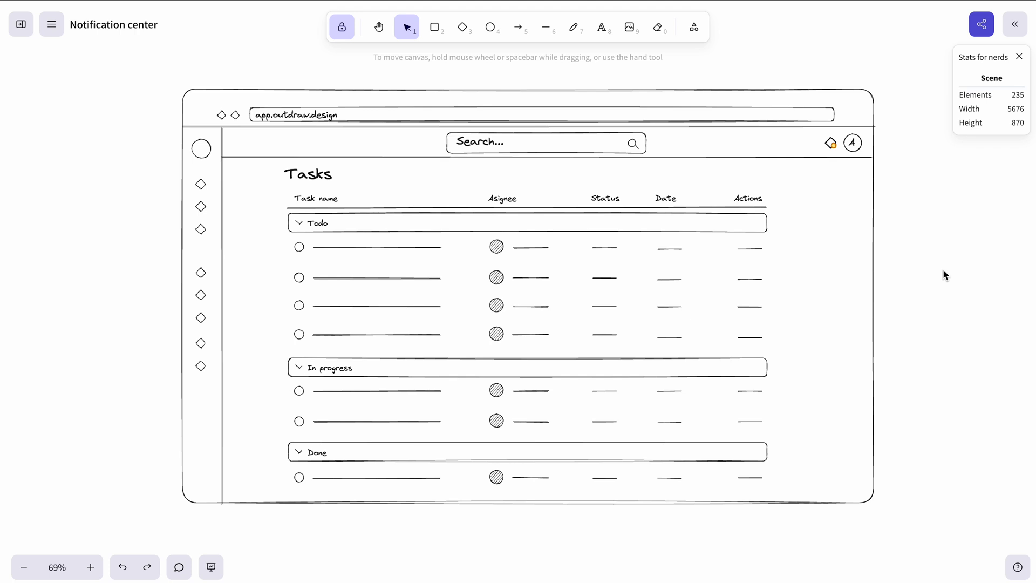
- Draw a rounded rectangle for the notification panel just below the header's notification icon, reaching down over the task table
scroll(885, 134, up, 5)
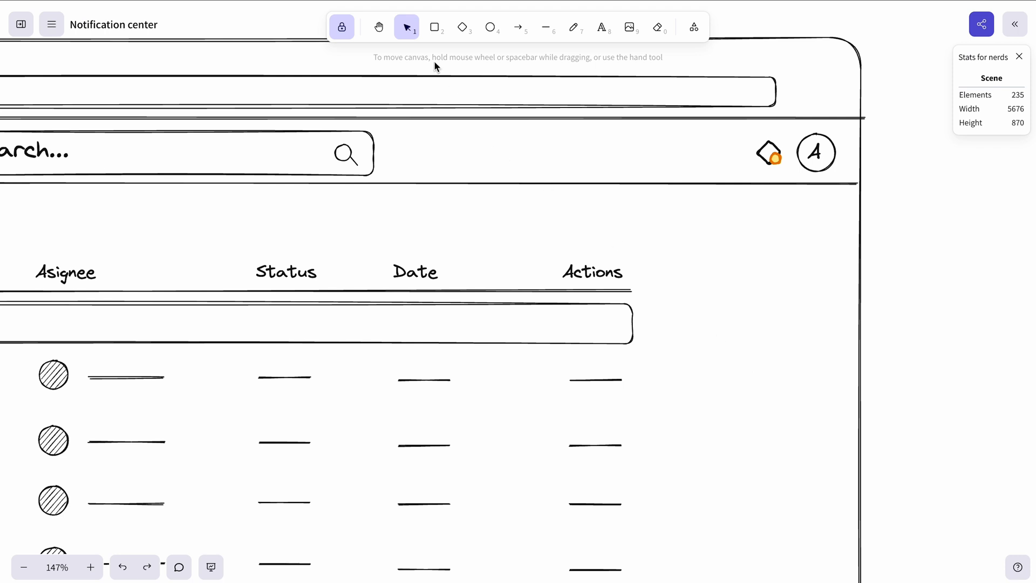
click(434, 27)
drag(483, 173, 808, 456)
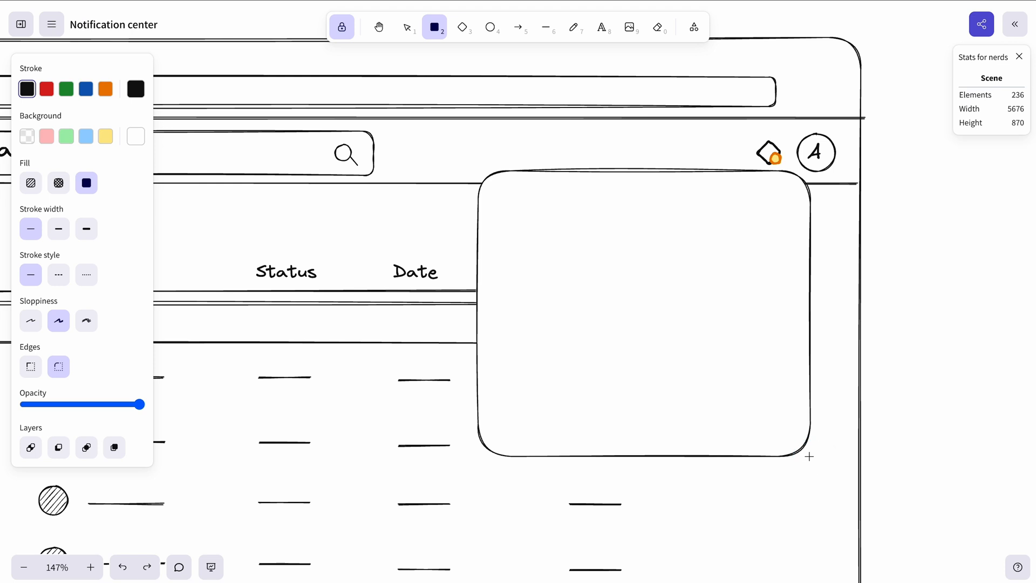
- Paste the notification text, a teammate's first name followed by "mentioned you in a comment", near the top of the panel
scroll(1004, 208, up, 2)
click(602, 27)
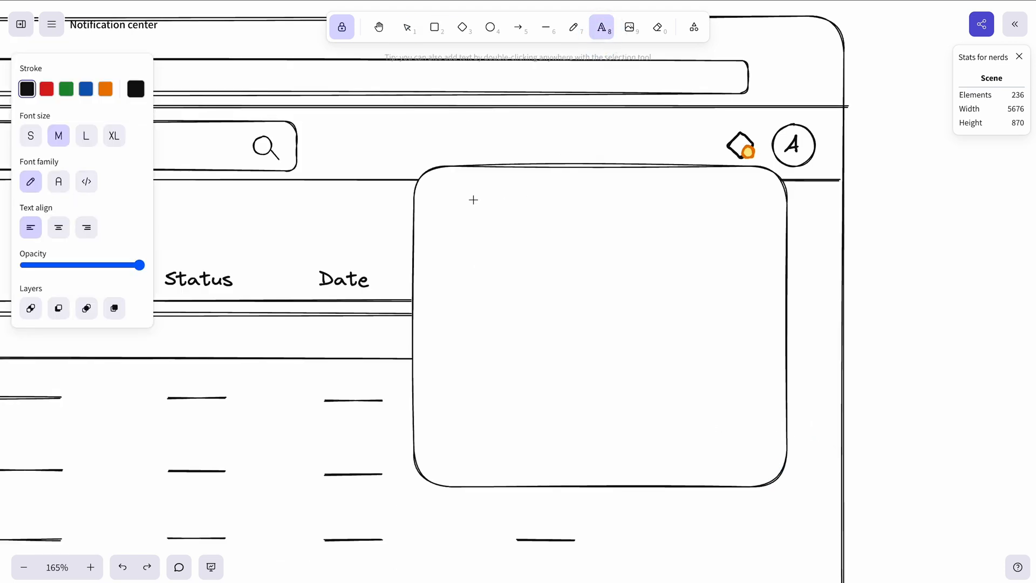
click(469, 202)
key(super+v)
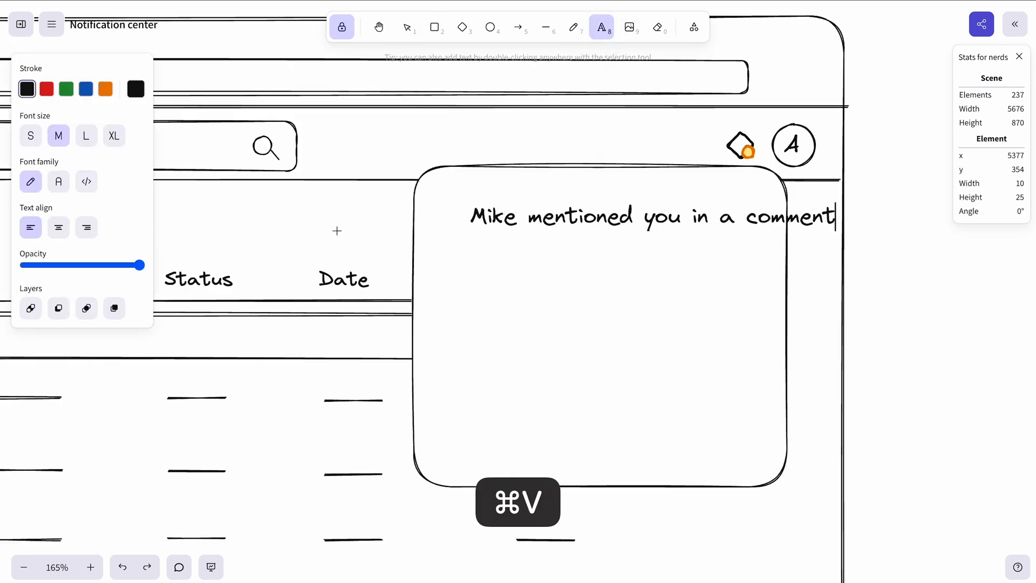
- Set the notification text to the small font size and scale it down slightly to about 239 wide
click(407, 28)
click(673, 216)
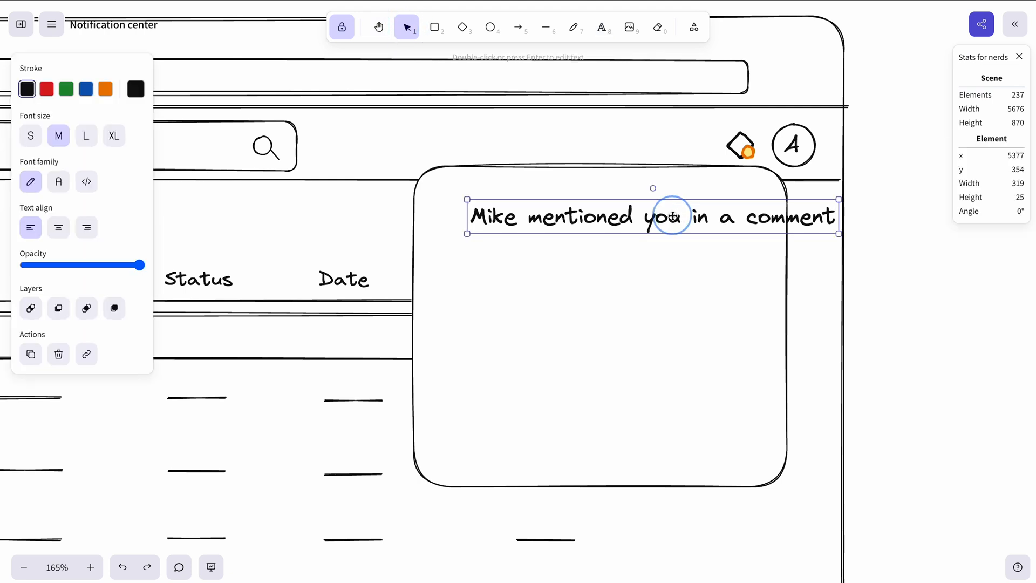
click(31, 139)
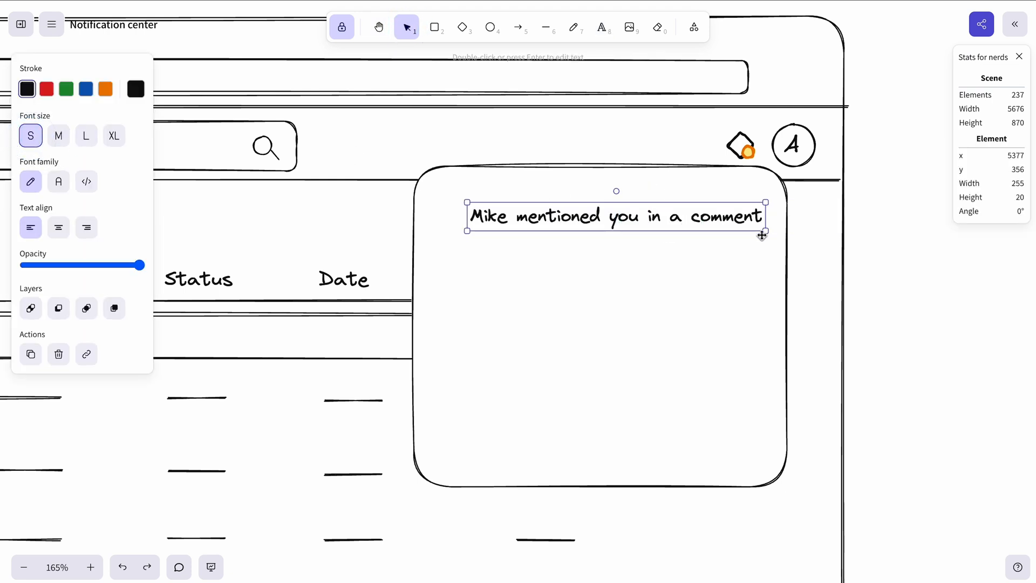
drag(767, 230, 751, 227)
click(886, 244)
scroll(888, 244, down, 1)
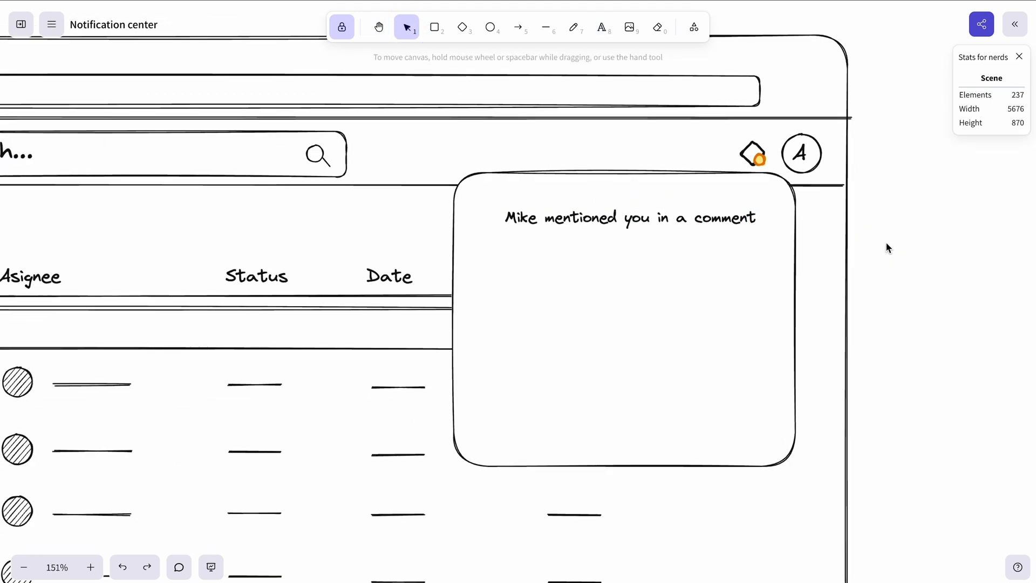
- Widen the notification panel by stretching its left edge outward over the table's date column
click(797, 228)
drag(451, 319, 339, 319)
click(916, 218)
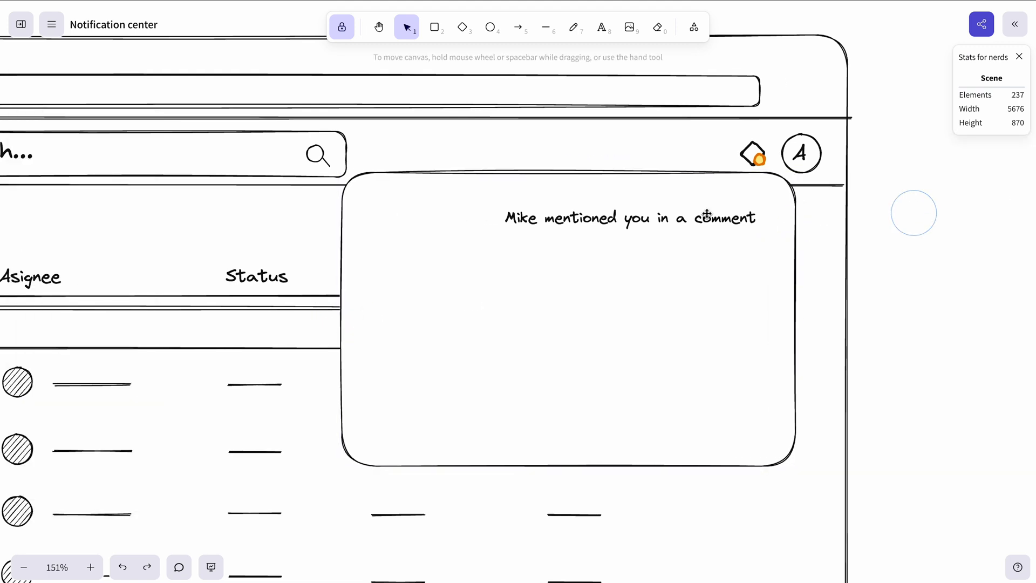
- Draw an avatar circle about 30 wide near the panel's upper-left corner and centre a small letter "M" in it
click(489, 29)
drag(359, 213, 389, 236)
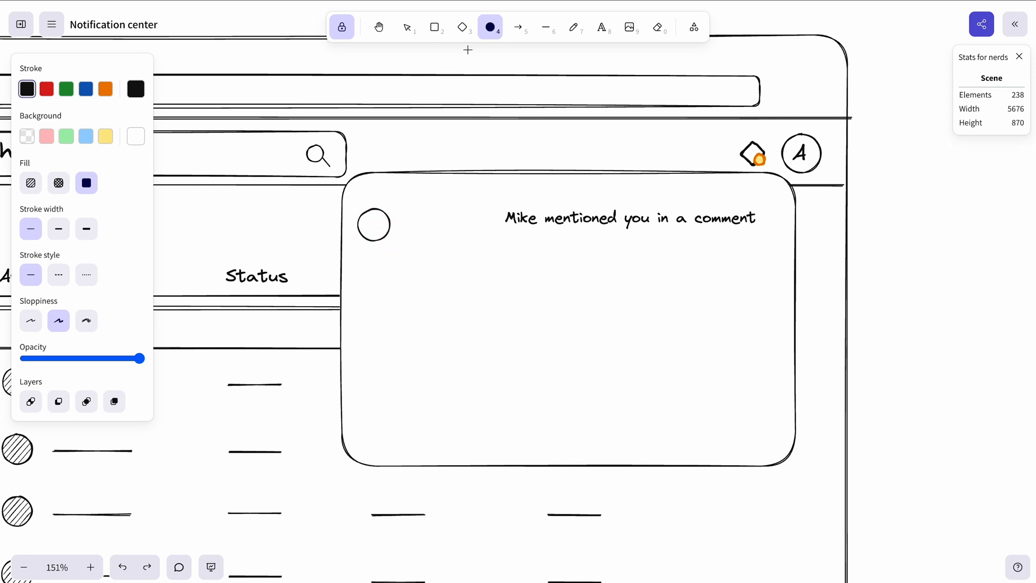
click(602, 27)
click(420, 231)
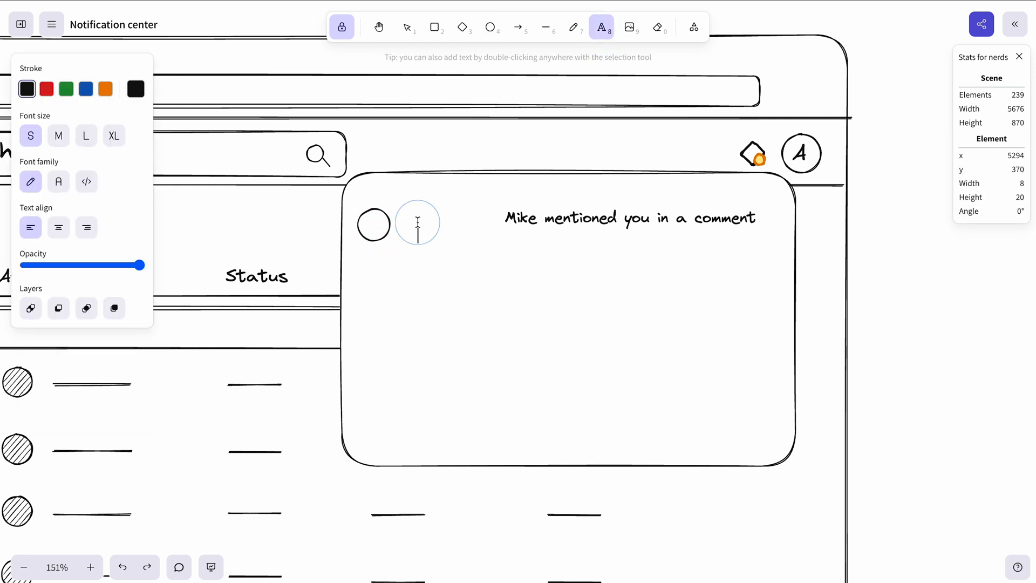
text(M)
click(405, 28)
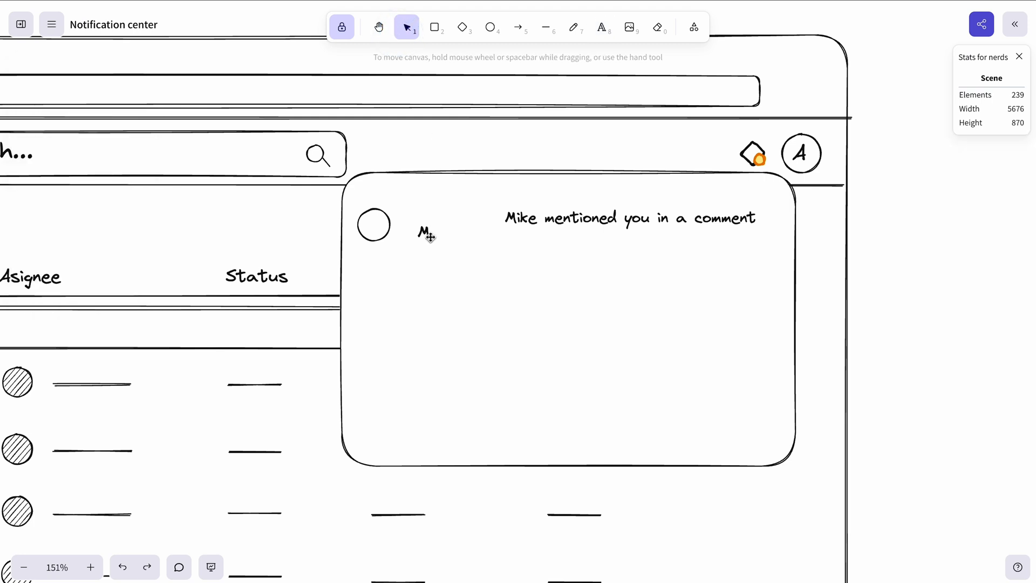
drag(427, 233, 374, 226)
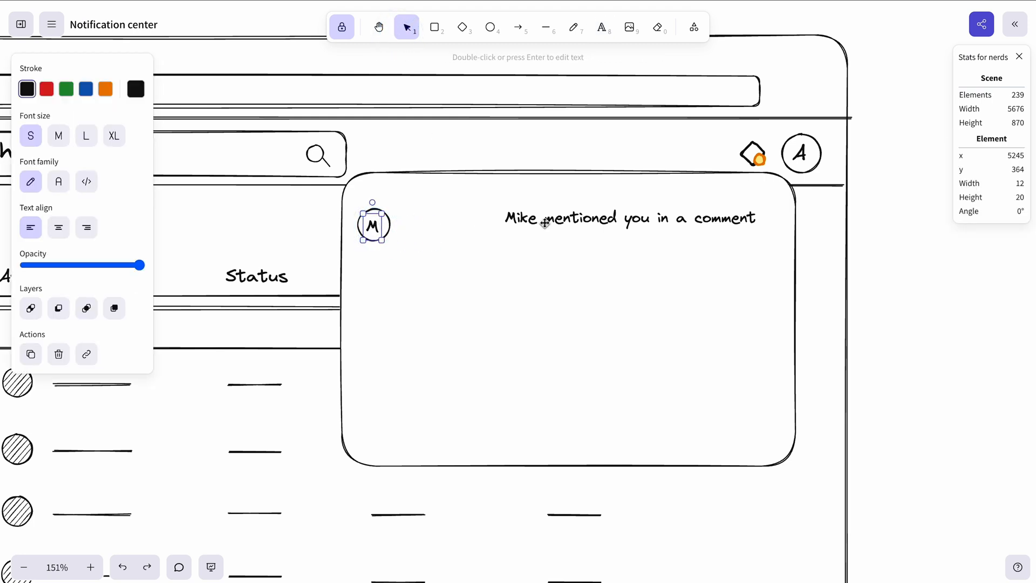
- Move the notification text beside the avatar and place a copy reading "2d ago" to its right
drag(546, 223, 456, 224)
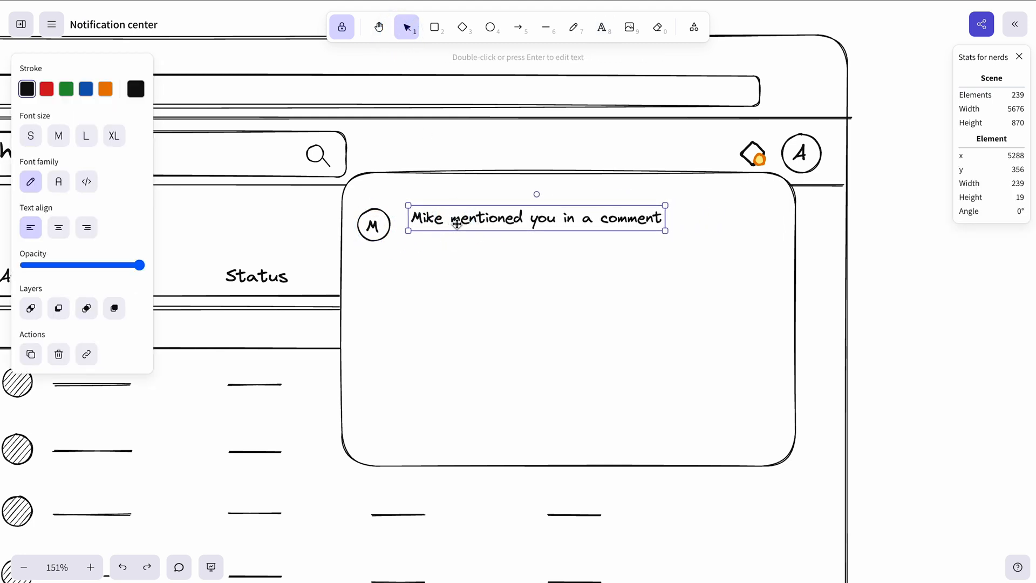
scroll(457, 224, up, 2)
drag(566, 209, 850, 208)
double_click(850, 209)
text(2d ago)
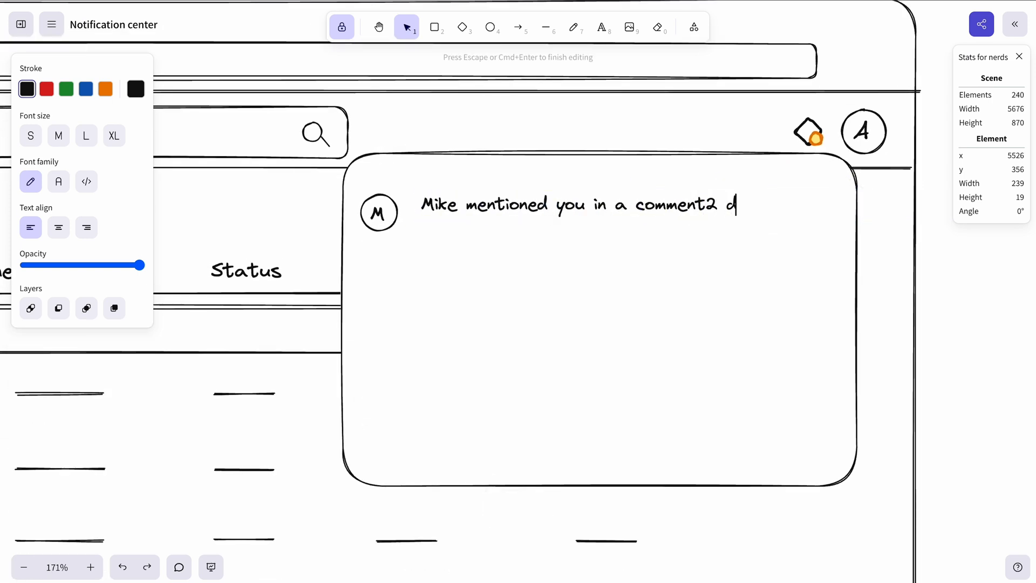
key(Escape)
drag(754, 212, 778, 210)
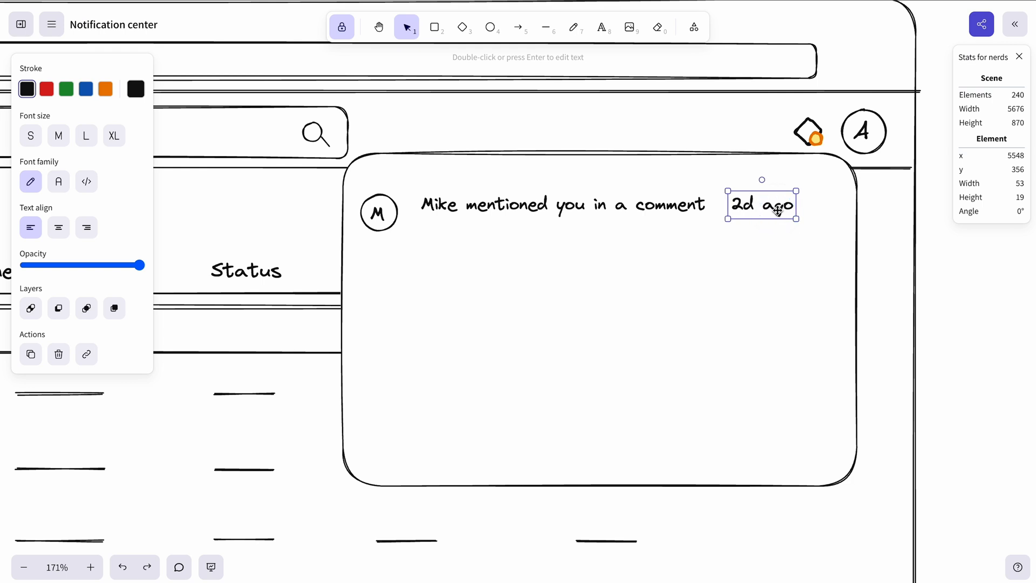
- Colour the "2d ago" label grey with shade 4 (#868e96)
click(135, 88)
click(238, 105)
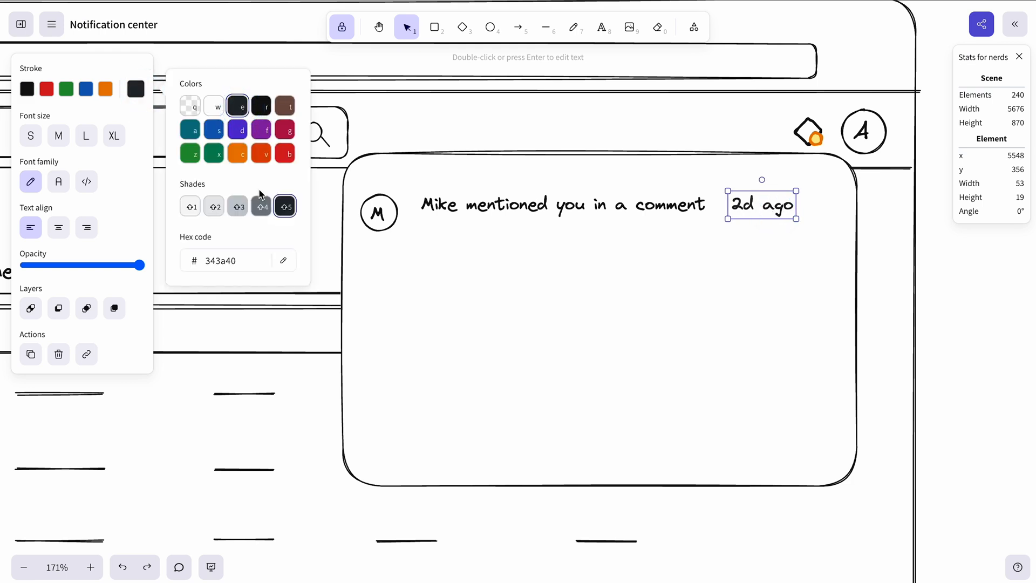
click(259, 211)
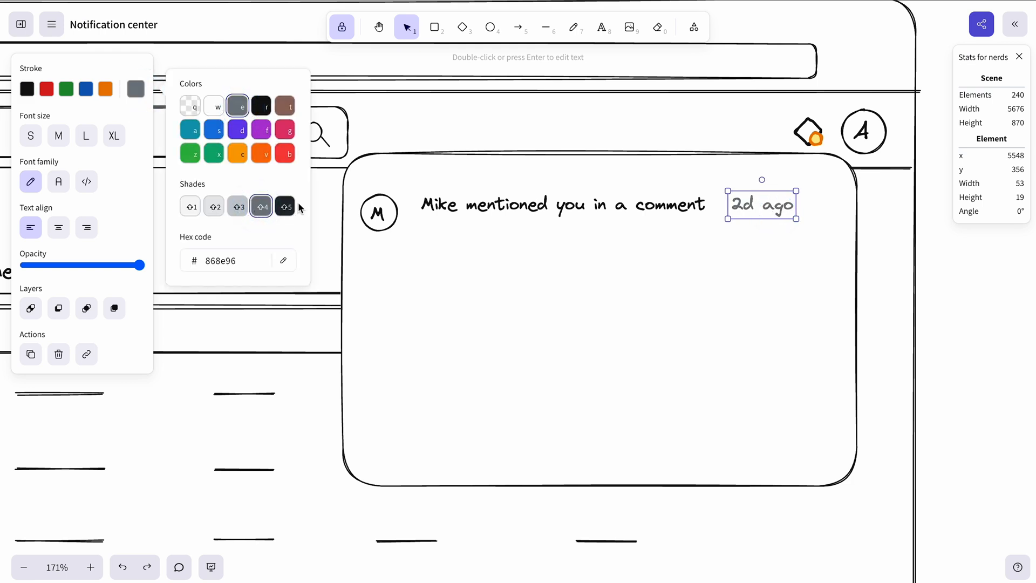
click(939, 312)
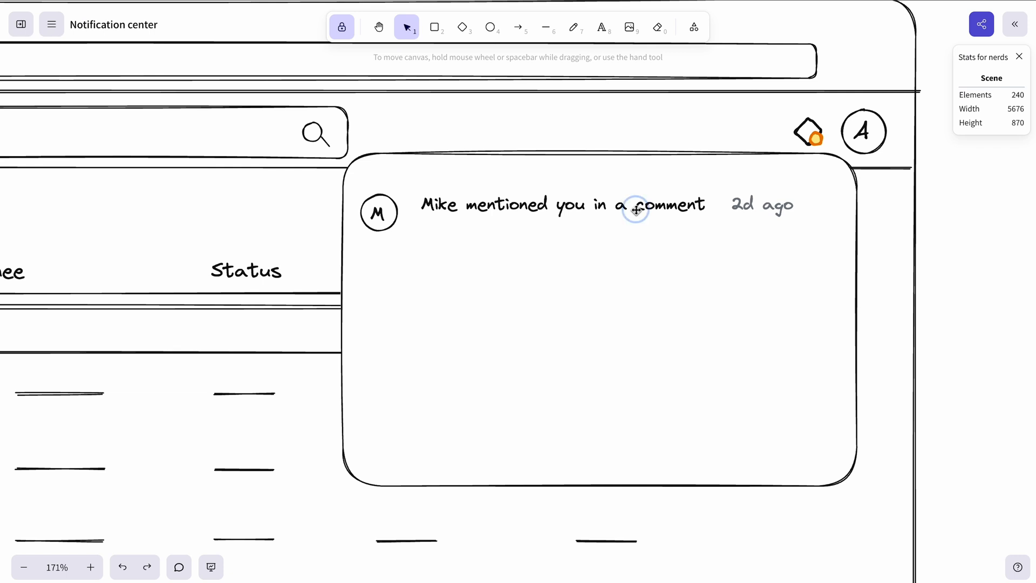
- Copy the notification text to a second line reading "Kanban board" and add a black-outlined diamond icon about 13 wide before it
alt+shift+drag(636, 210, 637, 236)
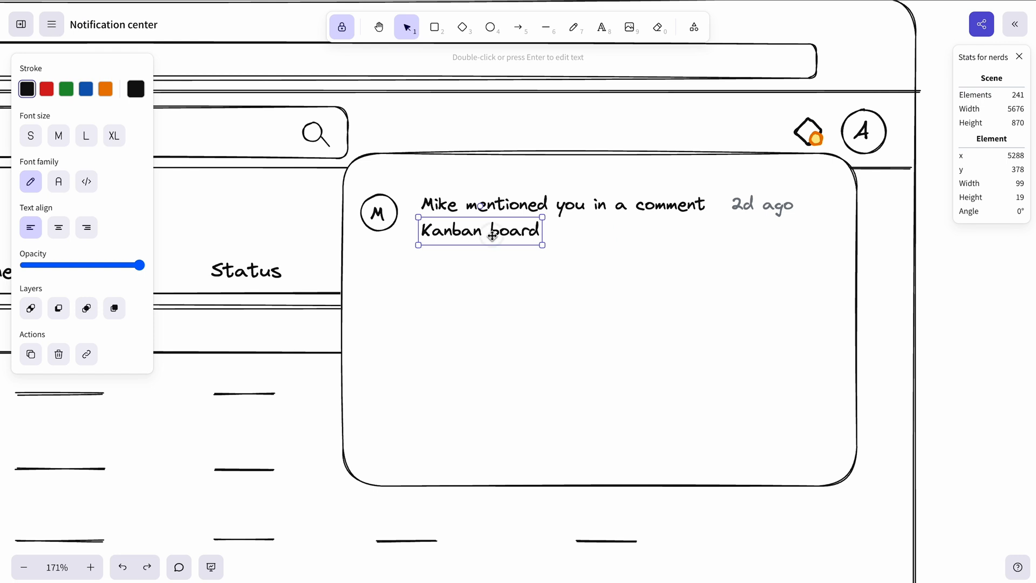
drag(492, 236, 514, 236)
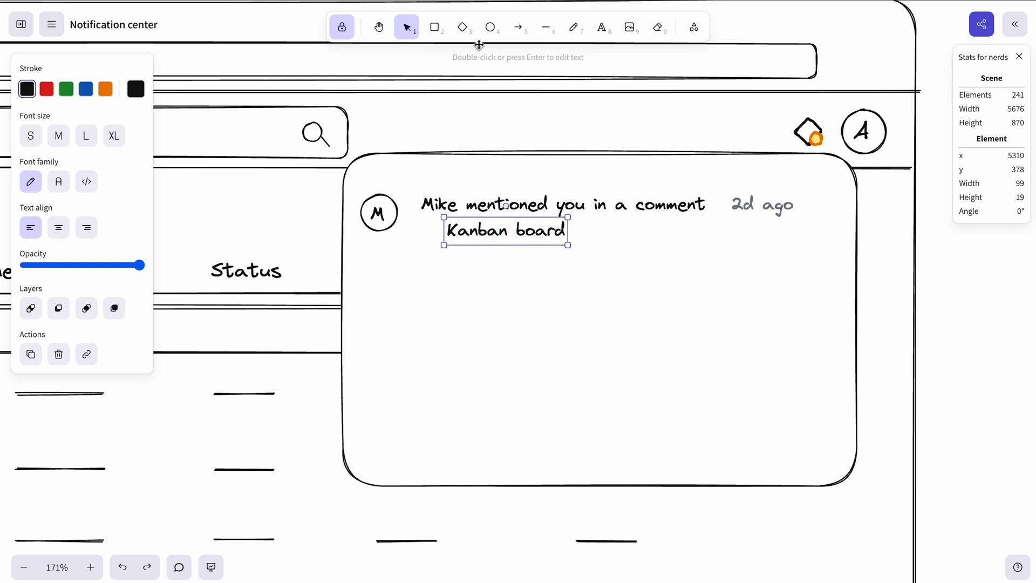
click(462, 27)
mouse_move(426, 225)
mouse_down()
mouse_move(443, 241)
mouse_move(435, 235)
mouse_up()
scroll(433, 236, up, 3)
key(super+z)
key(1)
click(437, 237)
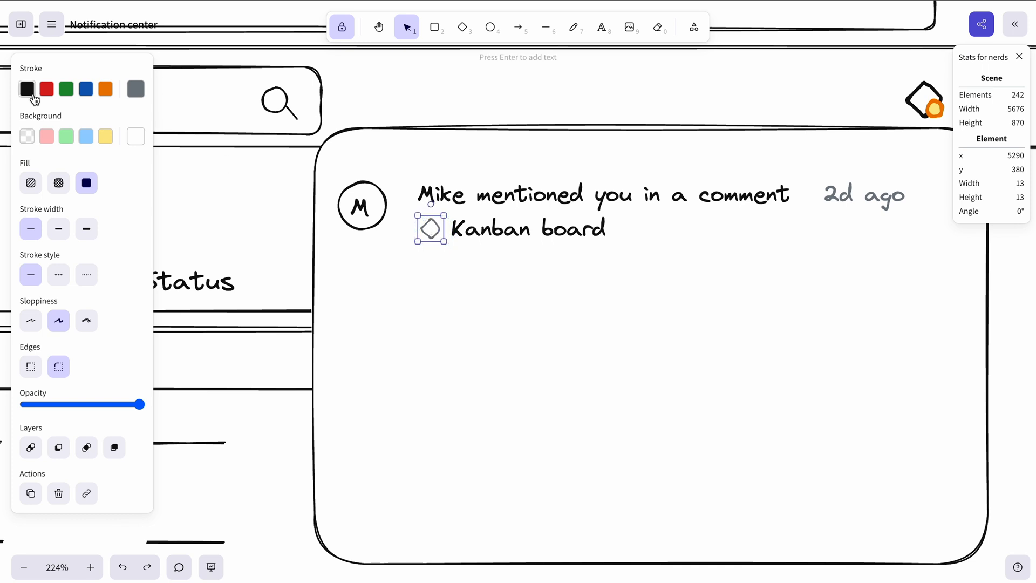
click(27, 88)
scroll(602, 235, down, 5)
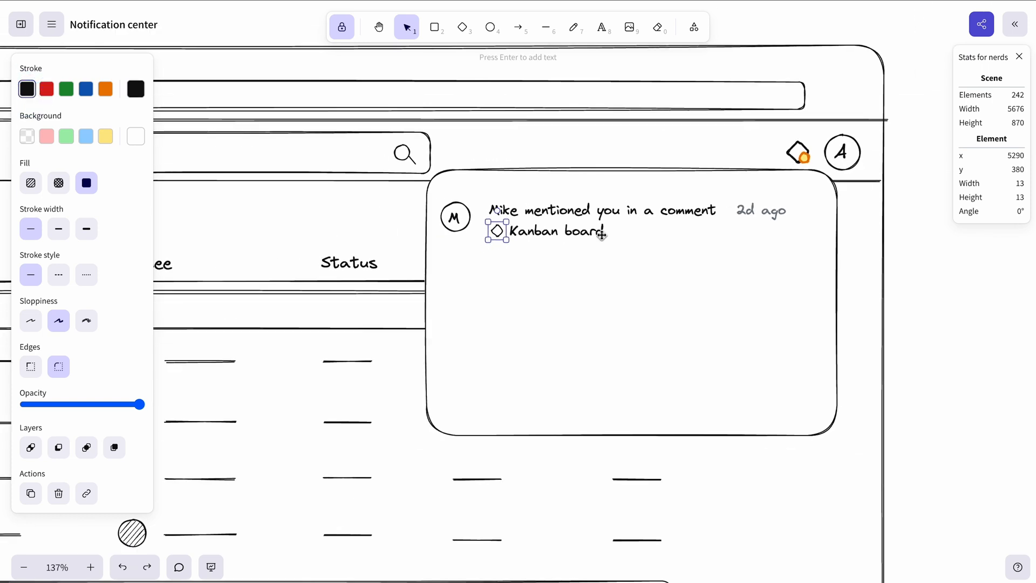
- Group the avatar circle with its letter "M", and group the small diamond with the "Kanban board" text
scroll(607, 215, up, 5)
click(359, 218)
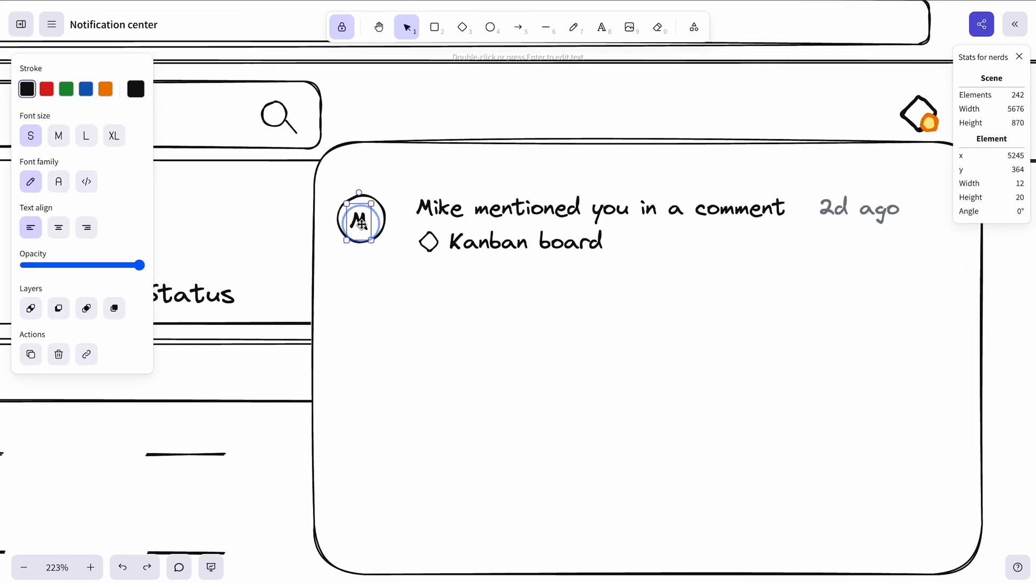
shift+click(383, 216)
key(super+g)
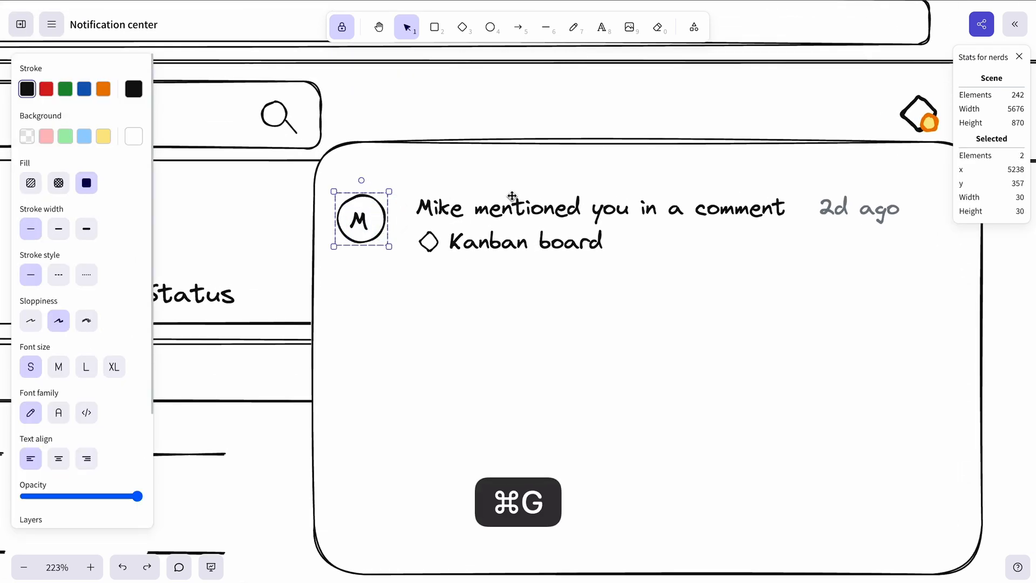
click(497, 246)
shift+click(430, 248)
key(super+g)
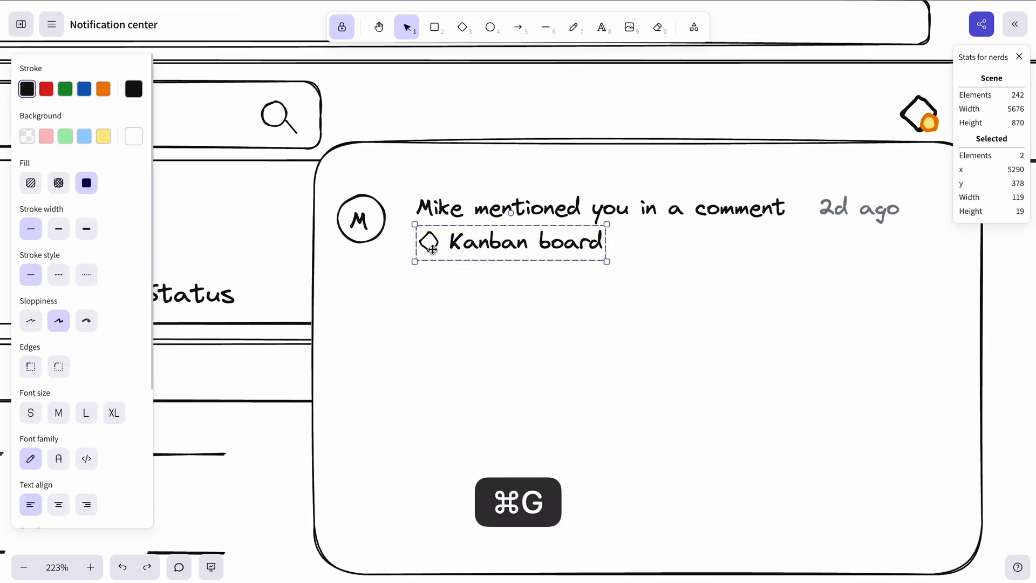
- Group the avatar, notification text, "Kanban board" line and "2d ago" label into one notification item
shift+click(529, 212)
shift+click(386, 218)
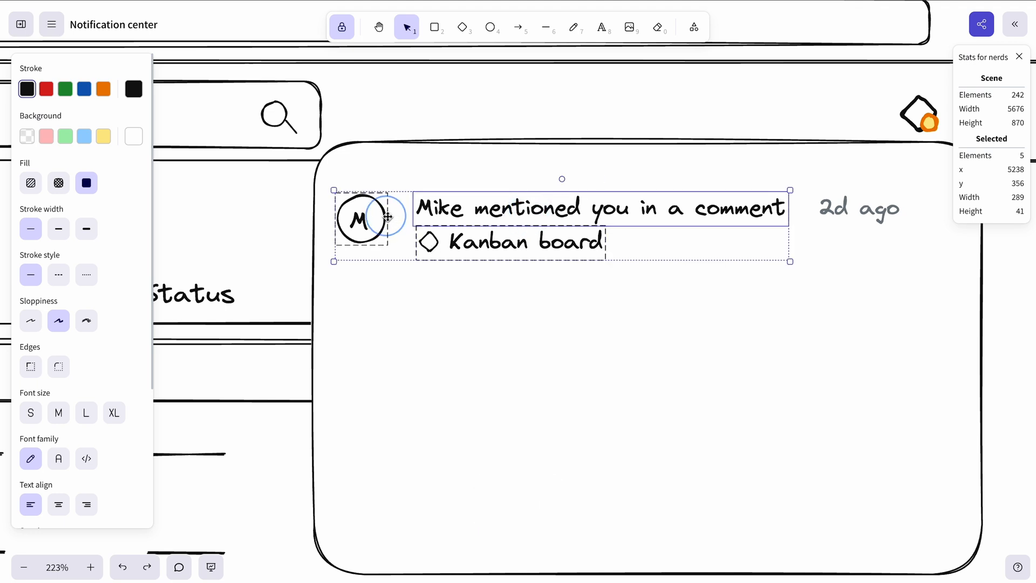
shift+click(879, 215)
key(super+g)
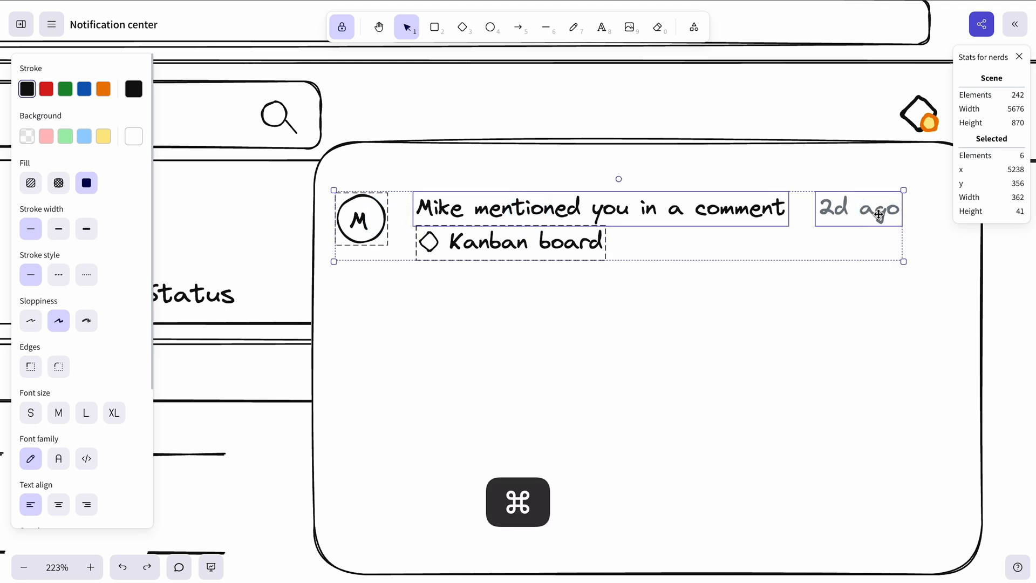
- Move the notification item up in the panel and duplicate it downward to make four stacked rows
scroll(878, 215, down, 3)
scroll(509, 180, down, 1)
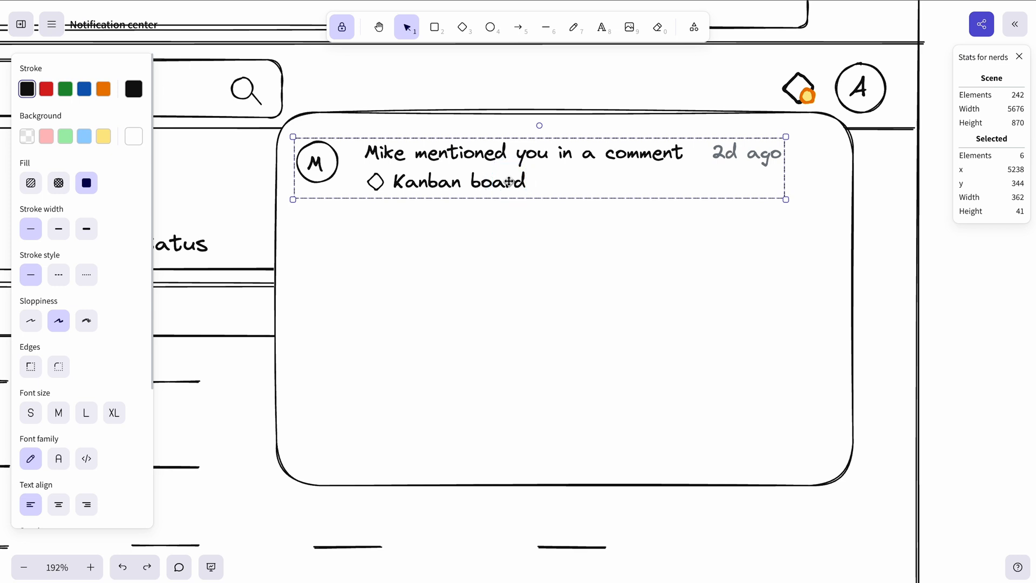
drag(509, 180, 510, 446)
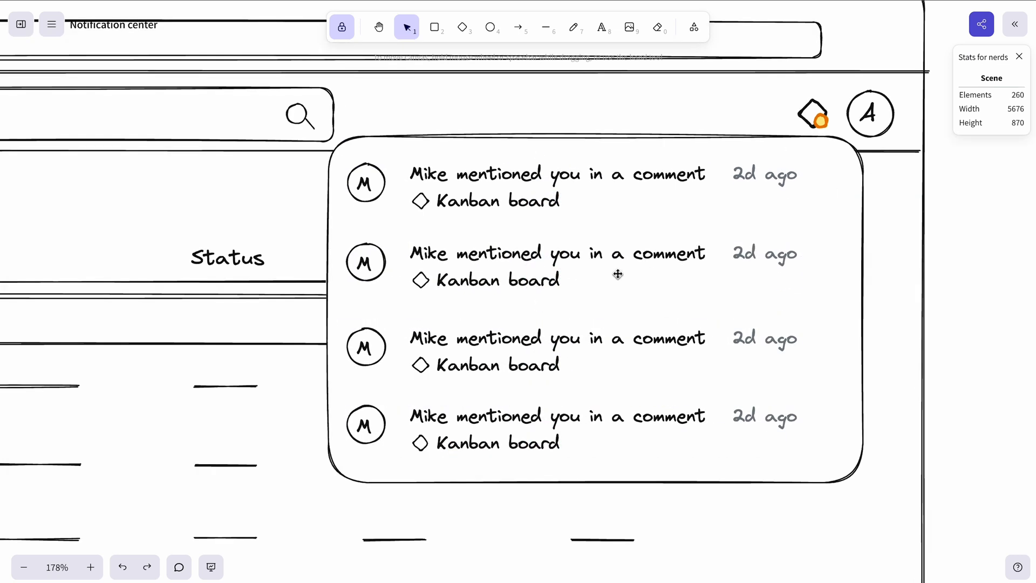
- Change the second notification to another teammate who "updated an issue", with the item "List view" and the avatar letter "T"
scroll(618, 275, up, 3)
double_click(630, 251)
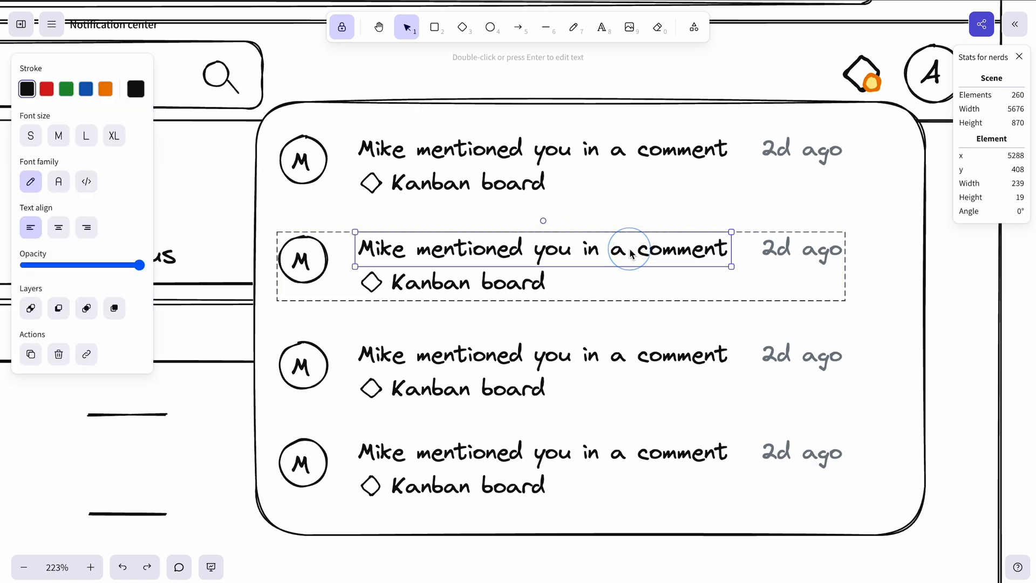
double_click(659, 253)
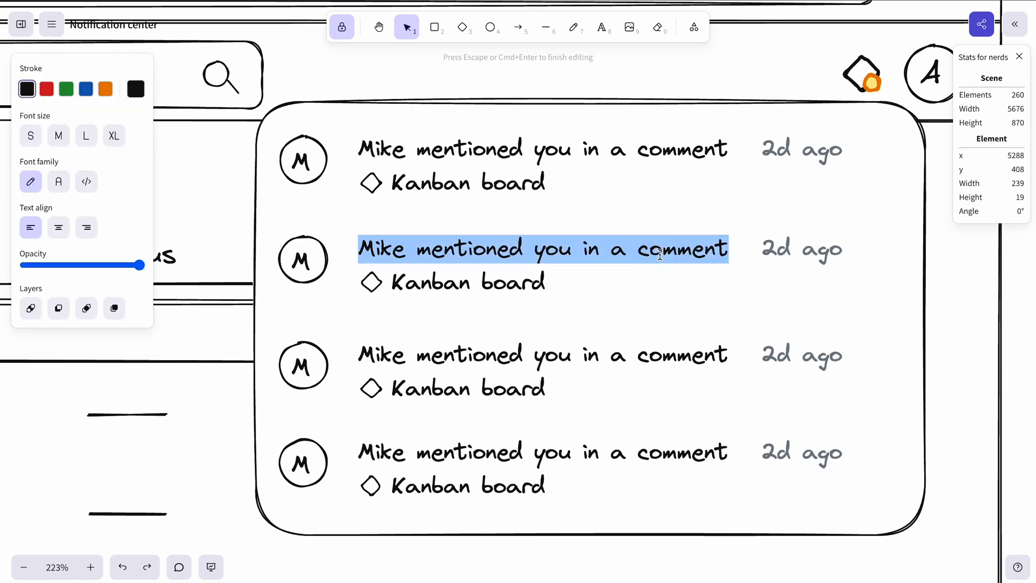
text(Tana updated an issue)
double_click(469, 283)
text(List view)
double_click(302, 261)
text(T)
- Change the third notification to another teammate who "closed an issue", with the item "Dropdown updates" and the avatar letter "K"
double_click(543, 356)
text(Kate closed an is)
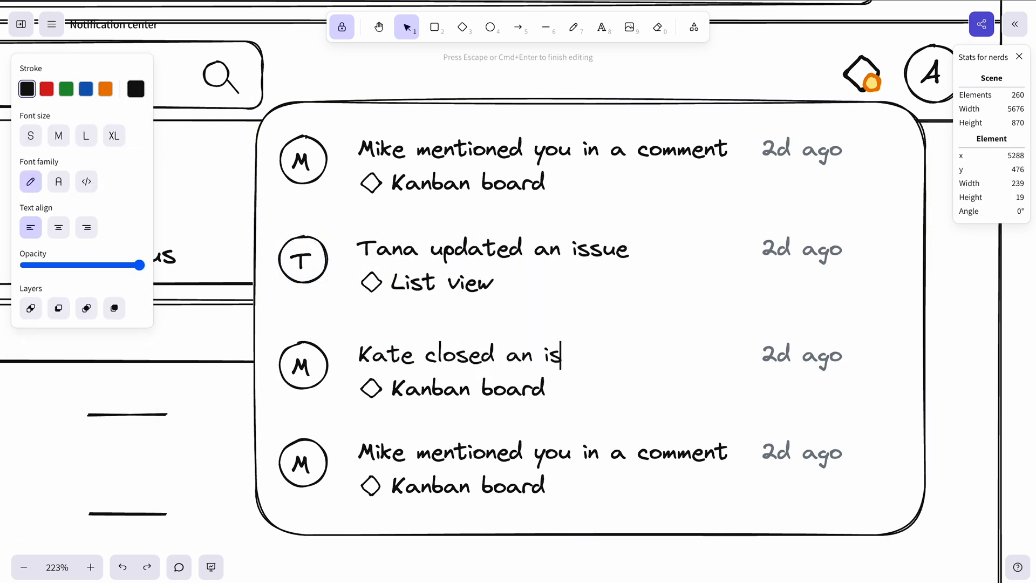
text(sue)
double_click(469, 389)
text(Dropdown updates)
double_click(300, 369)
text(K)
- Reword the fourth notification after the teammate's name to "commented on your issue"
double_click(303, 465)
double_click(469, 453)
text(com)
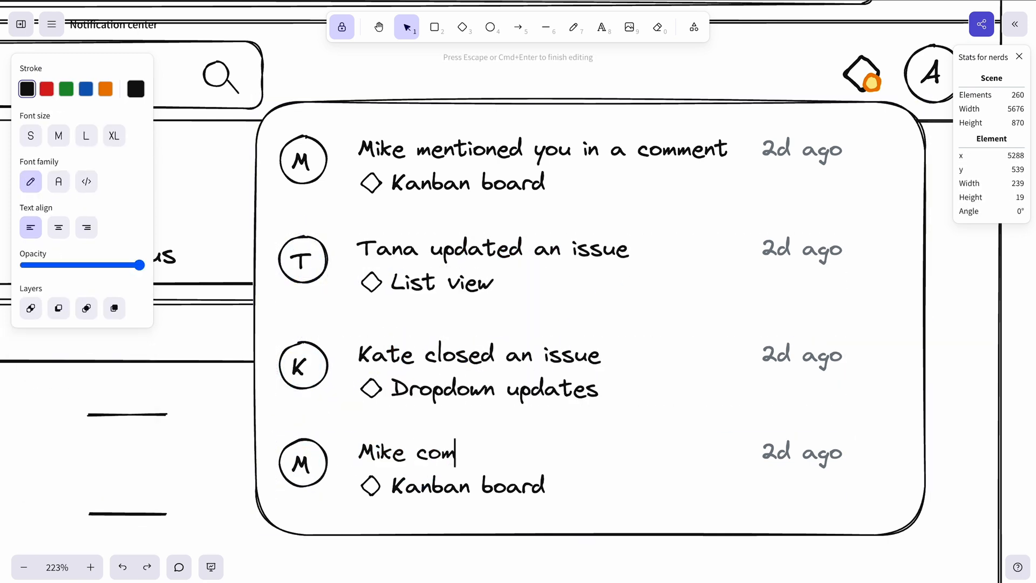
text(mented on your issue)
- Set the timestamps to "2h ago" for the first notification, "3h ago" for the second and "3d ago" for the fourth
double_click(782, 250)
text(3d ago)
double_click(787, 151)
text(2h ago)
double_click(788, 250)
key(BackSpace)
text(h)
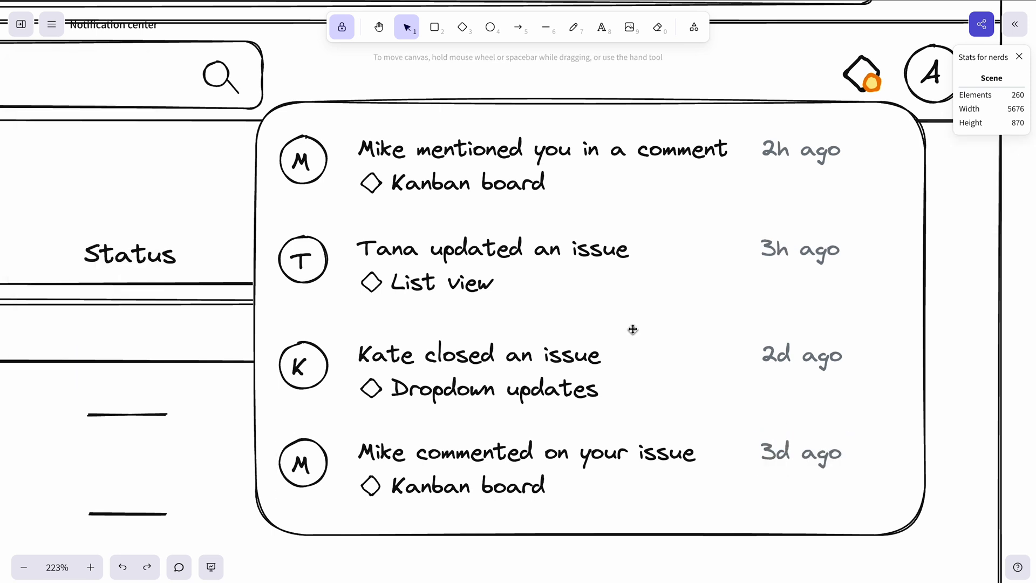
- Draw a small circle about 9 wide to the right of the first notification's timestamp
click(490, 28)
drag(877, 146, 893, 162)
key(1)
click(888, 160)
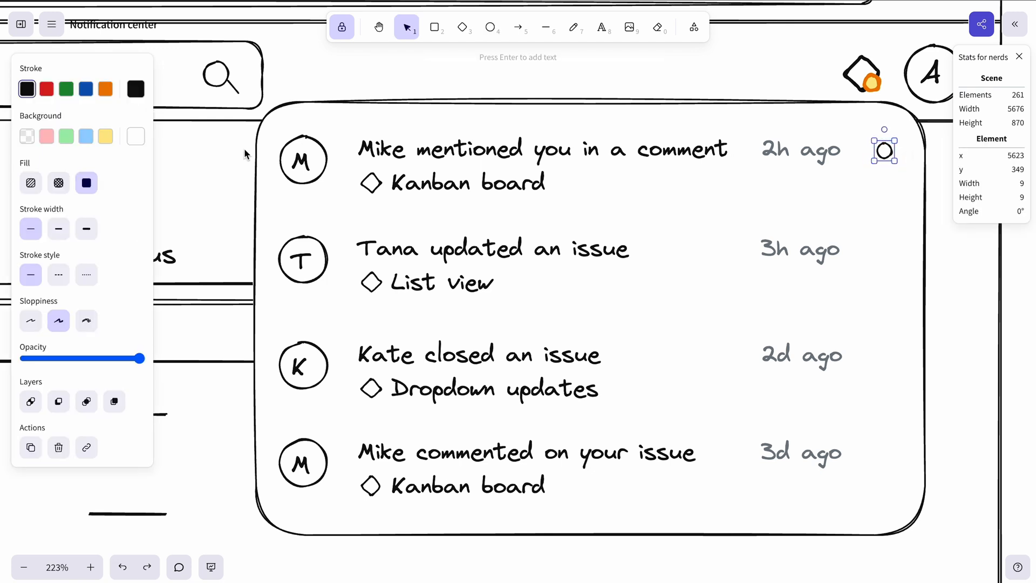
- Give the circle an orange outline, yellow fill and medium stroke width, and copy it beside the second and third timestamps
click(106, 90)
click(106, 136)
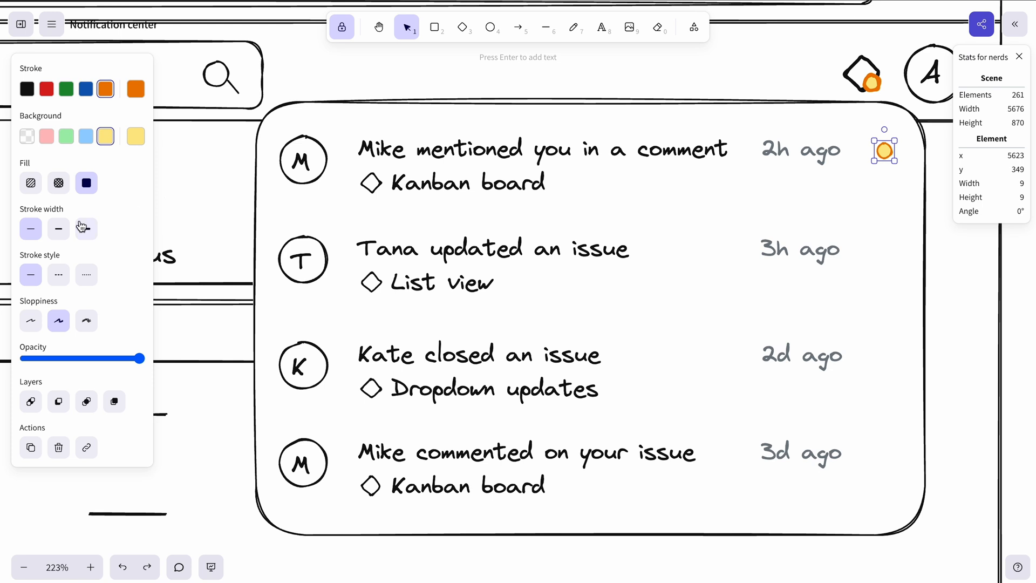
click(60, 229)
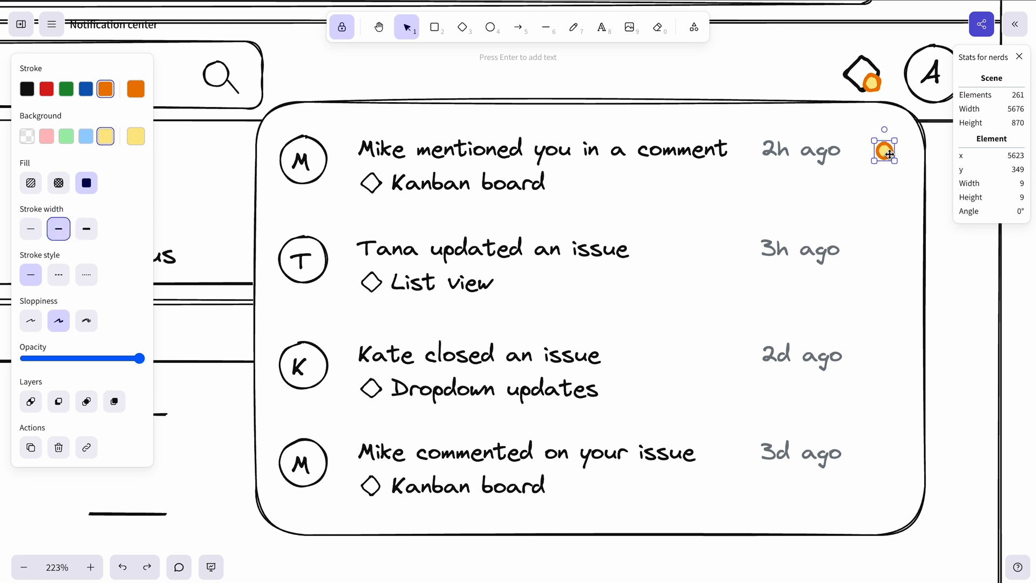
drag(890, 154, 892, 360)
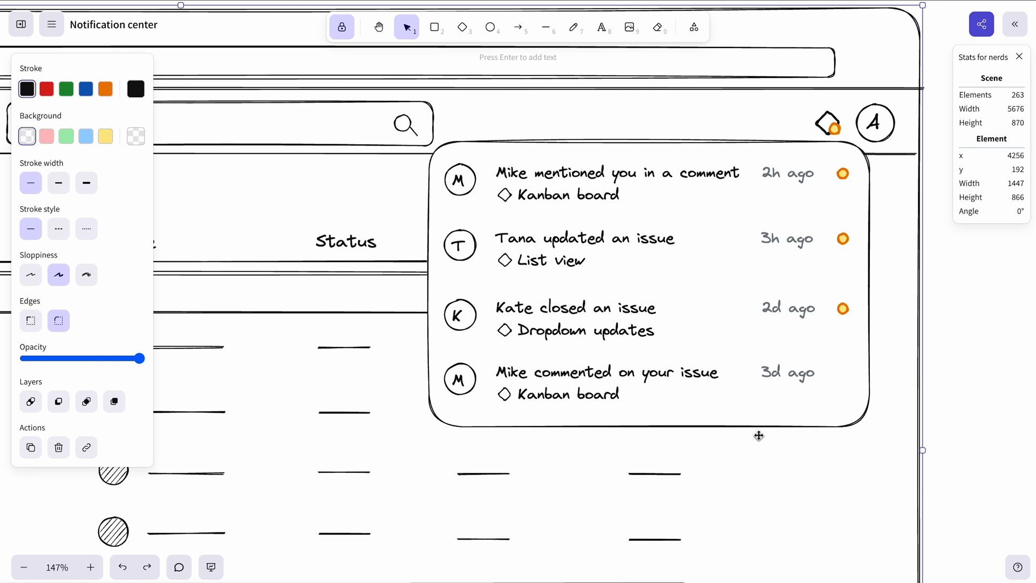
- Group the four notification rows and the three orange indicator dots together
click(667, 372)
shift+click(626, 326)
shift+click(635, 247)
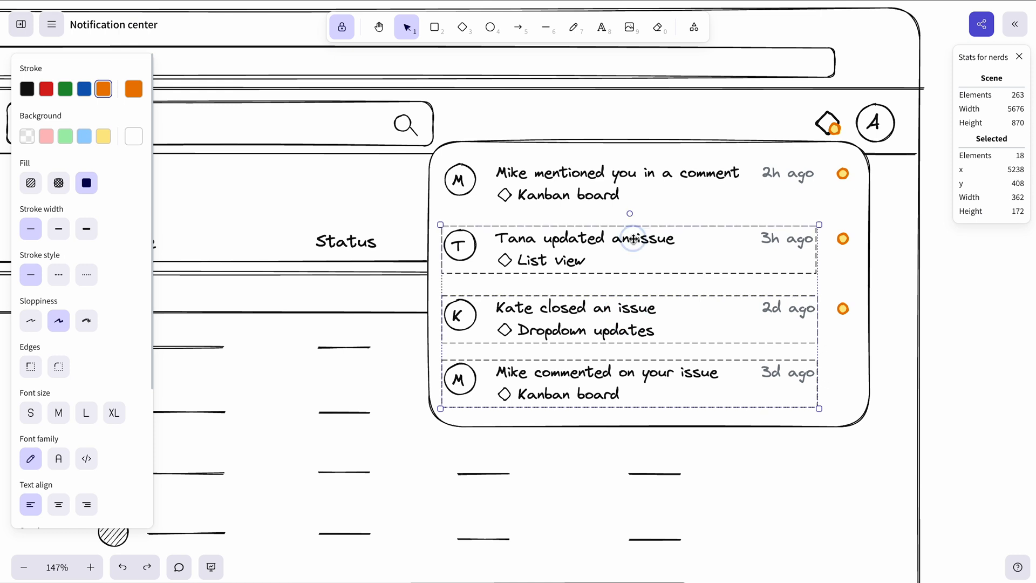
shift+click(648, 173)
shift+click(843, 174)
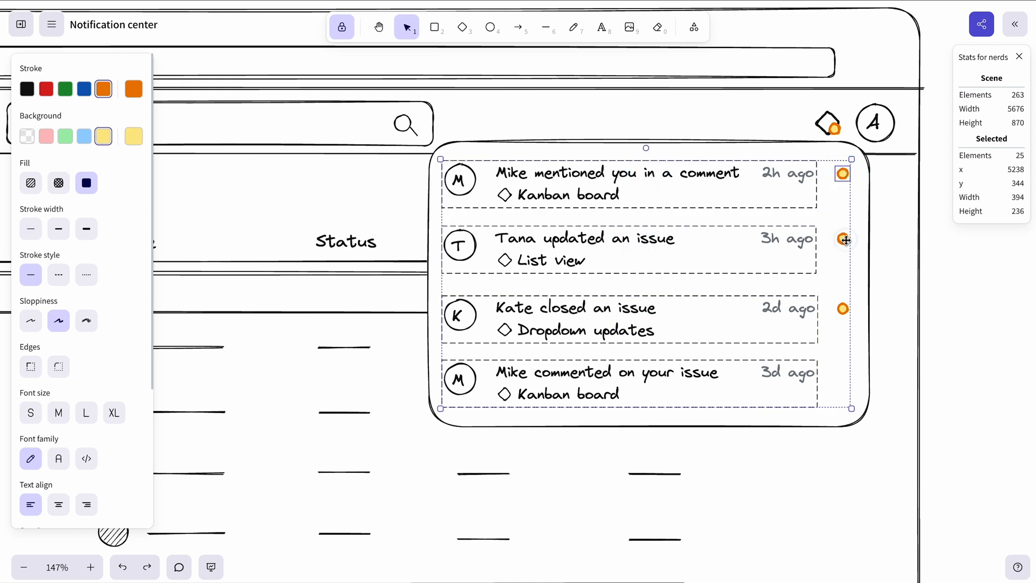
shift+click(843, 239)
shift+click(846, 306)
key(super+g)
click(873, 369)
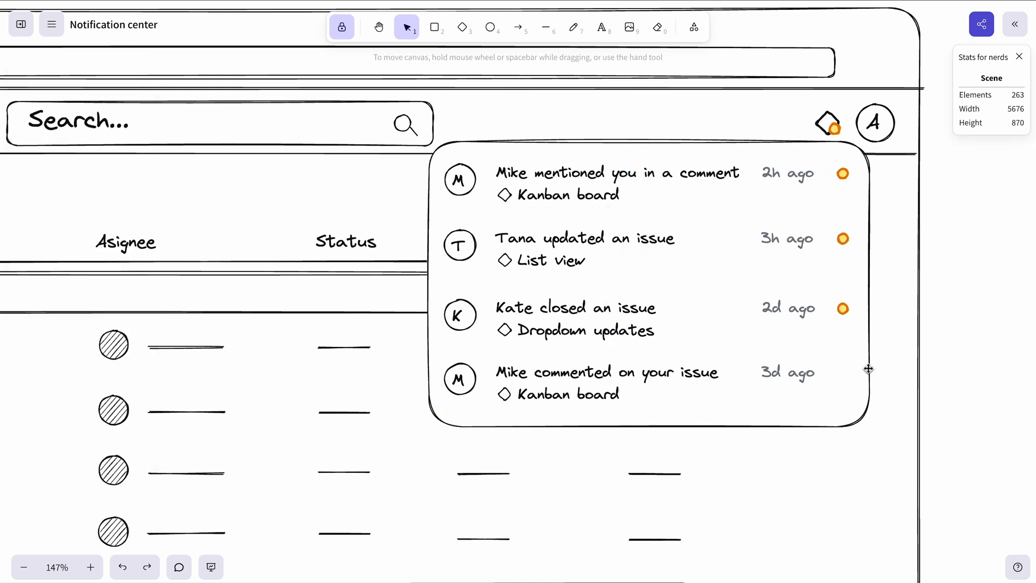
- Extend the dropdown panel downward to a height of about 345 and move the grouped notifications down to make header space
click(868, 369)
drag(651, 430, 651, 494)
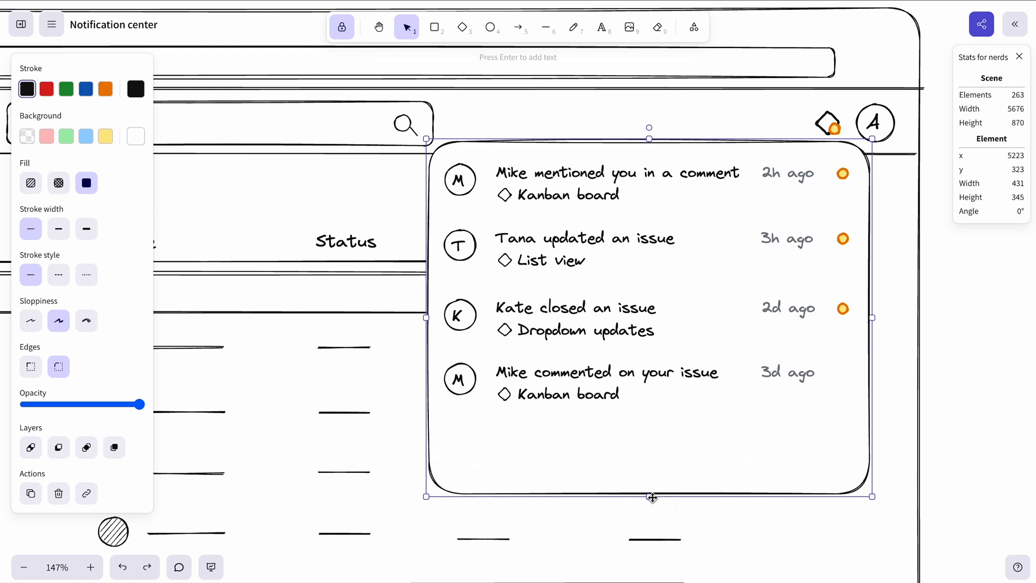
click(627, 371)
drag(627, 371, 626, 439)
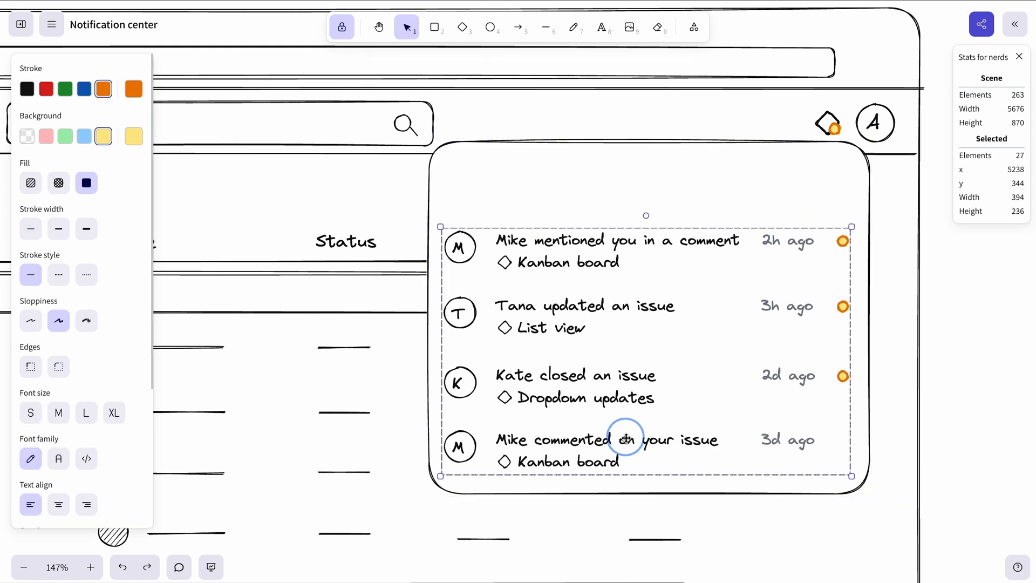
click(918, 321)
click(966, 317)
- Add the heading "Notifications (3)" in black, size M, above the first notification at the dropdown's left edge
key(t)
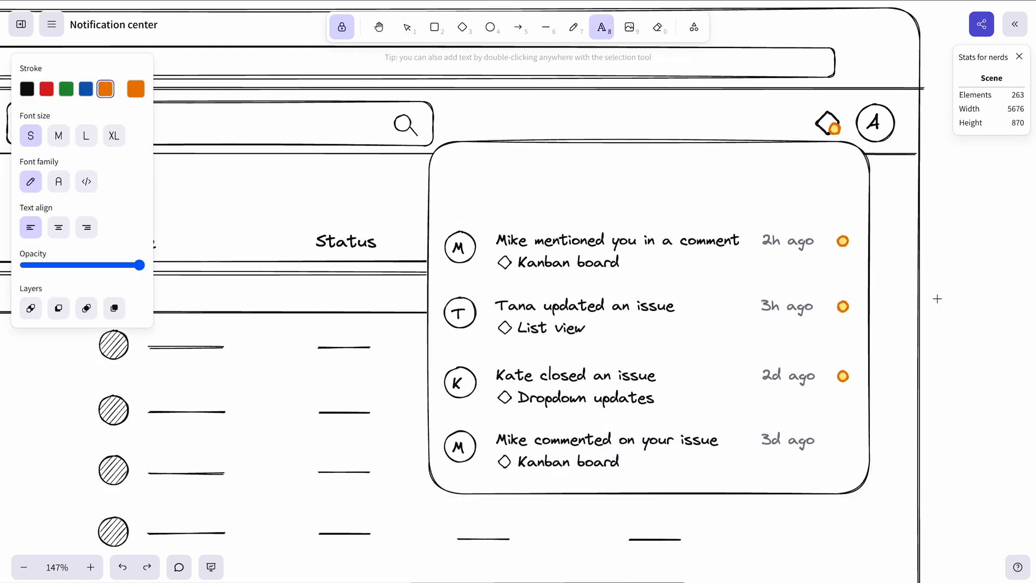
click(939, 300)
text(No)
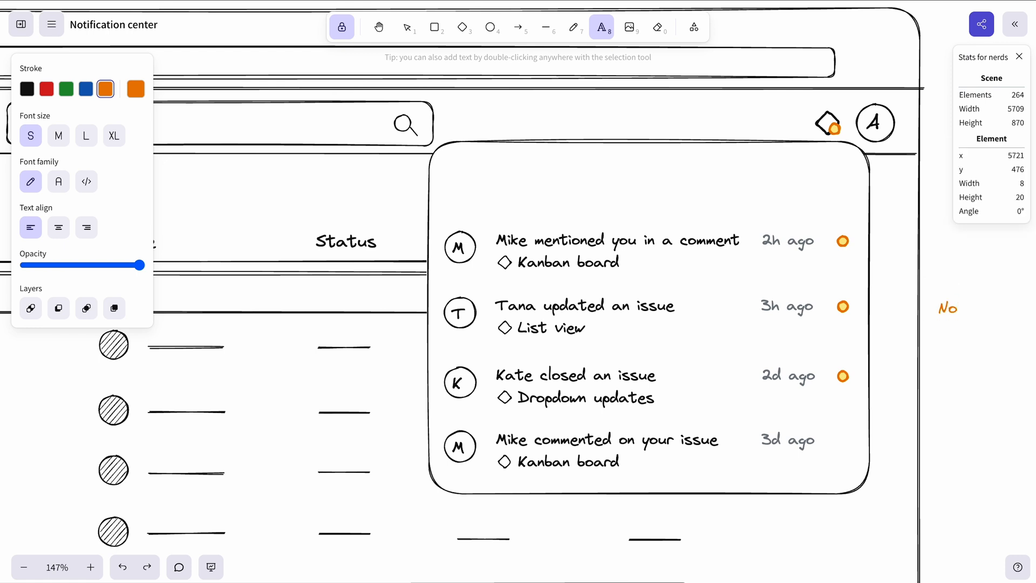
text(tifications (3))
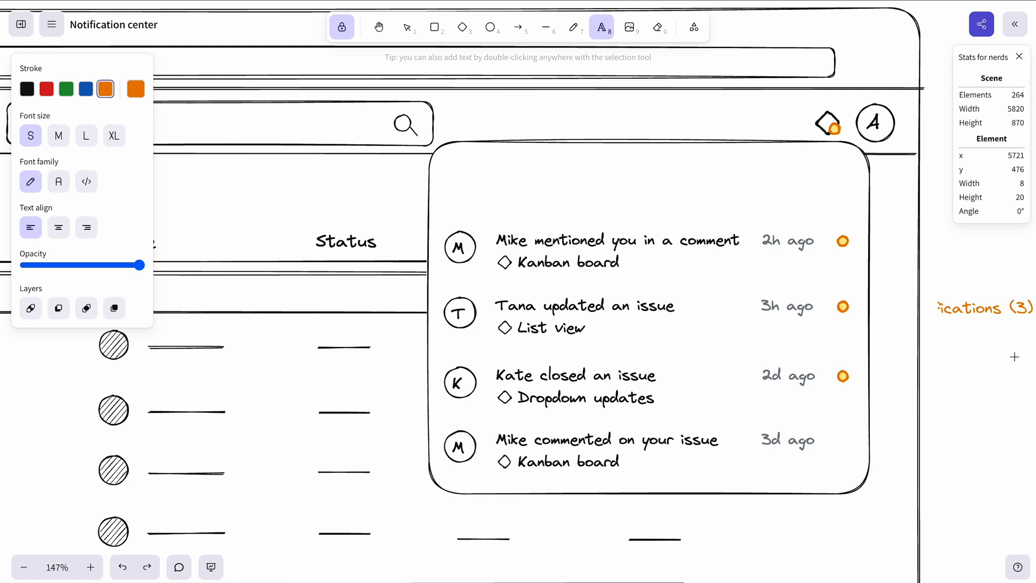
key(Escape)
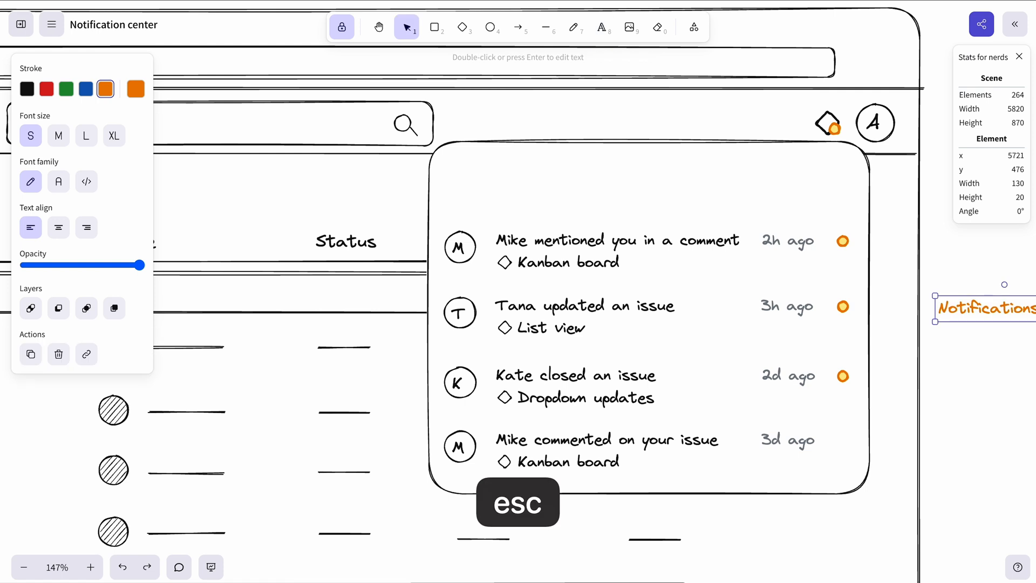
drag(1007, 313, 521, 185)
click(58, 135)
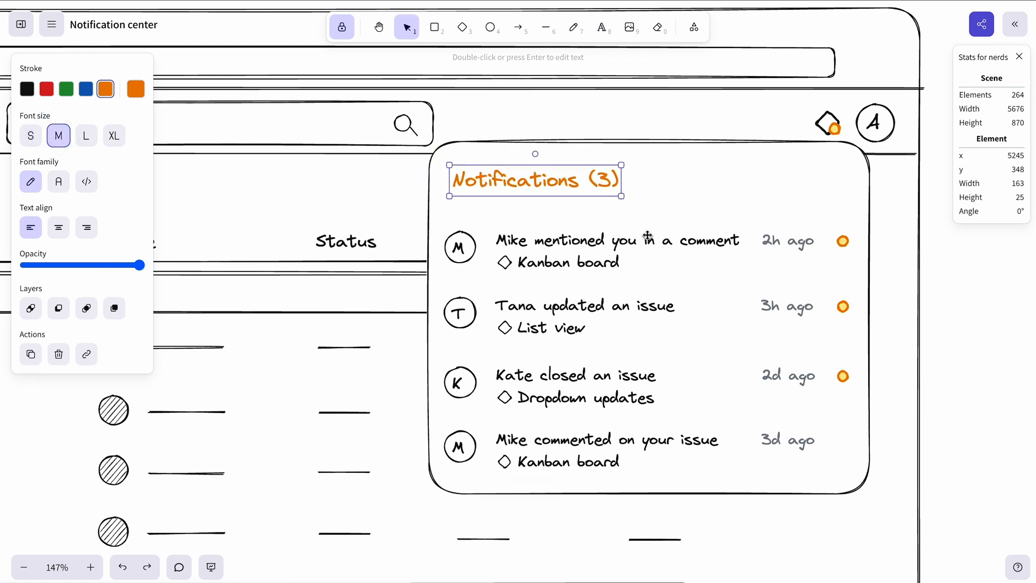
key(Escape)
- Draw a rounded rectangle about 46 by 15 beside the heading, with a transparent background and thin stroke
click(434, 27)
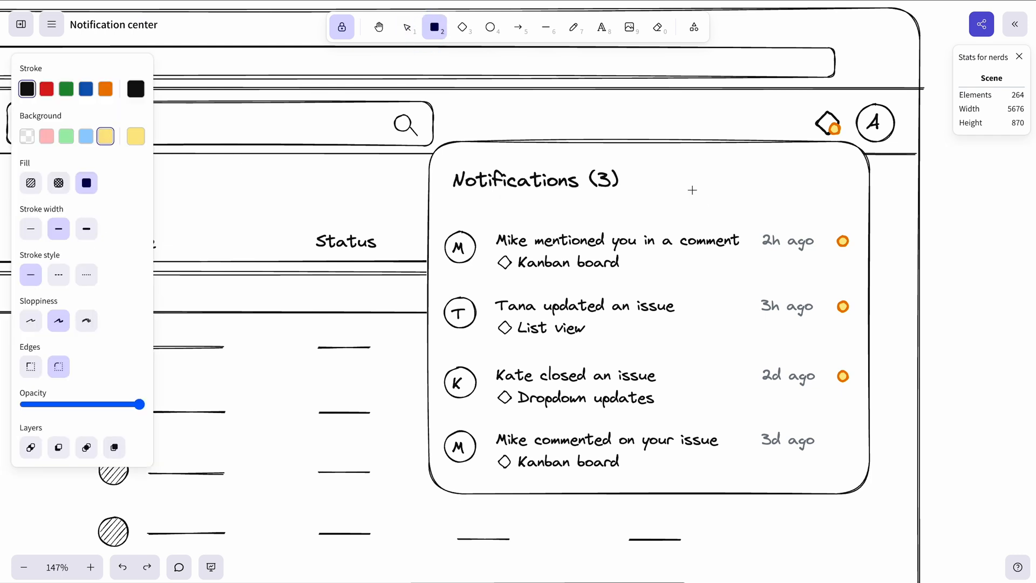
drag(675, 172, 720, 183)
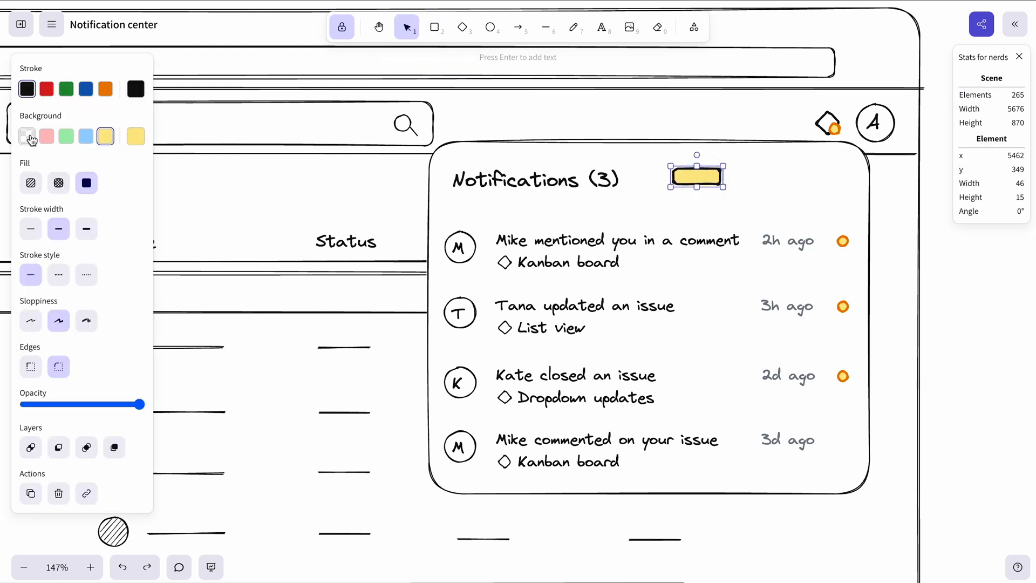
click(28, 138)
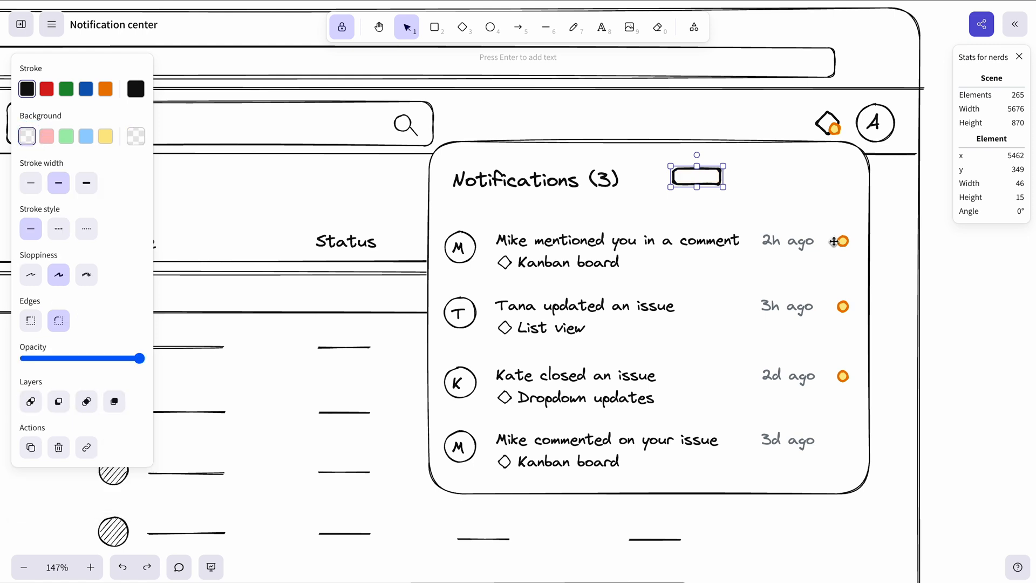
click(36, 190)
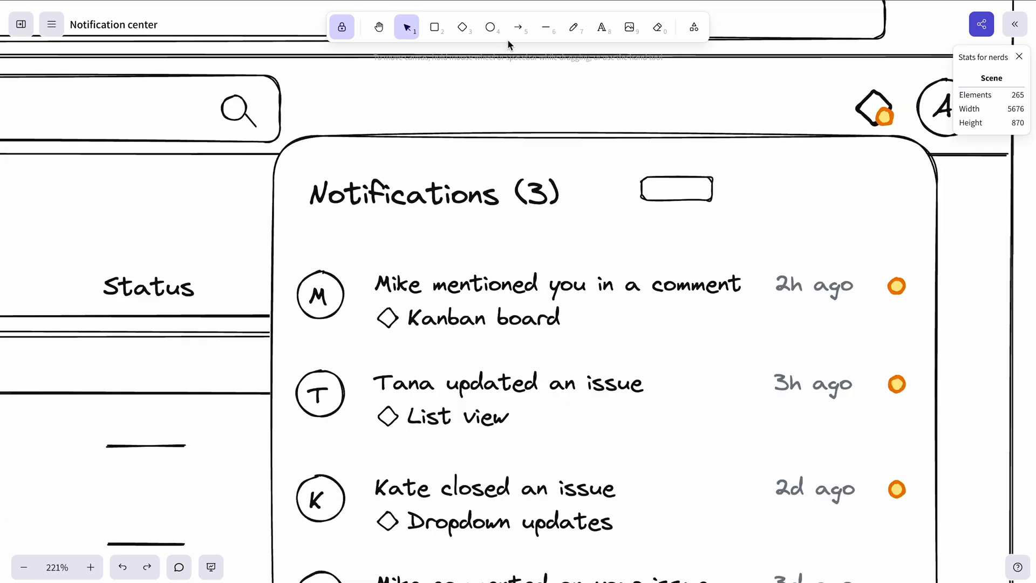
- Draw a circle about 11 wide inside the left end of the small rectangle as the toggle knob
click(489, 37)
scroll(691, 187, up, 3)
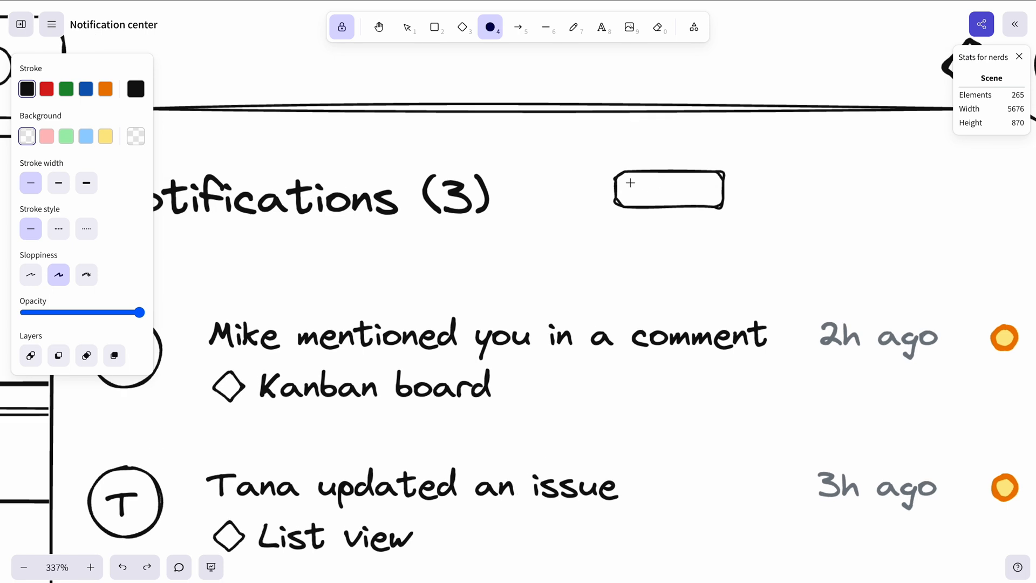
drag(628, 179, 655, 193)
key(1)
- Narrow the toggle's rectangle to a width of about 37 and group it with its knob
click(726, 189)
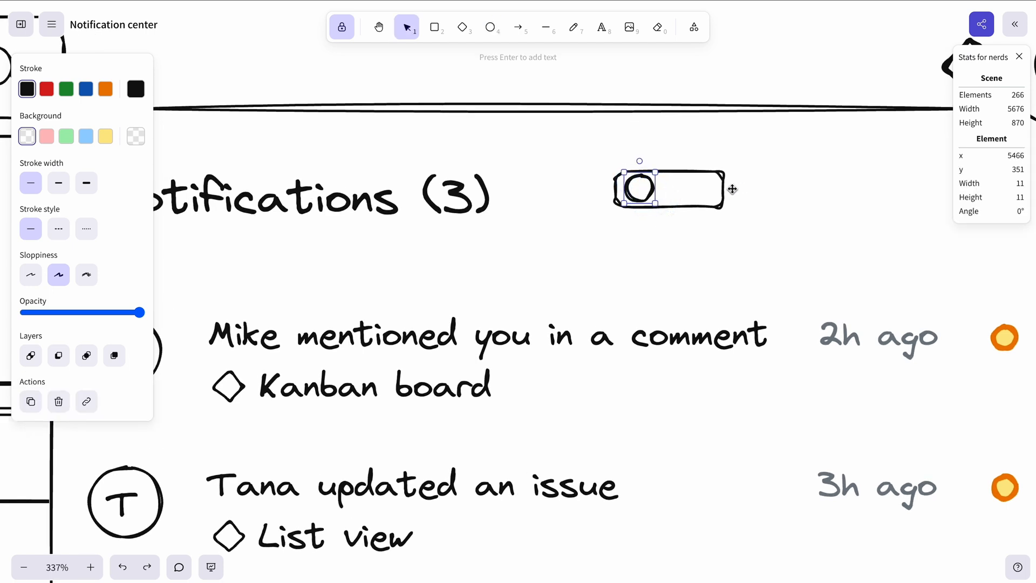
scroll(708, 194, up, 3)
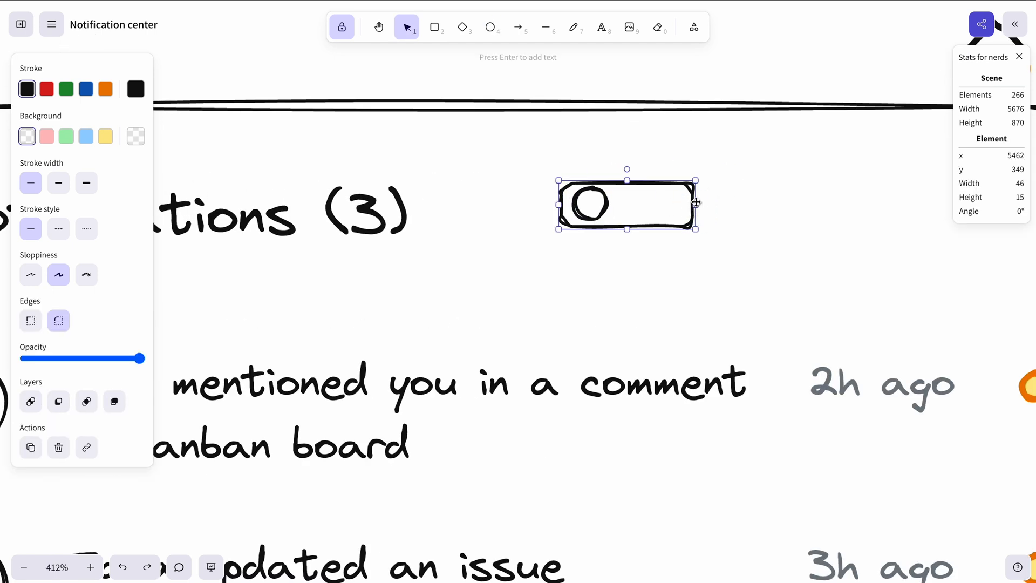
drag(697, 201, 672, 206)
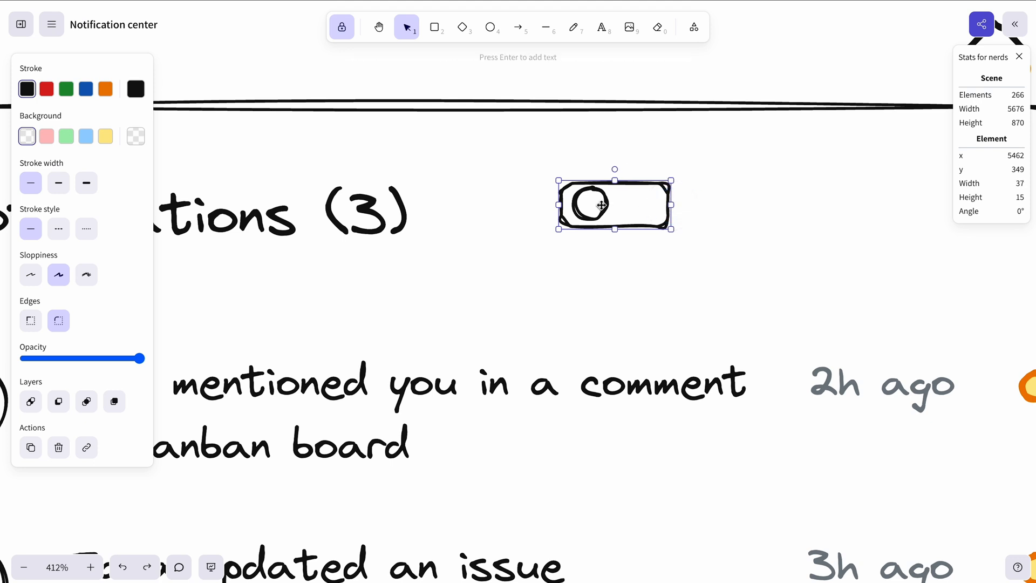
shift+click(601, 205)
key(super+g)
scroll(589, 282, down, 5)
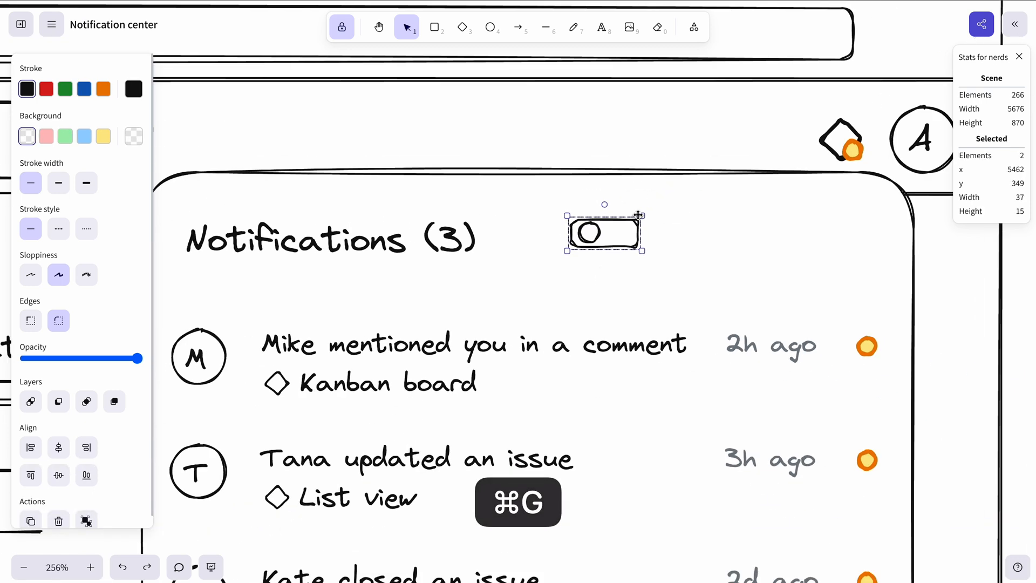
click(682, 256)
key(Escape)
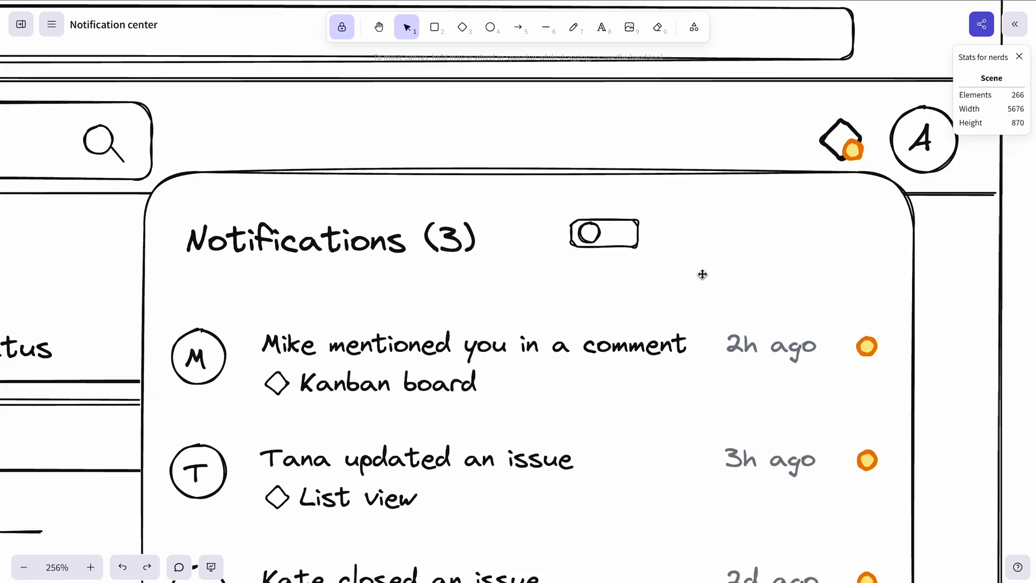
- Add the label "Show unread only" to the right of the toggle, in text size S
key(t)
click(672, 235)
text(S)
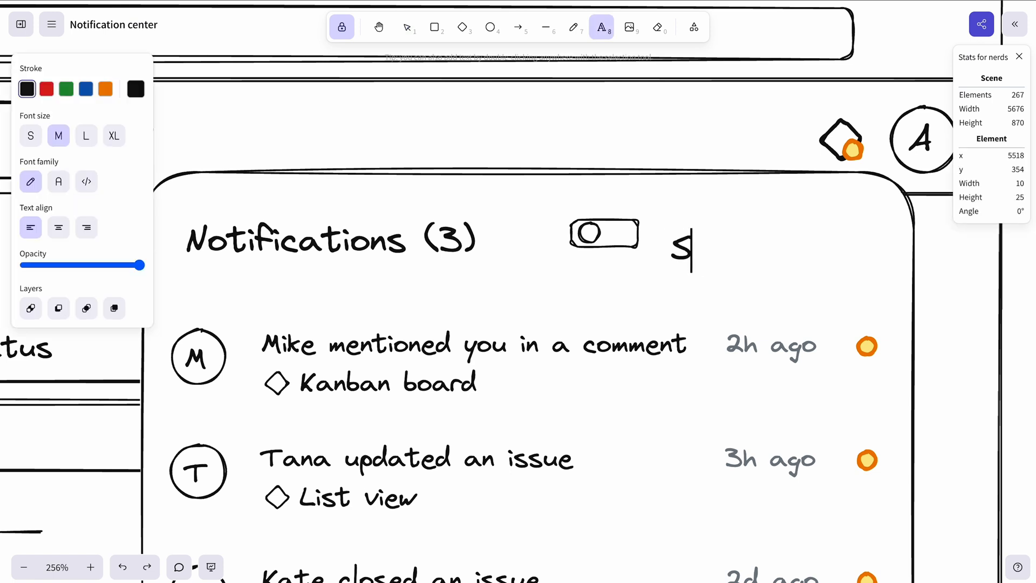
text(how unread only)
key(Escape)
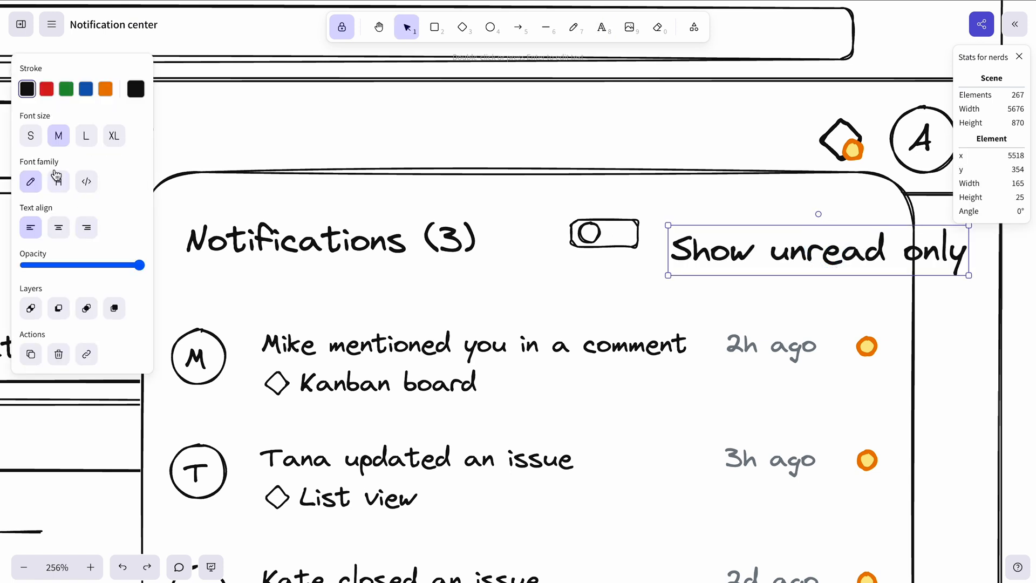
click(31, 137)
- Shrink the "Show unread only" label to fit inside the dropdown and move the toggle right up beside it
scroll(646, 286, down, 5)
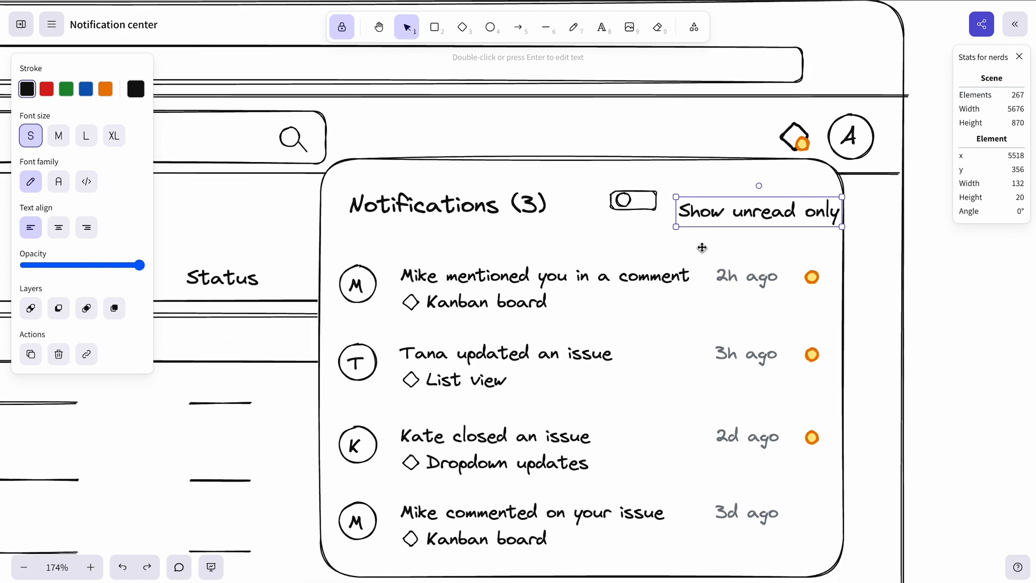
key(super+z)
drag(842, 227, 778, 201)
drag(653, 202, 669, 202)
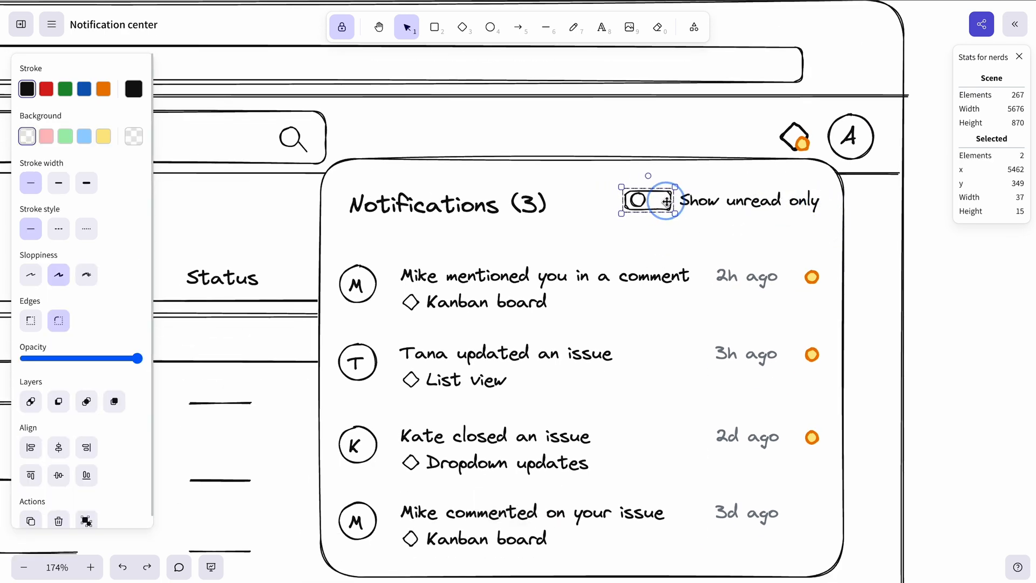
scroll(510, 205, down, 5)
click(805, 225)
scroll(805, 225, left, 2)
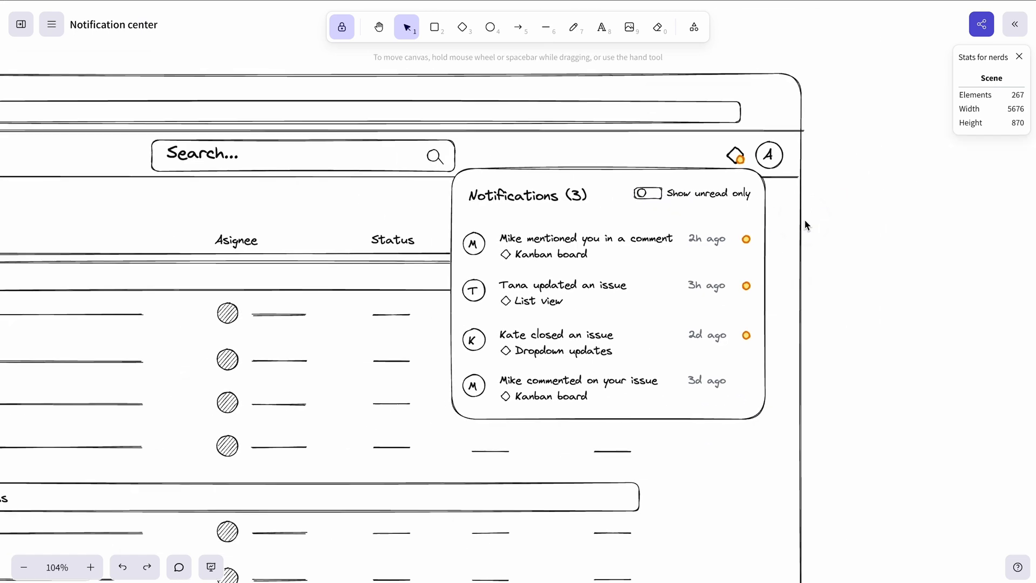
- Extend the dropdown panel's bottom edge further down and shift the grouped notifications down to leave a gap below the heading
scroll(805, 225, up, 4)
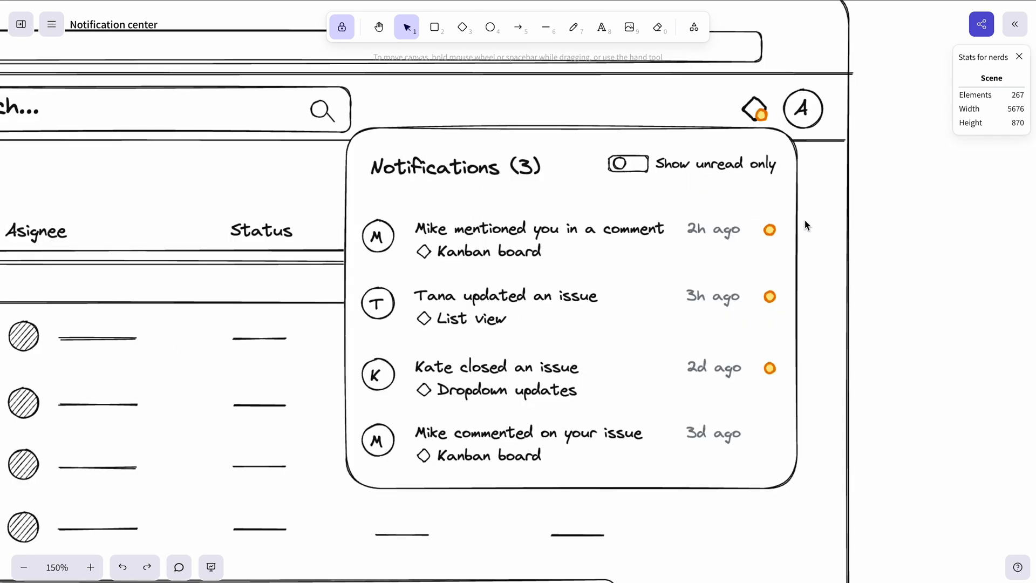
click(703, 132)
drag(574, 491, 573, 573)
click(552, 437)
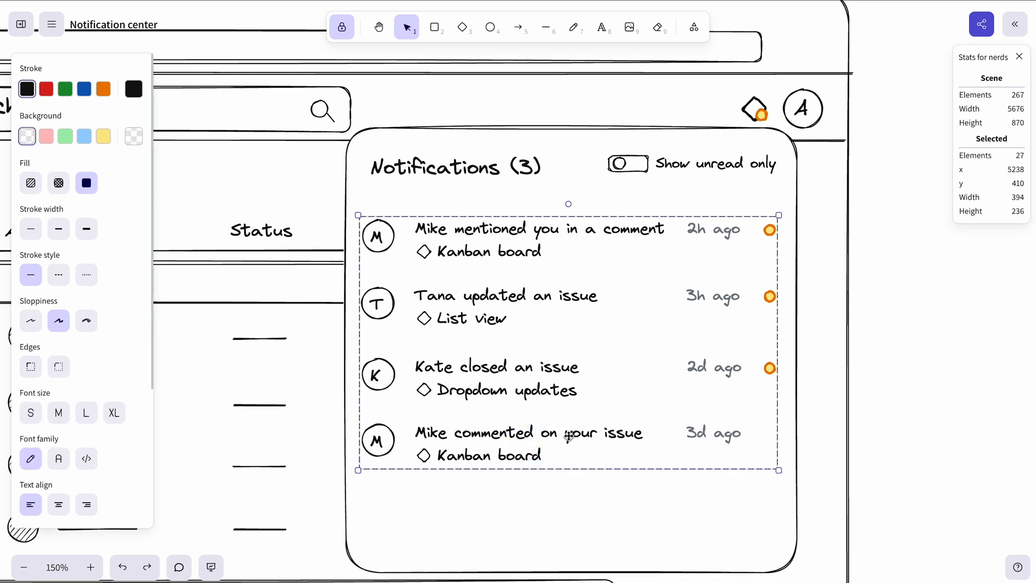
key(Down)
key(Down)
key(Down)
key(Down)
key(Down)
key(Down)
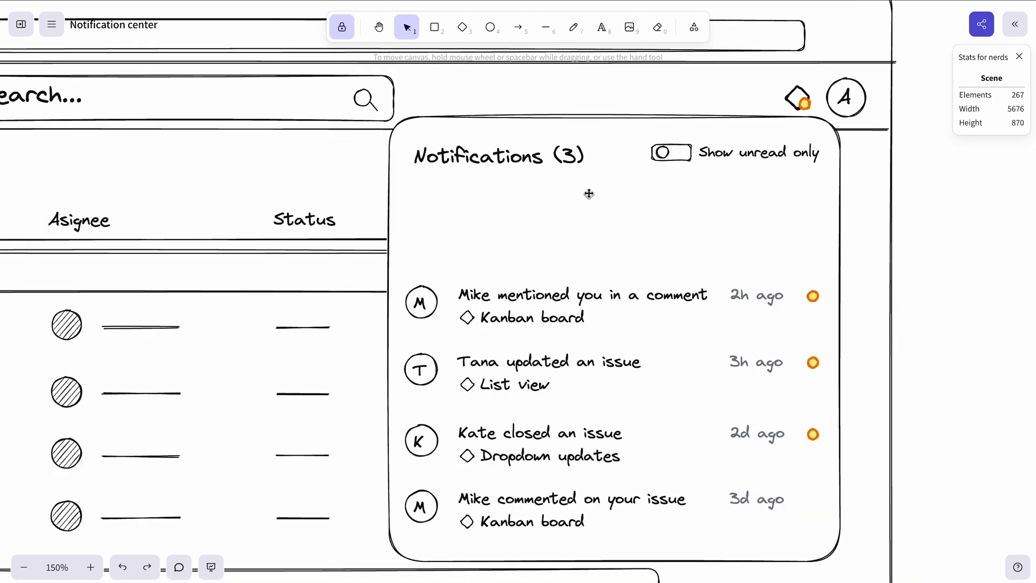
- Add the text "All" in size S below the "Notifications (3)" heading
key(8)
click(422, 192)
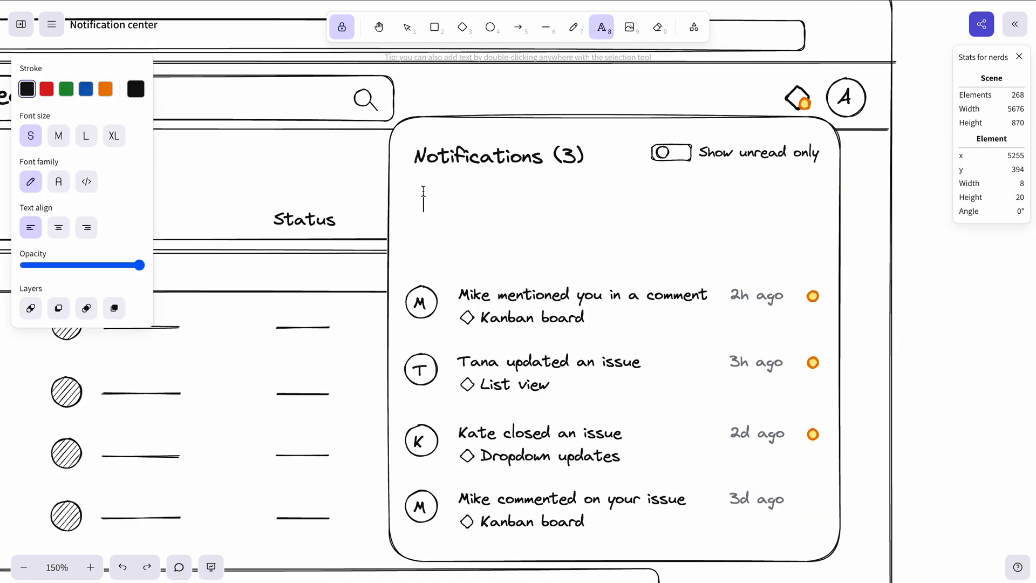
text(All)
key(Escape)
key(1)
- Duplicate the "All" label twice along the same row and change the copies to "My tasks" and "Favourites"
drag(437, 203, 485, 203)
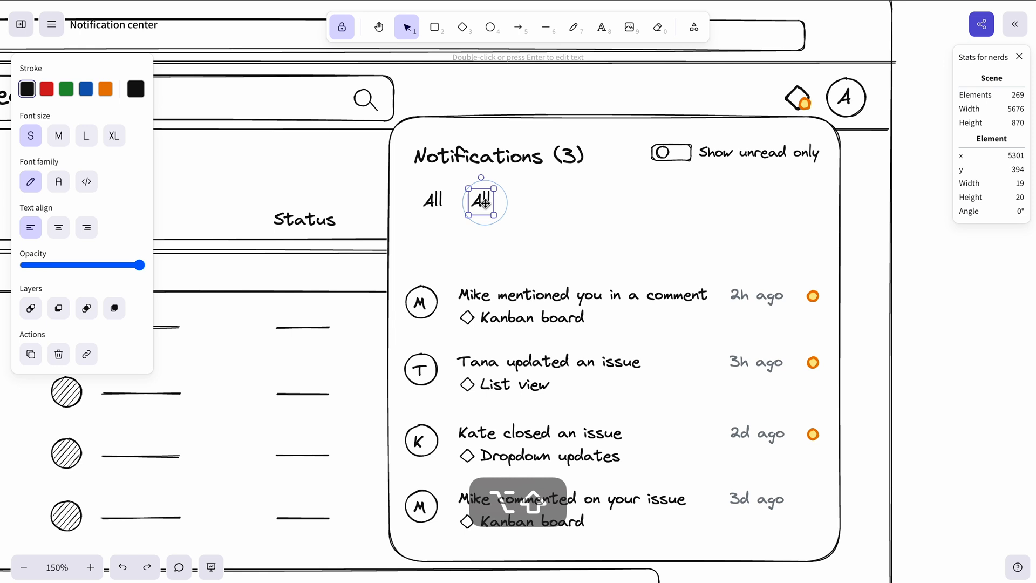
double_click(485, 203)
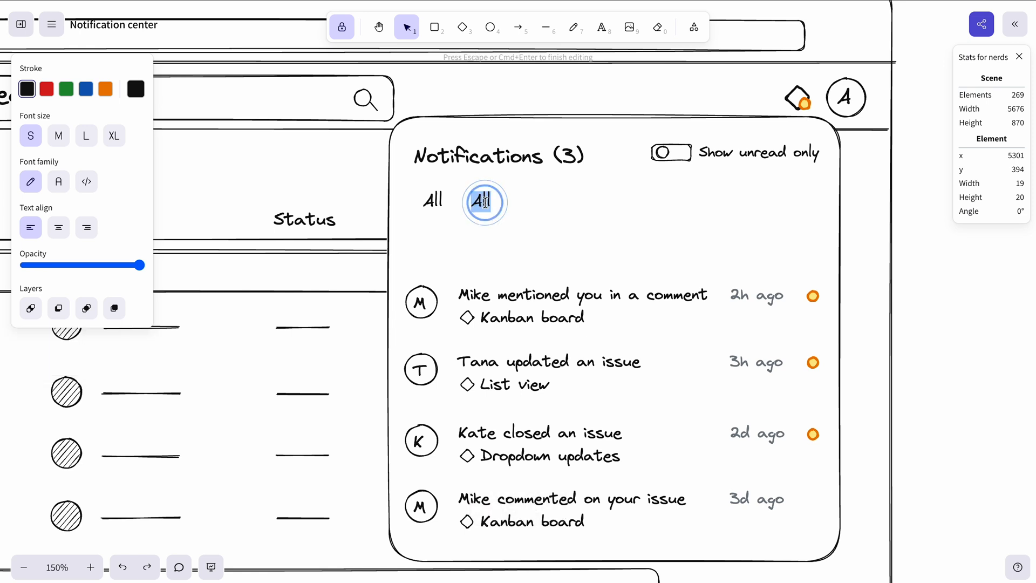
text(My tasks)
key(Escape)
drag(510, 204, 623, 207)
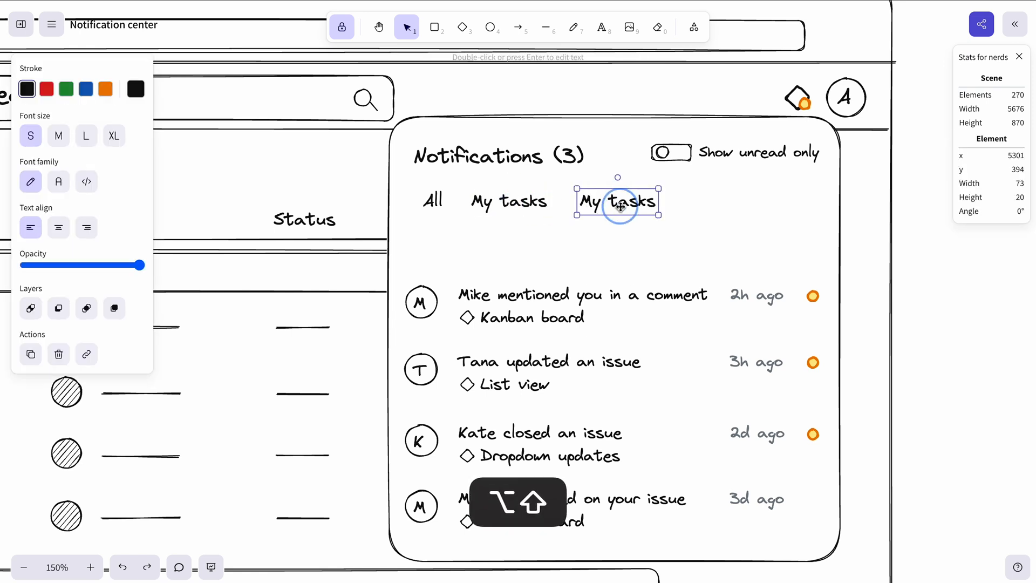
double_click(623, 207)
text(Favourites)
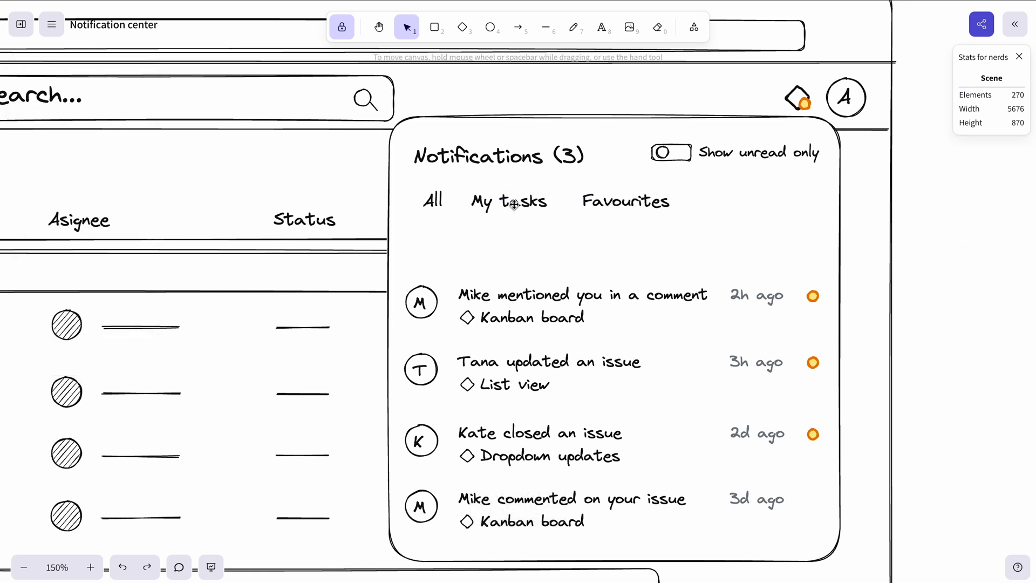
- Shift the "My tasks" and "Favourites" labels slightly to the right to space out the filter row
drag(512, 204, 523, 204)
click(637, 205)
drag(636, 205, 650, 205)
click(948, 297)
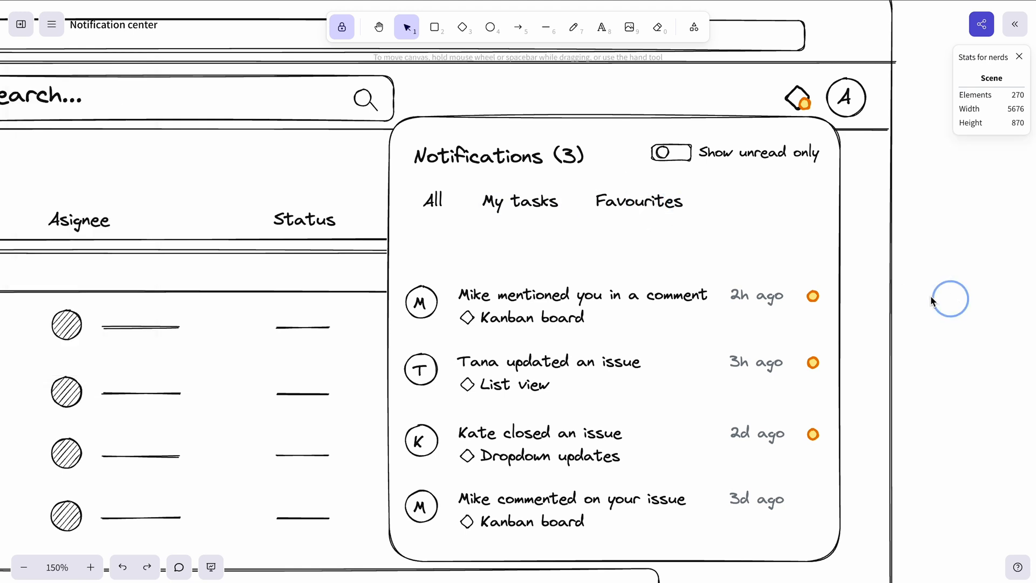
- Draw a horizontal divider line below the filter labels and a short blue line directly under "All"
click(546, 27)
drag(409, 214, 821, 216)
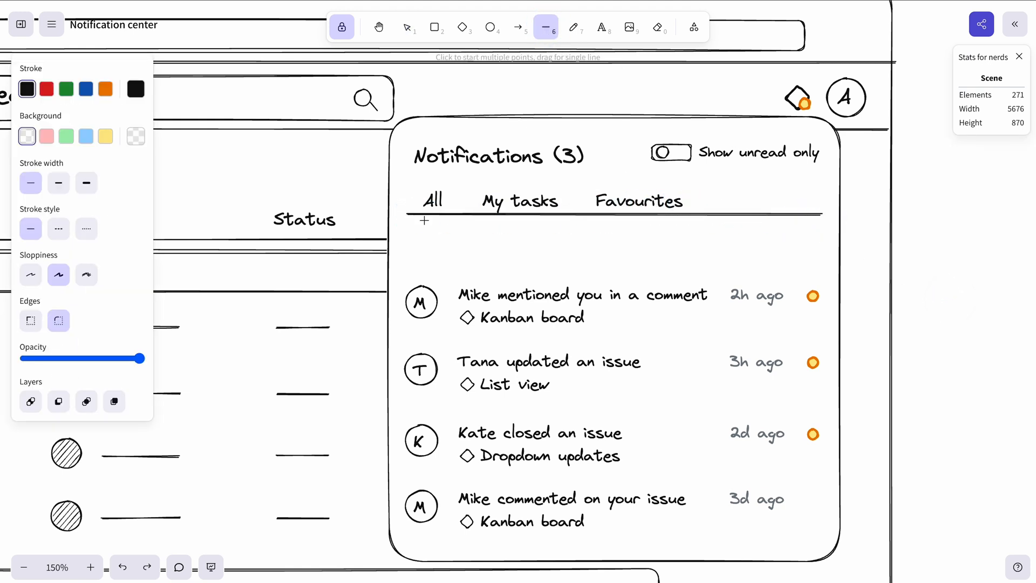
scroll(425, 220, up, 8)
drag(387, 225, 512, 224)
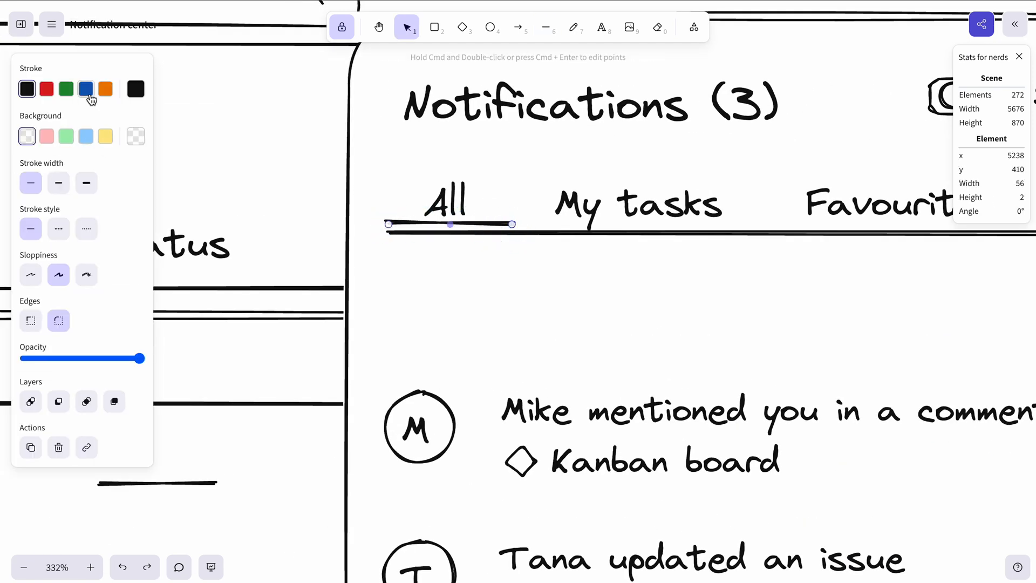
click(86, 89)
- Lower the divider and the blue "All" underline slightly for more space below the filter labels
scroll(629, 322, down, 6)
drag(578, 248, 571, 257)
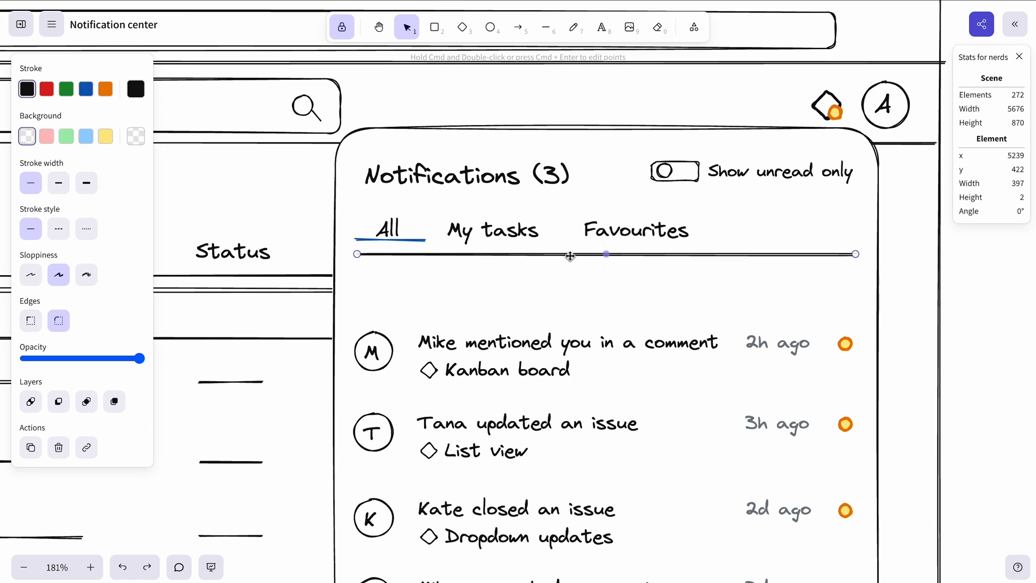
click(408, 244)
- Move the grouped notifications up beneath the divider and raise the dropdown panel's bottom edge to fit them
click(546, 365)
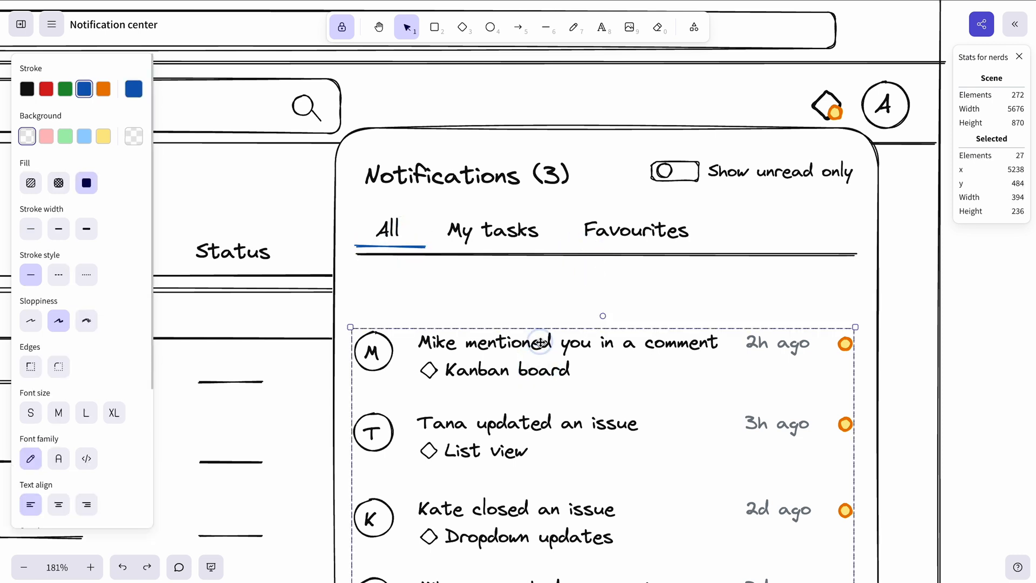
drag(540, 341, 540, 290)
scroll(556, 200, down, 5)
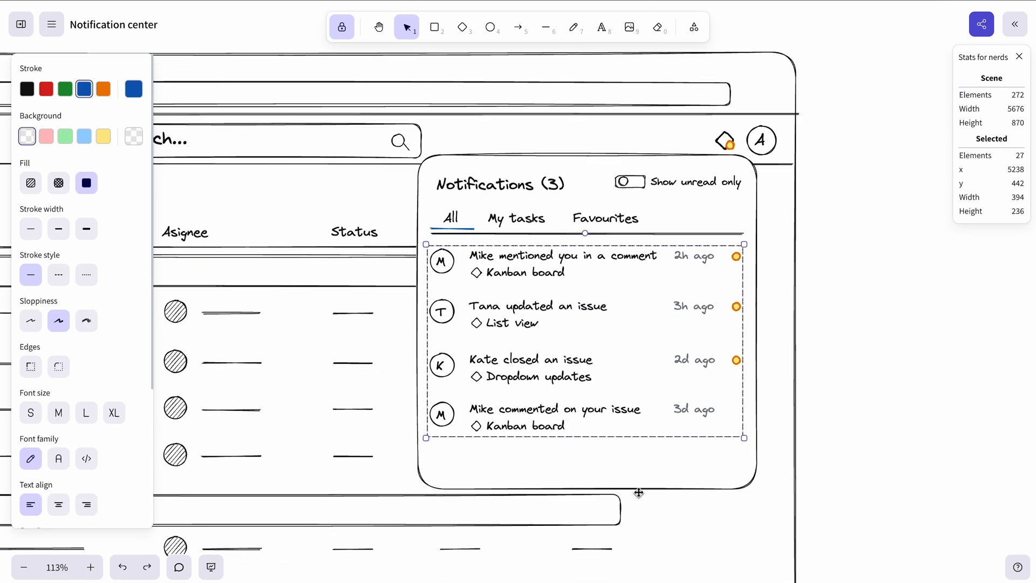
click(640, 493)
drag(589, 491, 588, 447)
click(914, 363)
- Extend the dropdown panel's bottom edge down and shift the grouped notifications down to open a gap below the divider
scroll(918, 356, down, 1)
scroll(742, 254, up, 3)
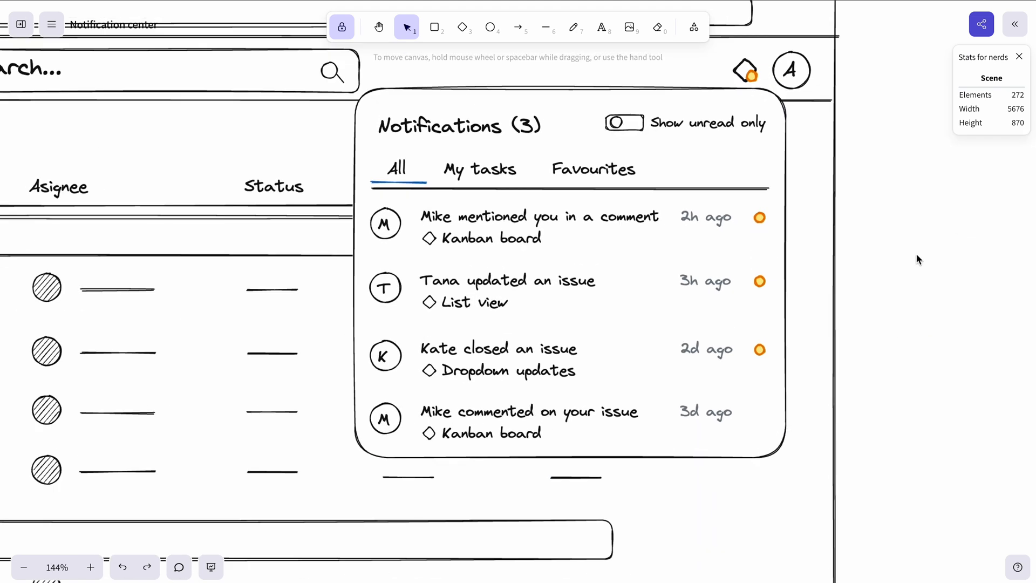
scroll(922, 312, down, 2)
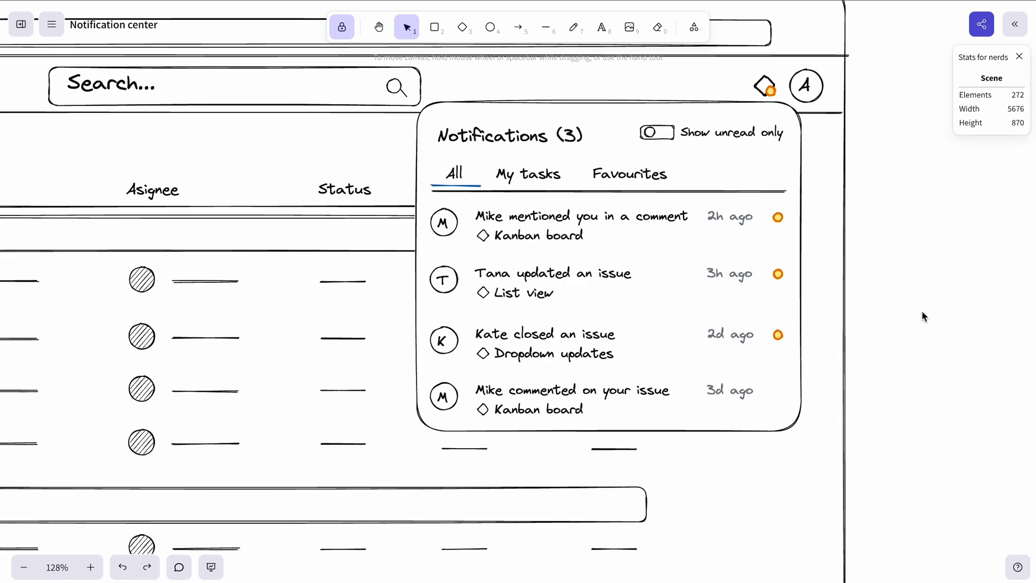
scroll(922, 312, down, 1)
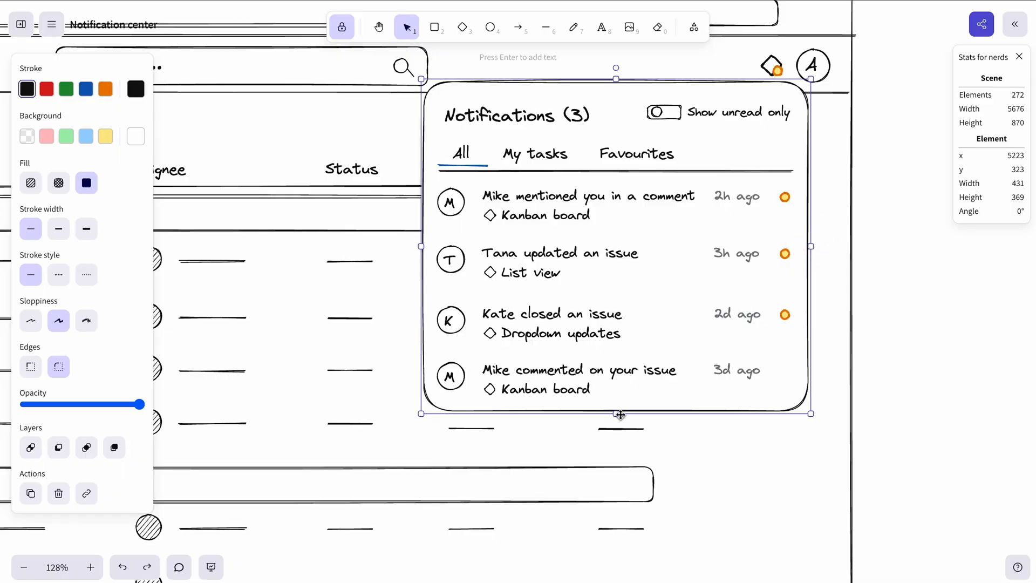
drag(616, 474, 615, 484)
click(590, 396)
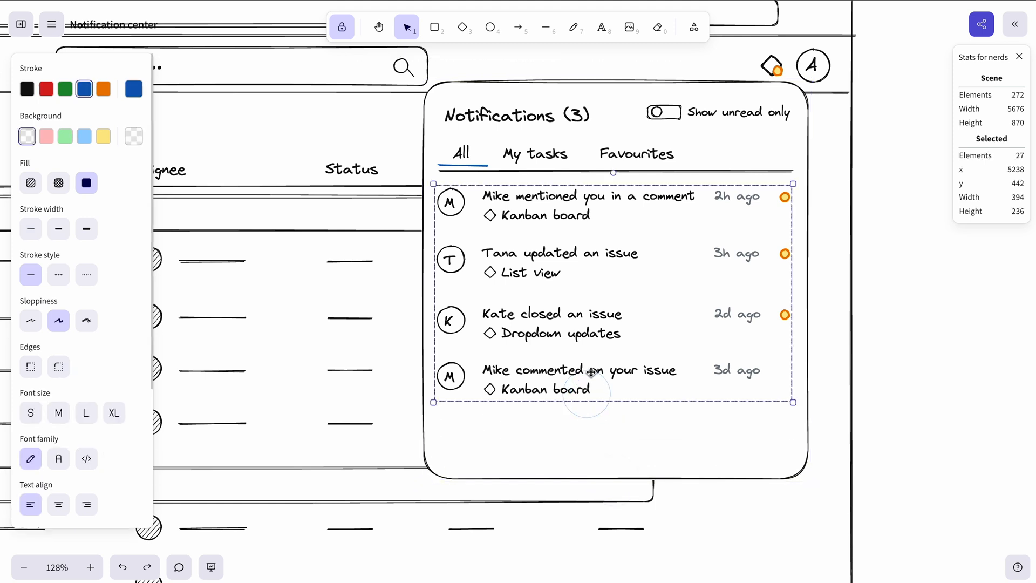
drag(591, 373, 591, 438)
key(Escape)
- Add the blue text "Mark all as read" in size S in the gap below the divider
key(t)
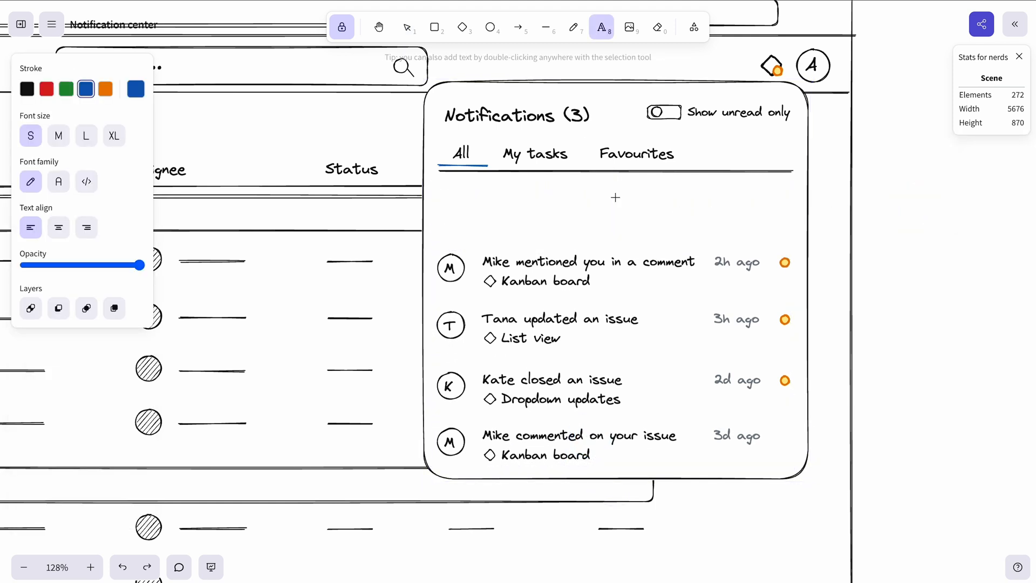
click(616, 204)
text(Mark all)
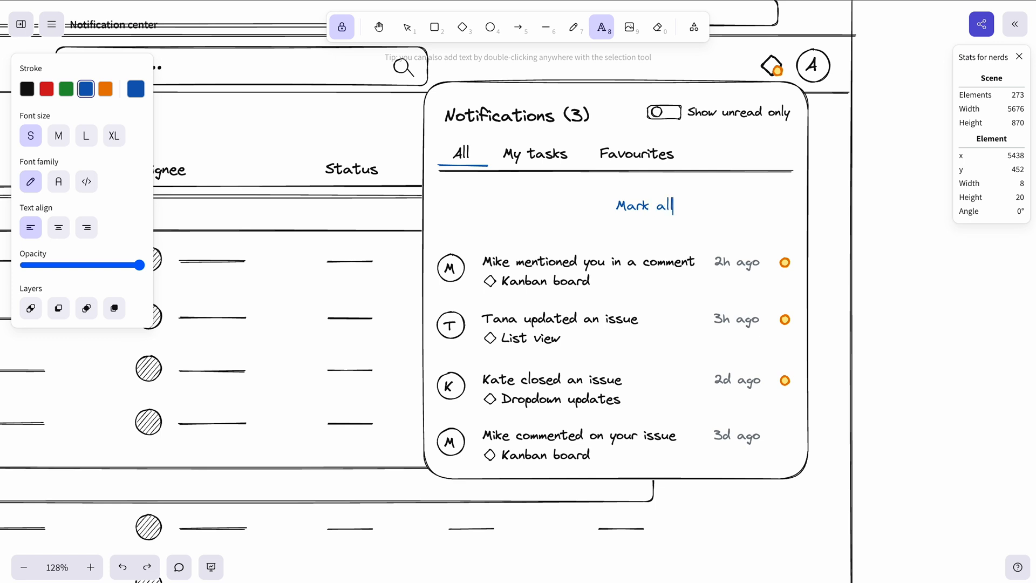
text( as read)
key(Escape)
- Duplicate the "Mark all as read" text to the left end of its row and change the copy to "Recent"
drag(675, 203, 500, 196)
double_click(500, 196)
text(Recent)
click(483, 262)
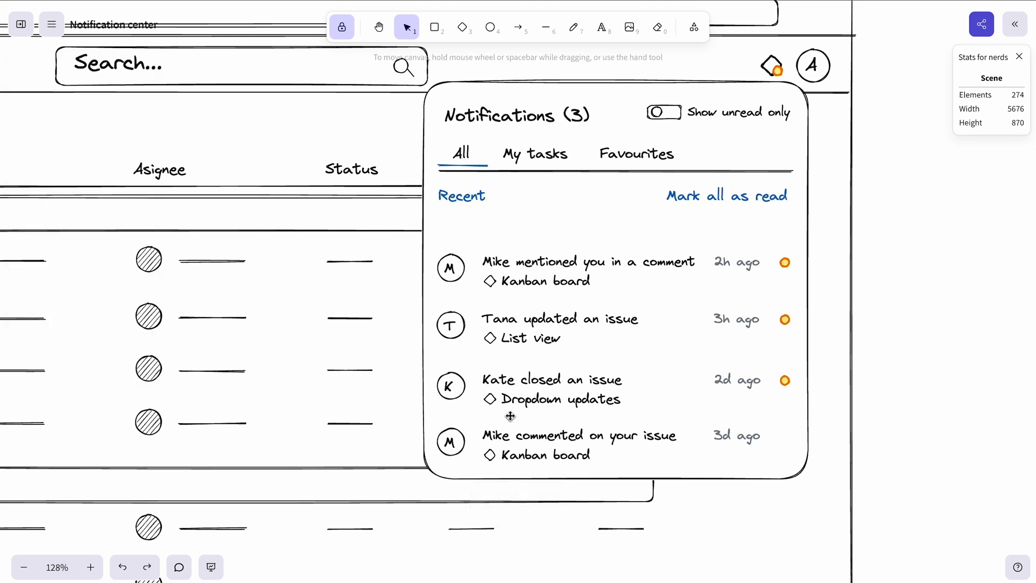
- Change the "Recent" label's stroke color to a gray shade
click(464, 202)
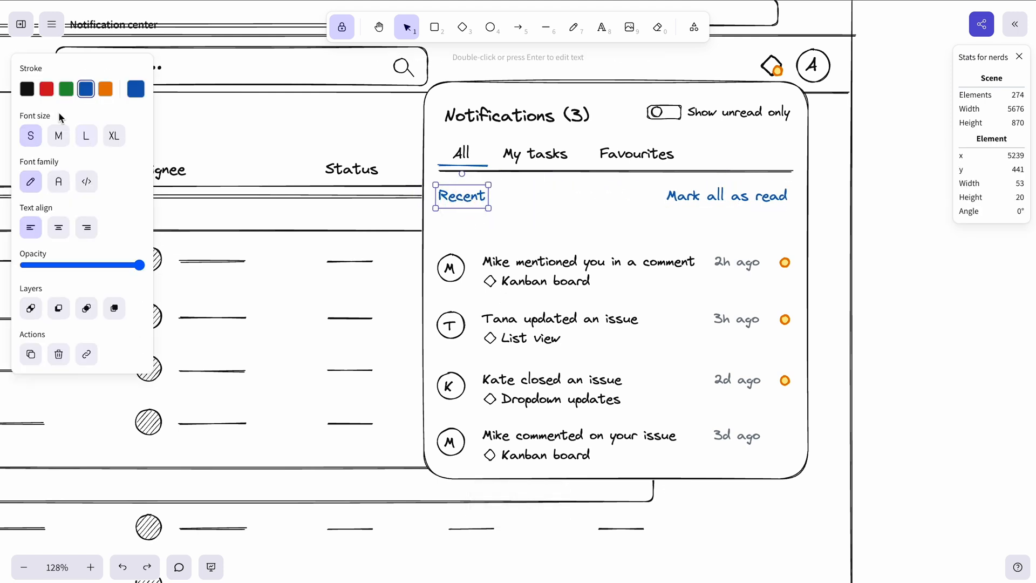
click(27, 89)
click(135, 89)
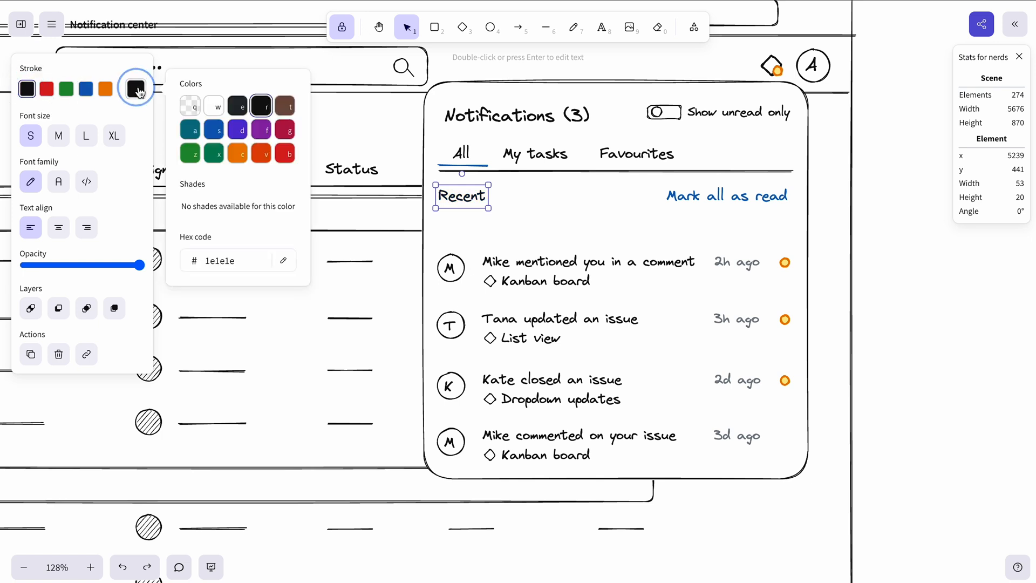
click(237, 106)
click(262, 206)
key(Escape)
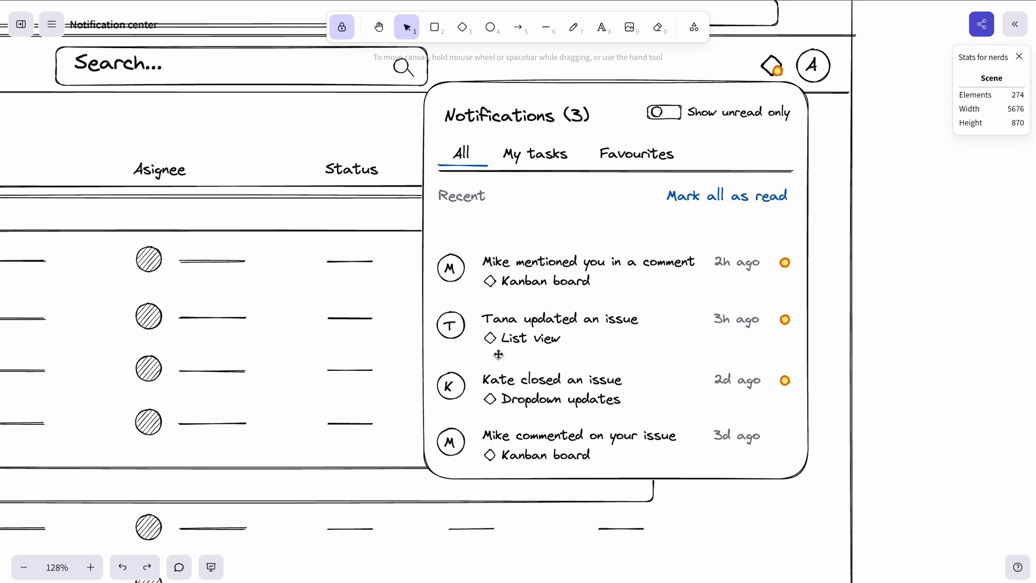
- Move the grouped notifications up beneath the "Recent" row and raise the panel's bottom edge to fit them
drag(615, 481, 614, 457)
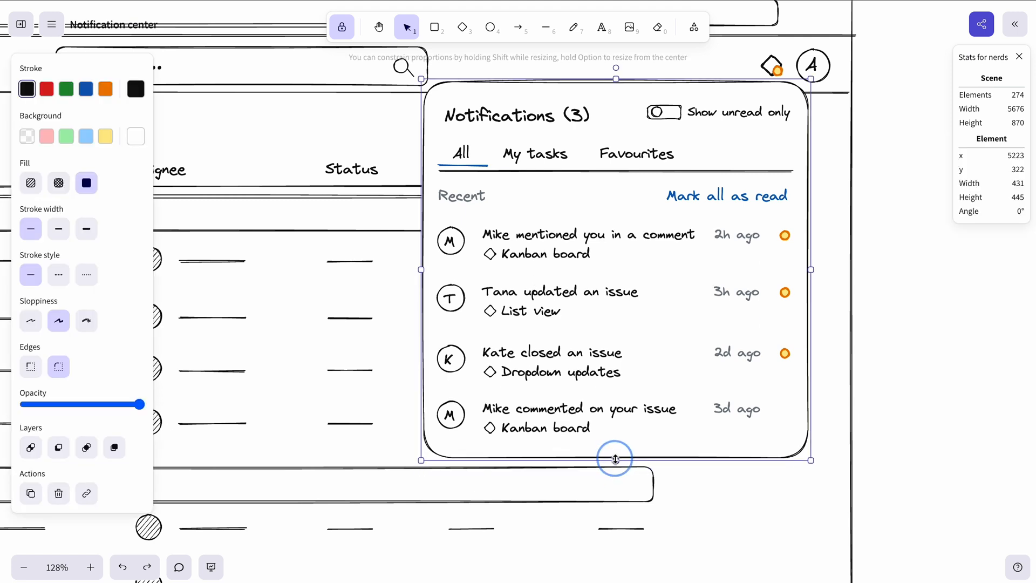
click(908, 342)
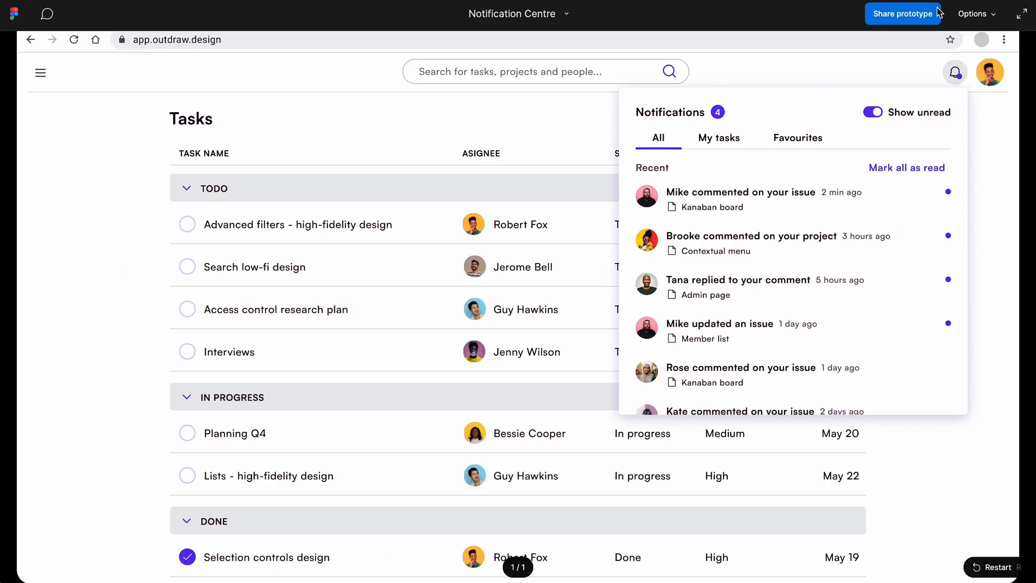
- Switch to the Figma prototype and look through the full notification list of the high-fidelity design
scroll(899, 231, down, 5)
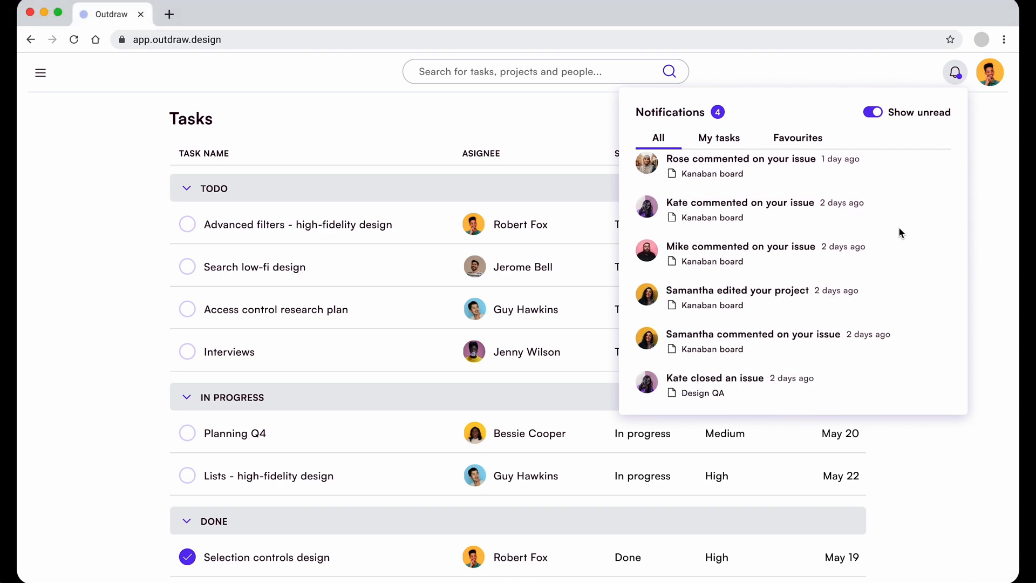
scroll(899, 227, up, 5)
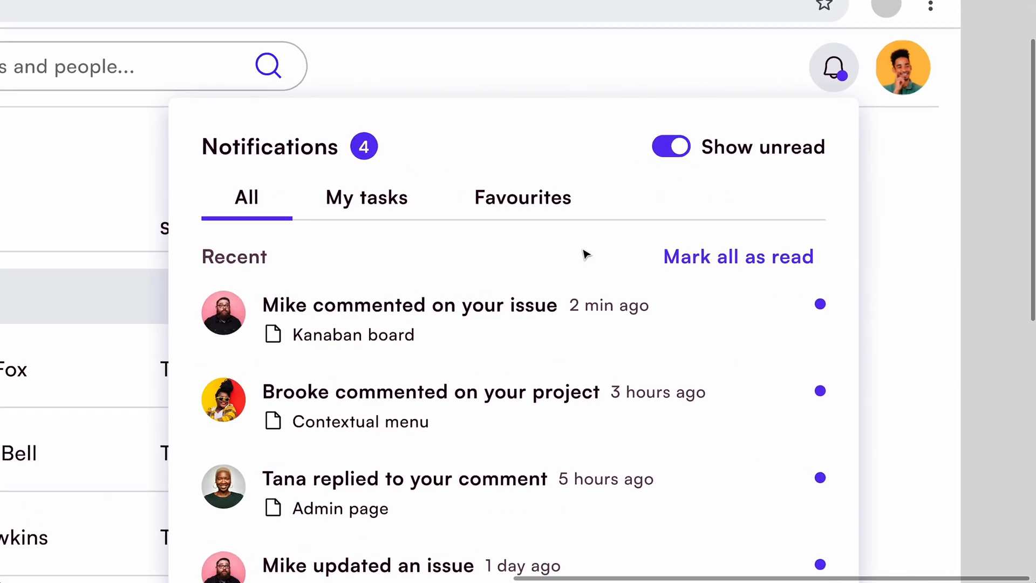
click(300, 139)
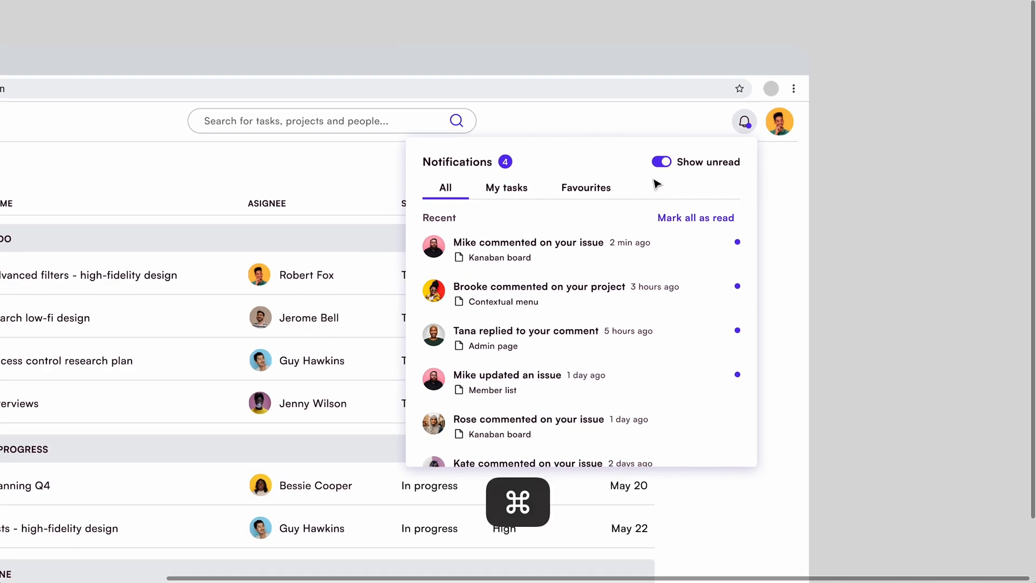
- Show the Figma editor interface and draw a new frame of about 1059 × 839 beside the high-fidelity design
key(super+period)
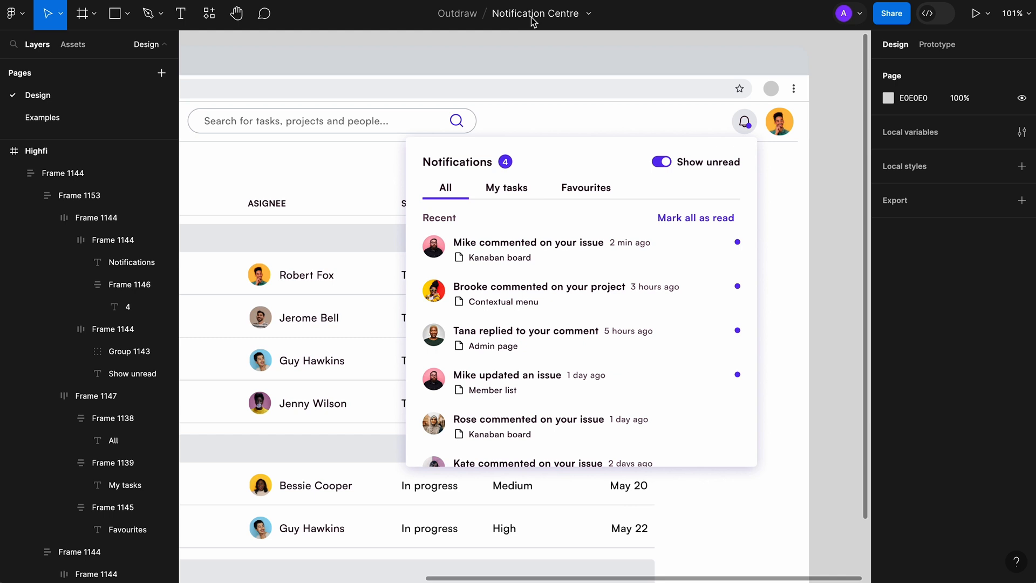
scroll(493, 162, down, 5)
key(f)
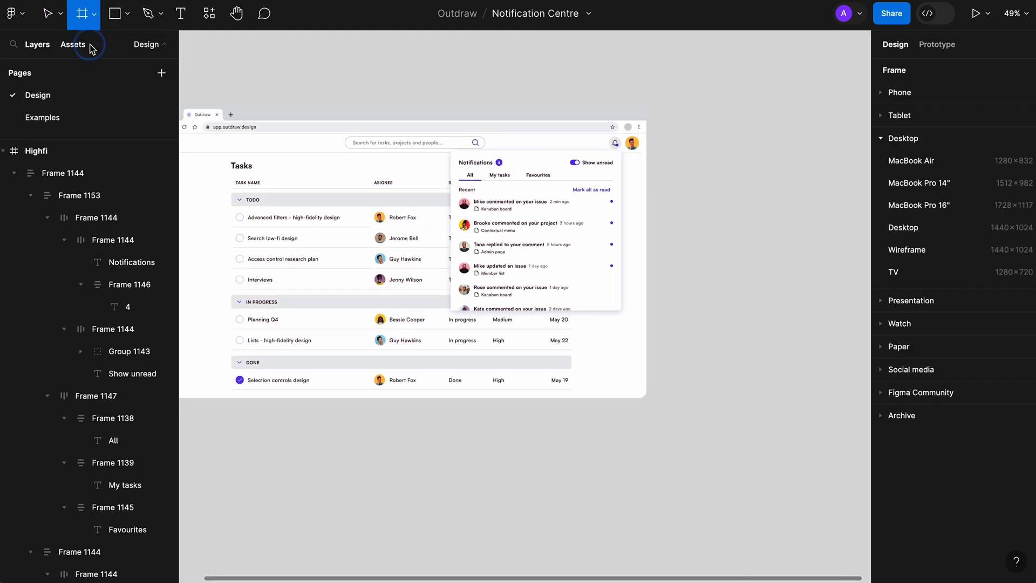
drag(684, 123, 851, 405)
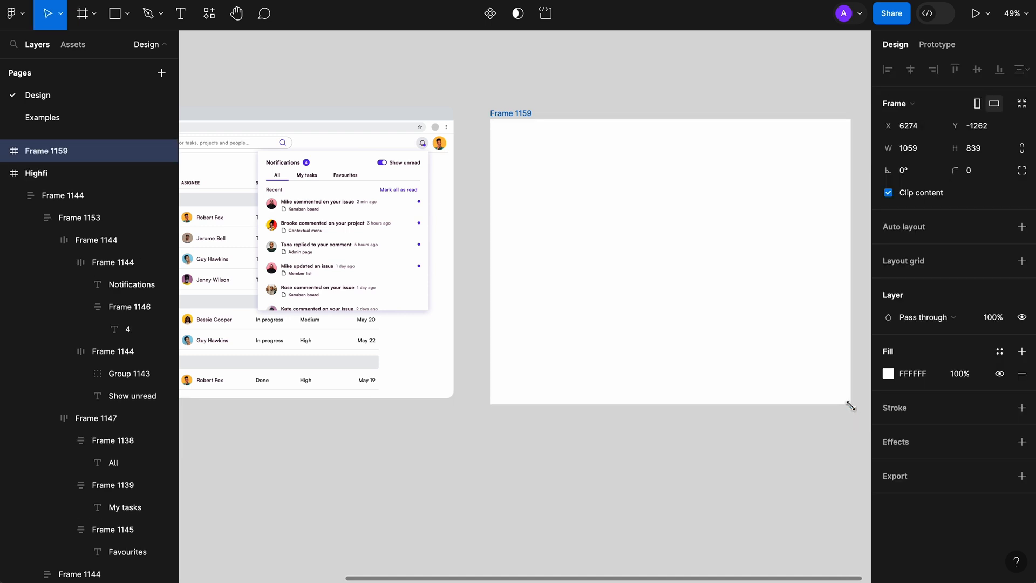
click(472, 219)
- Draw a rectangle of about 83 × 24 near the upper-left corner of the new frame
scroll(367, 160, up, 6)
scroll(364, 160, up, 1)
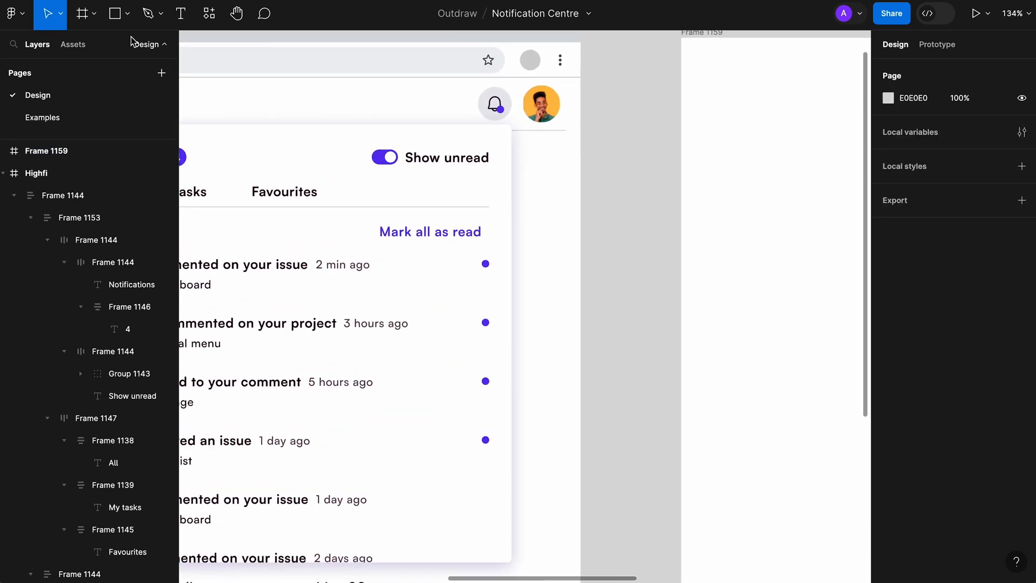
click(128, 12)
click(138, 48)
scroll(539, 254, right, 5)
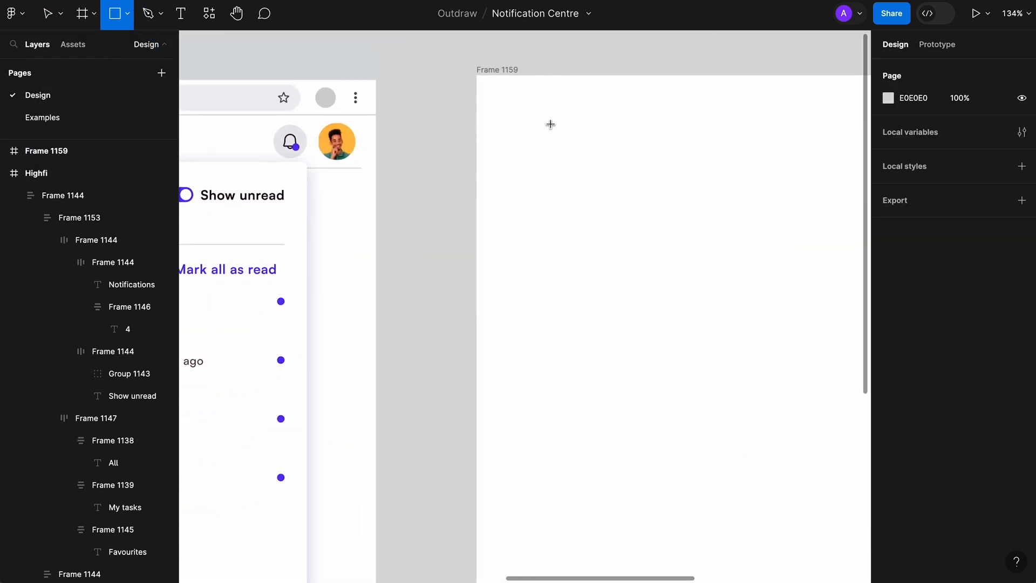
drag(522, 127, 600, 151)
- Set the rectangle's height to 16 and its width to 28
click(991, 136)
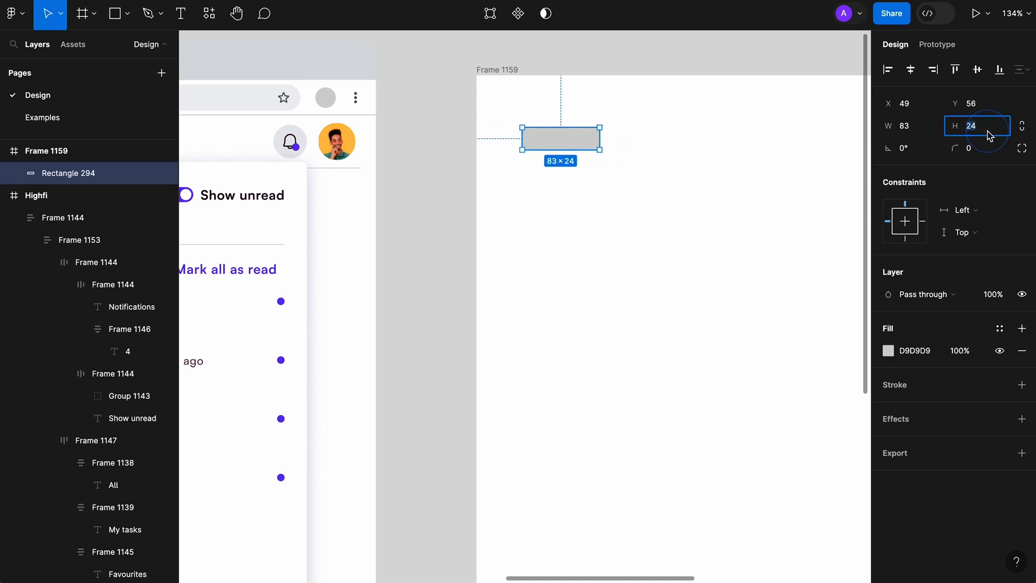
text(16)
key(Tab)
click(925, 134)
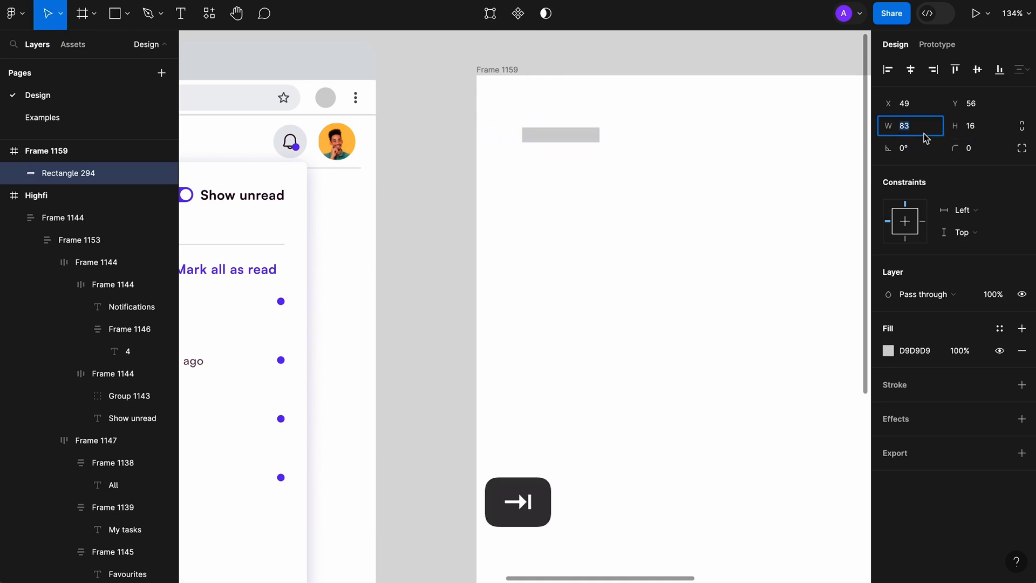
text(28)
key(Tab)
- Round the rectangle into a pill shape with a corner radius of 999
scroll(577, 100, up, 5)
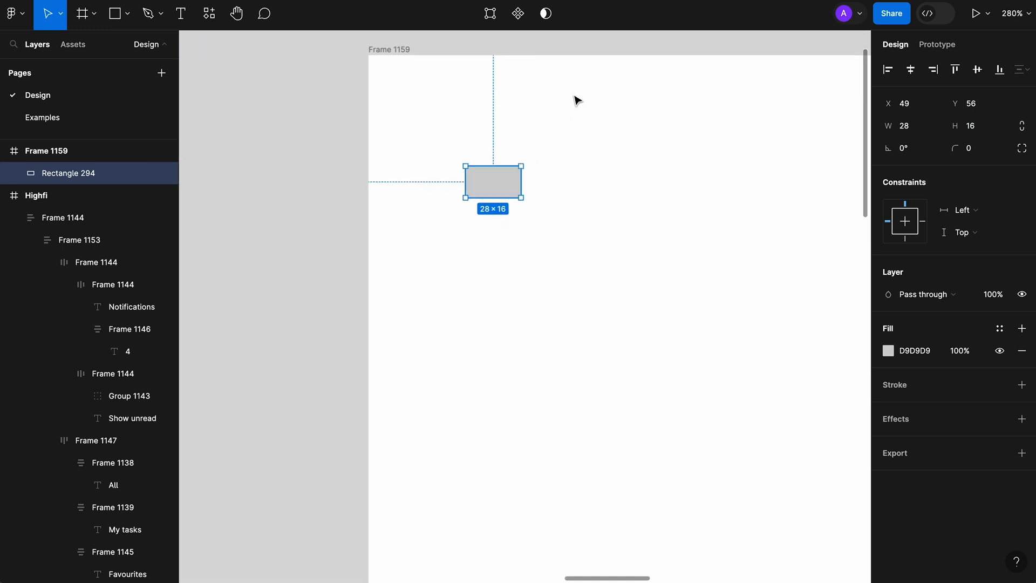
scroll(577, 100, up, 1)
click(970, 150)
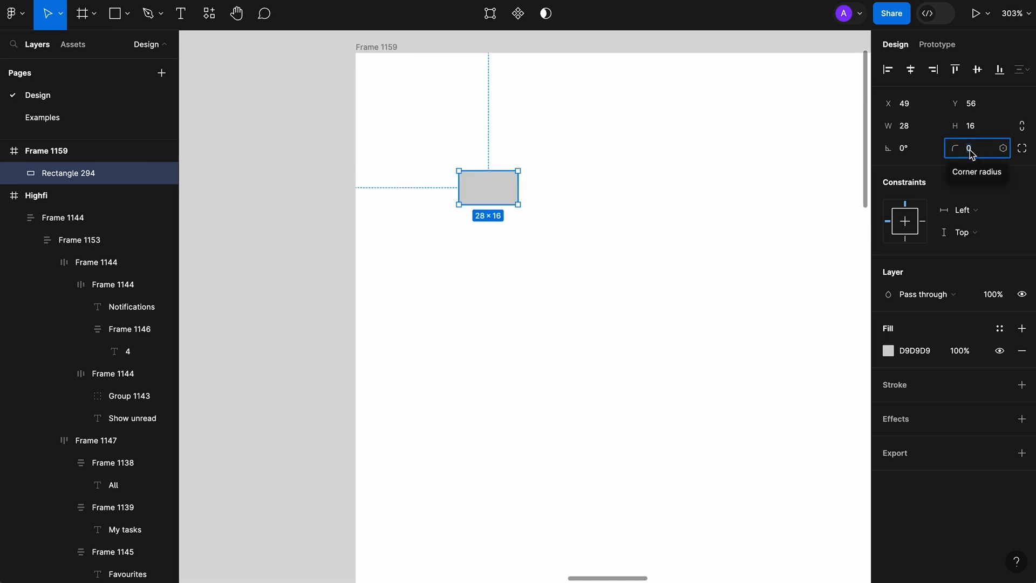
text(999)
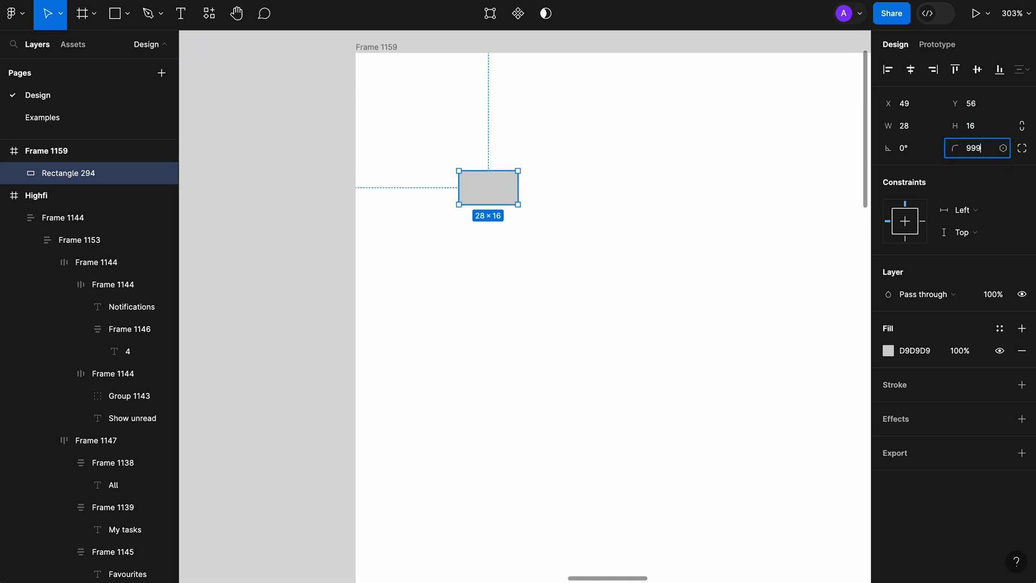
key(Tab)
click(641, 227)
- Fill the pill with the purple 7041F4 sampled from the notification bell's badge dot in the high-fidelity design
click(511, 183)
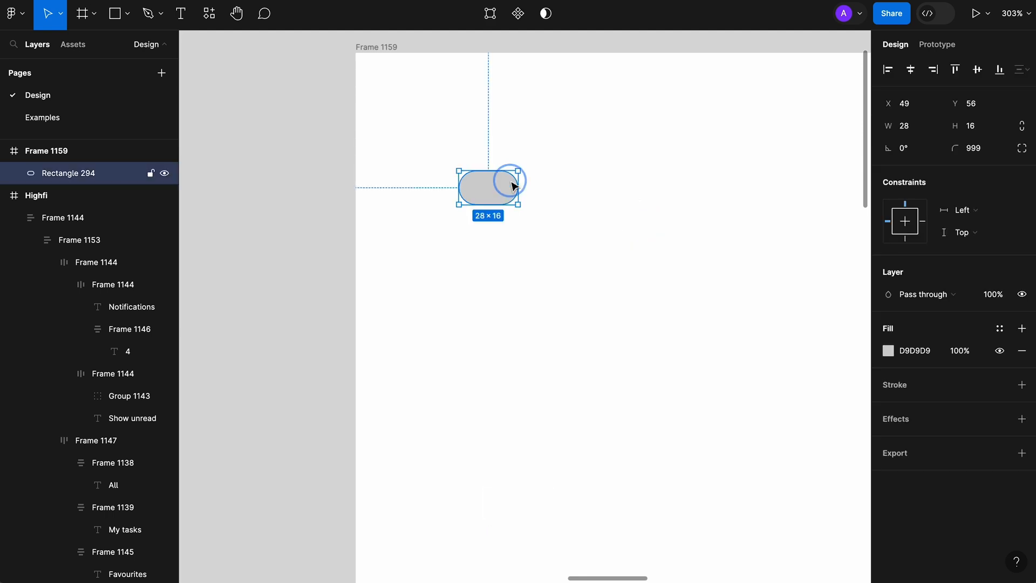
scroll(511, 184, down, 5)
key(i)
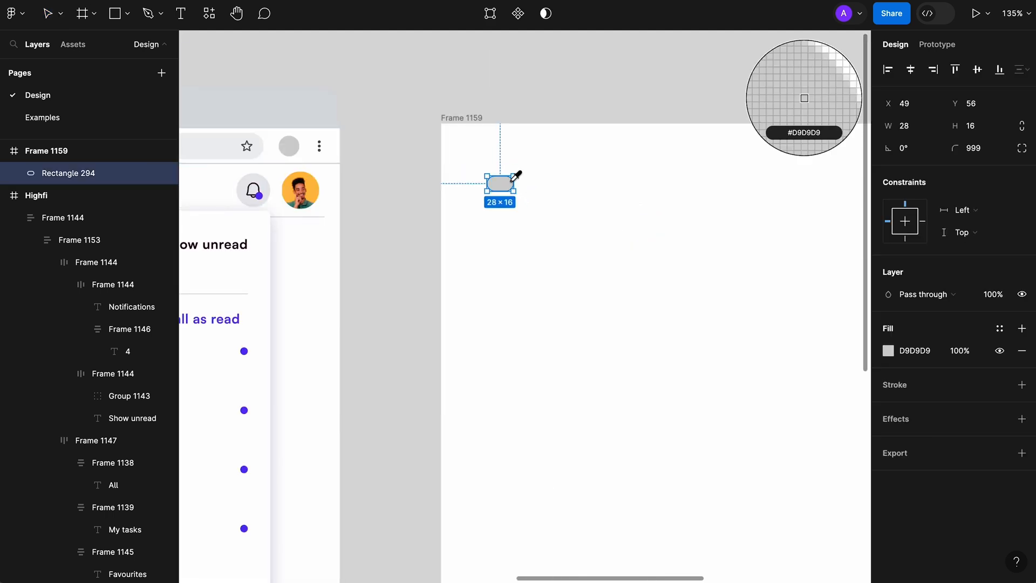
click(259, 196)
scroll(502, 188, up, 2)
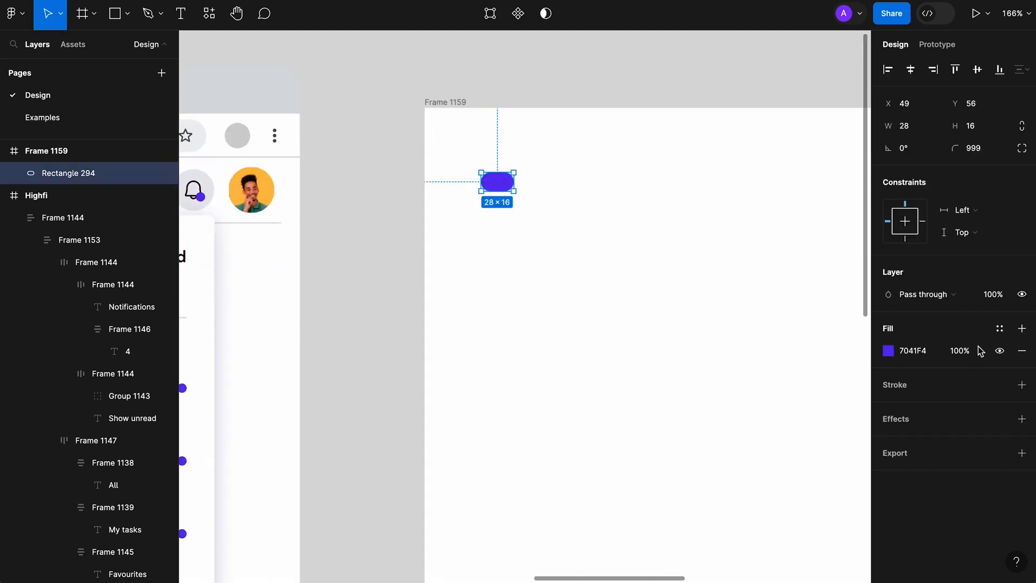
- Save the pill's purple fill as a new color style named "primary"
click(999, 331)
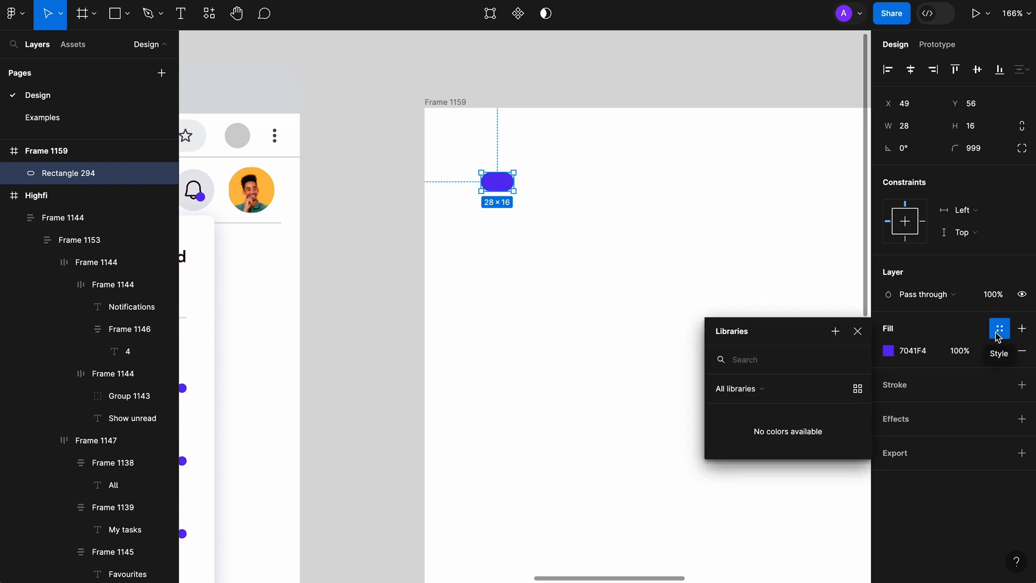
click(834, 332)
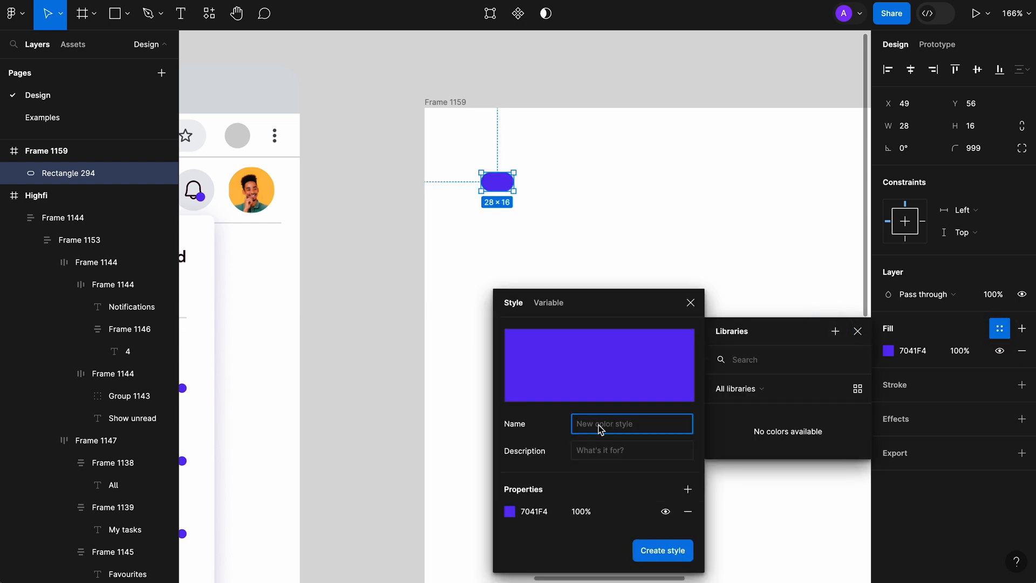
text(primary)
click(663, 552)
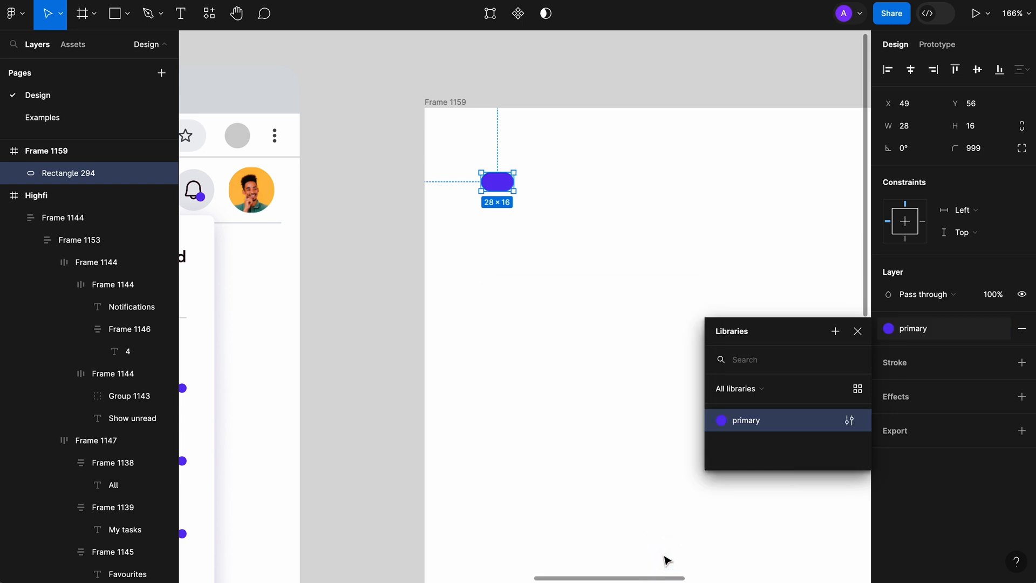
click(682, 93)
- Draw a circle of about 10 × 10 inside the right end of the purple pill as the toggle knob
scroll(497, 177, up, 5)
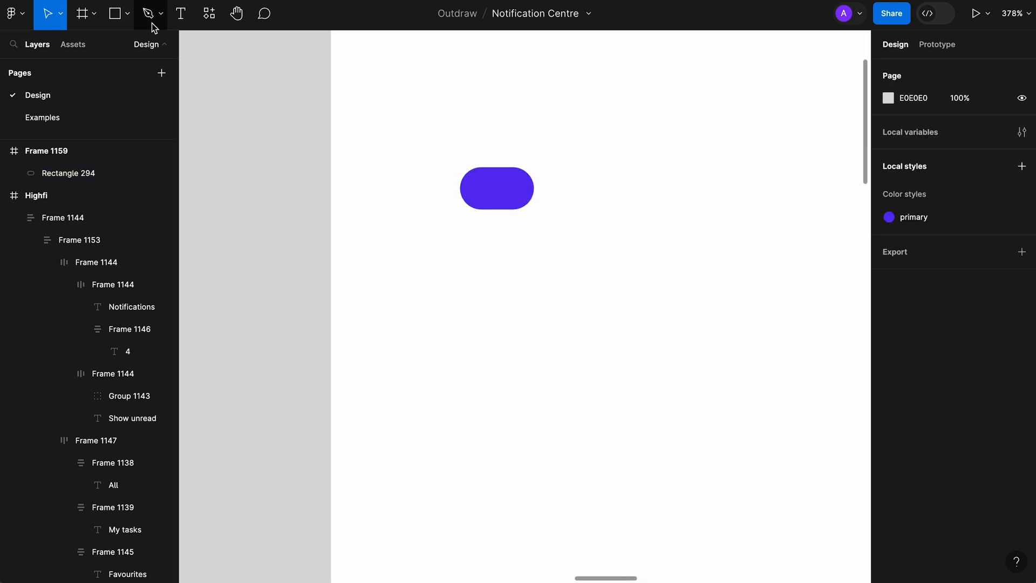
click(128, 16)
click(97, 98)
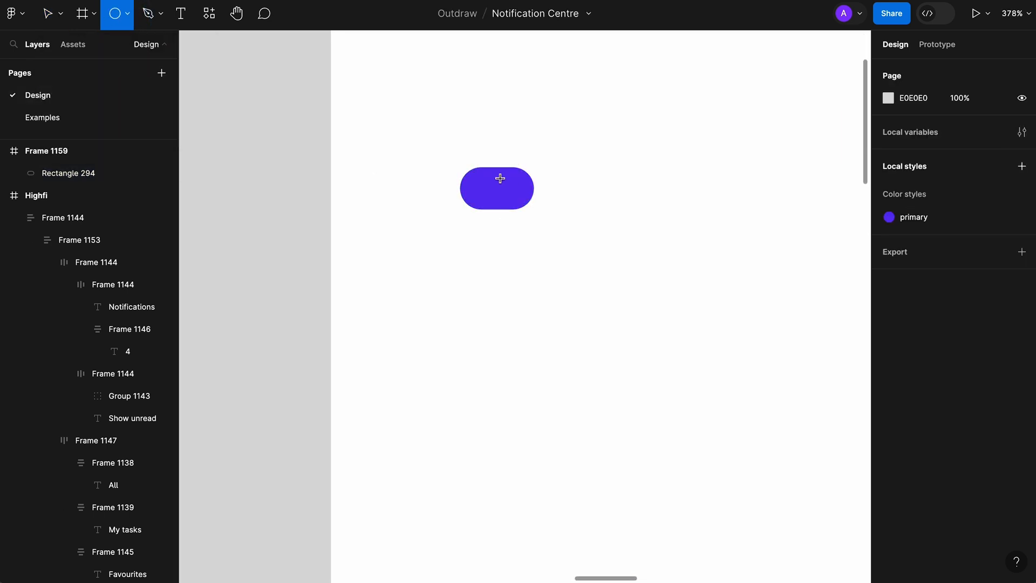
drag(497, 175, 524, 201)
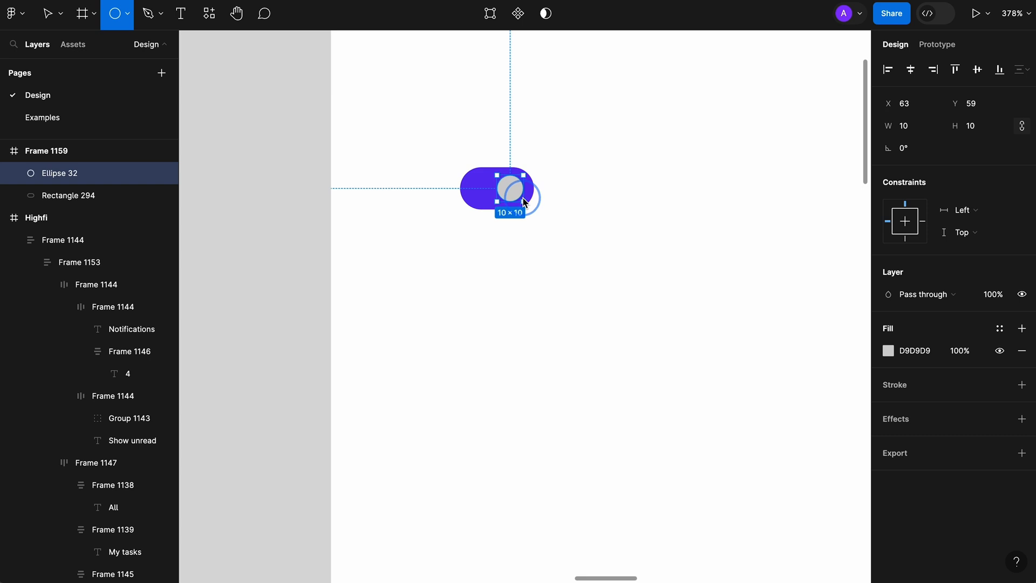
click(572, 215)
- Enlarge the knob circle to 12 × 12 and fill it with white FFFFFF
scroll(518, 198, up, 5)
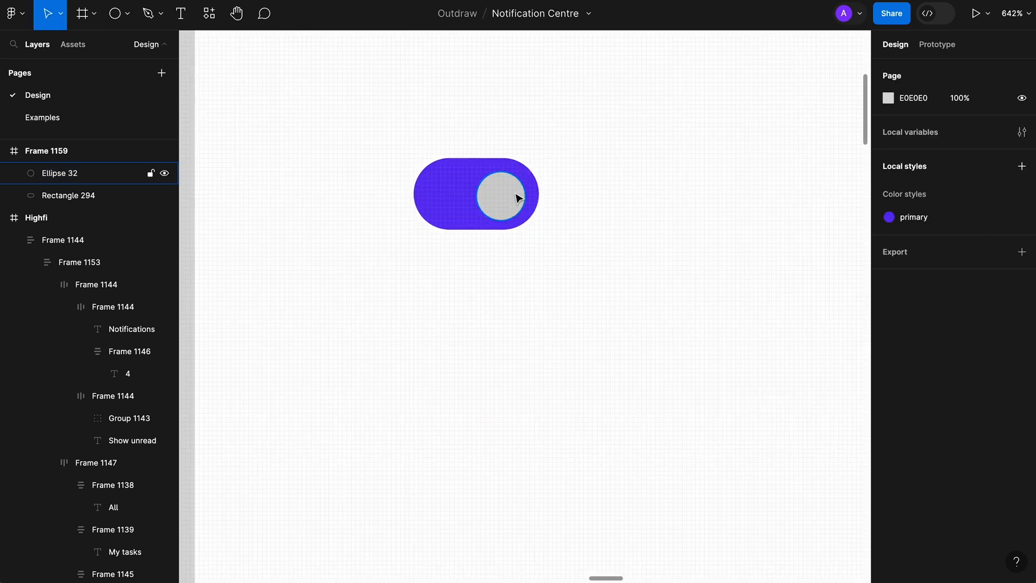
click(518, 198)
drag(525, 172, 527, 168)
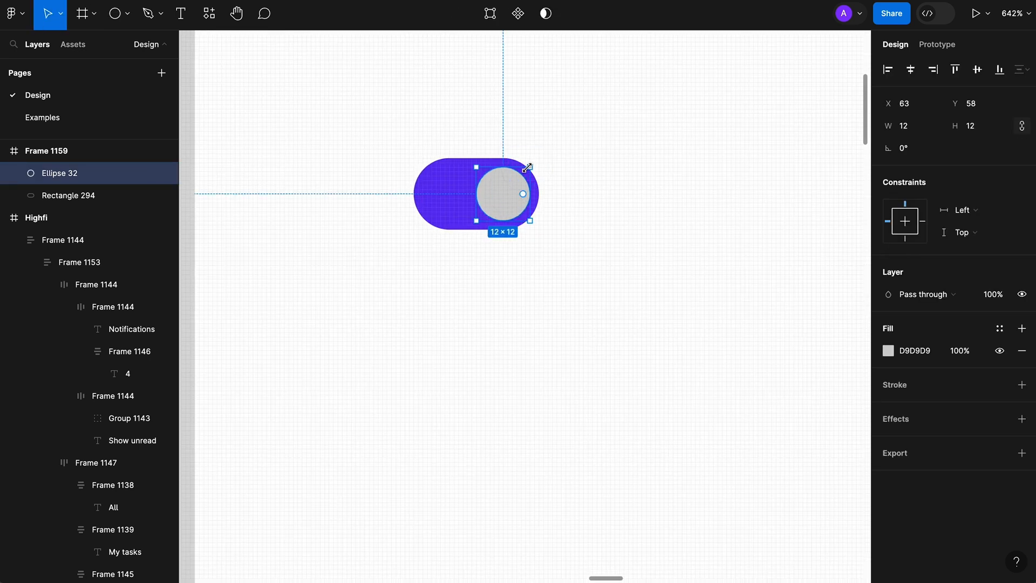
click(939, 354)
text(ff)
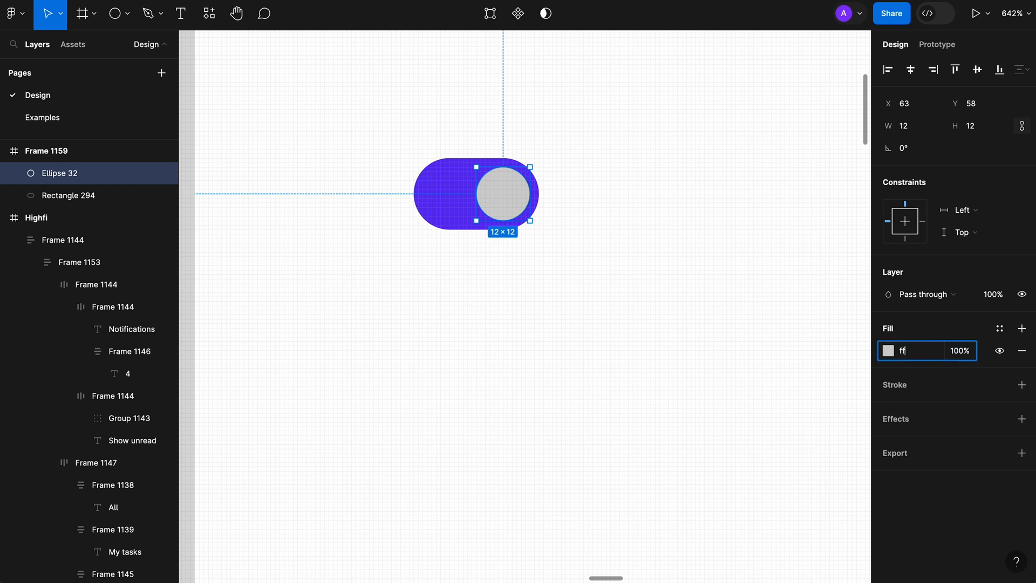
key(Tab)
click(572, 270)
- Duplicate the pill and its knob straight below the original toggle, at Y 81 for the pill
scroll(572, 270, down, 5)
drag(609, 268, 465, 194)
drag(513, 231, 508, 290)
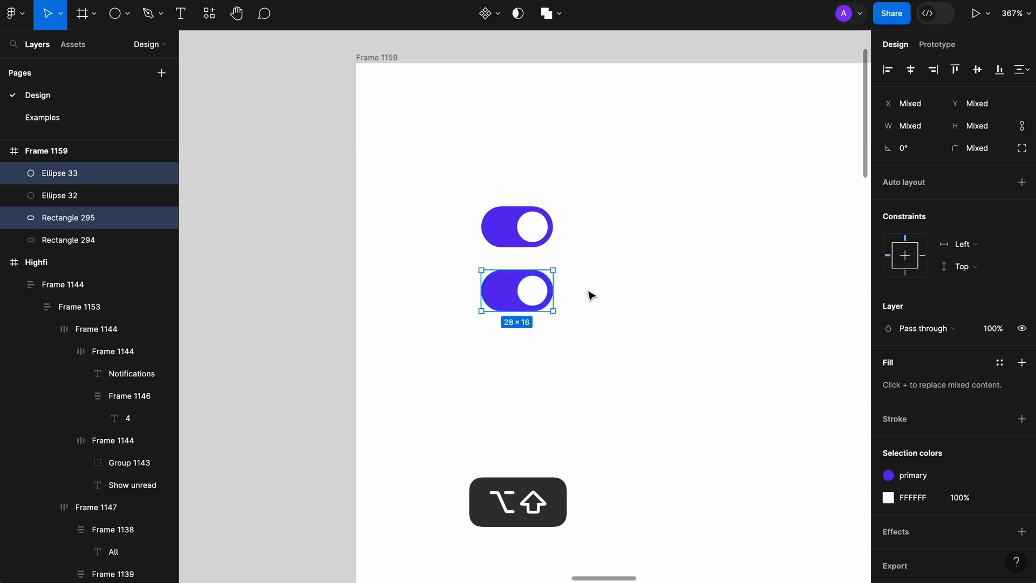
click(587, 290)
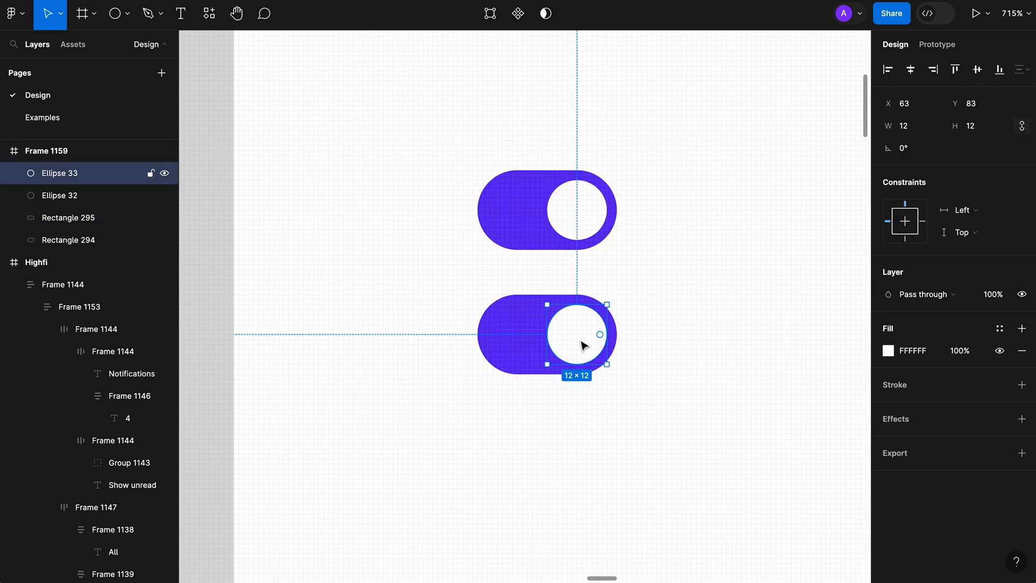
- Move the duplicate toggle's knob to the left end of its pill, at X 51
drag(572, 342, 517, 344)
scroll(520, 304, up, 5)
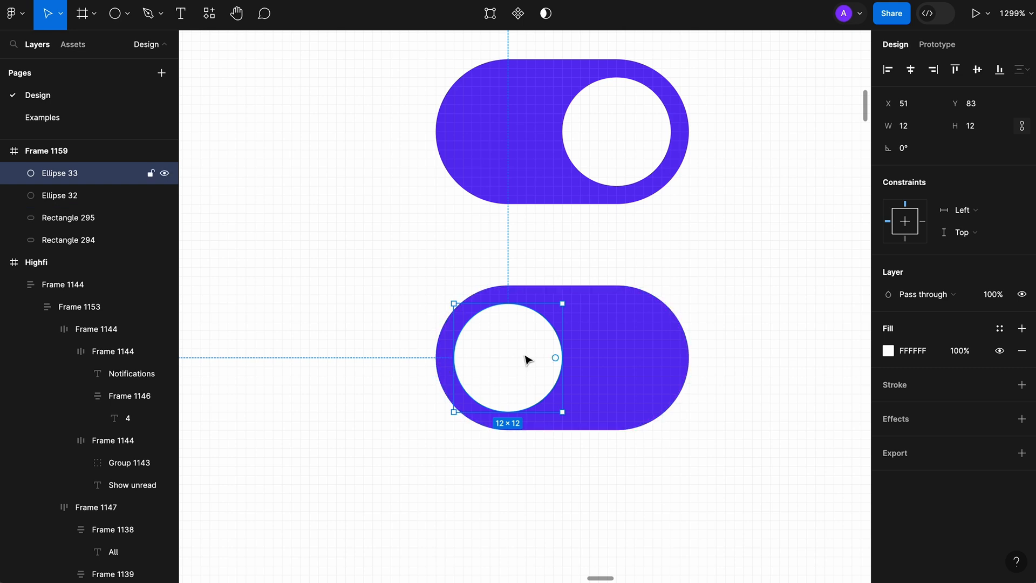
key(Left)
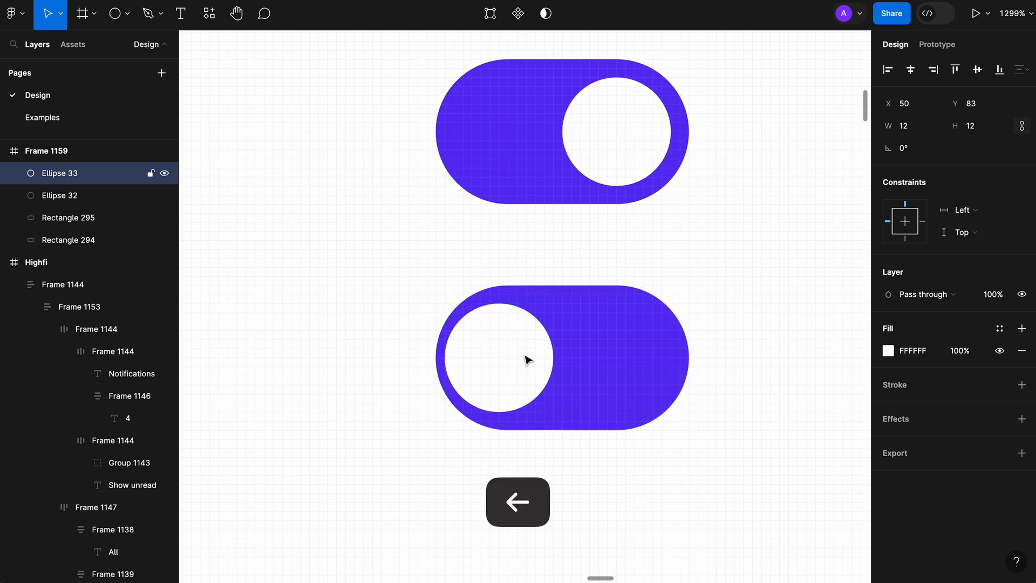
key(Right)
click(738, 331)
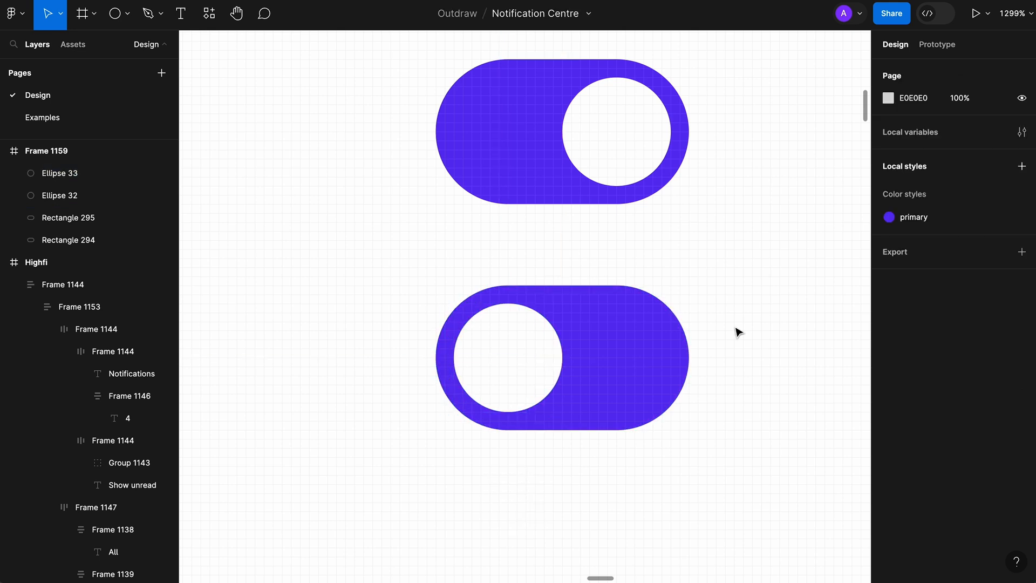
- Detach the primary style from the lower pill and change its fill to grey 8C8C8C
click(659, 345)
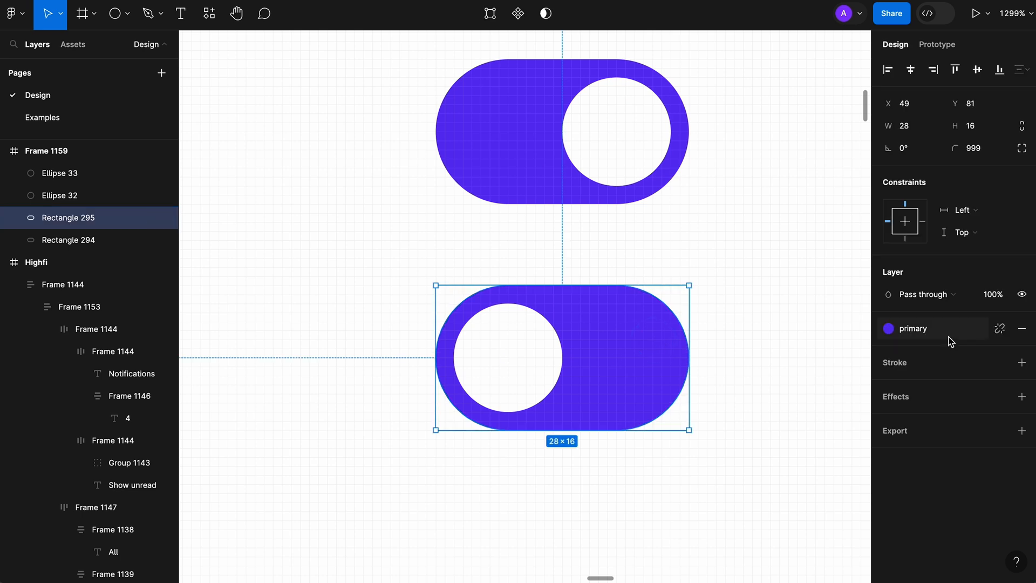
click(1001, 331)
click(888, 351)
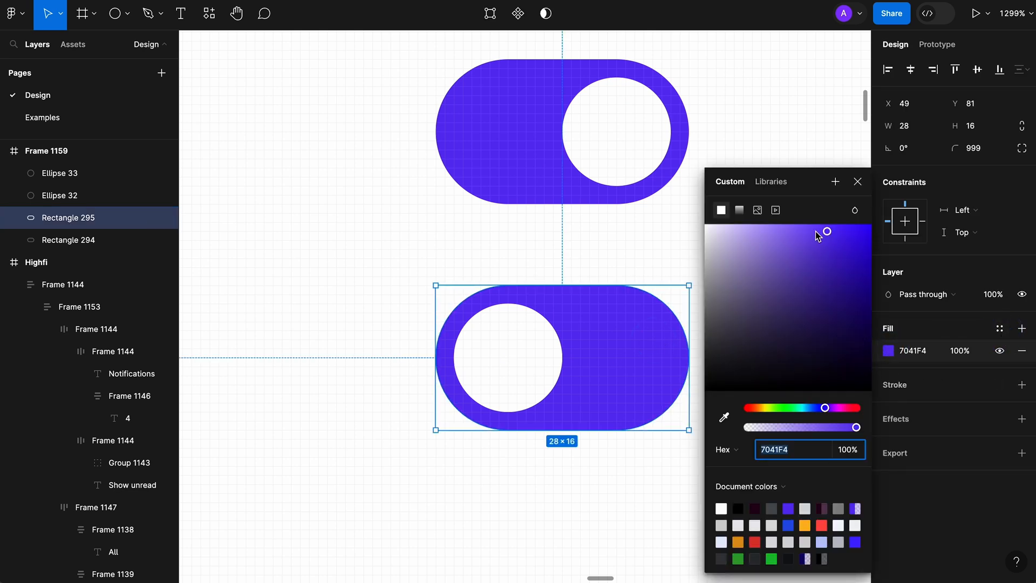
drag(824, 233, 704, 299)
click(858, 182)
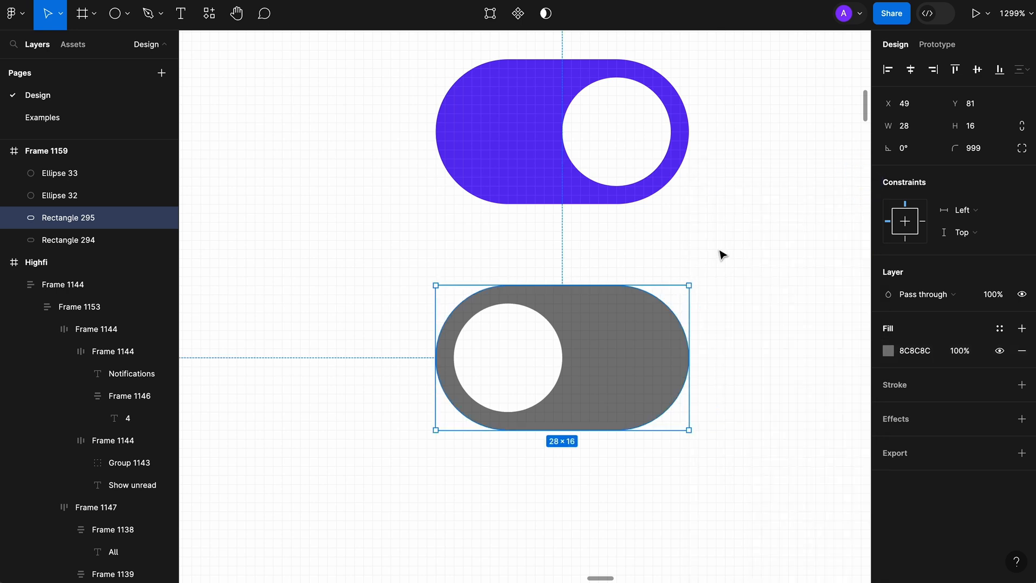
- Wrap the purple pill with its knob and the grey pill with its knob in separate frames
scroll(722, 255, down, 3)
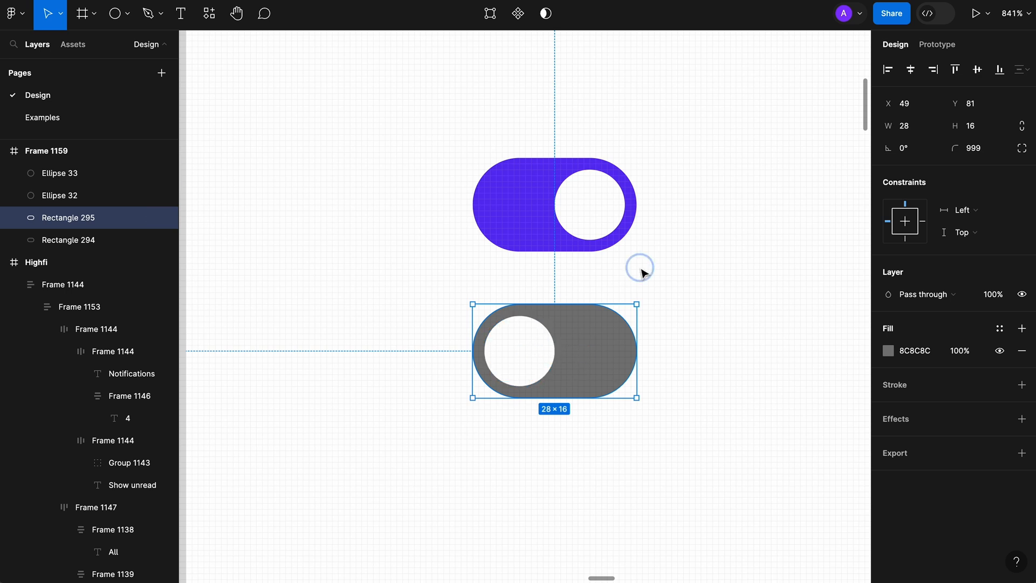
click(663, 224)
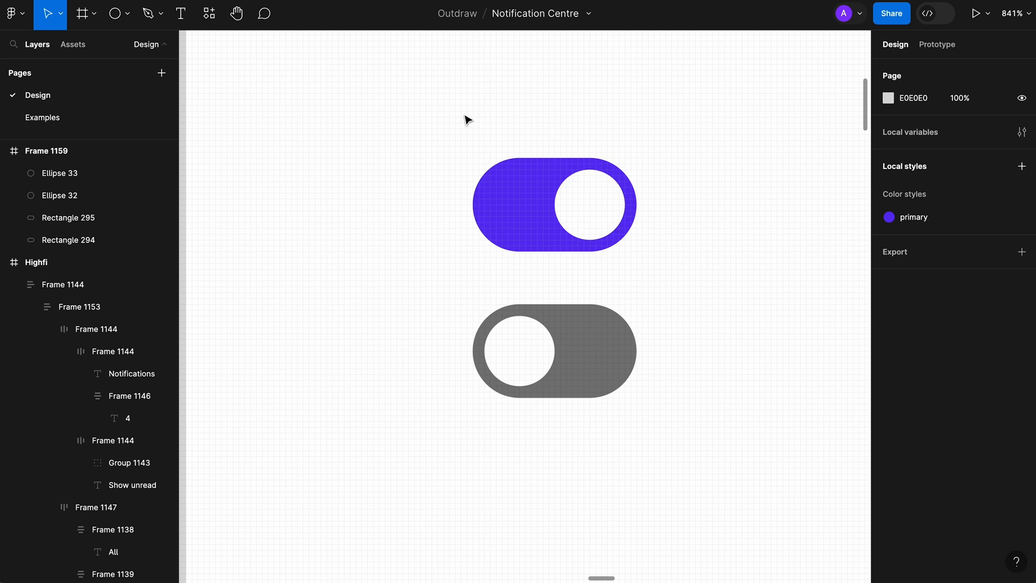
drag(448, 108, 668, 261)
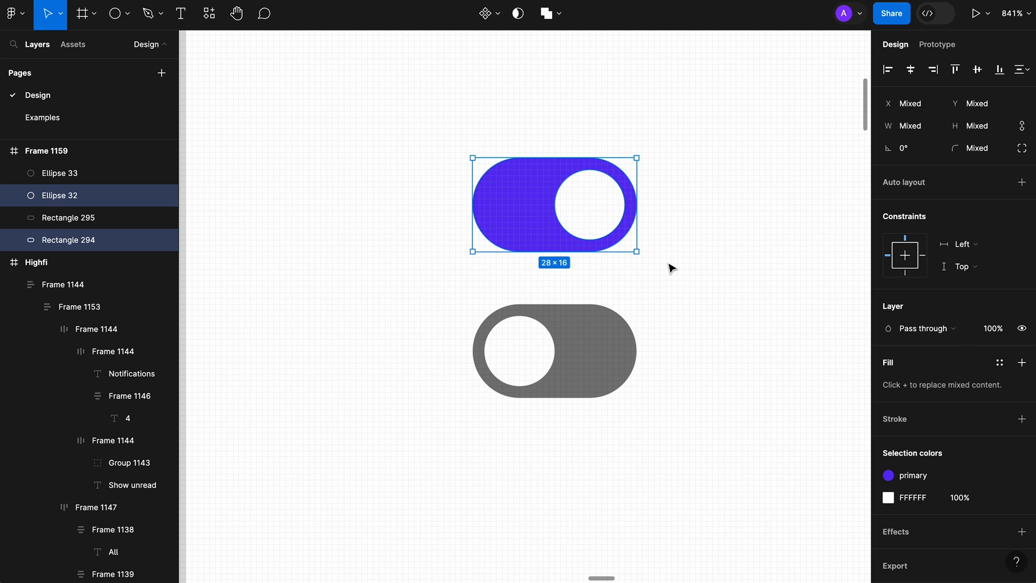
key(alt+super+g)
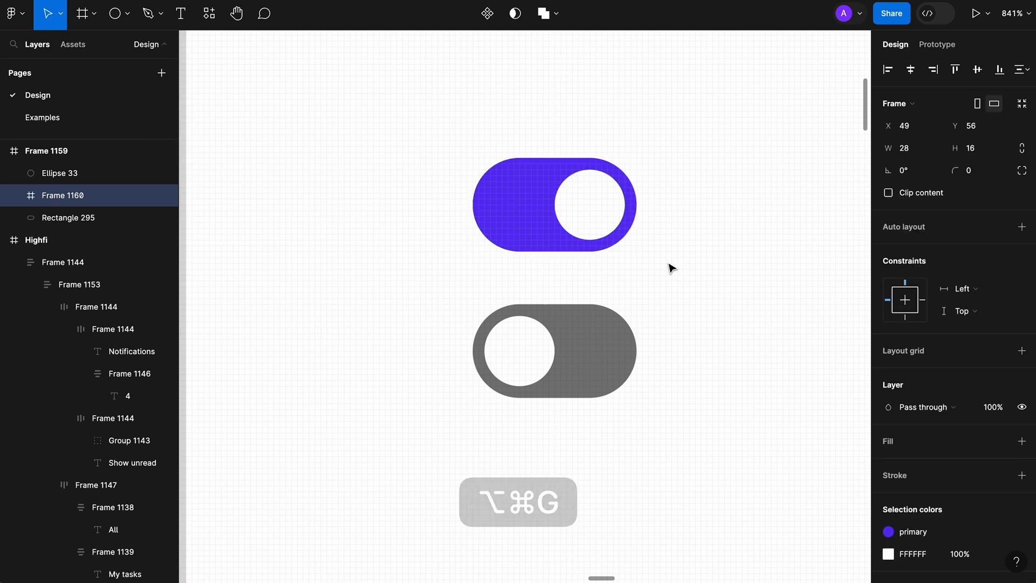
drag(678, 448, 444, 302)
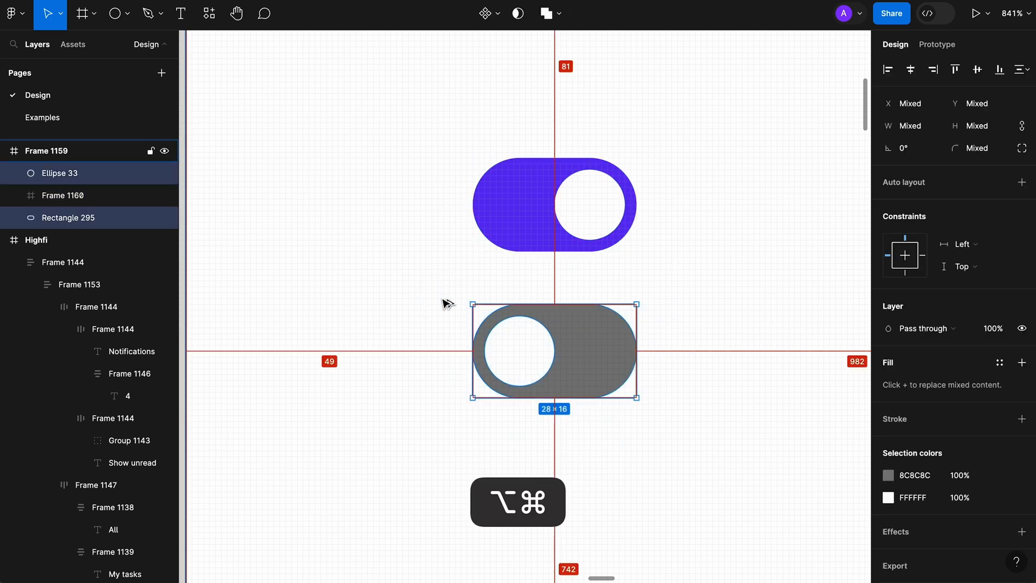
key(alt+super+g)
- Rename the purple toggle's frame as "Toggle / true"
click(62, 196)
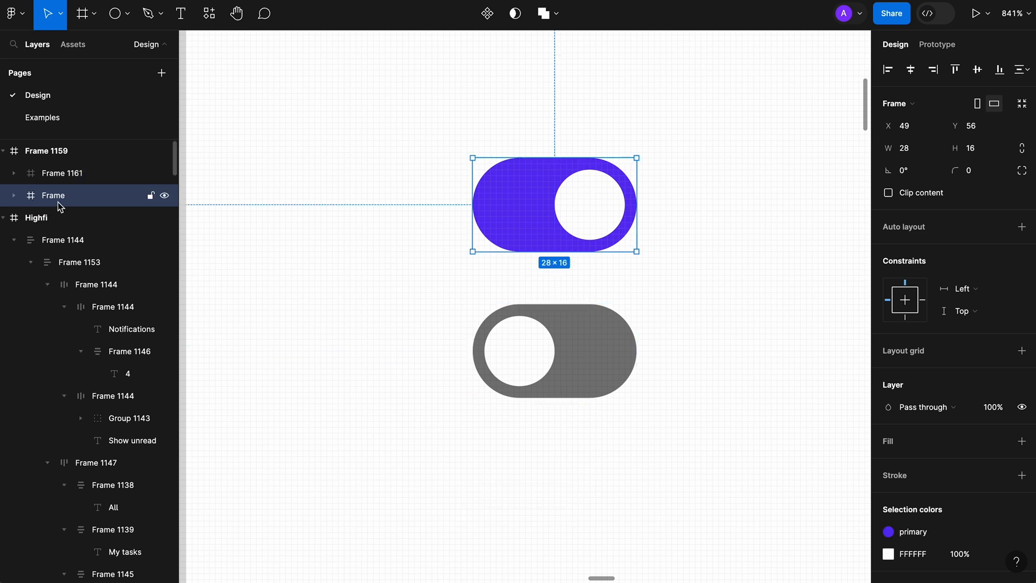
double_click(62, 195)
text(Toggle / )
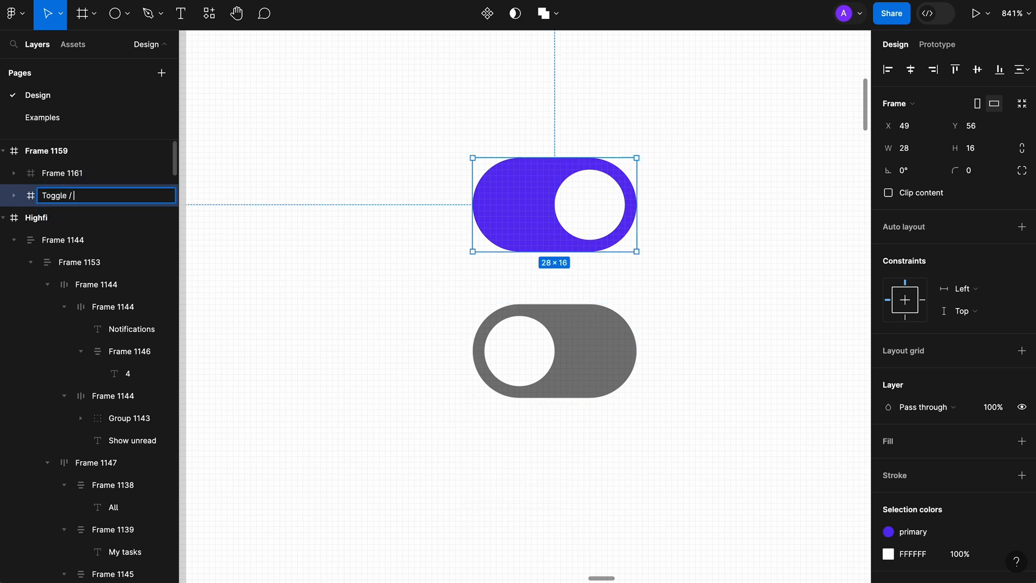
text(true)
key(Return)
- Rename the grey toggle's frame as "Toggle / false", reusing the name of the purple one
key(super+c)
click(533, 319)
double_click(88, 171)
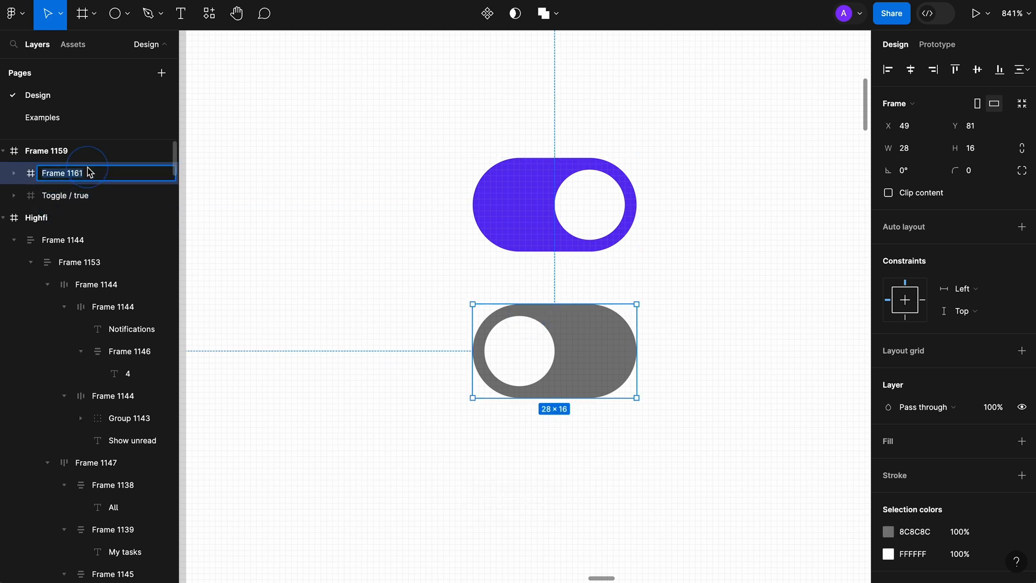
key(super+v)
key(BackSpace)
key(BackSpace)
key(BackSpace)
key(BackSpace)
text(false)
click(420, 120)
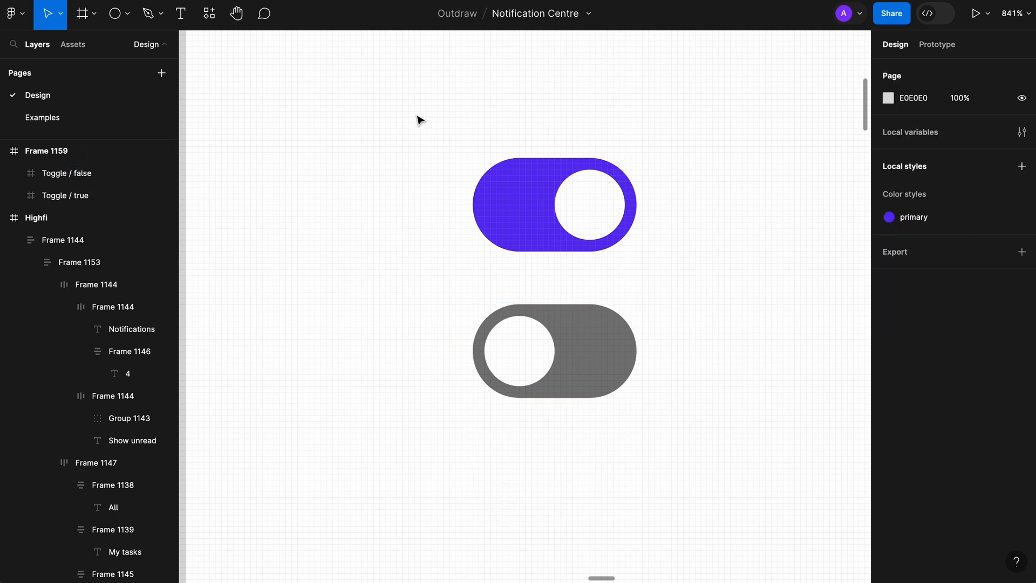
- Combine the two toggle frames into a component set with true and false variants
drag(421, 120, 691, 402)
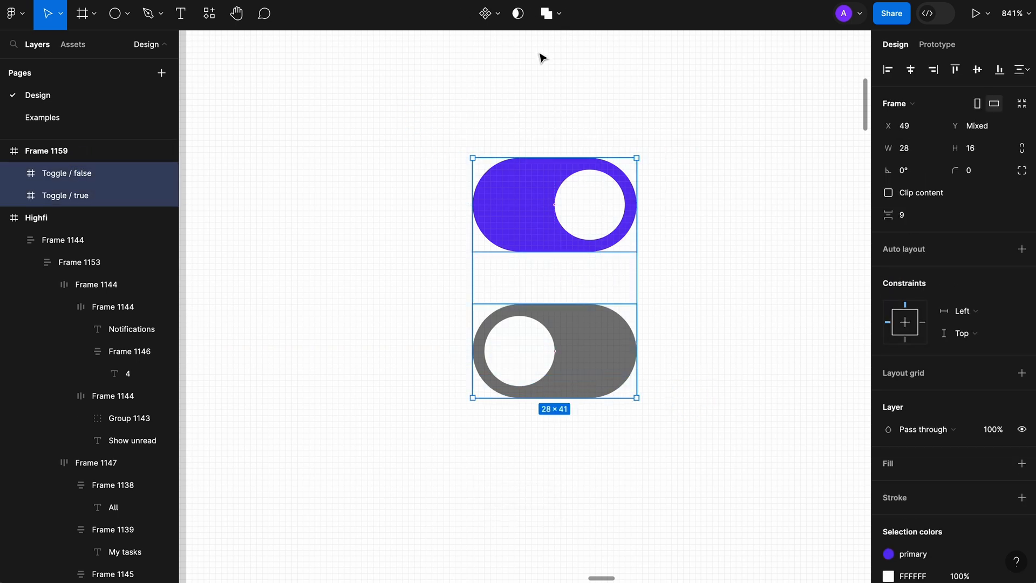
click(493, 17)
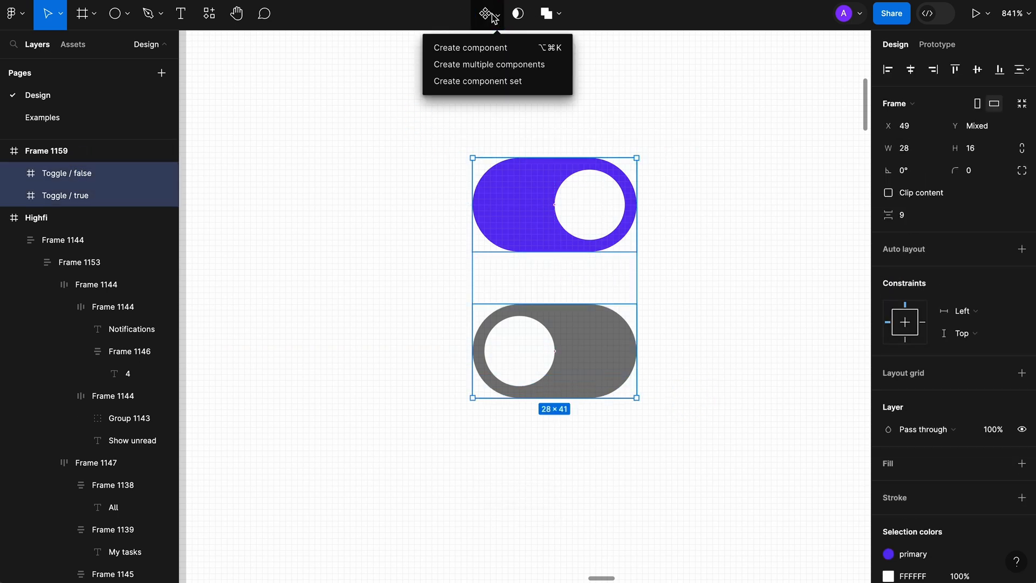
click(502, 84)
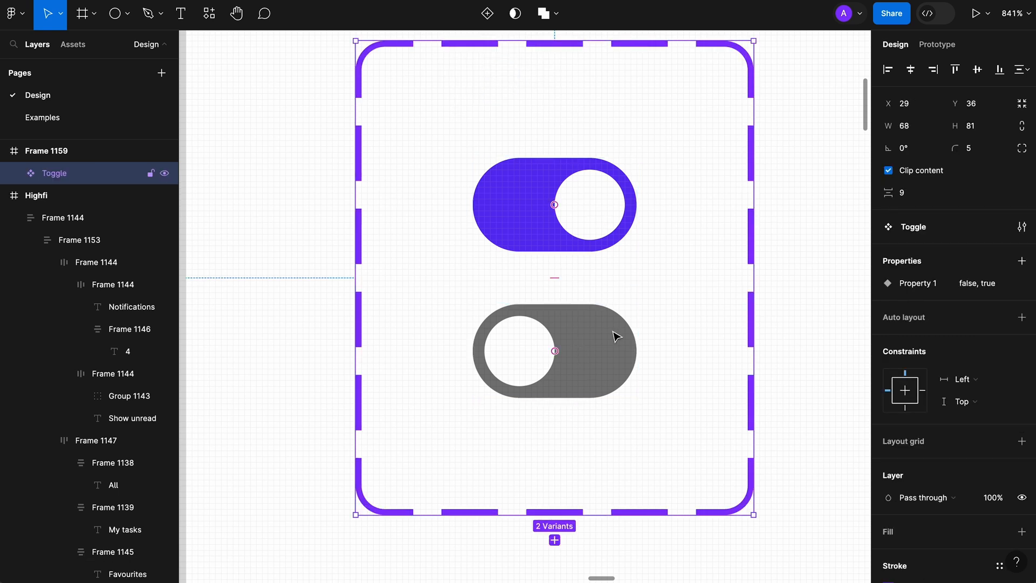
- Rename the Toggle component set's variant property as "State"
double_click(918, 283)
text(State)
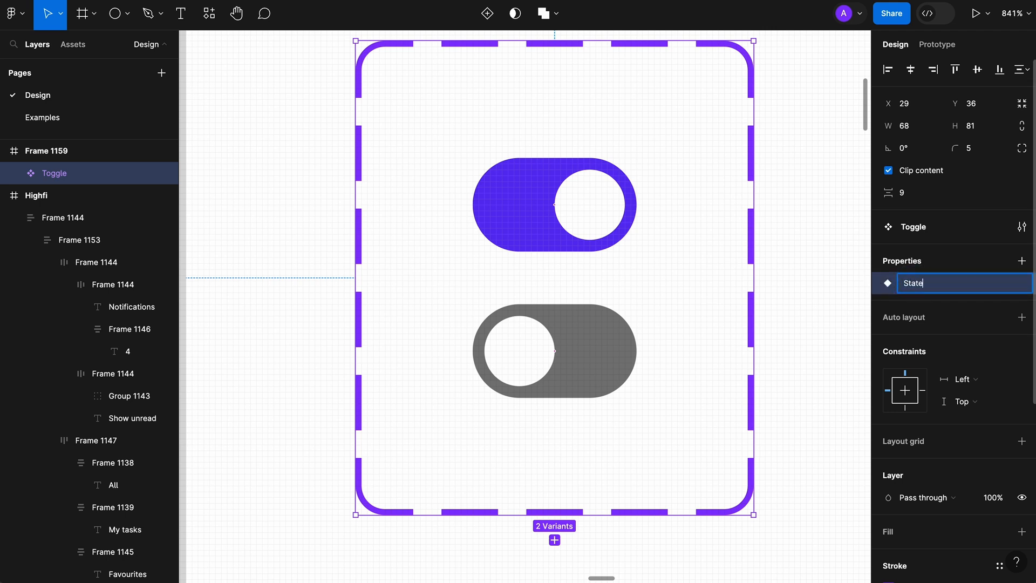
click(794, 277)
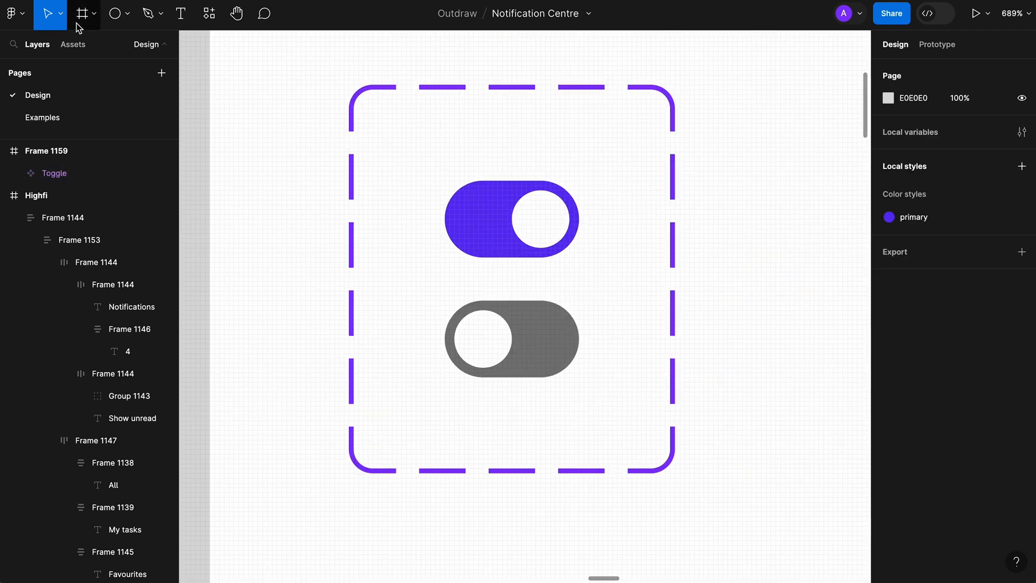
- Place an instance of the local Toggle component beside the component set in Frame 1159
click(76, 44)
drag(43, 208, 758, 157)
scroll(587, 234, down, 5)
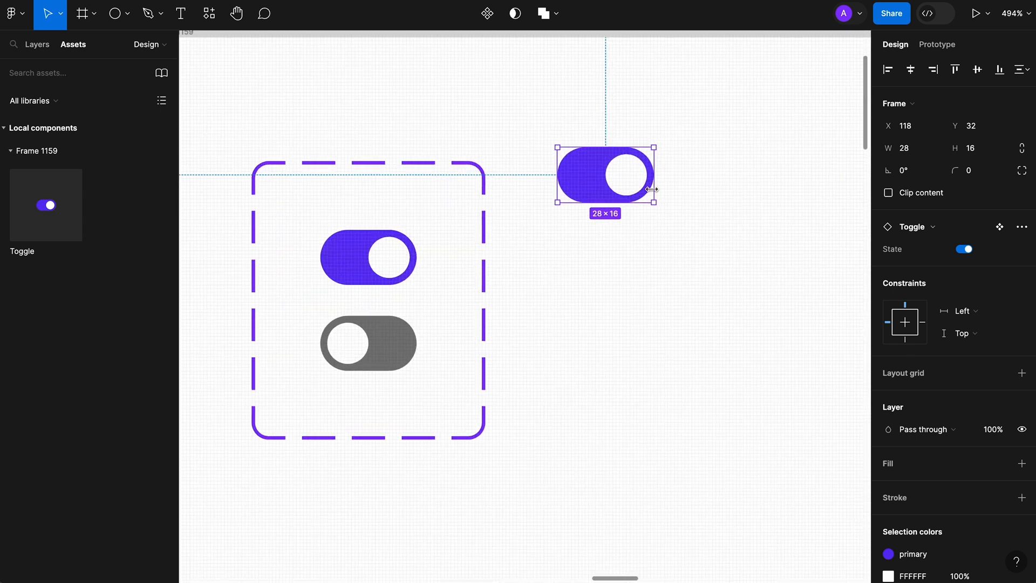
- Test the Toggle instance by switching its State property off and back on
click(964, 250)
click(964, 250)
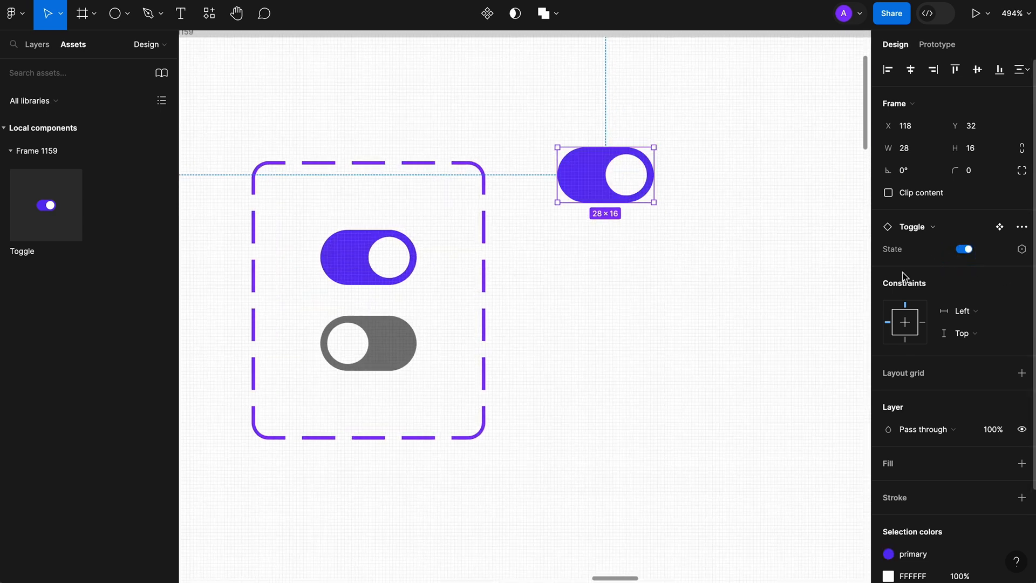
click(787, 294)
- Move the Toggle instance farther to the right of the component set
scroll(419, 238, down, 8)
drag(486, 223, 731, 247)
click(658, 324)
scroll(658, 331, down, 5)
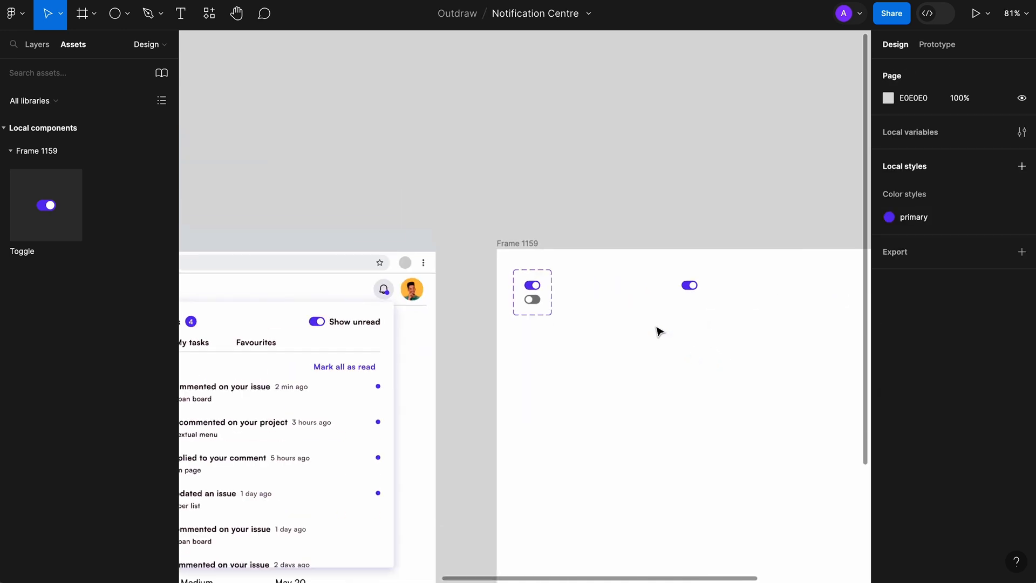
- Add a "Notifications" text layer in the empty area below and between the component set and the Toggle instance
scroll(301, 282, left, 5)
scroll(302, 287, up, 5)
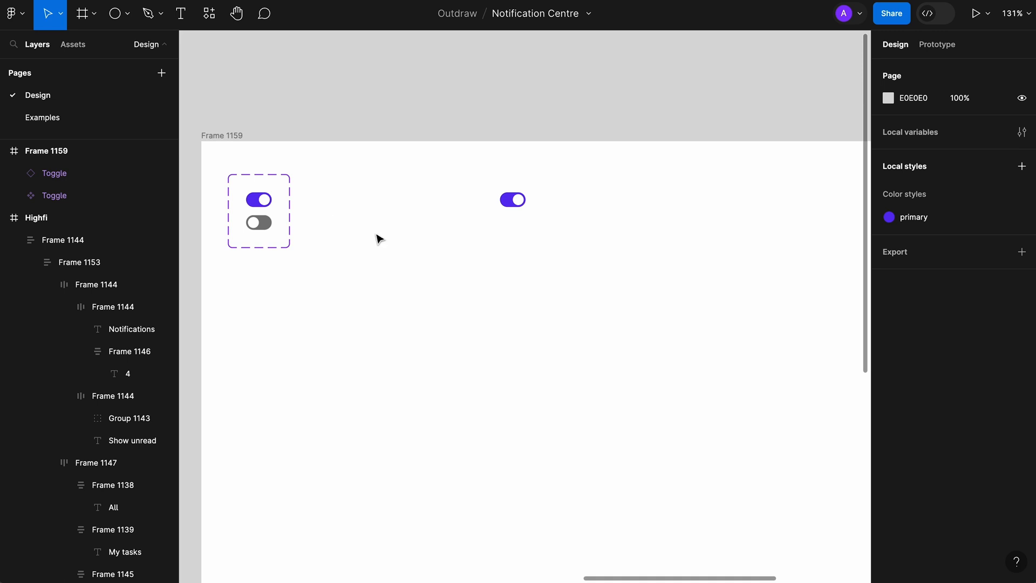
key(t)
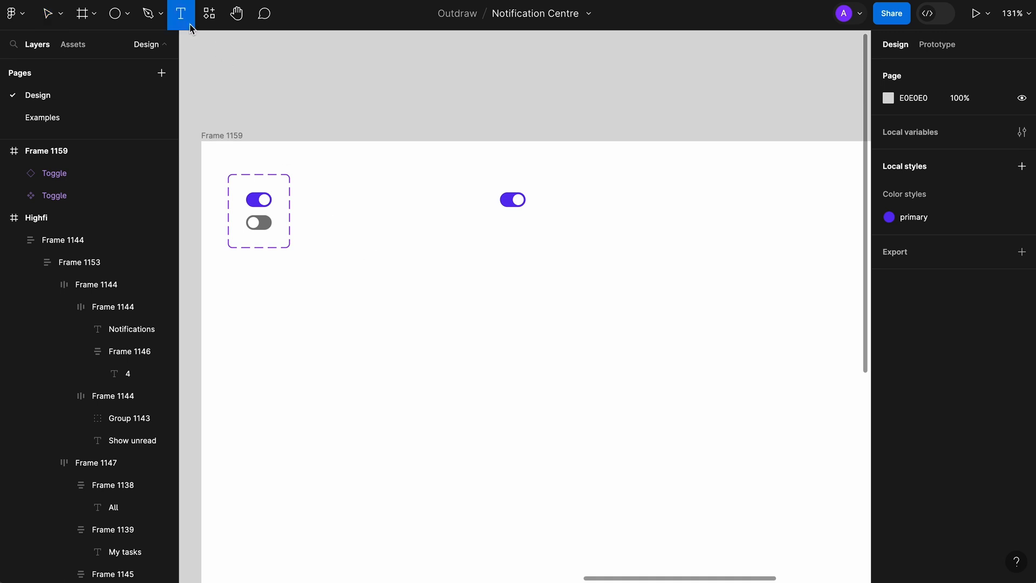
click(398, 251)
text(N)
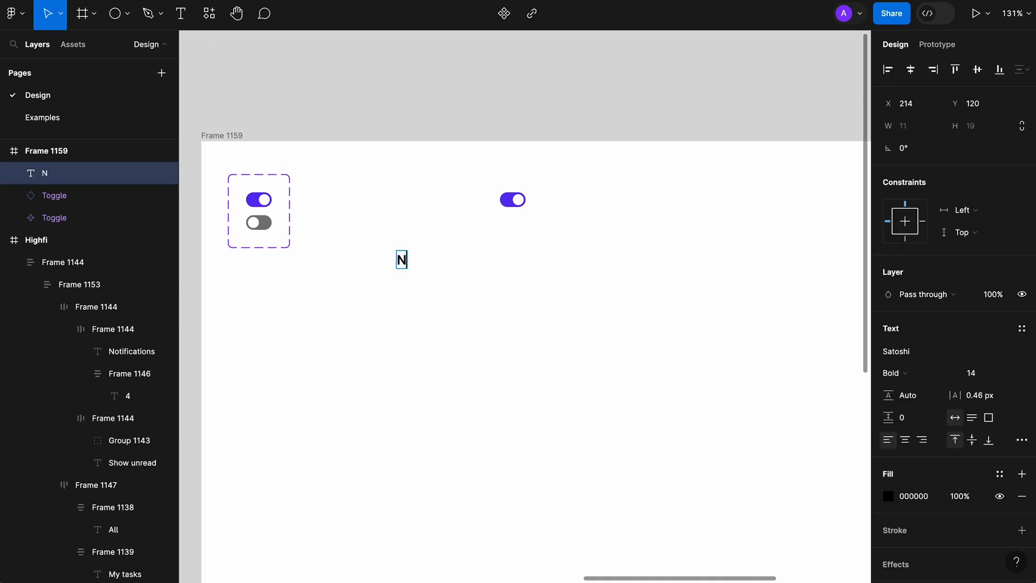
text(otifications)
key(Escape)
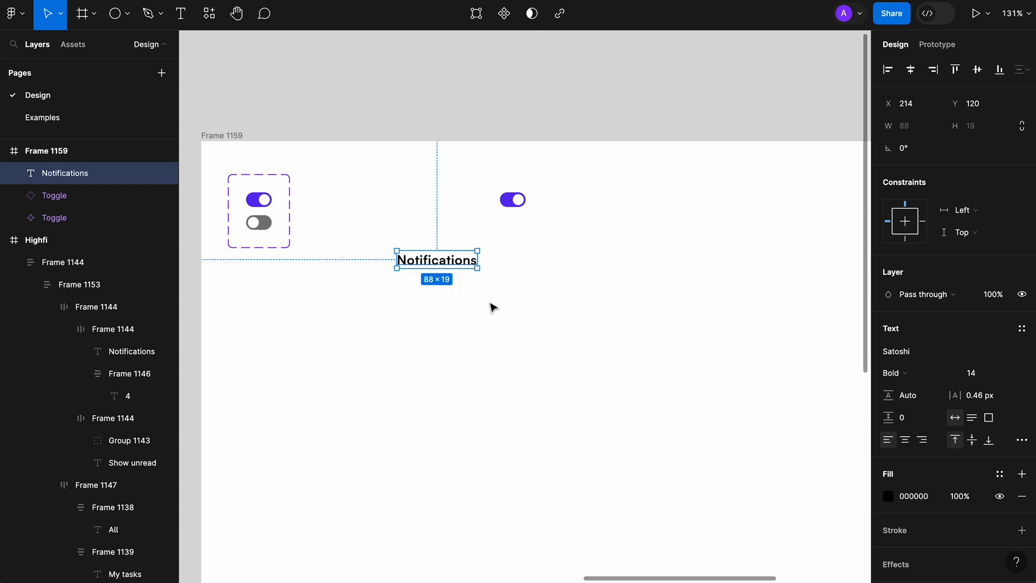
- Set the "Notifications" text to font size 16 with a line height of 24
click(975, 375)
text(16)
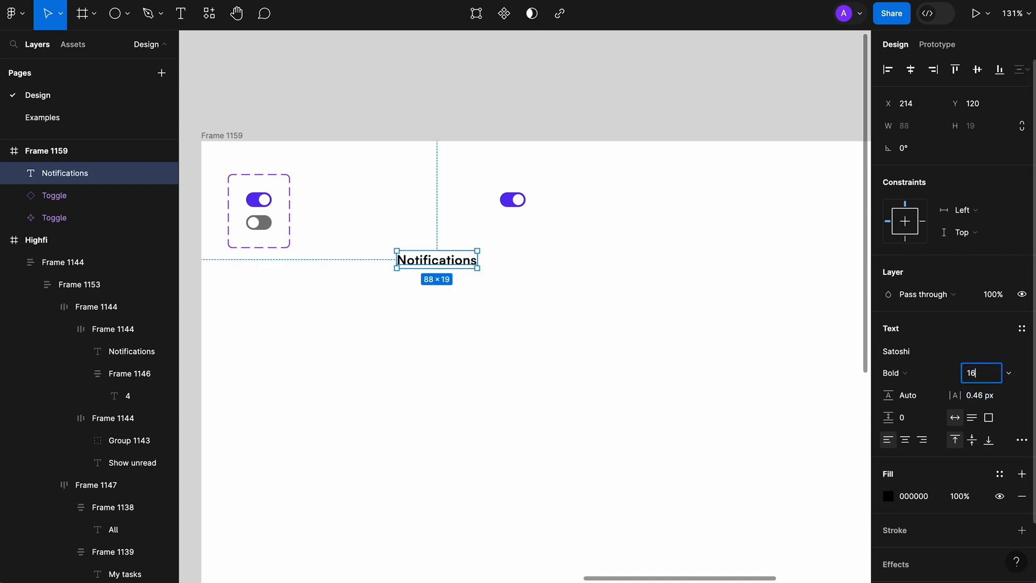
key(Tab)
click(672, 374)
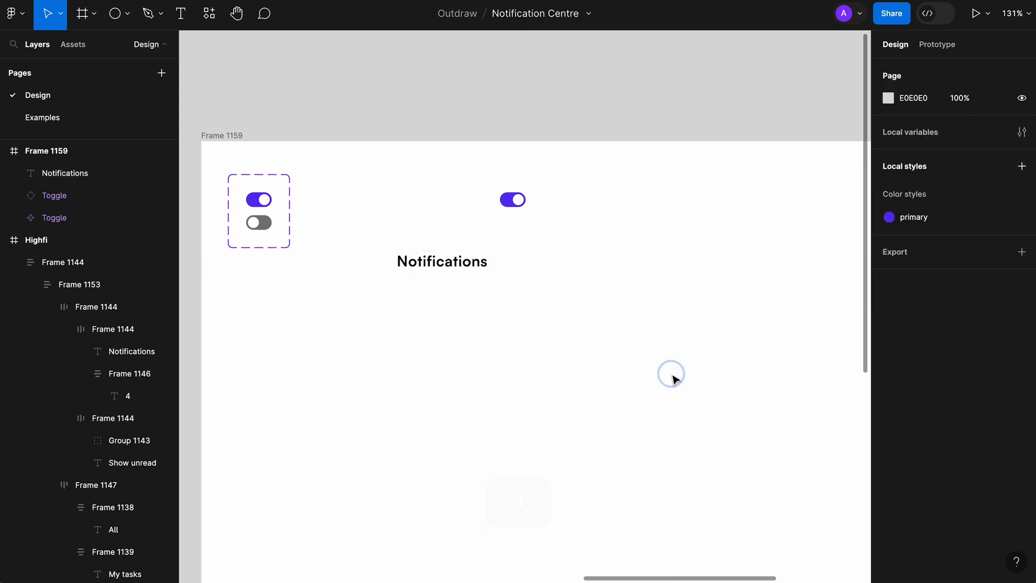
click(442, 262)
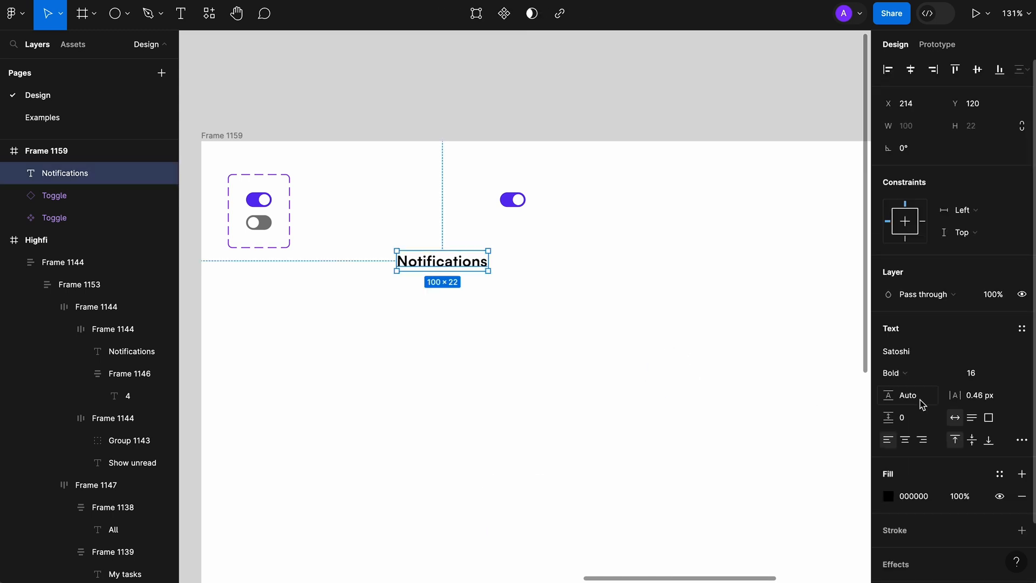
click(921, 400)
text(24)
key(Tab)
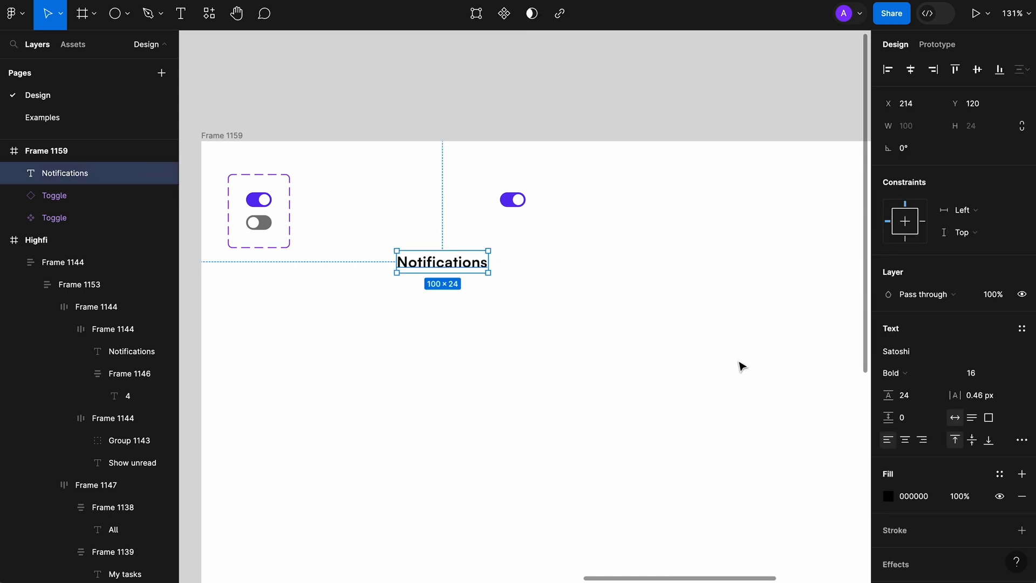
- Recolor the "Notifications" text to 330025 by sampling the "Show unread" label in the high-fidelity mockup
scroll(741, 366, down, 5)
key(i)
scroll(274, 302, up, 10)
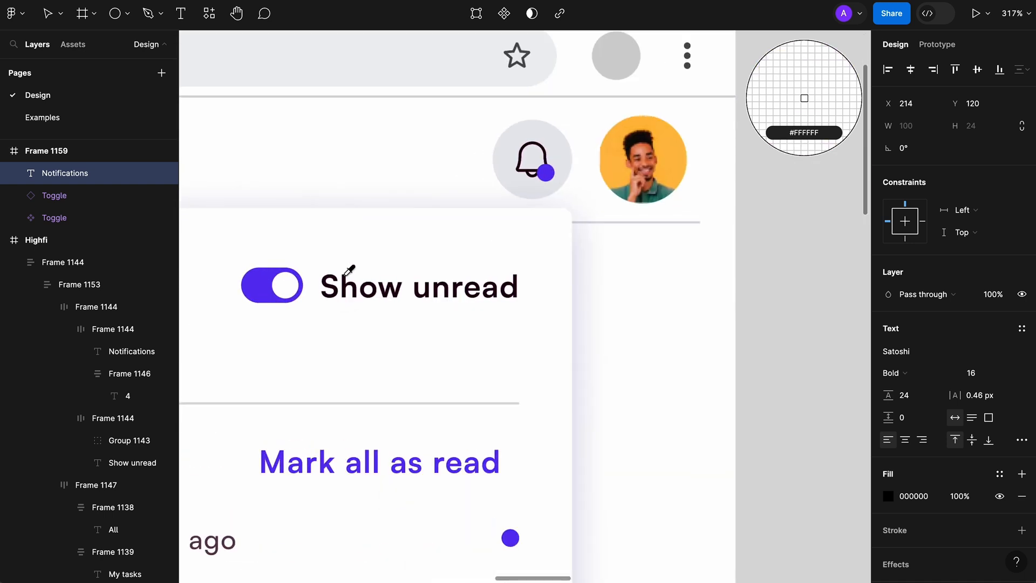
click(345, 274)
scroll(343, 287, down, 5)
scroll(345, 287, right, 7)
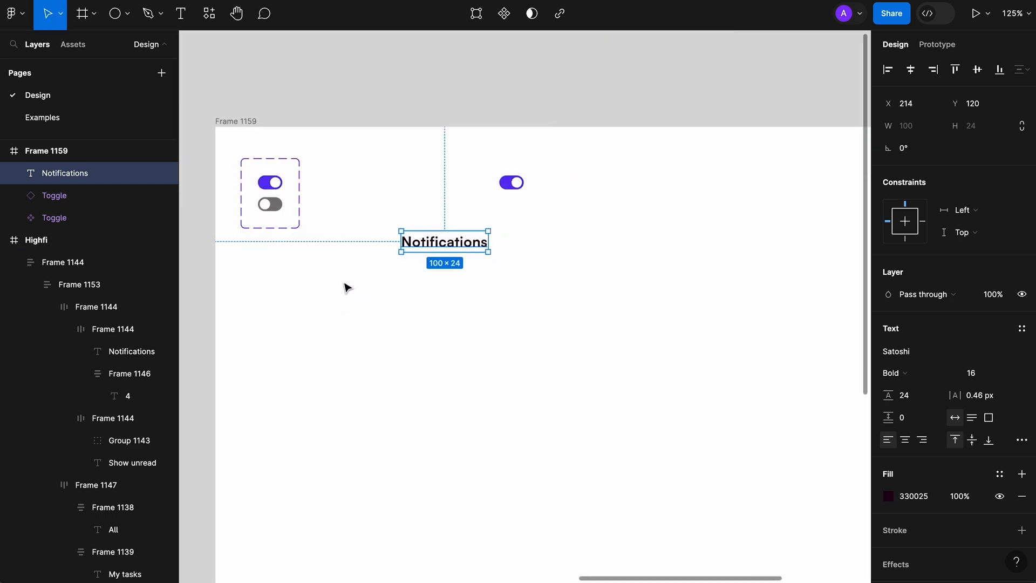
- Create a color style named "text/primary" from the "Notifications" text fill
scroll(491, 204, up, 3)
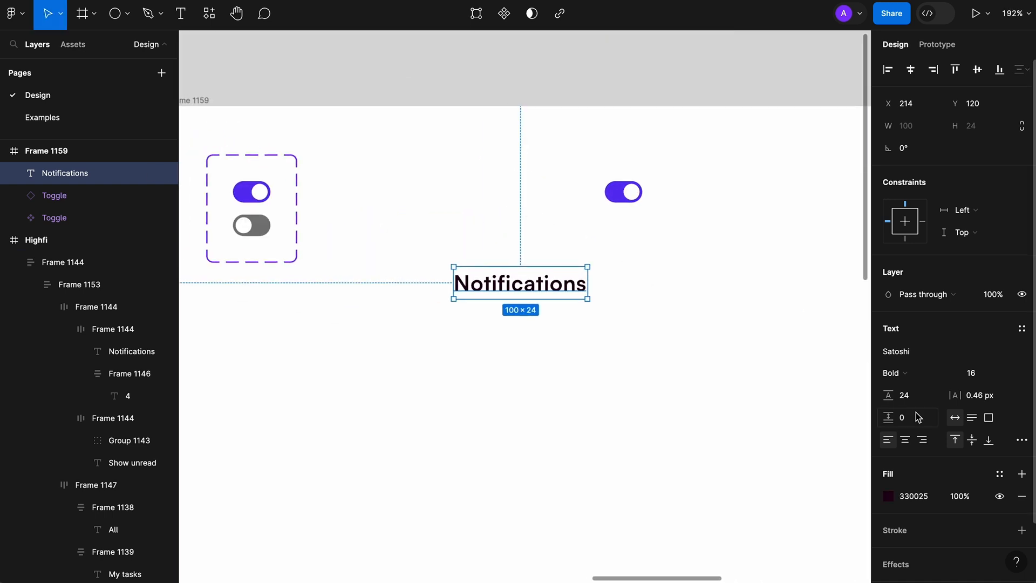
click(1000, 475)
click(836, 434)
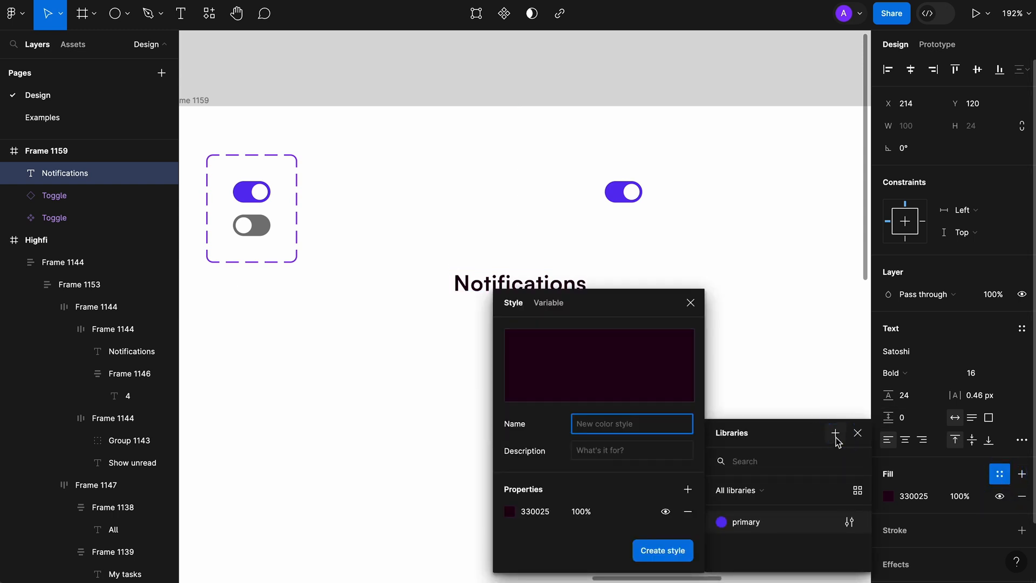
text(text/primary)
click(678, 553)
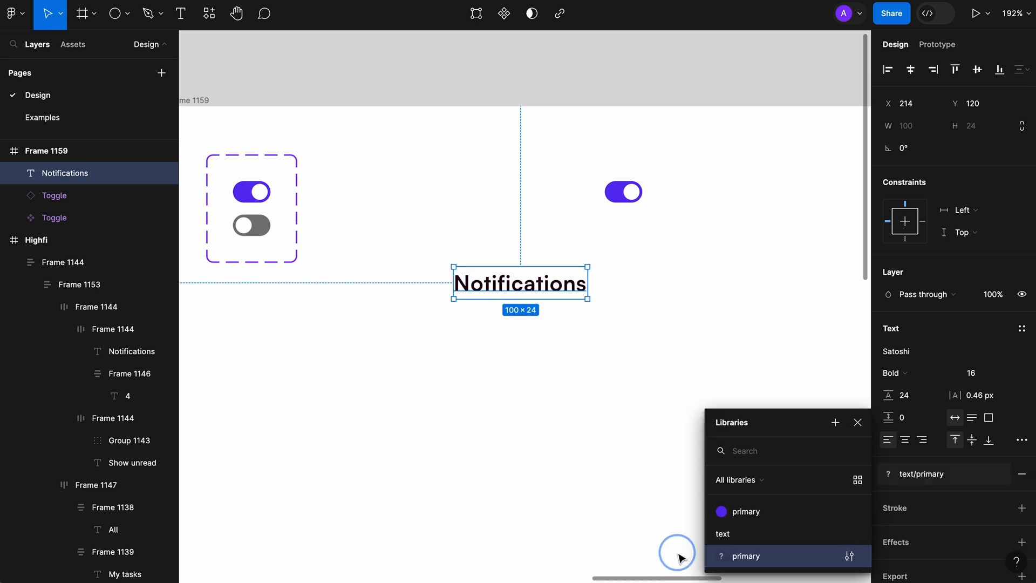
click(858, 424)
- Create a text style named "Header" from the "Notifications" text
click(1027, 327)
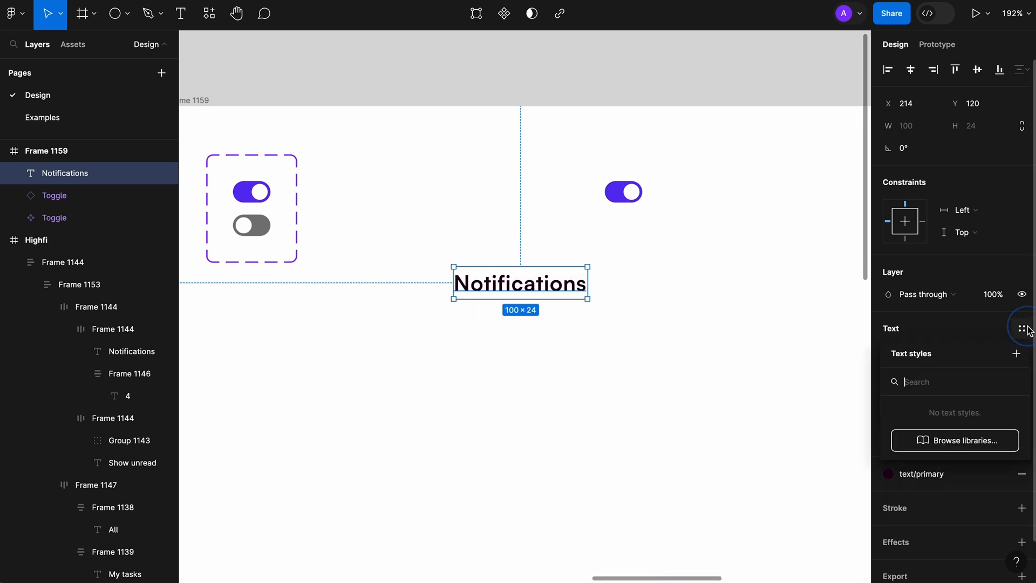
click(1017, 354)
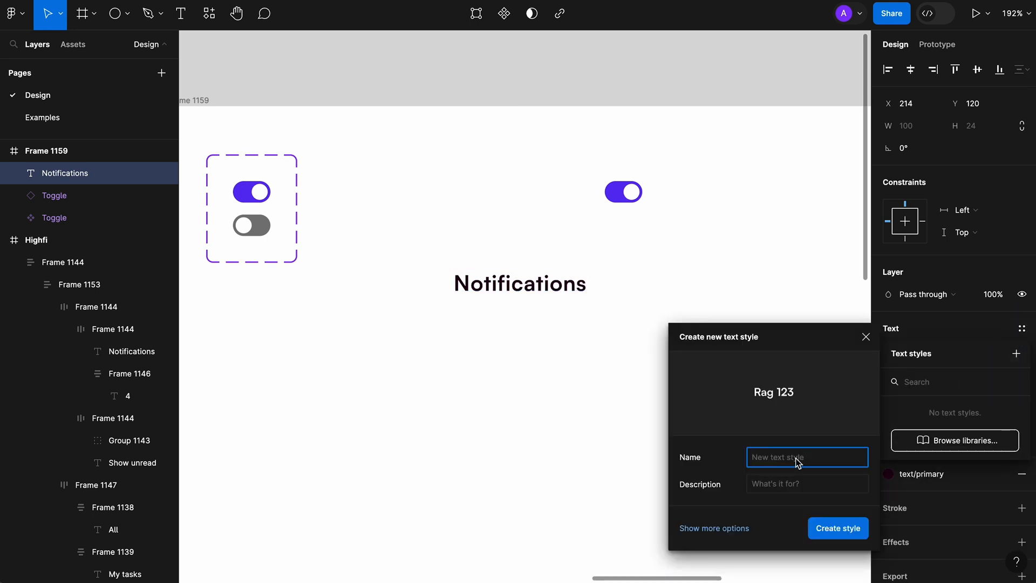
text(Header)
click(830, 529)
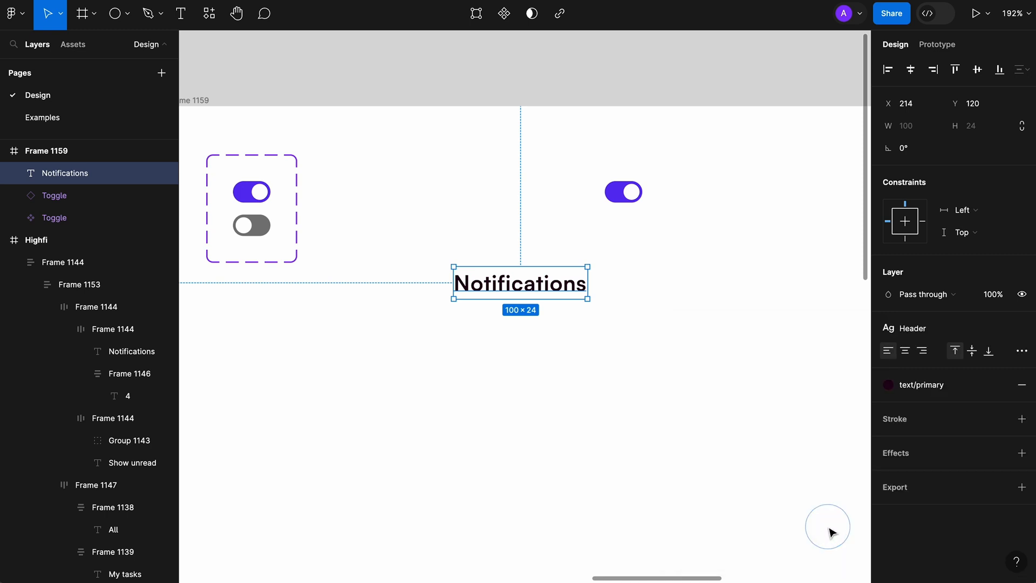
click(694, 308)
click(570, 296)
click(560, 323)
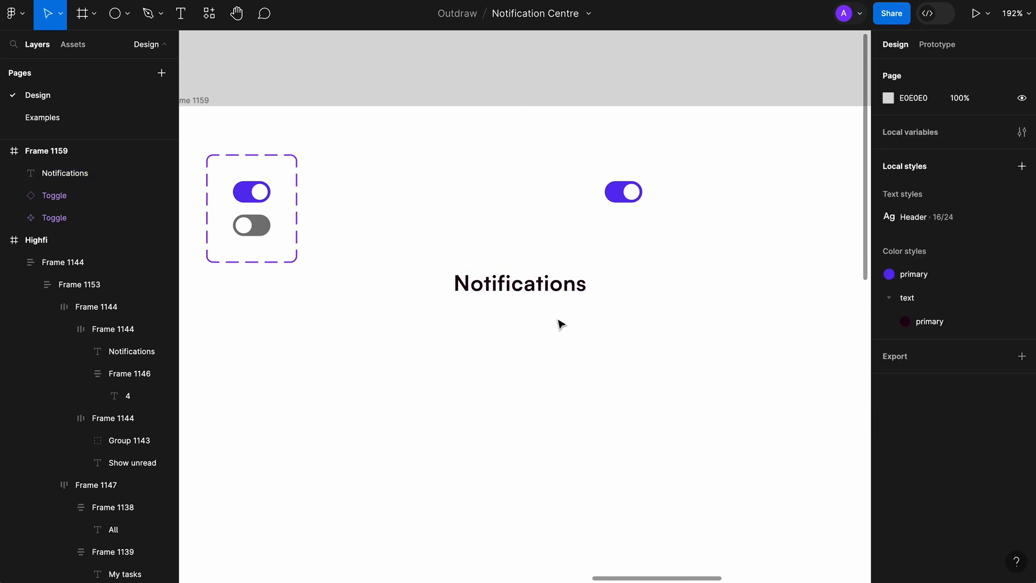
- Add a separate text layer reading "3" just to the right of the "Notifications" heading
key(t)
click(632, 278)
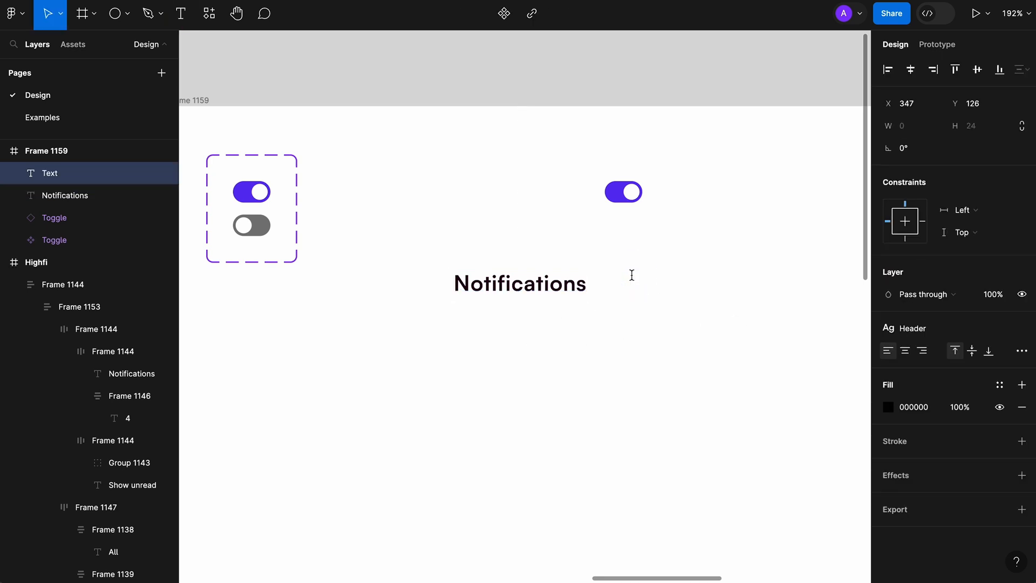
text(3)
click(673, 287)
click(664, 289)
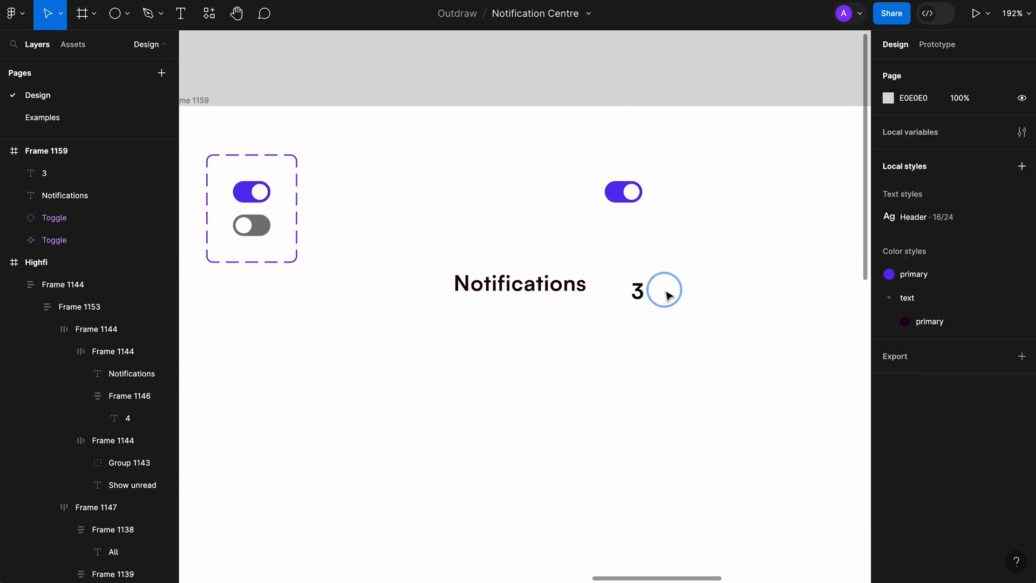
- Detach the Header style from the "3" text and set its font size to 12
click(643, 295)
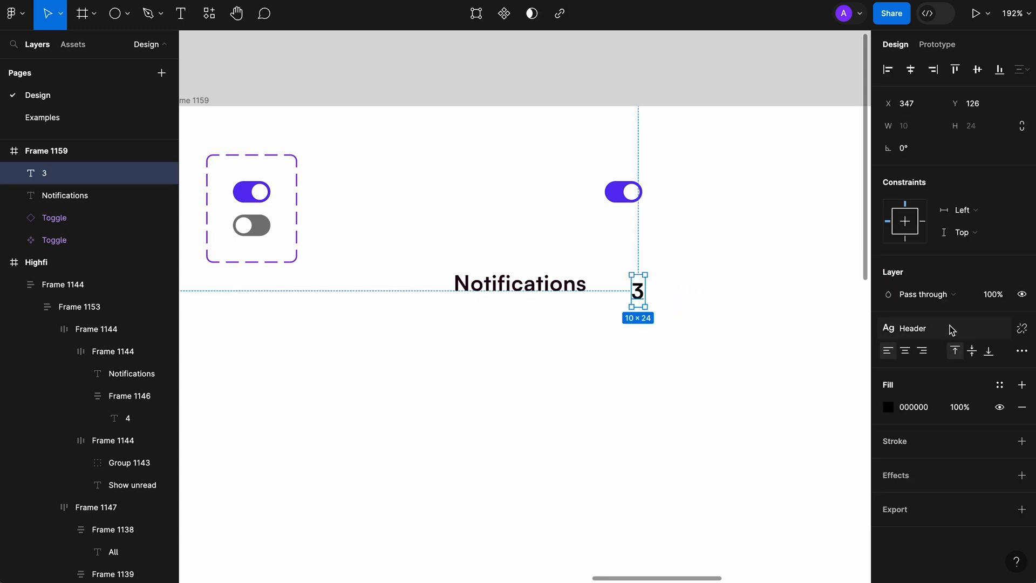
click(1028, 334)
click(974, 375)
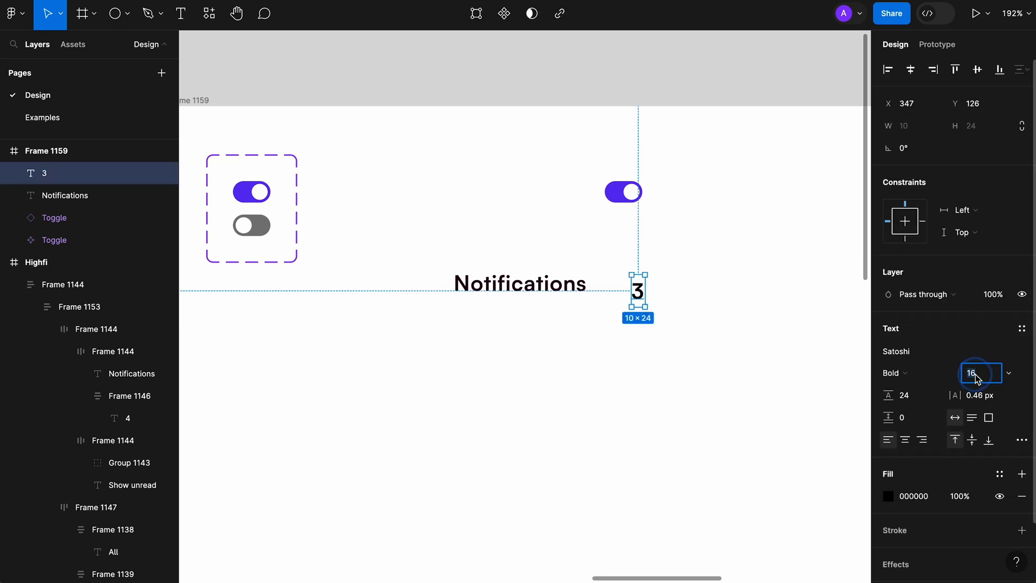
text(12)
key(Tab)
click(747, 352)
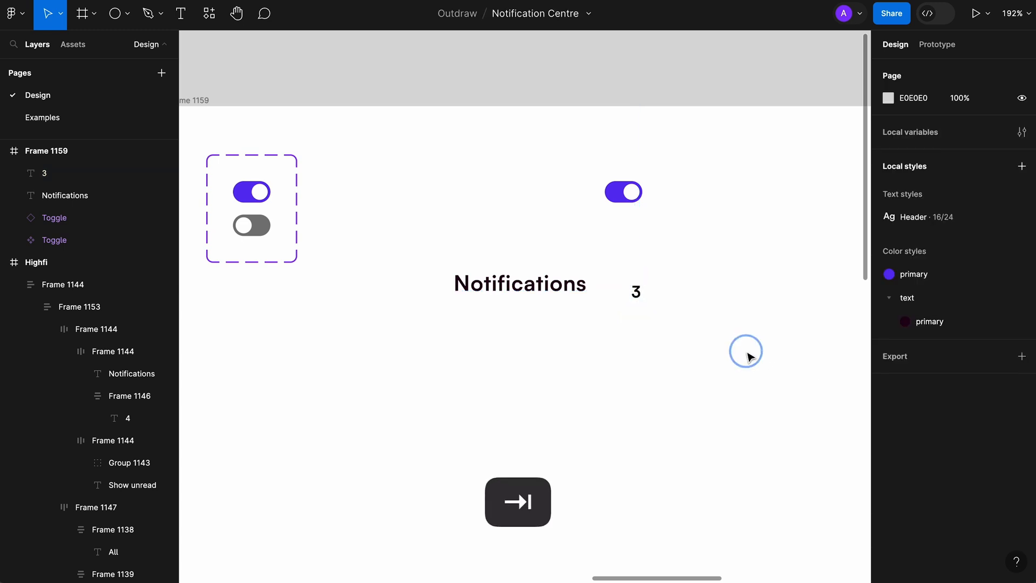
- Move the "3" closer to the "Notifications" heading and reset its line height to Auto
click(926, 392)
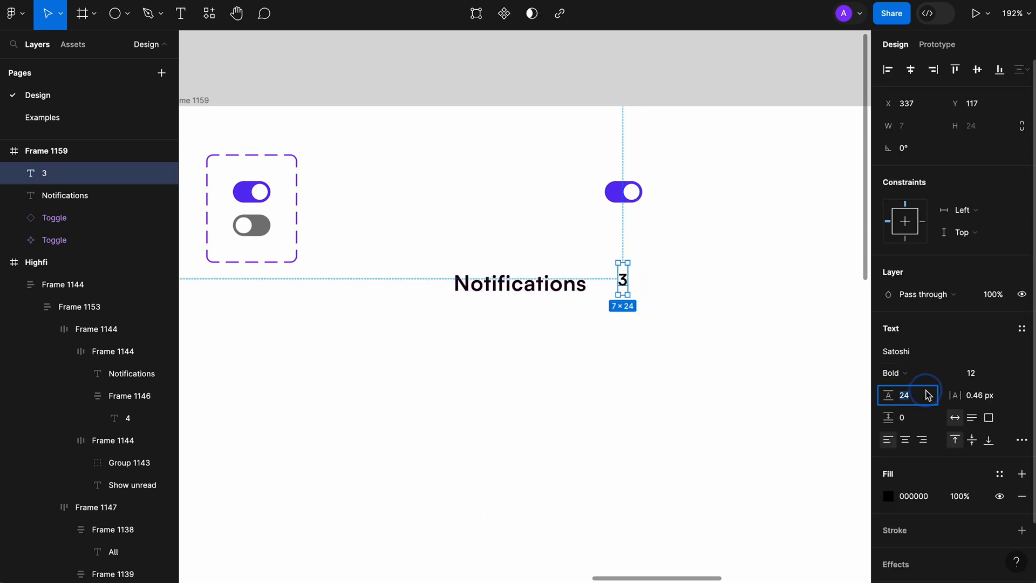
key(BackSpace)
key(Tab)
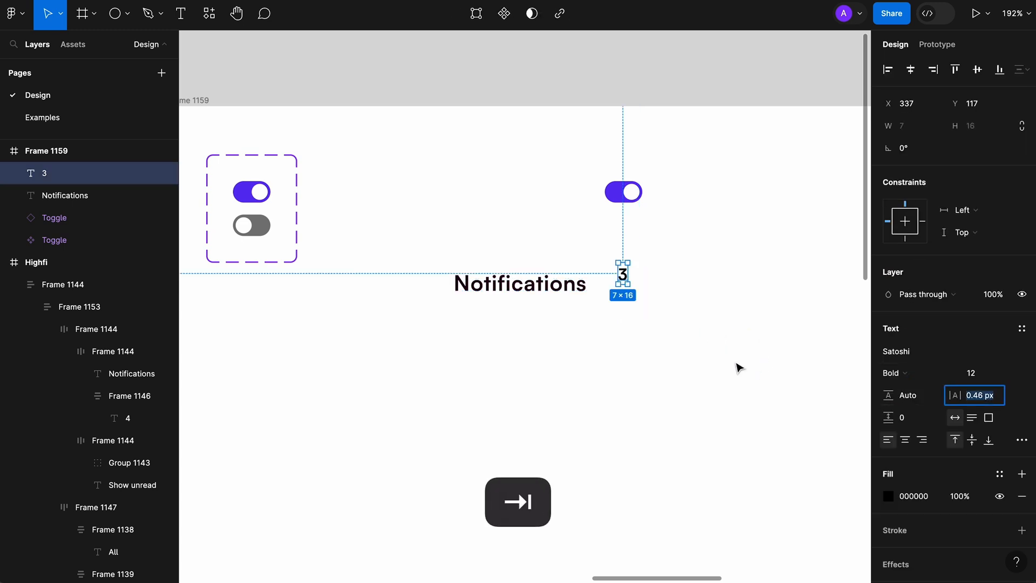
click(729, 359)
- Wrap the "3" text in its own frame and fill the frame with the "primary" color style
click(625, 276)
right_click(625, 276)
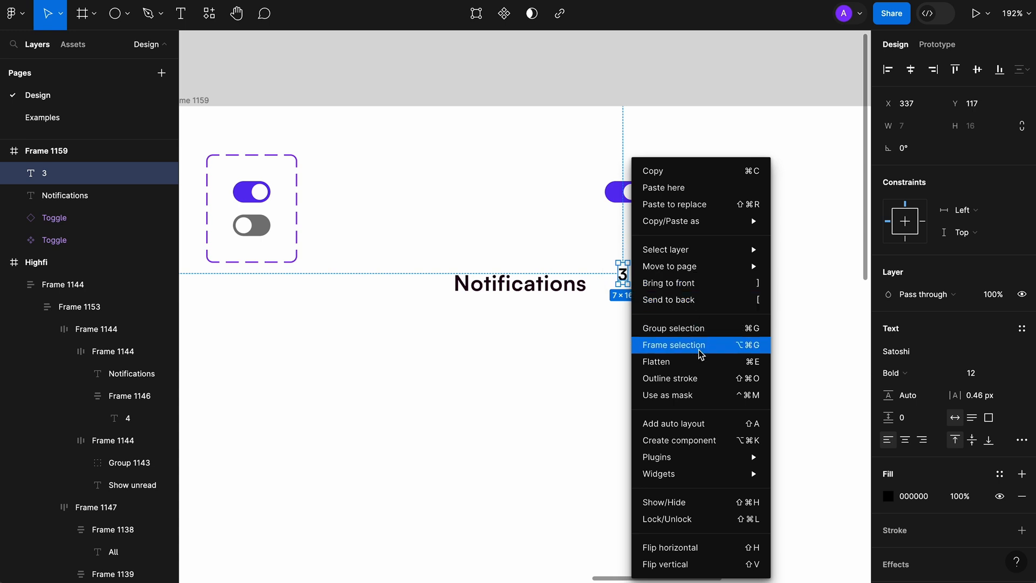
click(701, 354)
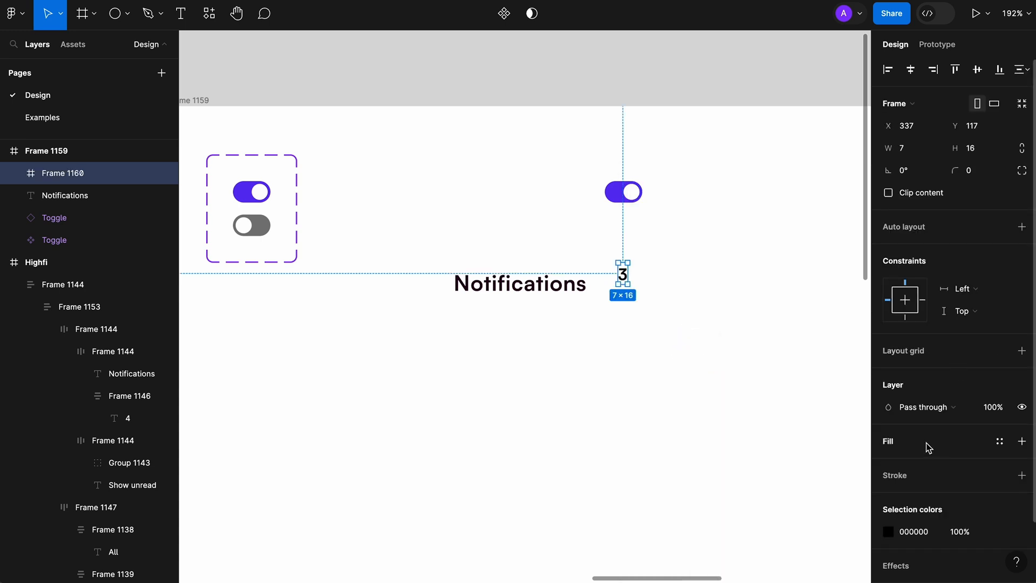
click(1022, 441)
click(1000, 441)
click(775, 511)
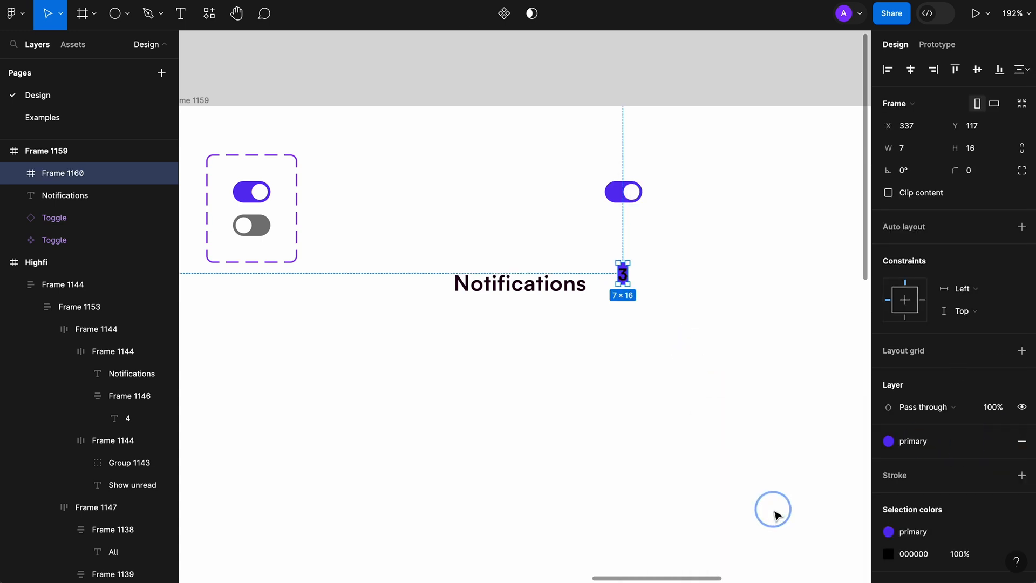
- Change the color of the "3" inside the purple frame to FFFFFF
scroll(583, 301, up, 5)
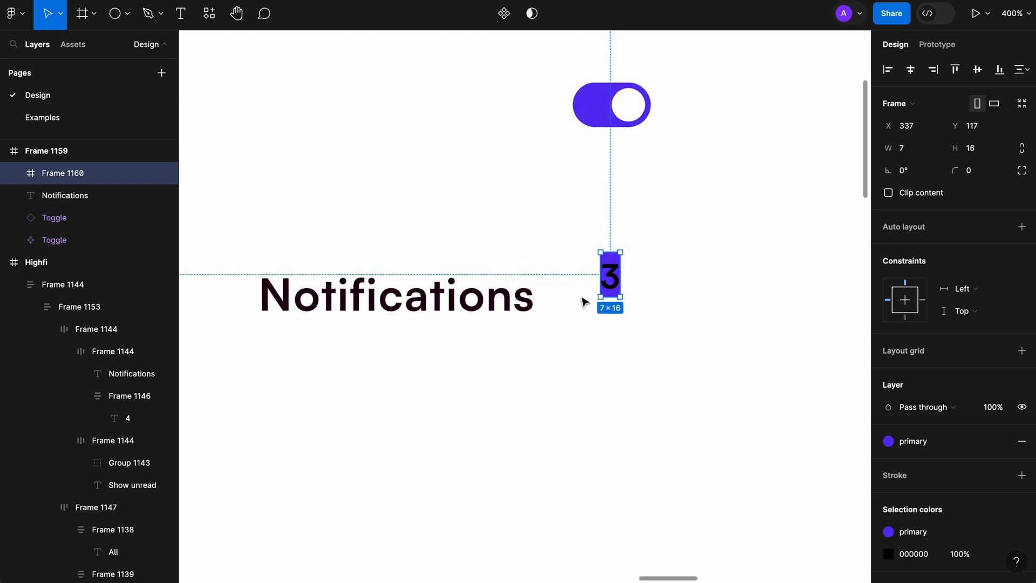
click(928, 556)
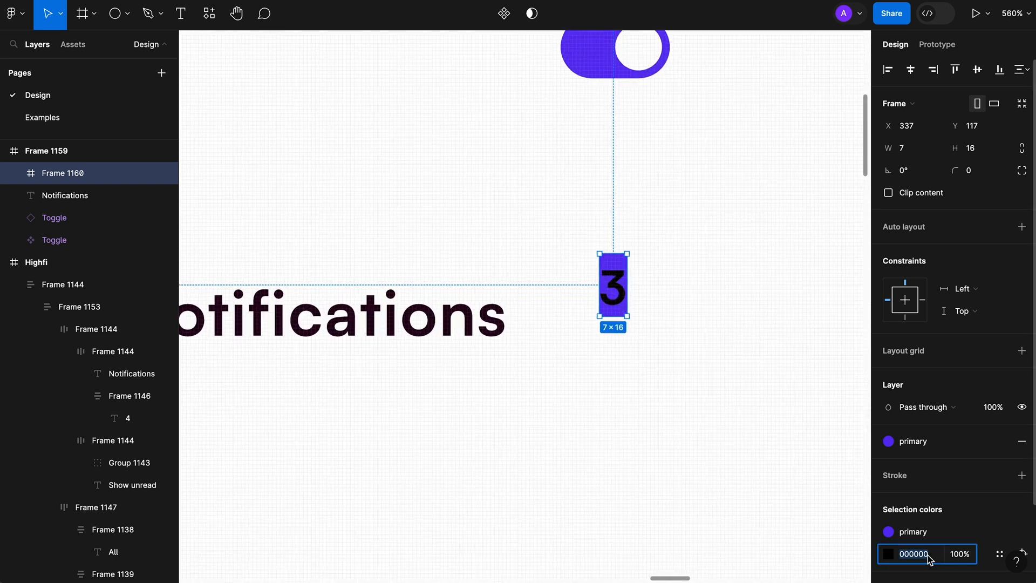
text(FFFFFF)
key(Tab)
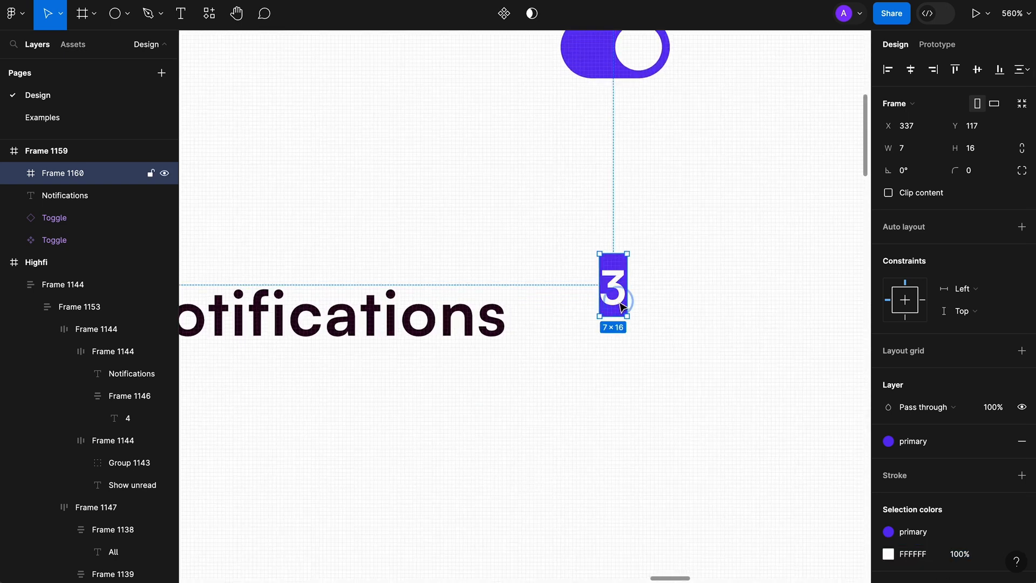
- Add auto layout to the "3" frame with 8 horizontal padding and 2 vertical padding
click(919, 237)
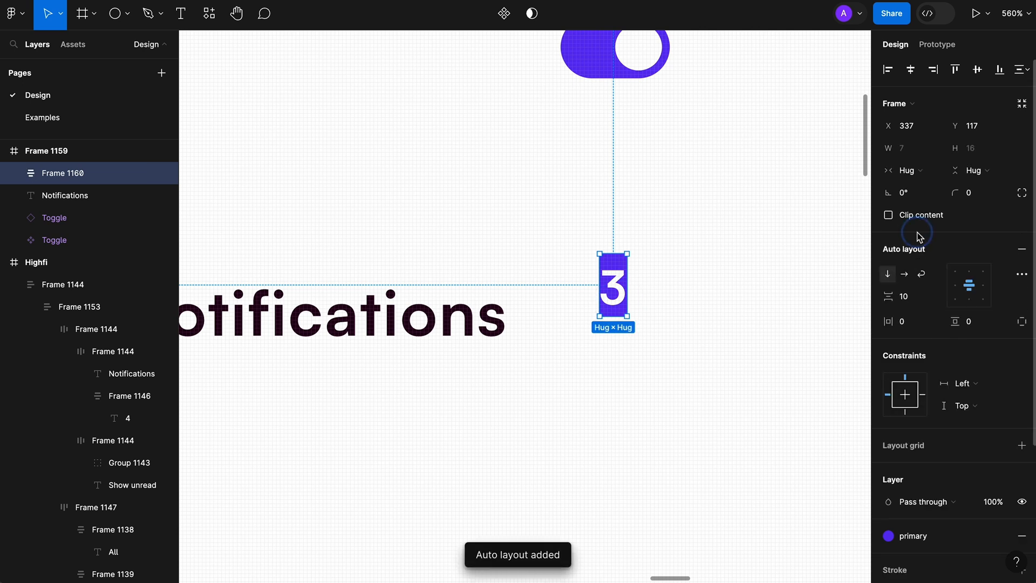
click(915, 326)
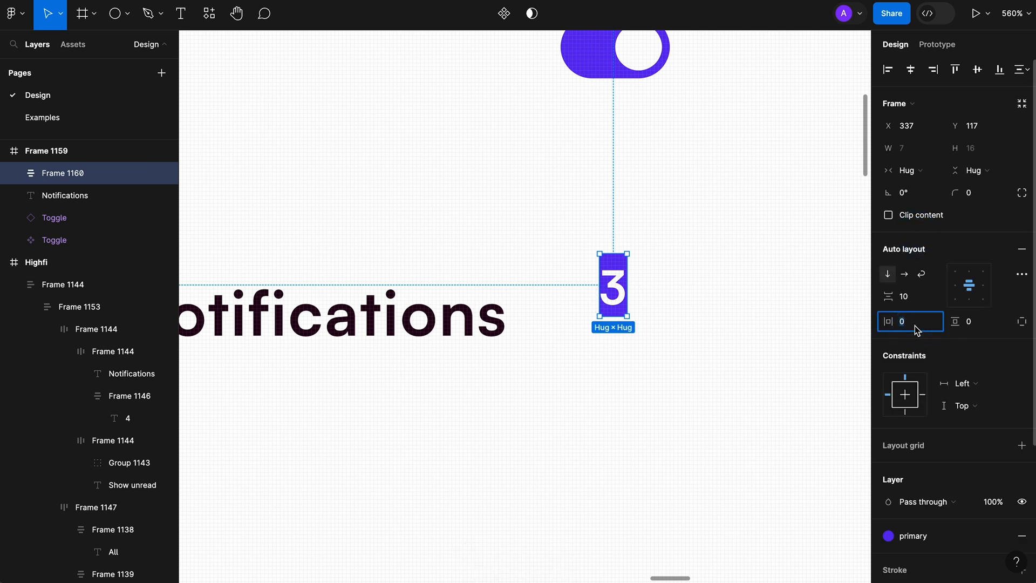
key(Tab)
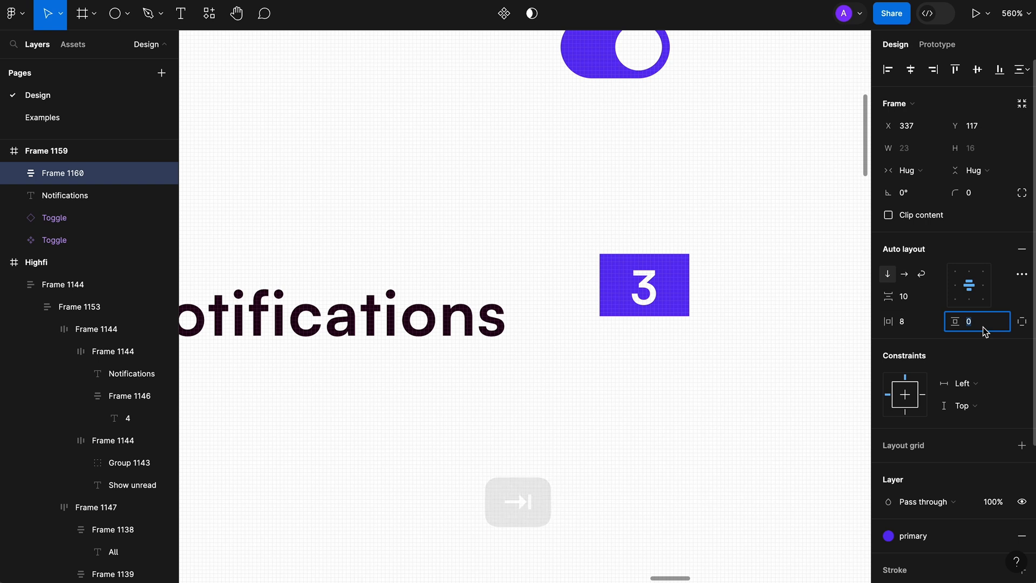
text(2)
key(Return)
- Round the "3" badge with a corner radius of 999
click(972, 200)
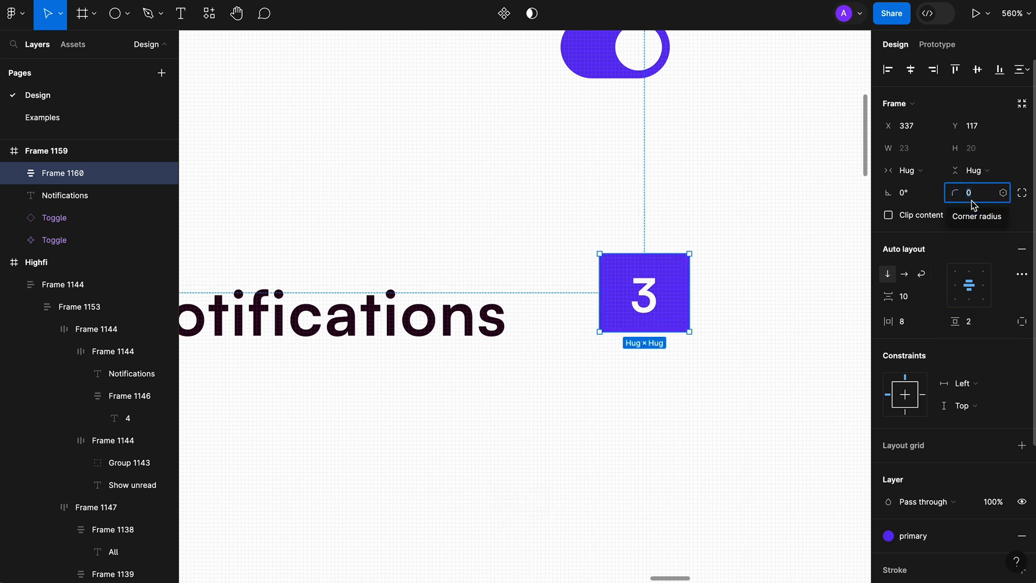
text(999)
key(Tab)
click(700, 391)
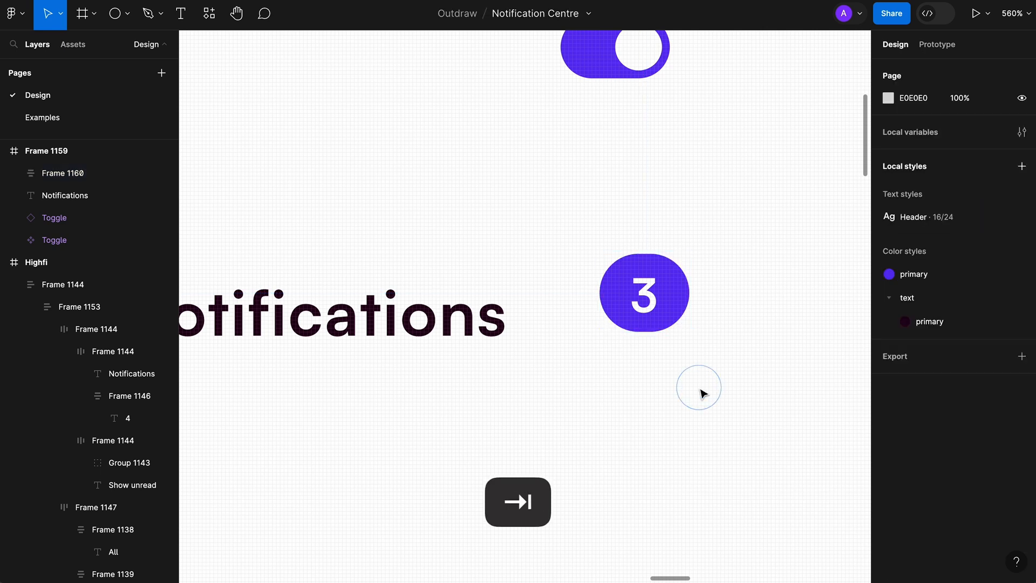
- Wrap the "Notifications" heading and the "3" badge together in one frame
scroll(701, 391, down, 5)
click(612, 370)
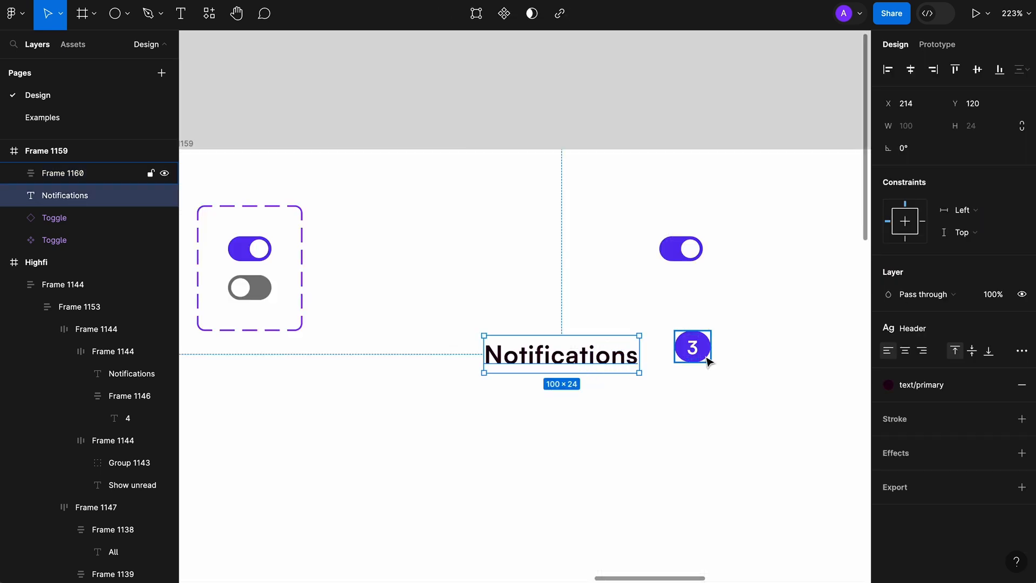
shift+click(706, 358)
right_click(707, 358)
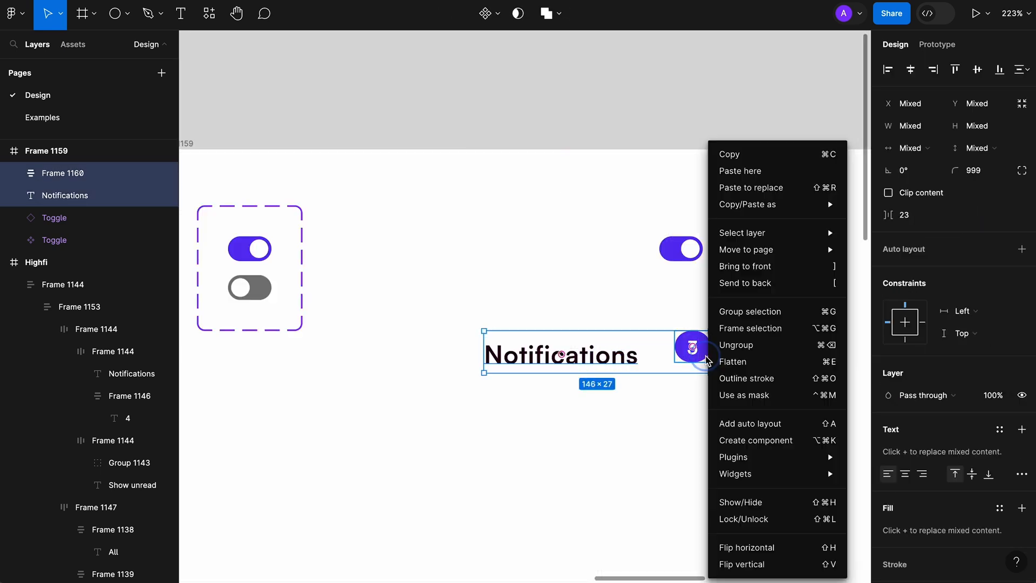
click(751, 328)
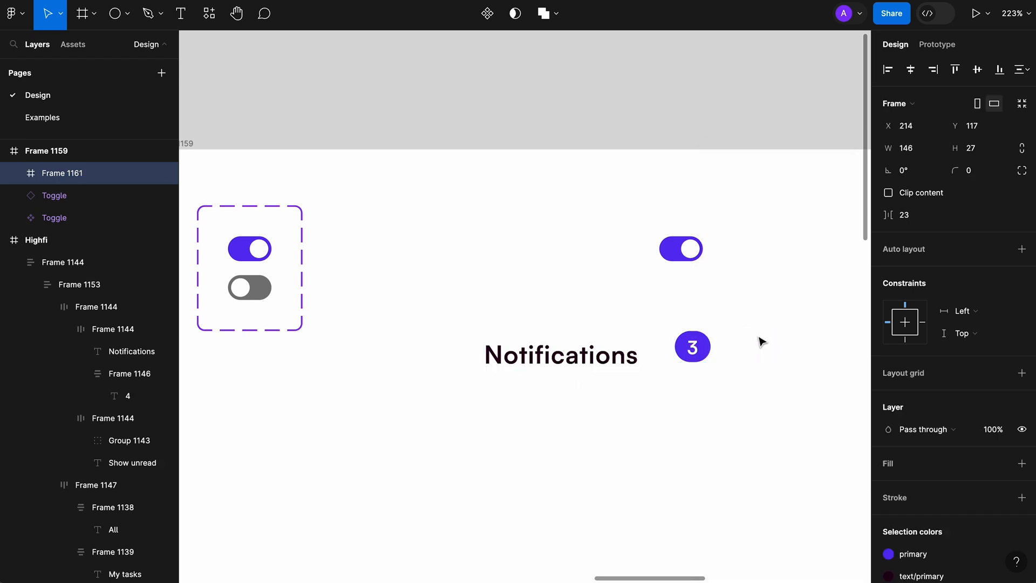
- Give the heading frame a horizontal auto layout with vertically centered left alignment and a gap of 8
click(913, 256)
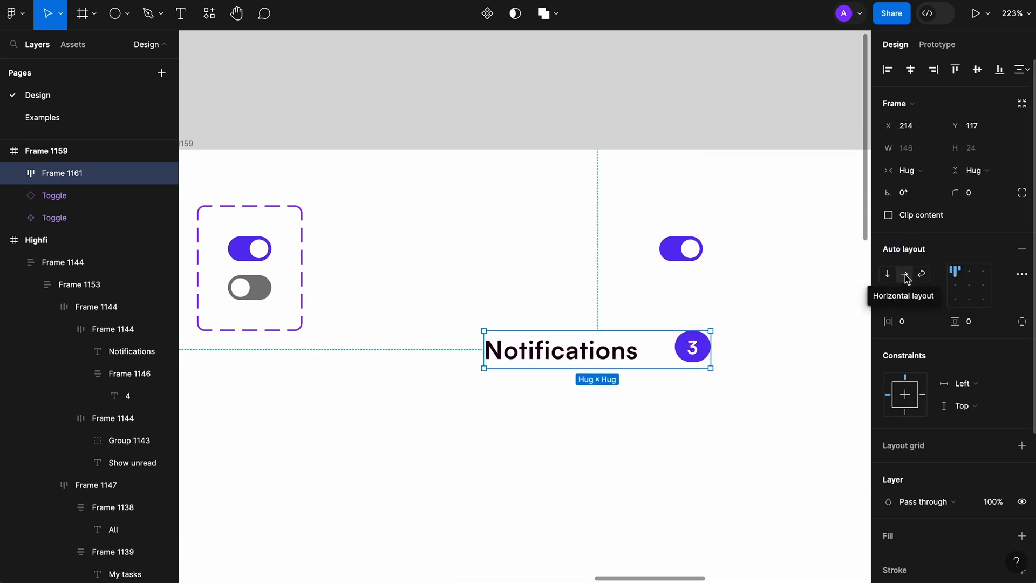
click(906, 275)
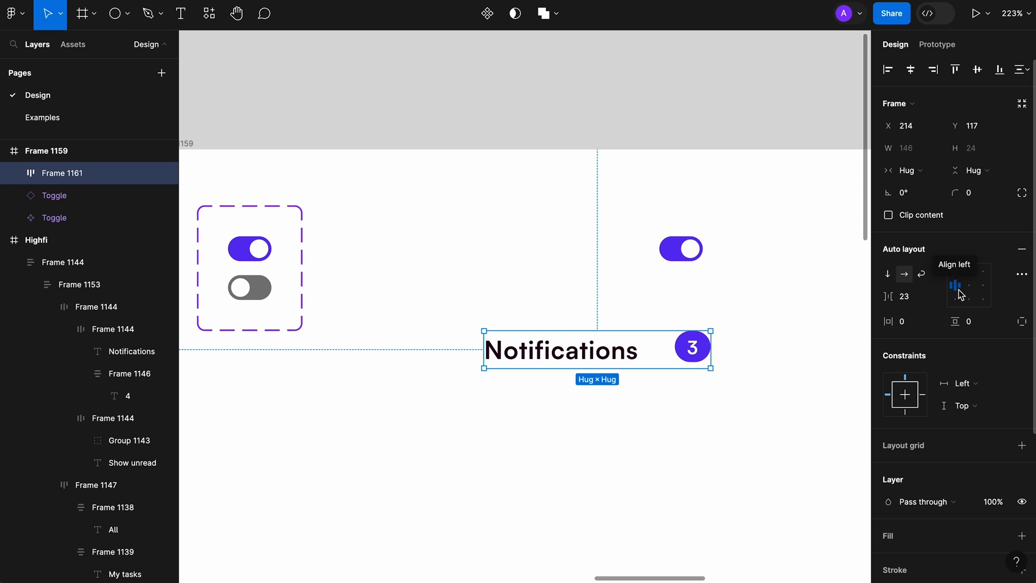
click(960, 295)
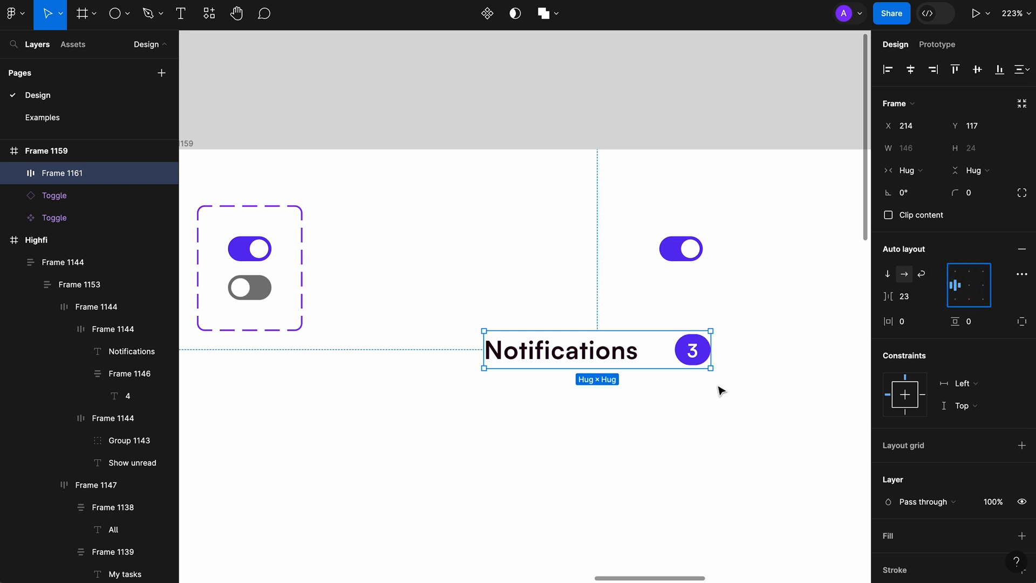
click(919, 300)
key(Tab)
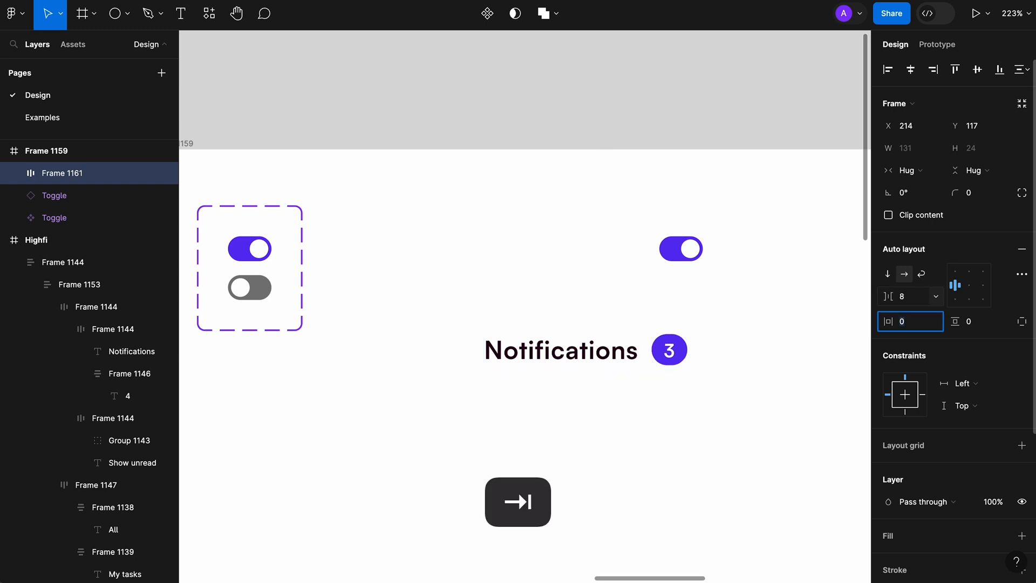
click(684, 421)
- Move the standalone toggle to the right of the "3" badge, level with the "Notifications" heading
scroll(604, 415, down, 2)
scroll(525, 412, right, 4)
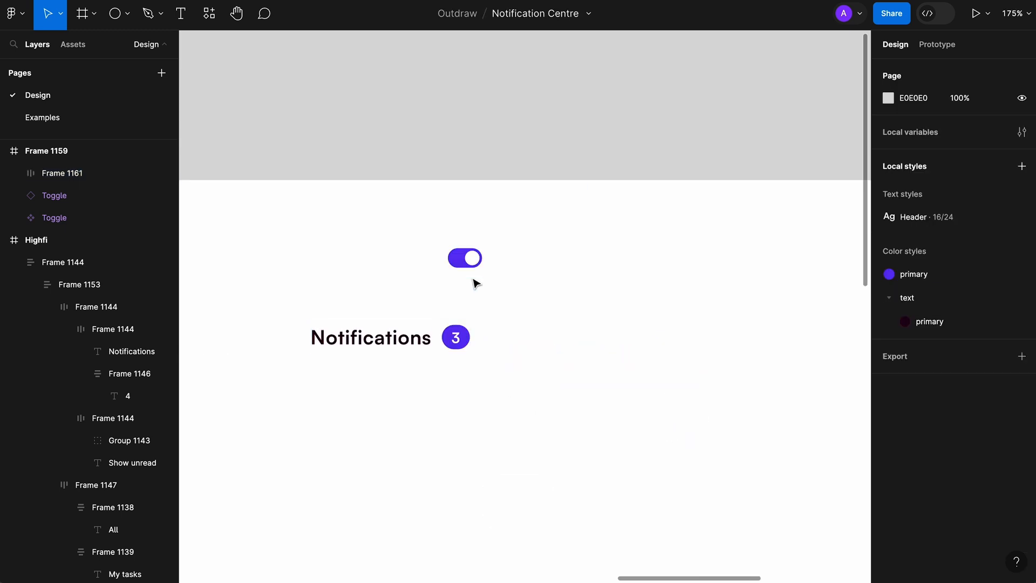
drag(472, 260, 604, 347)
click(653, 349)
scroll(653, 349, up, 2)
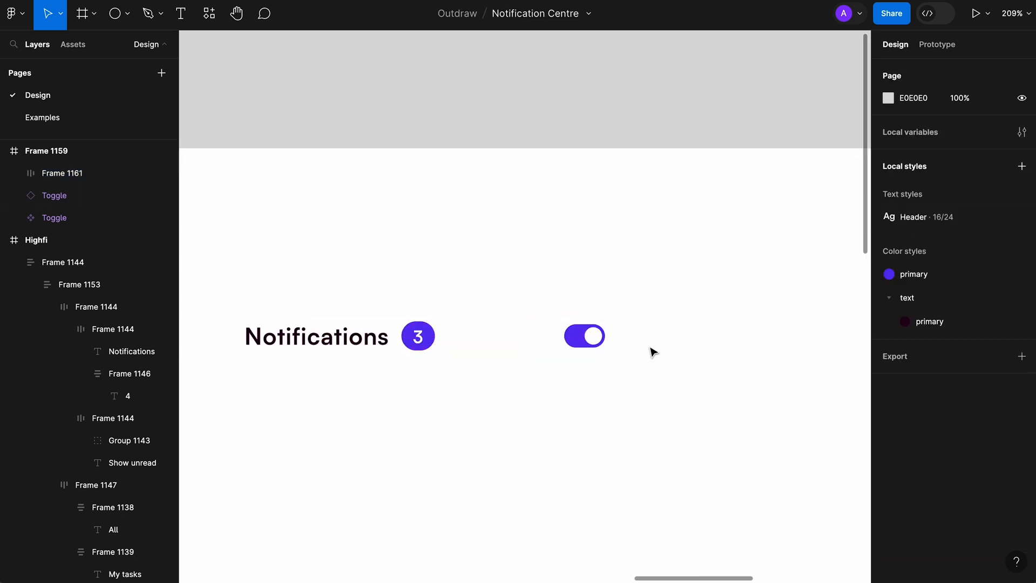
- Add the text "Show unread" to the right of the toggle and align it vertically with the toggle
key(t)
click(623, 335)
text(Show unread)
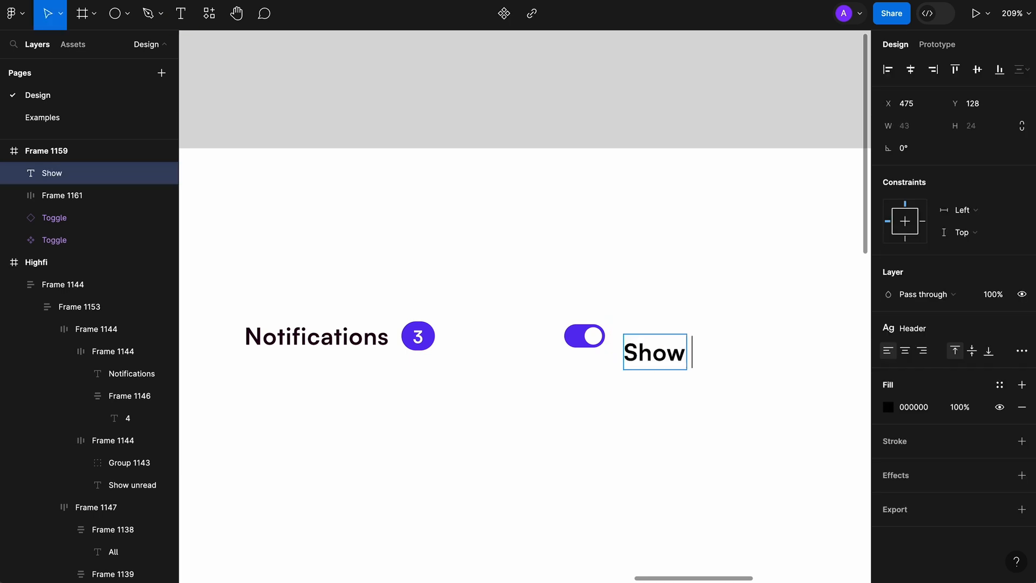
key(Escape)
drag(724, 356, 723, 340)
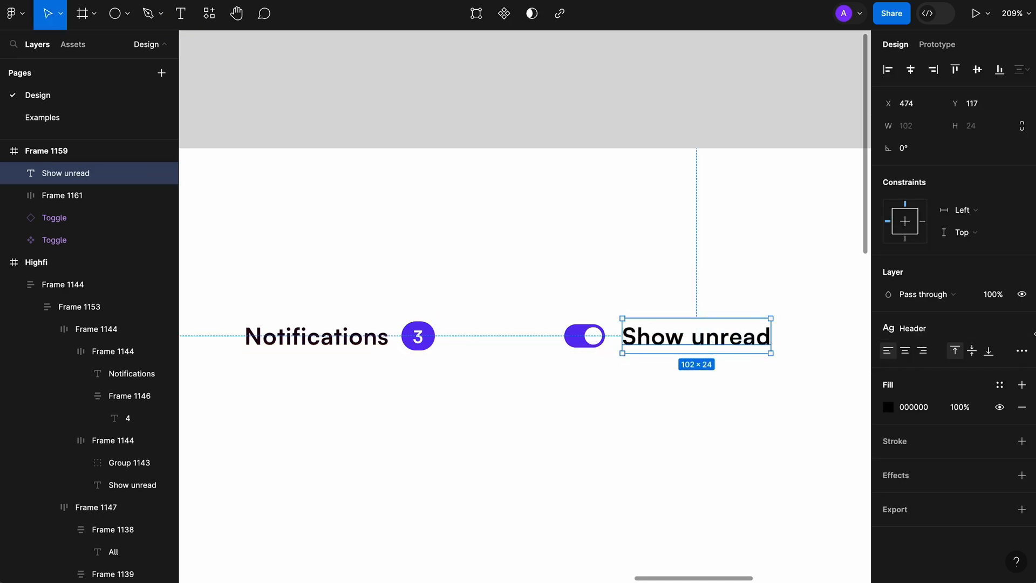
- Detach the Header style from "Show unread" and restyle it with font size 14, line height 20 and the text/primary color style
click(1028, 333)
click(991, 375)
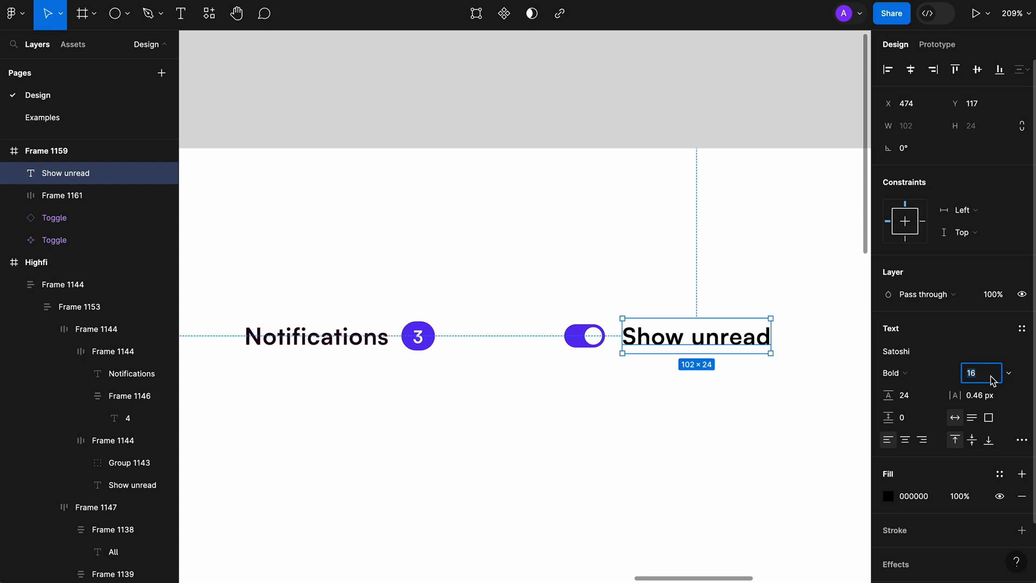
key(Tab)
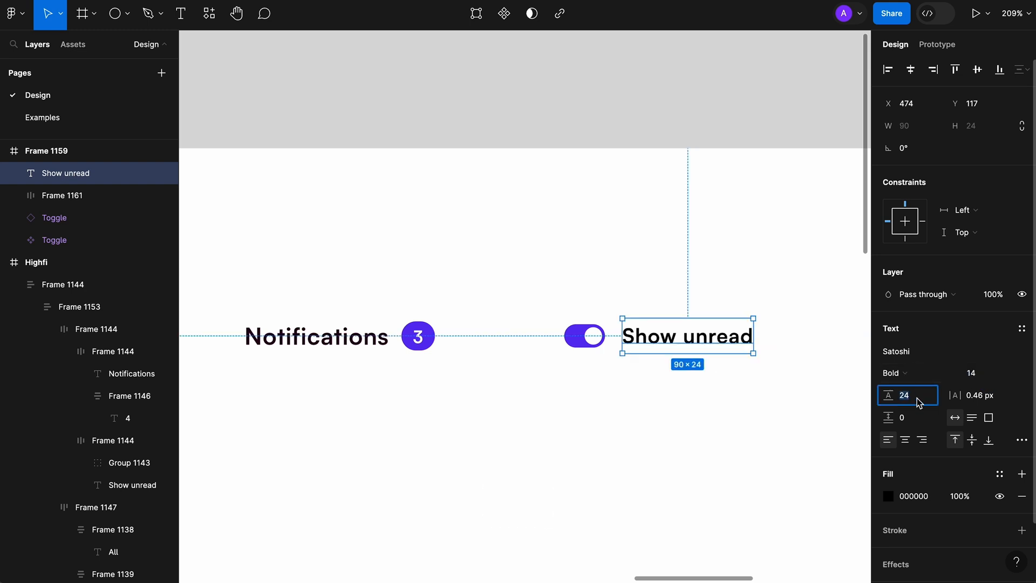
text(20)
key(Tab)
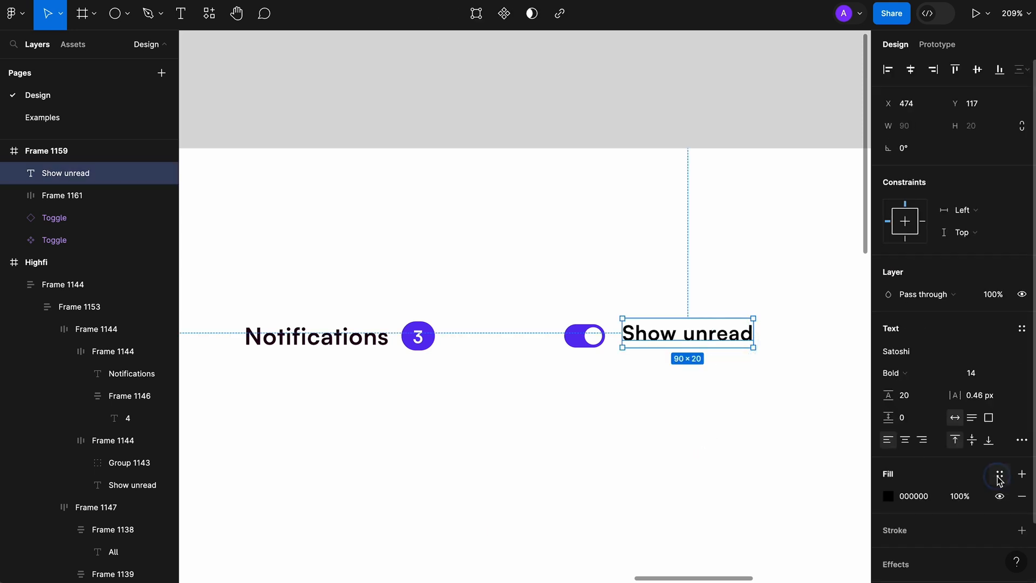
click(1000, 478)
click(776, 543)
- Combine the toggle and "Show unread" in an auto layout with vertically centered left alignment and a gap of 8
drag(763, 423, 523, 289)
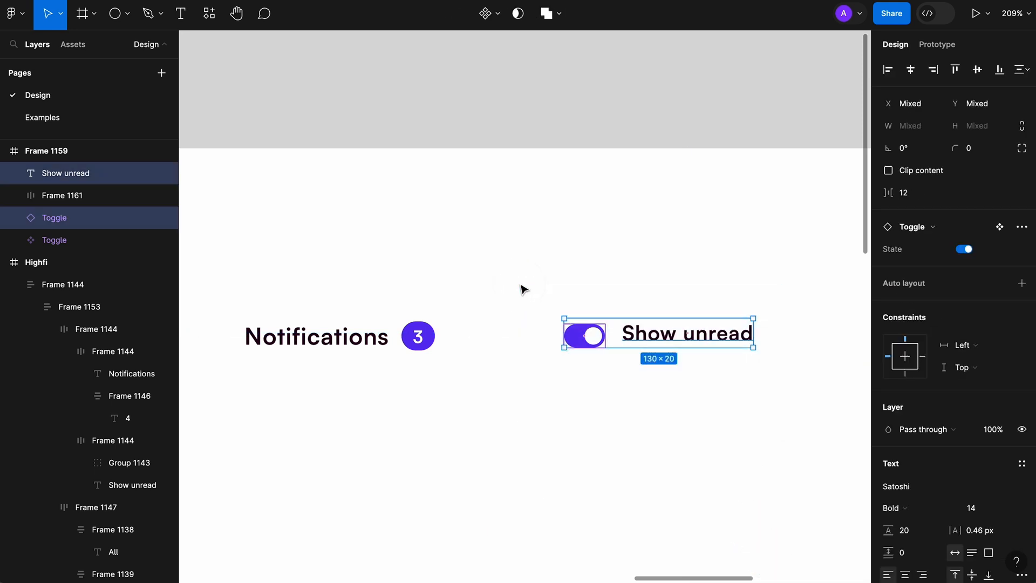
key(shift+a)
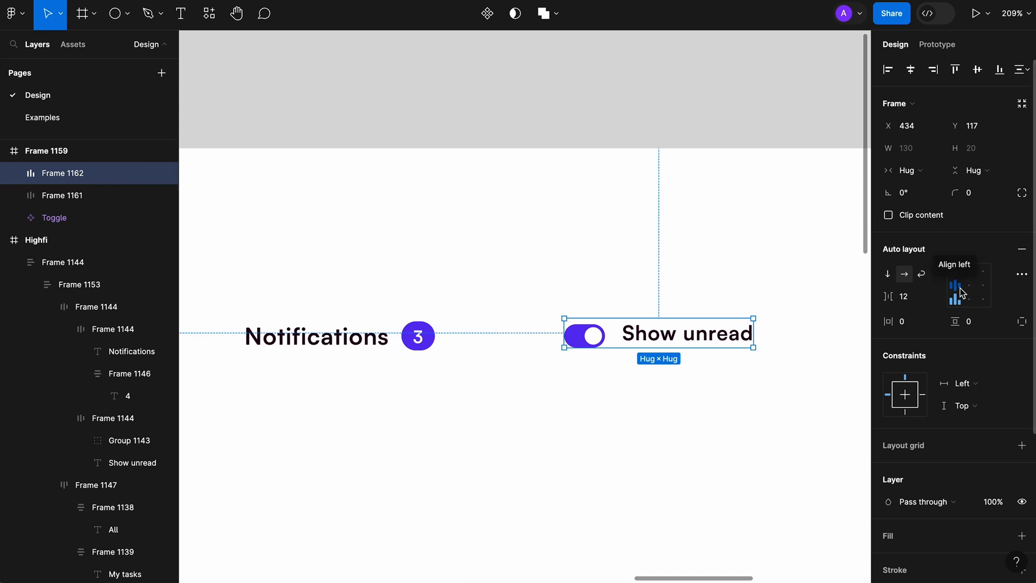
click(959, 288)
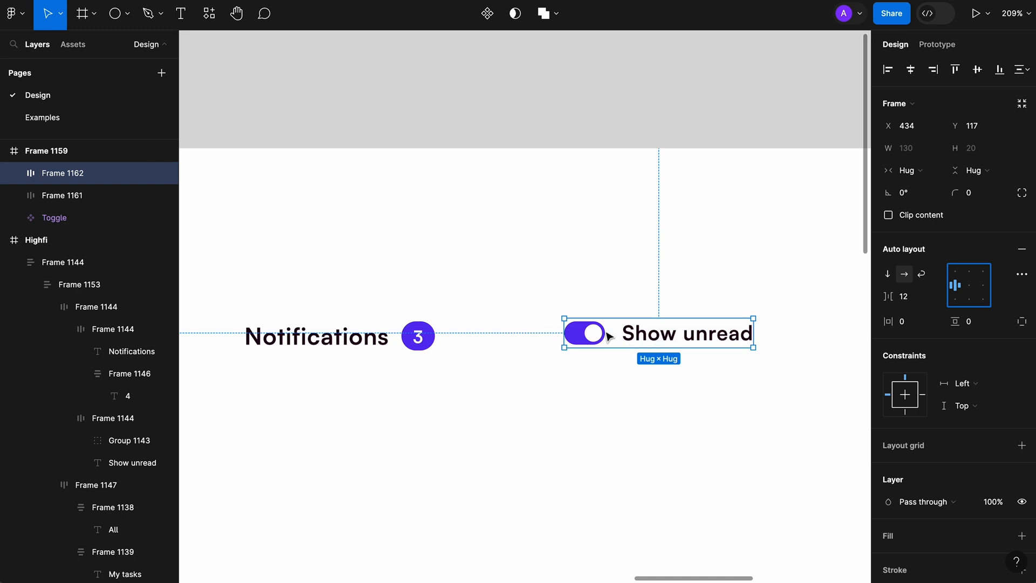
click(914, 298)
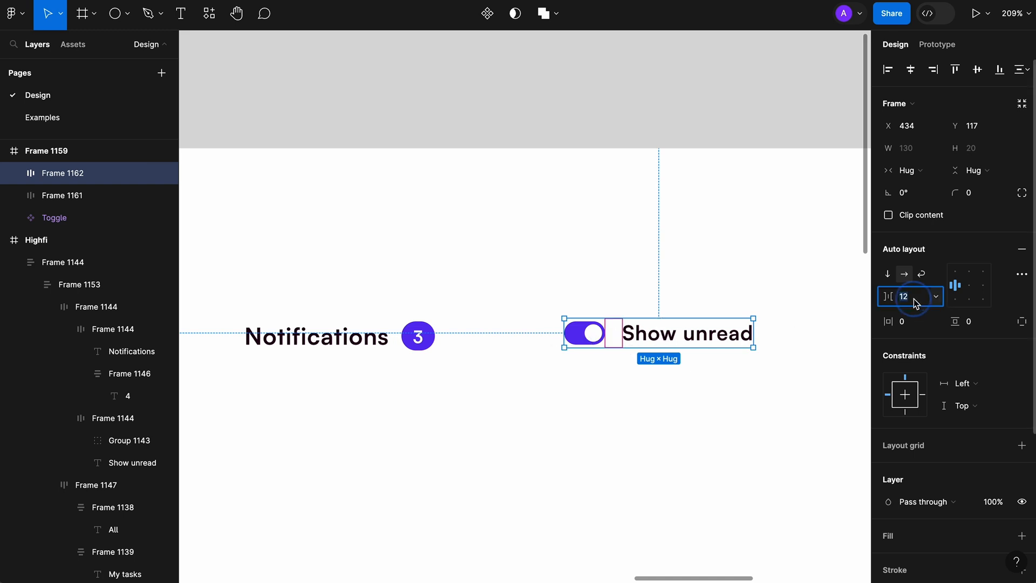
key(Tab)
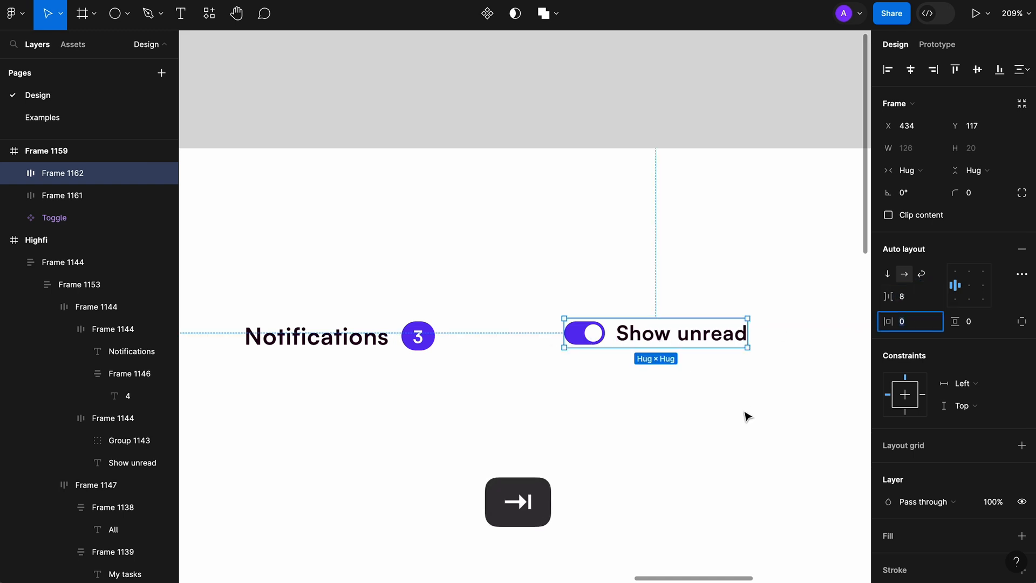
click(742, 411)
- Wrap the heading group and the "Show unread" toggle group in one frame and add auto layout to it
drag(821, 384, 374, 310)
right_click(397, 313)
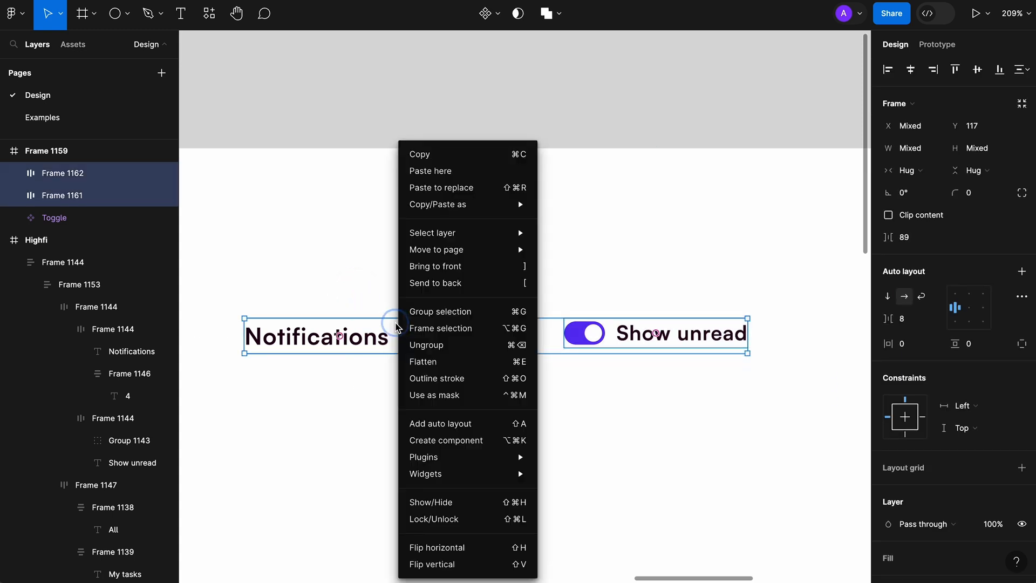
click(453, 330)
key(shift+a)
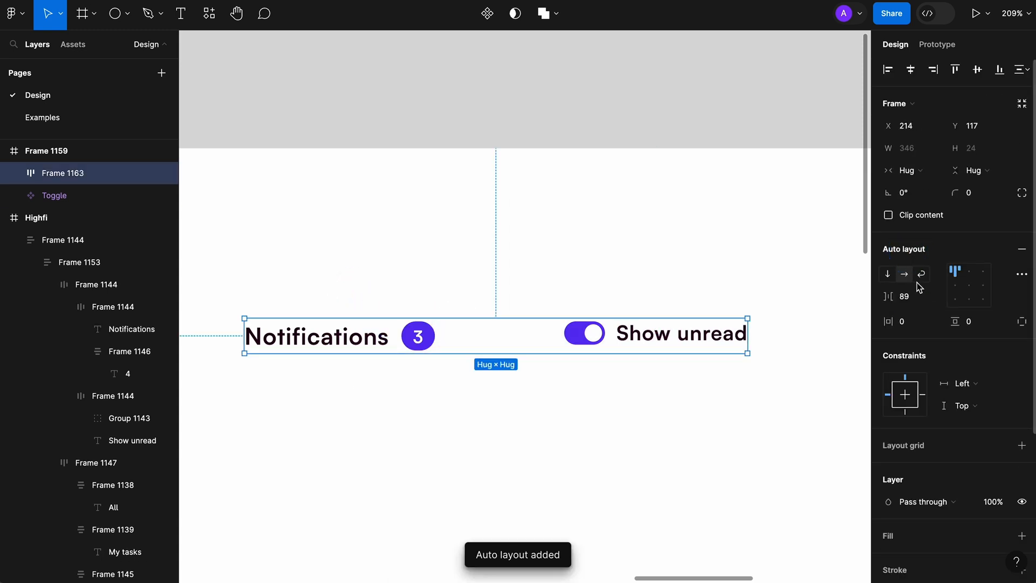
- Set the header row's gap to Auto with vertically centered alignment and widen the row to 350
click(927, 297)
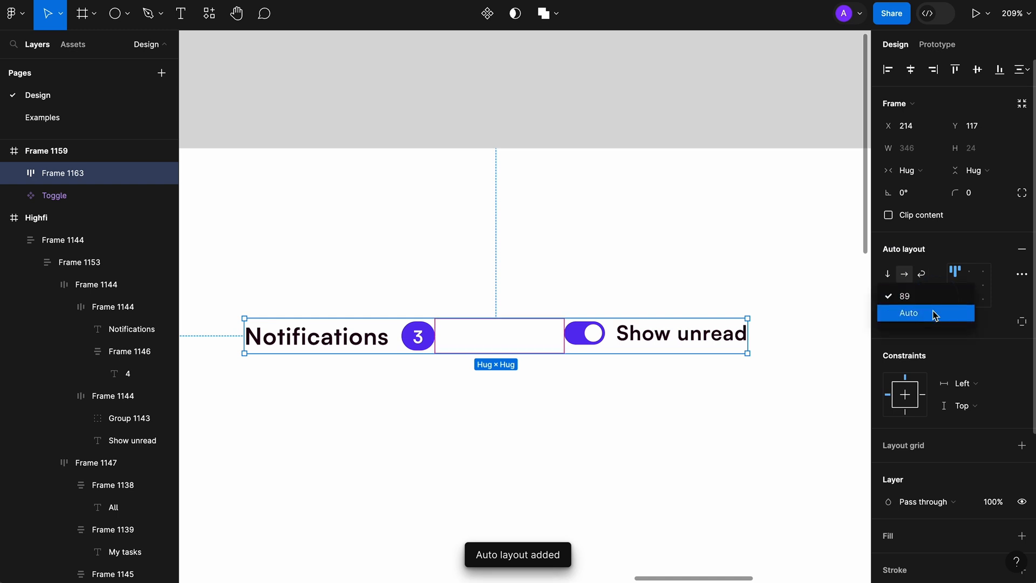
click(936, 314)
click(971, 292)
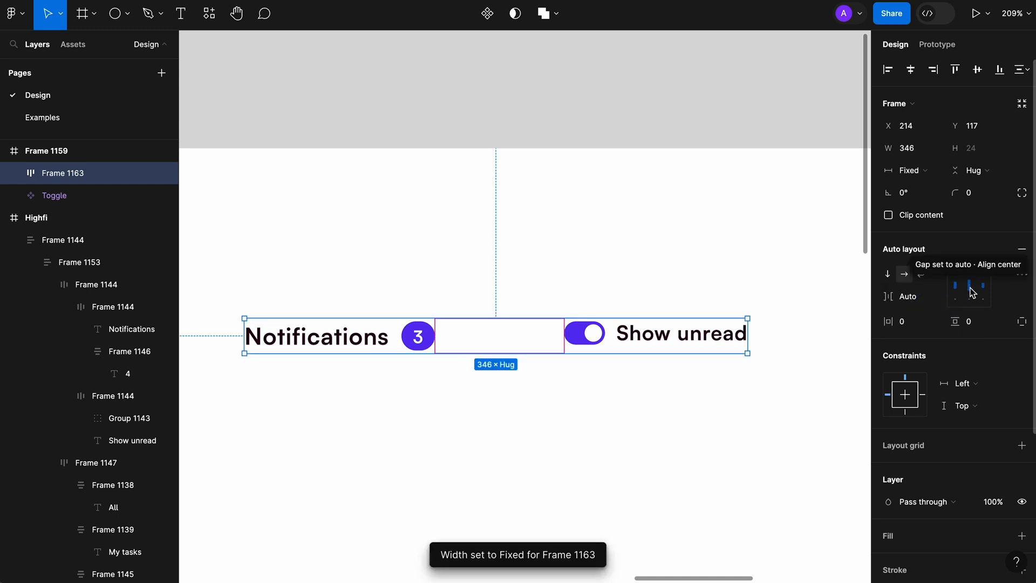
drag(748, 341, 753, 341)
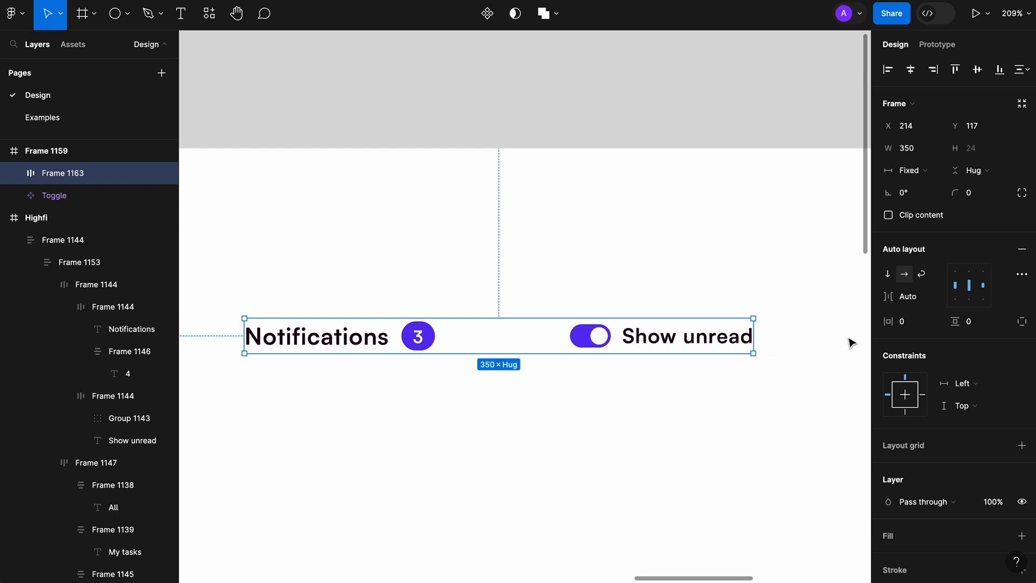
- Duplicate the "Show unread" toggle group inside the header row
click(631, 339)
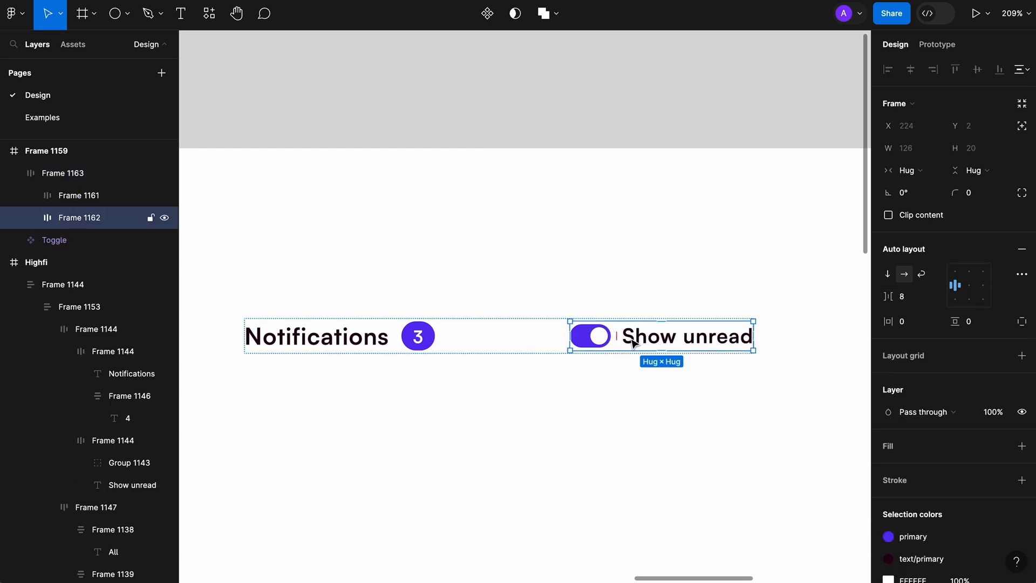
key(super+c)
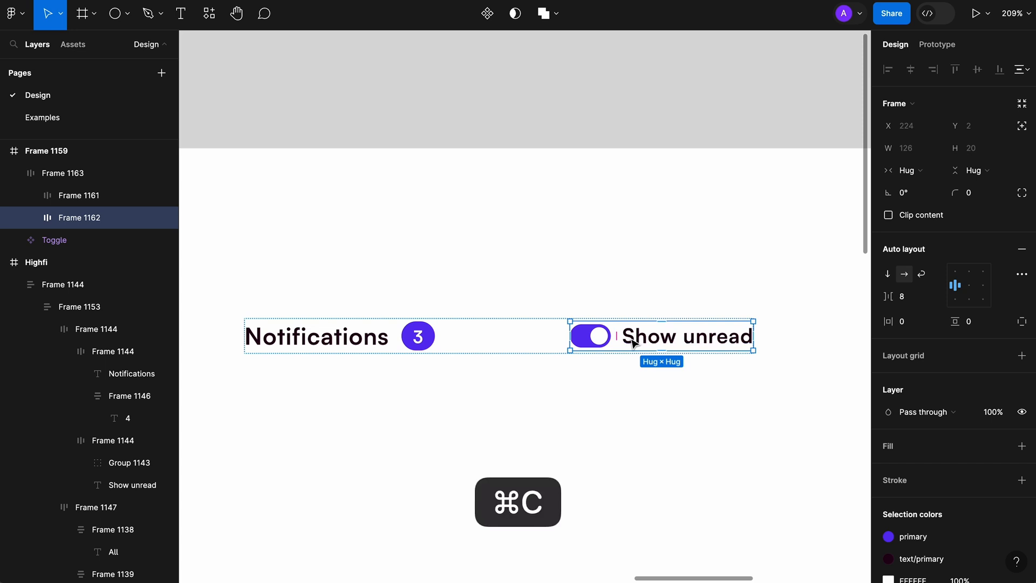
key(super+v)
click(637, 295)
scroll(639, 294, down, 3)
scroll(640, 294, down, 2)
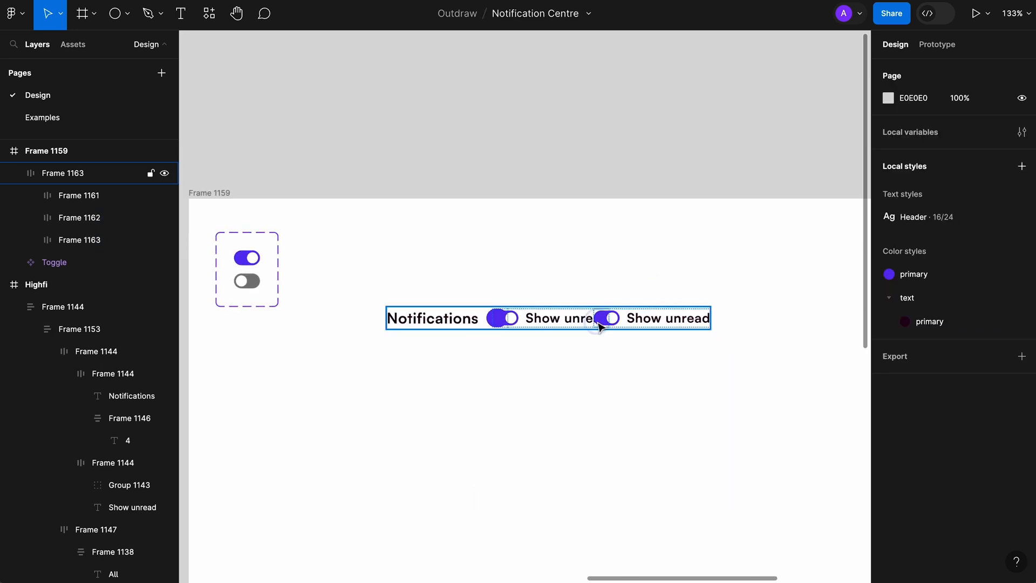
- Widen the header row to 481
click(606, 318)
drag(711, 318, 831, 320)
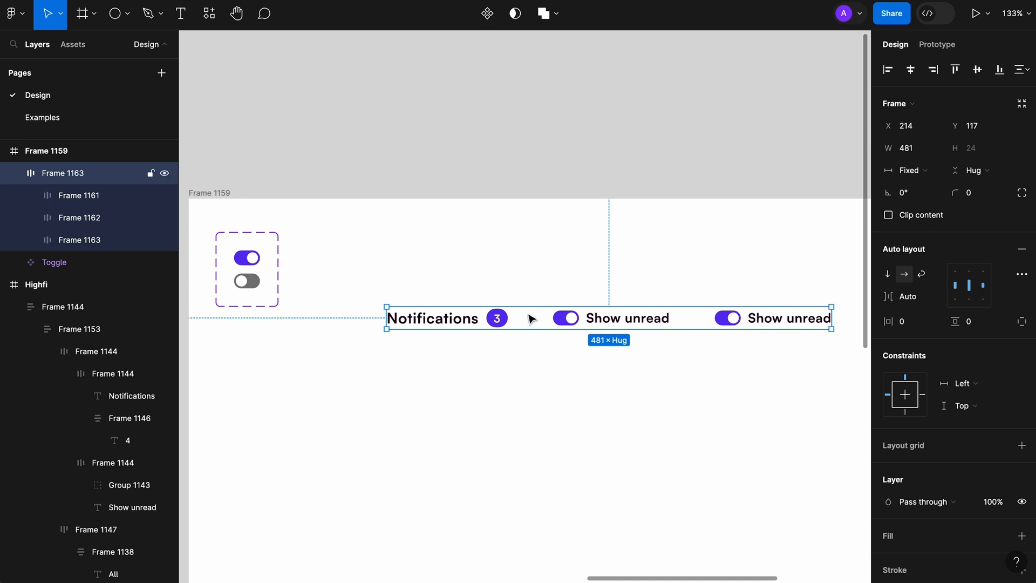
- Delete the middle "Show unread" toggle group from the header row and select the whole row
click(612, 324)
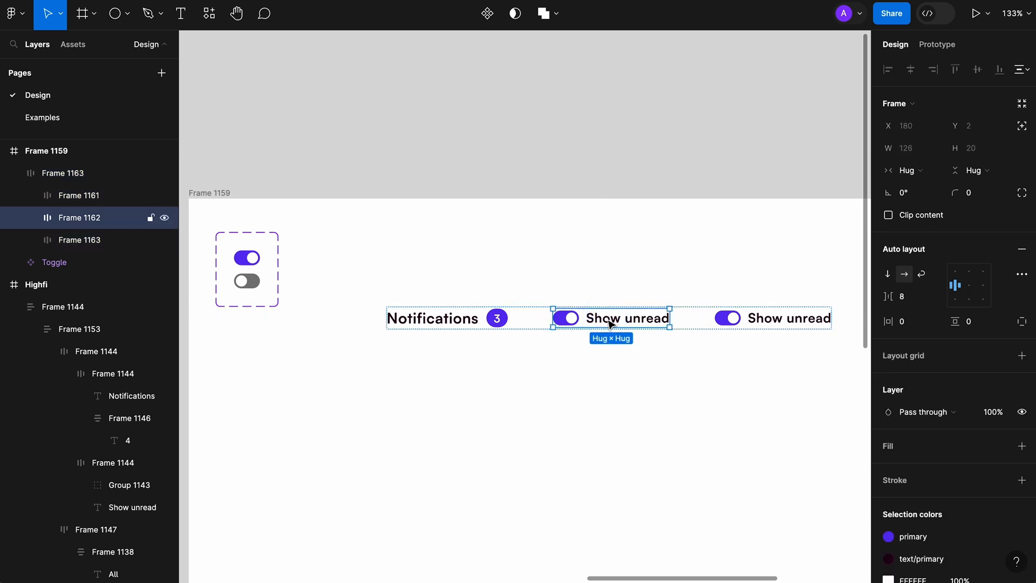
key(Delete)
click(702, 328)
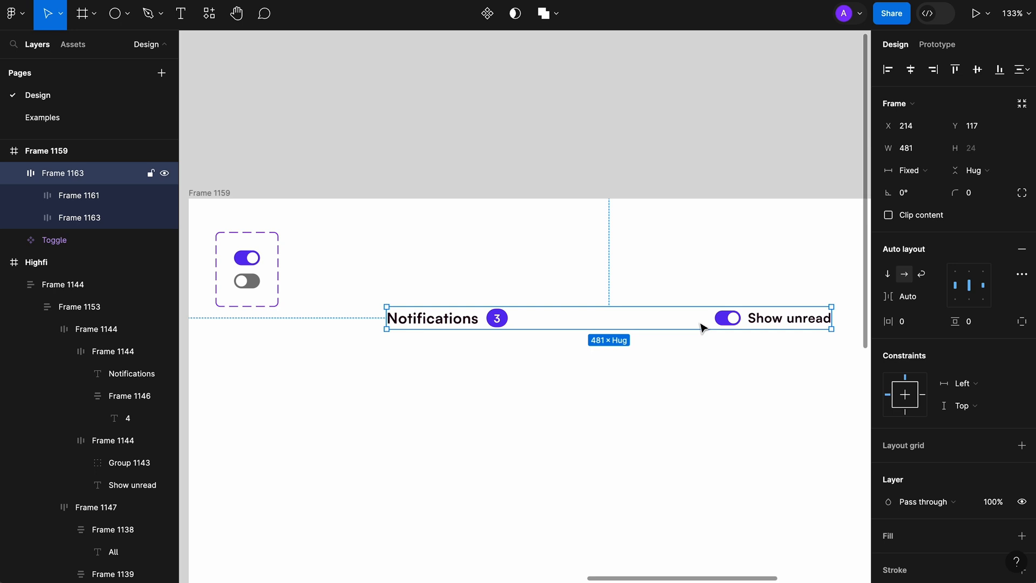
- Set the header row's width to 381 and move the row lower in the frame
drag(832, 318, 726, 317)
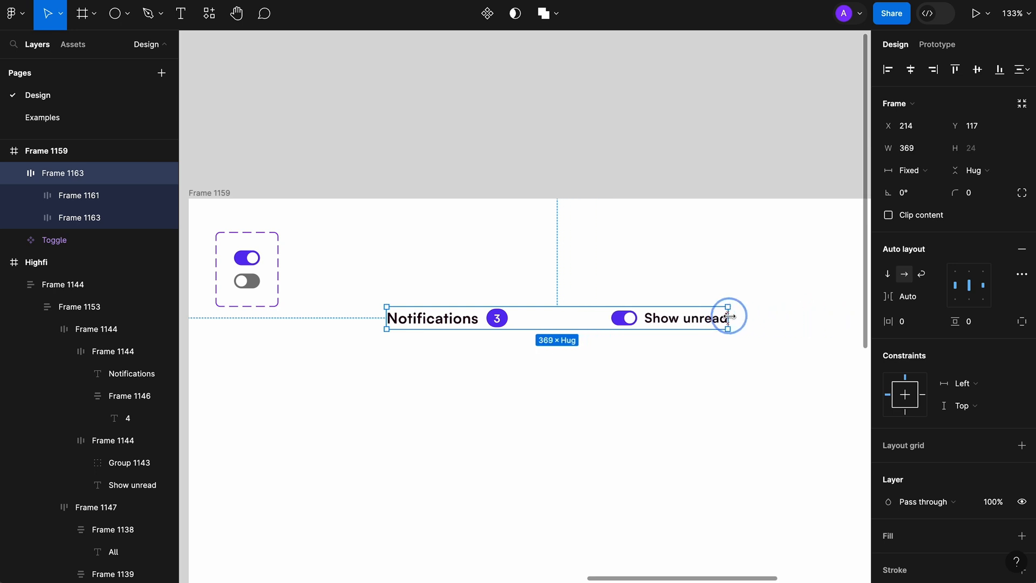
click(539, 481)
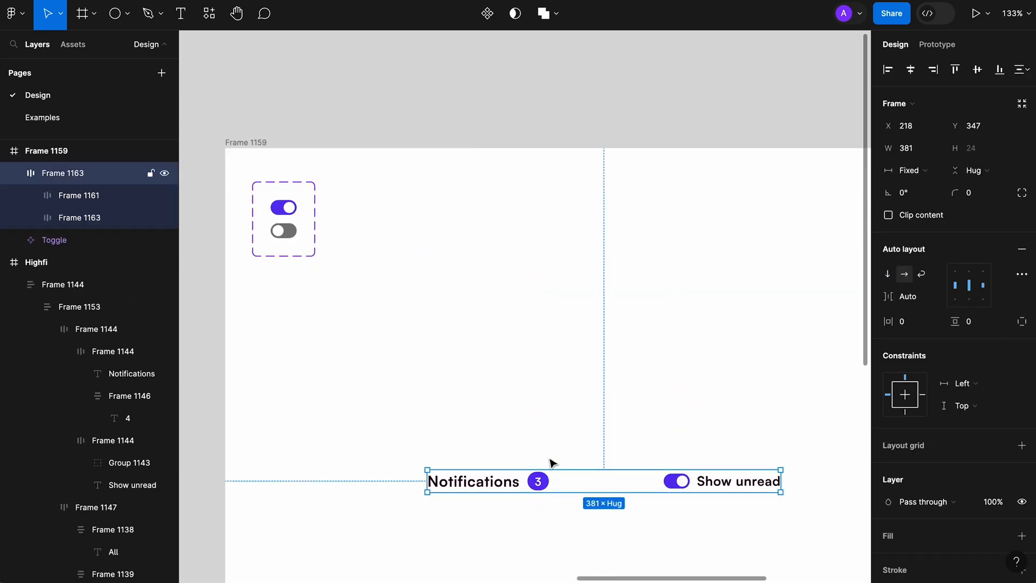
click(553, 400)
- Add a text layer reading "All" beside the toggle component set
key(t)
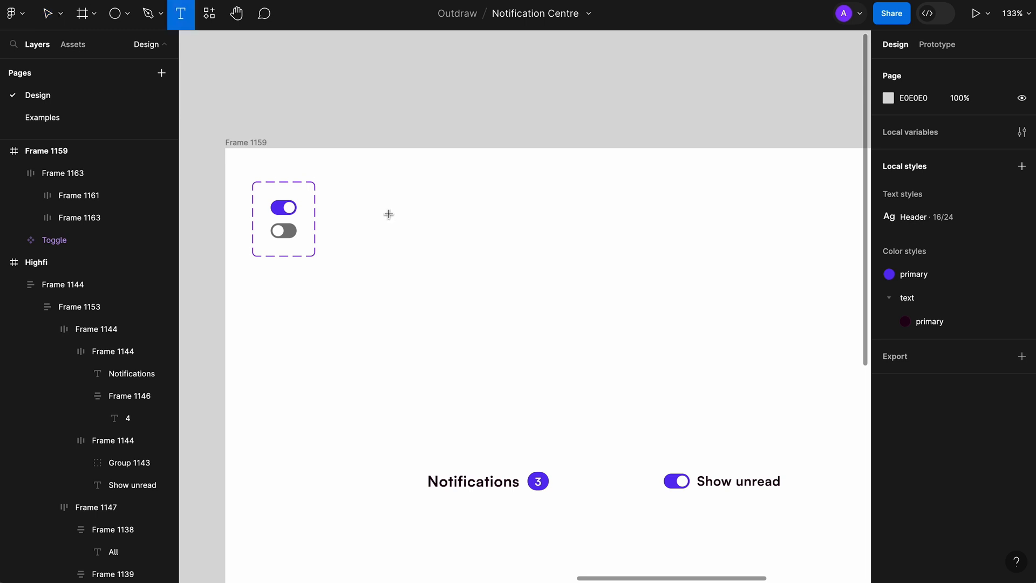
click(388, 214)
text(All)
click(488, 240)
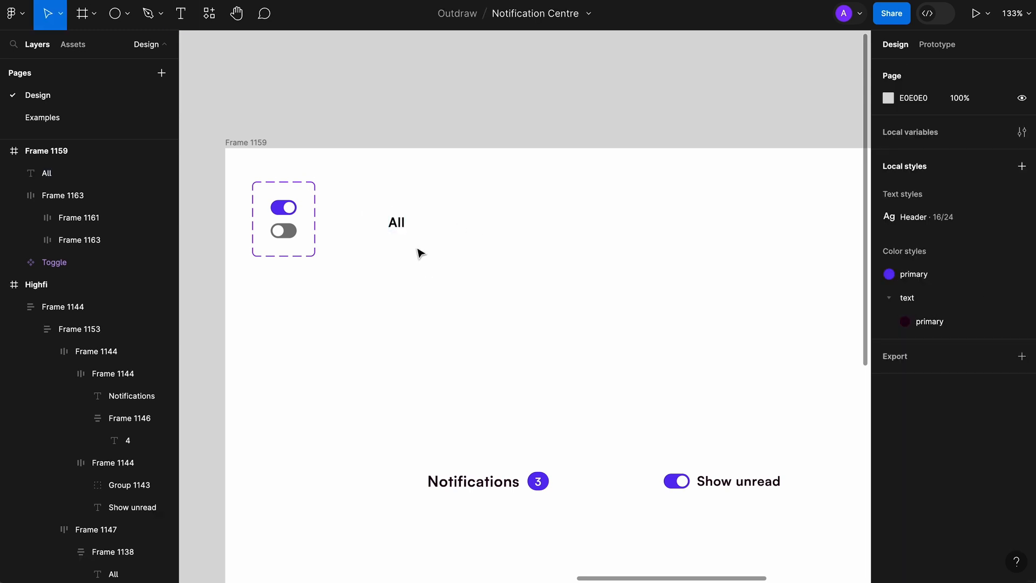
click(404, 229)
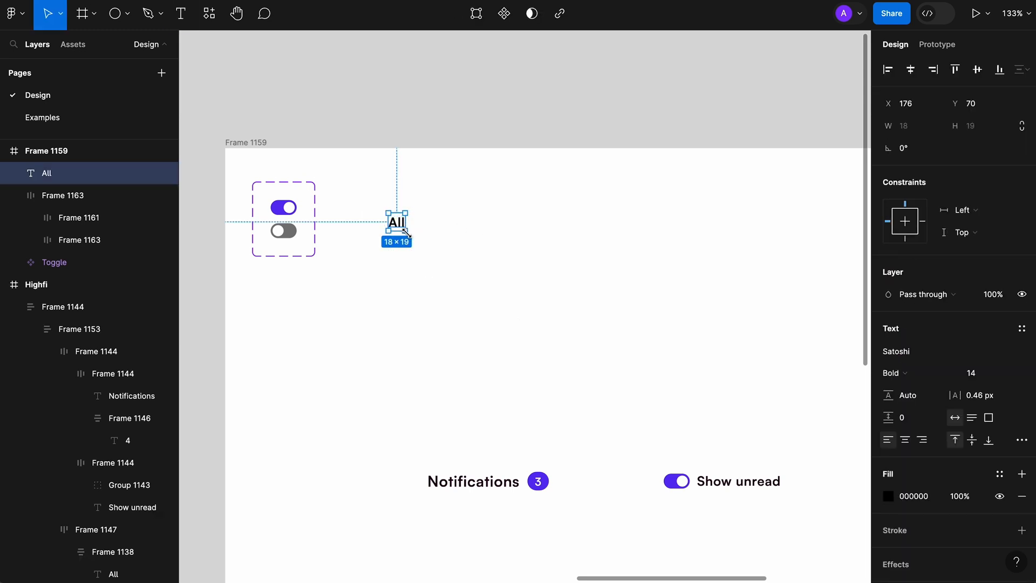
- Create a new text style named "label" from the "Show unread" text
click(745, 491)
double_click(746, 490)
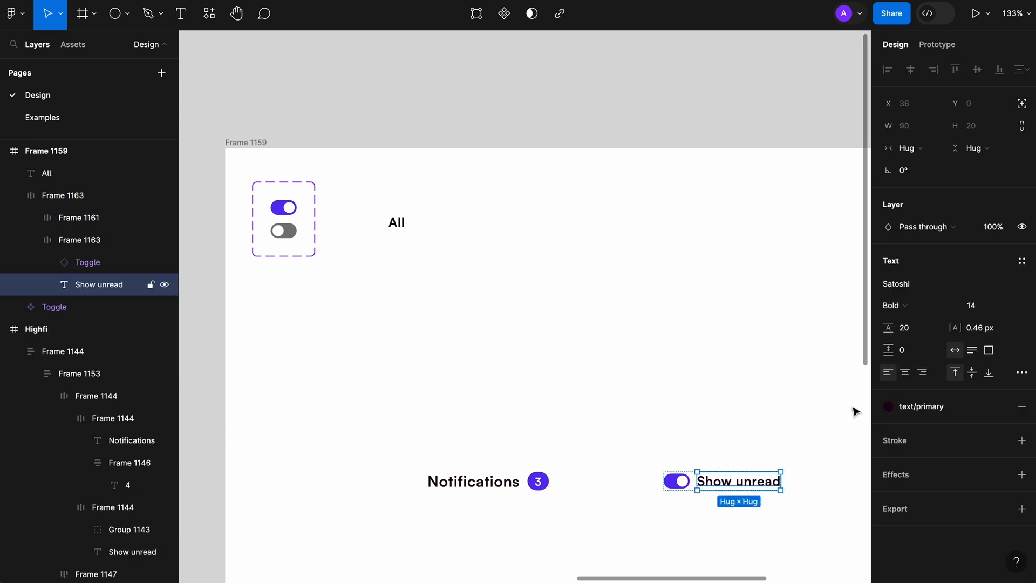
click(1022, 261)
click(1017, 286)
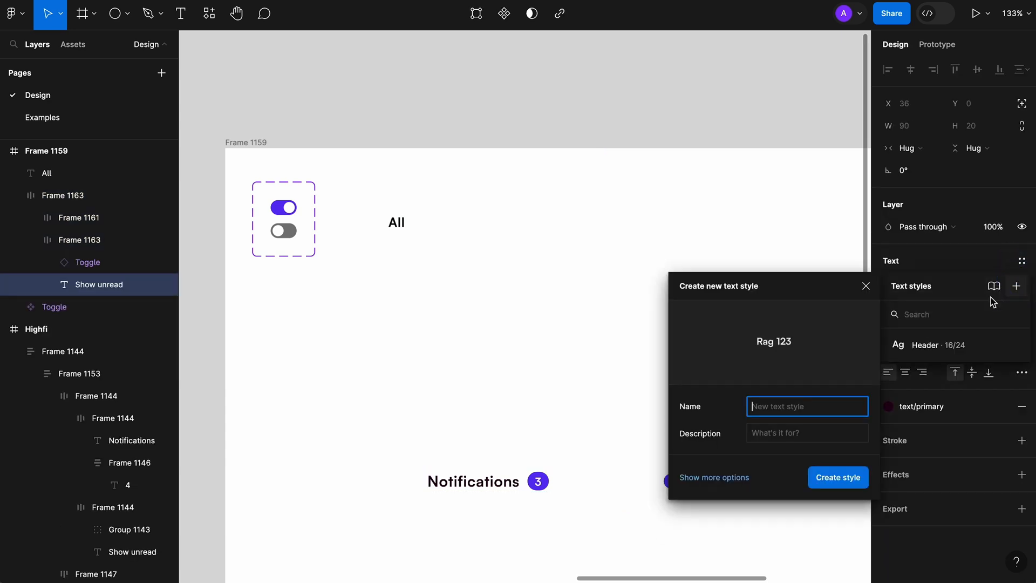
text(label)
click(825, 480)
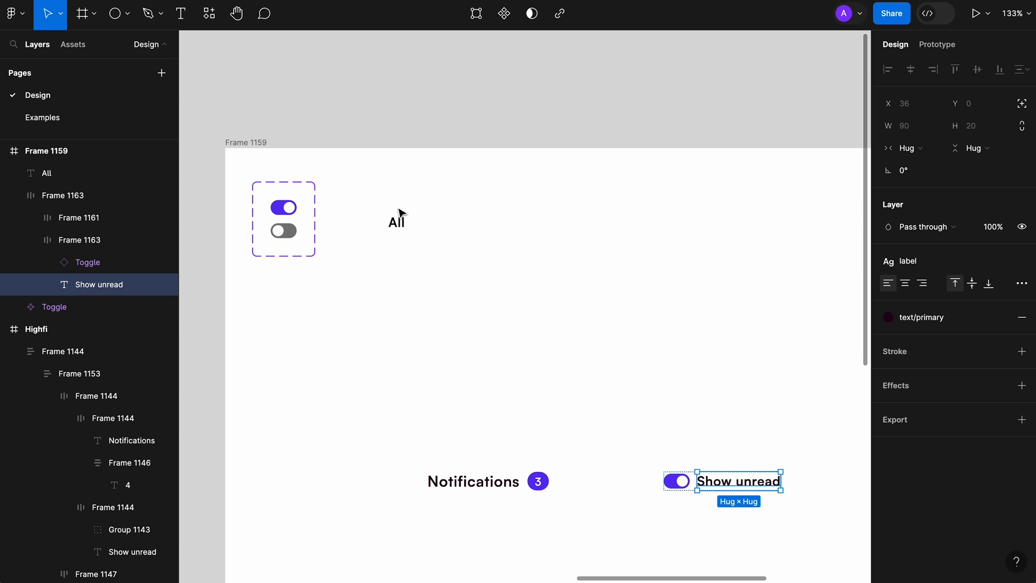
- Apply the "label" text style to the "All" text
click(398, 218)
click(1021, 328)
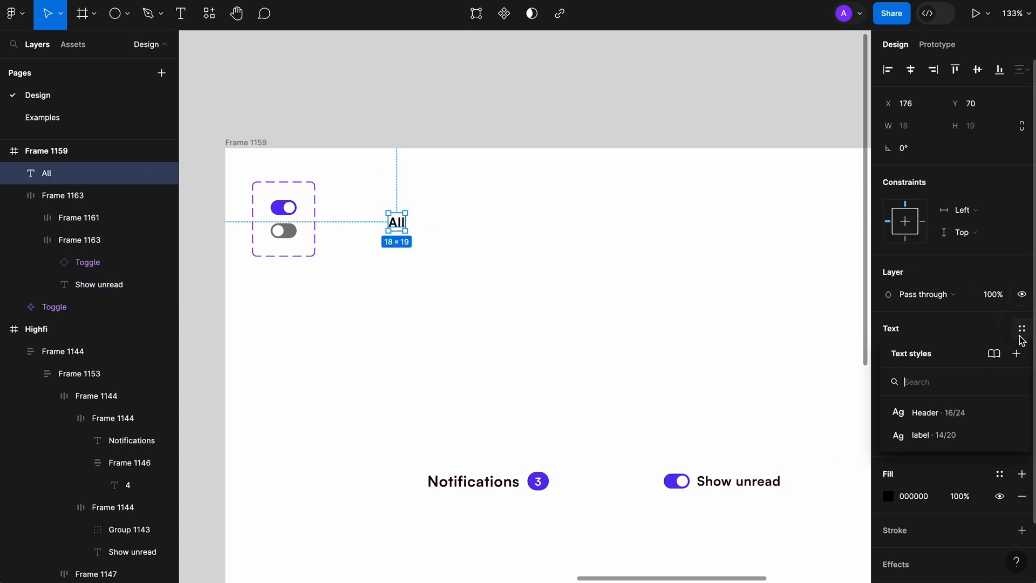
click(969, 435)
- Frame the "All" text and add auto layout to it
scroll(388, 182, up, 5)
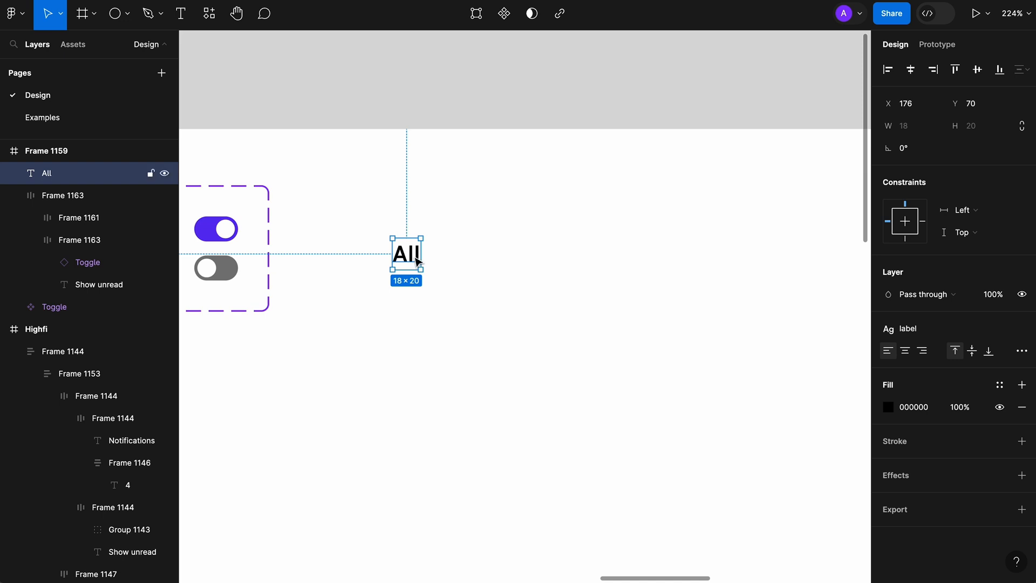
right_click(418, 262)
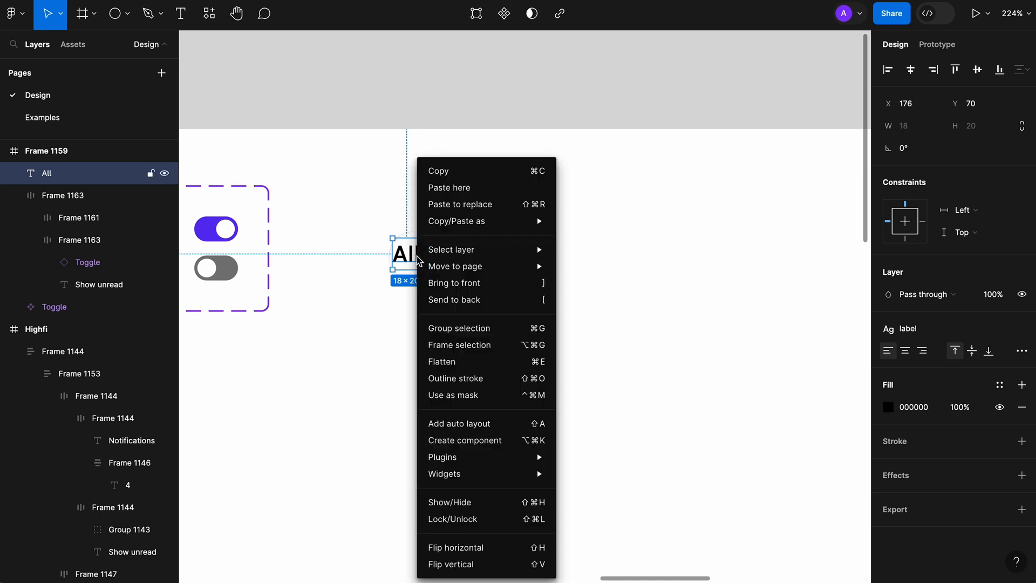
click(483, 347)
key(shift+a)
- Set the "All" frame's vertical padding to 8 and its horizontal padding to 24
click(985, 324)
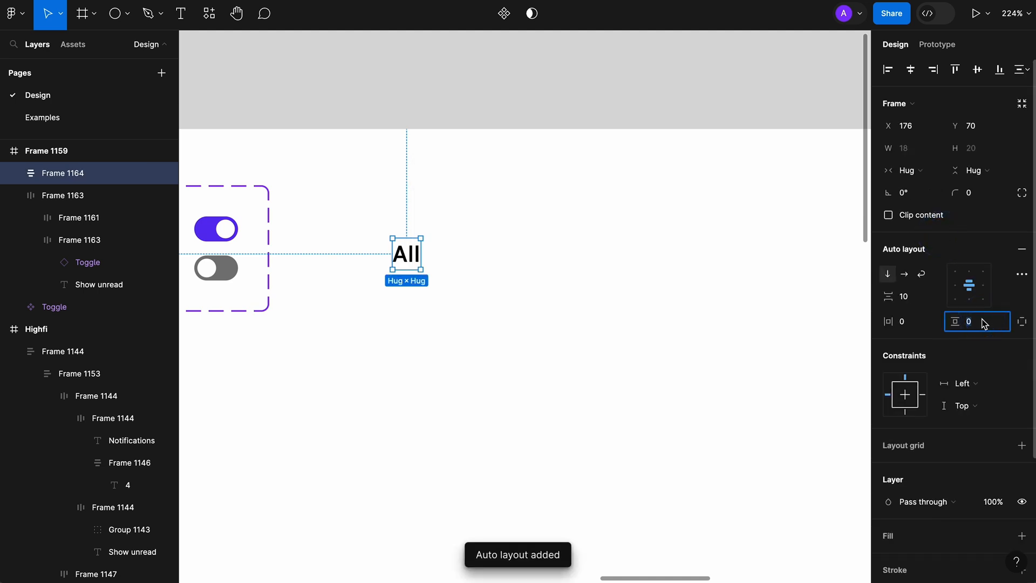
key(Tab)
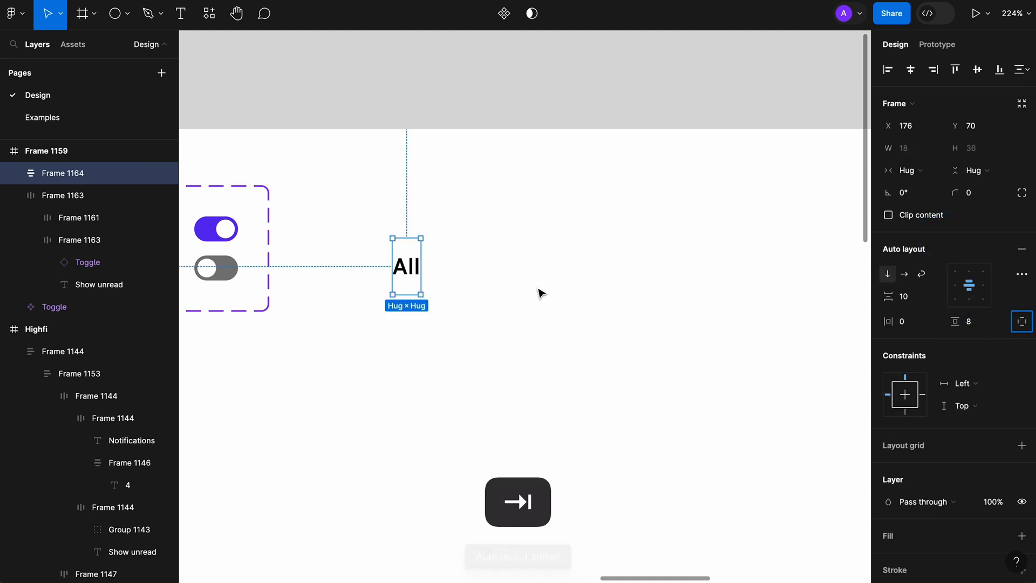
click(921, 324)
text(24)
key(Tab)
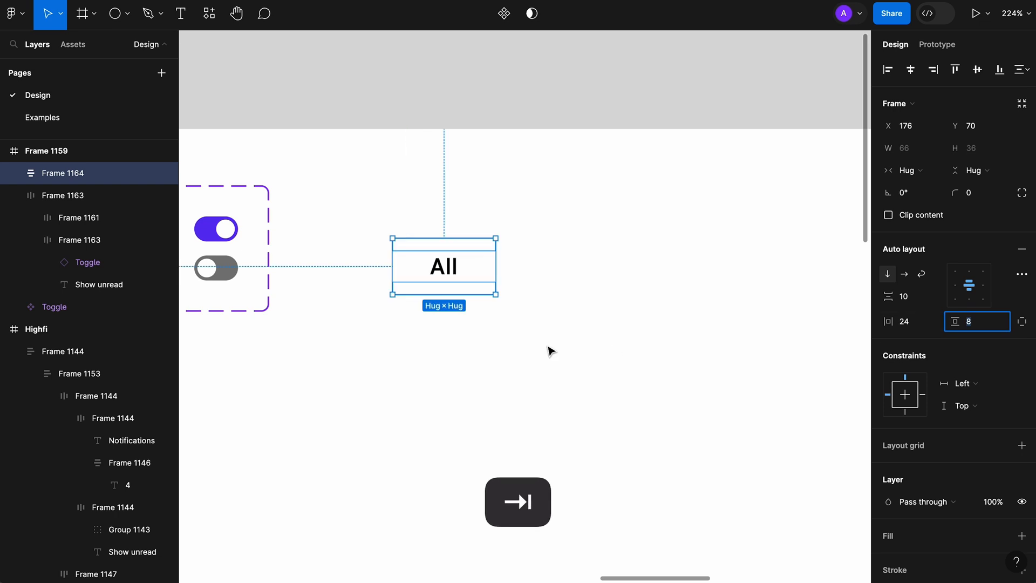
click(547, 348)
click(439, 261)
drag(439, 262, 548, 266)
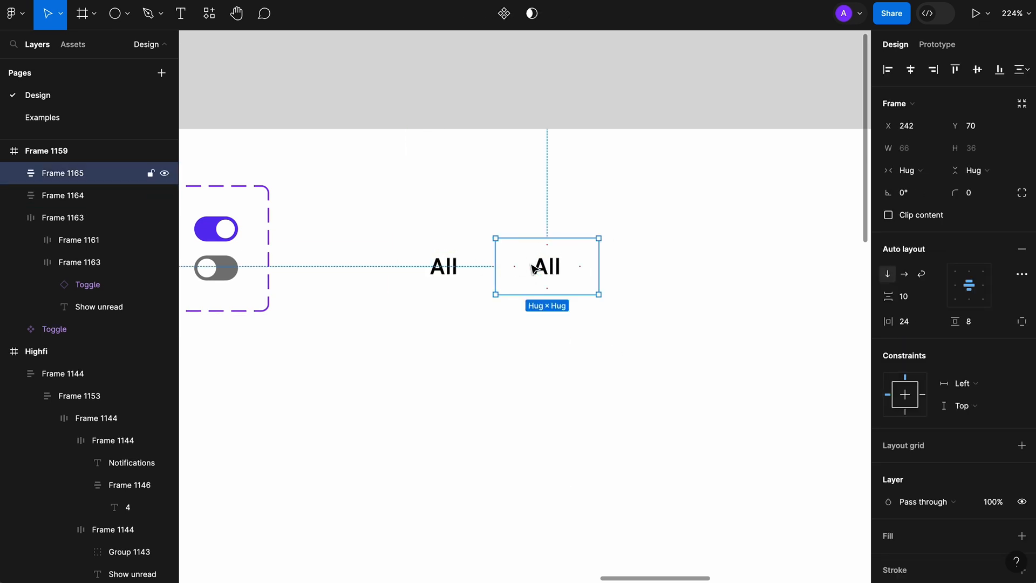
key(ctrl+z)
- Add an inside stroke of weight 1 to the "All" frame, on its bottom side only
scroll(953, 371, down, 3)
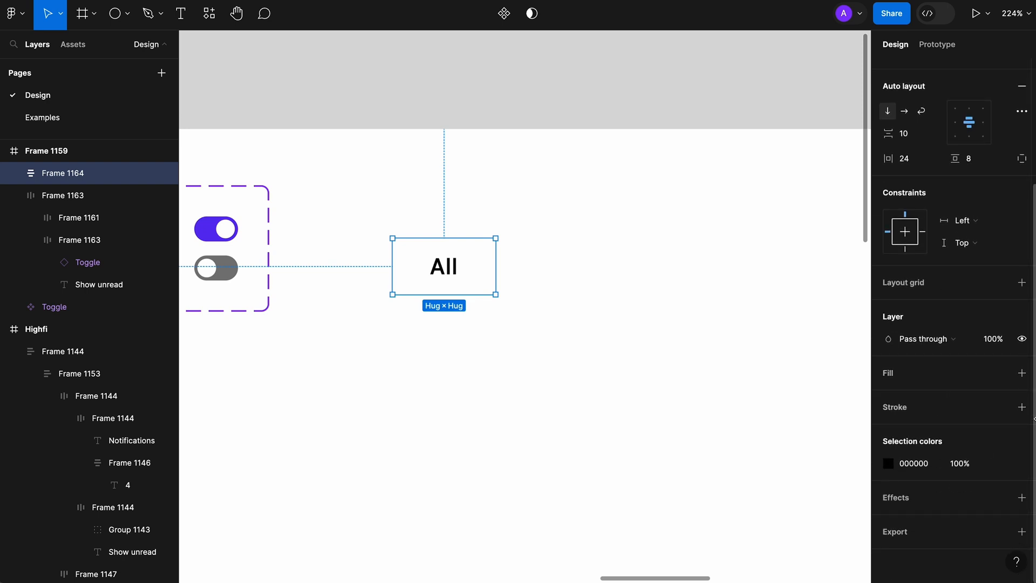
click(1023, 407)
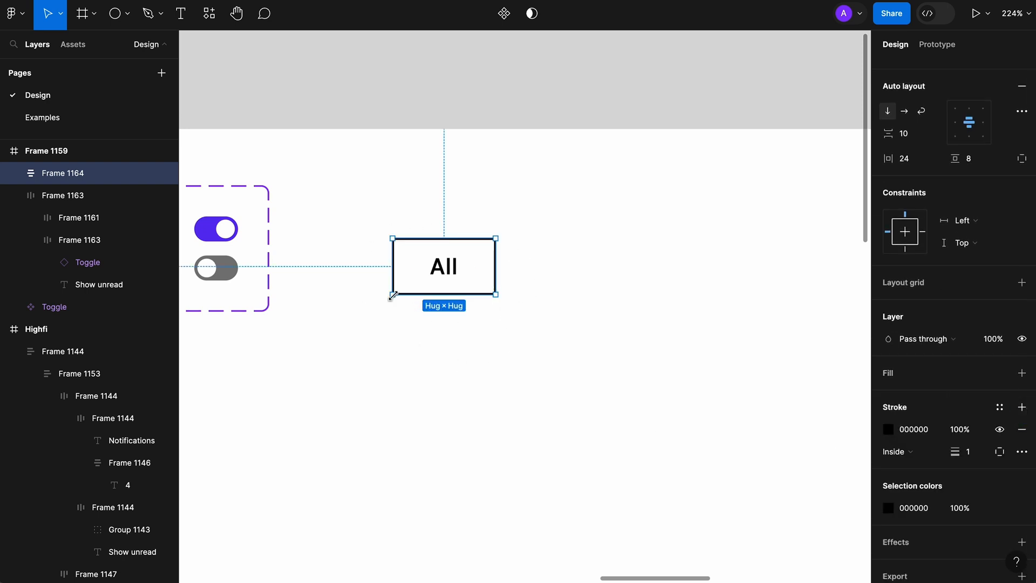
scroll(979, 478, down, 1)
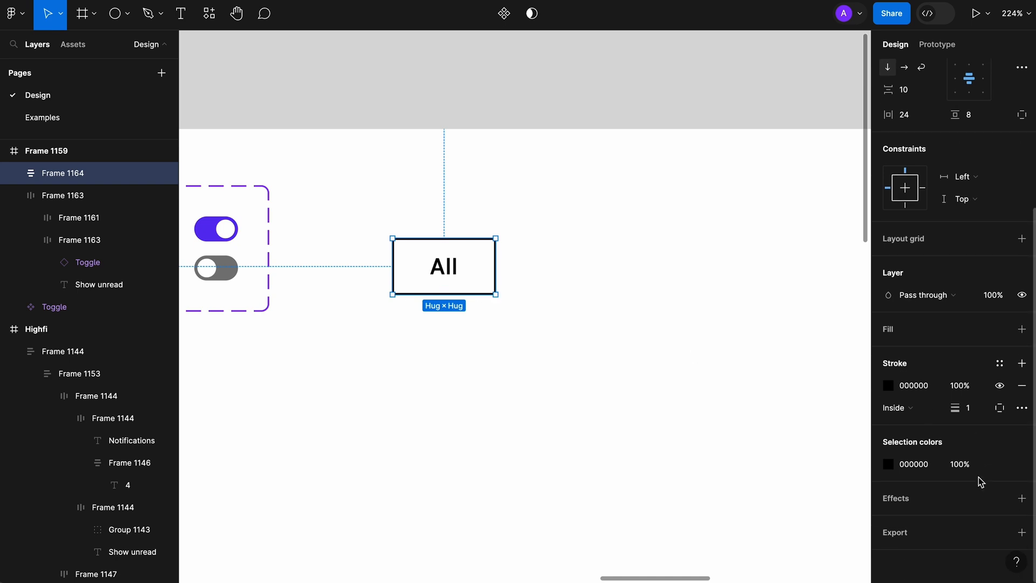
click(1001, 409)
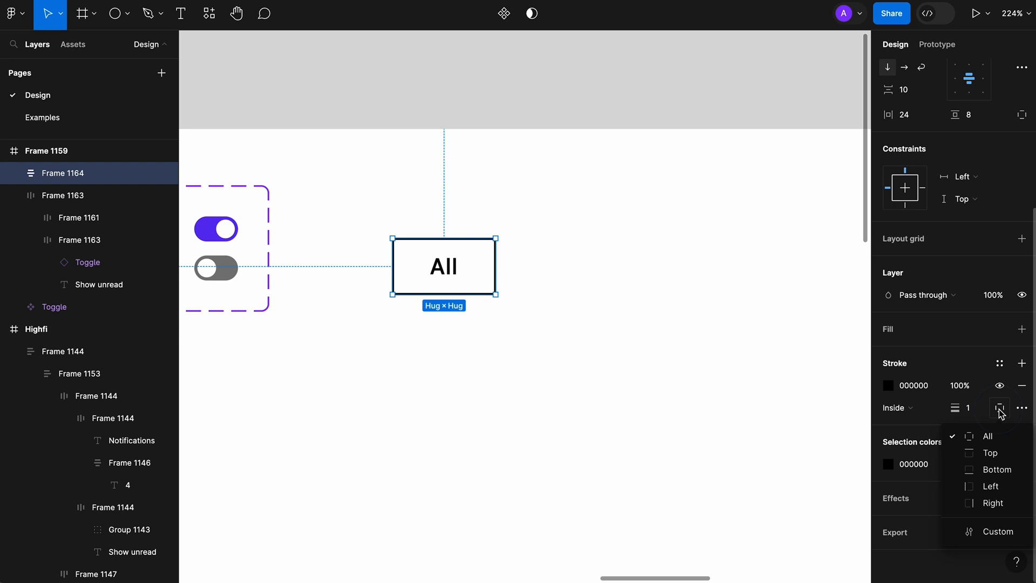
click(1010, 469)
- Set the colour of the "All" frame's bottom stroke to DFE2E6
scroll(581, 301, left, 3)
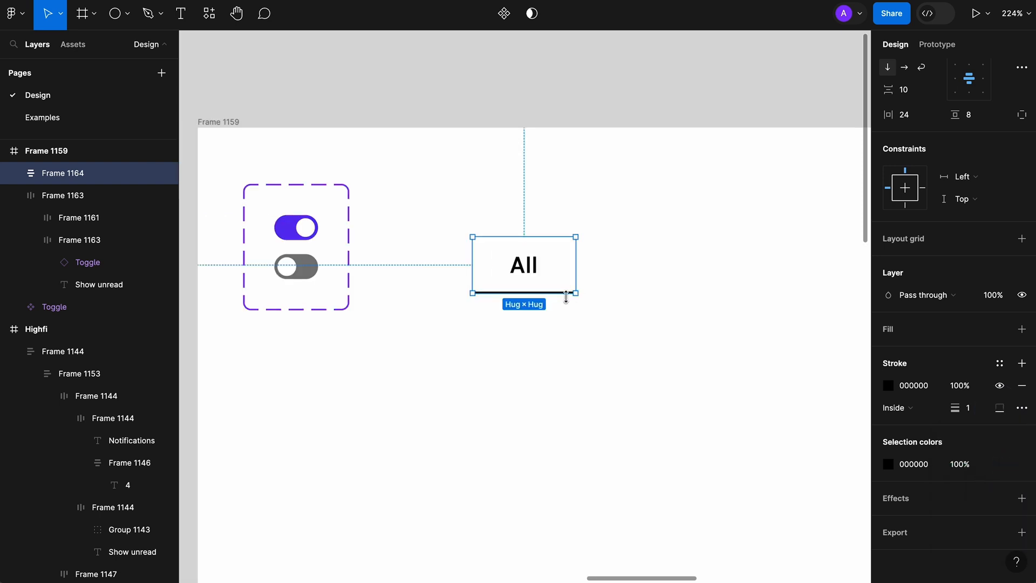
click(932, 387)
text(DFE2E6)
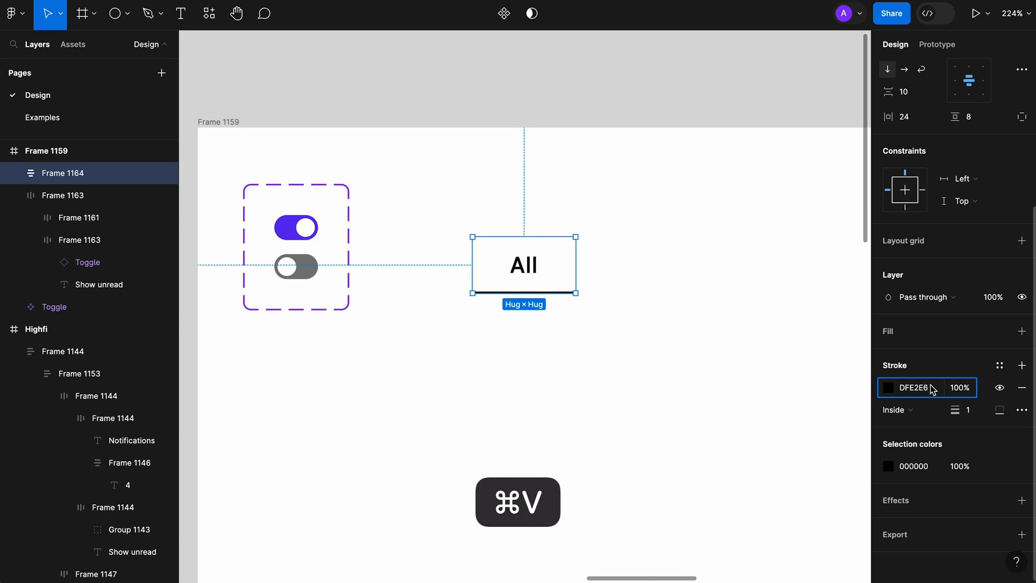
key(Tab)
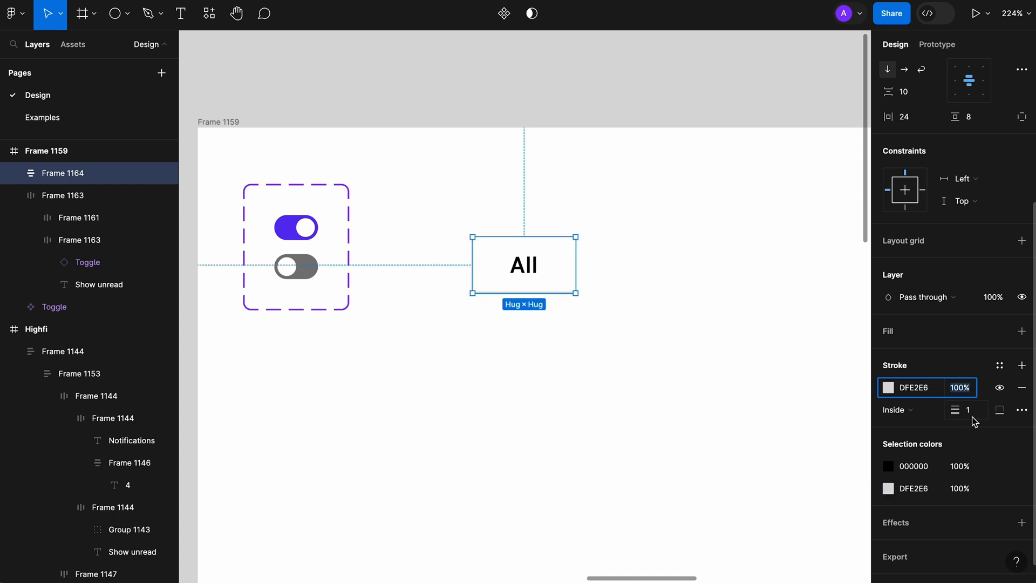
key(Escape)
- Apply the text/primary colour style to the "All" text inside the tab frame
double_click(524, 272)
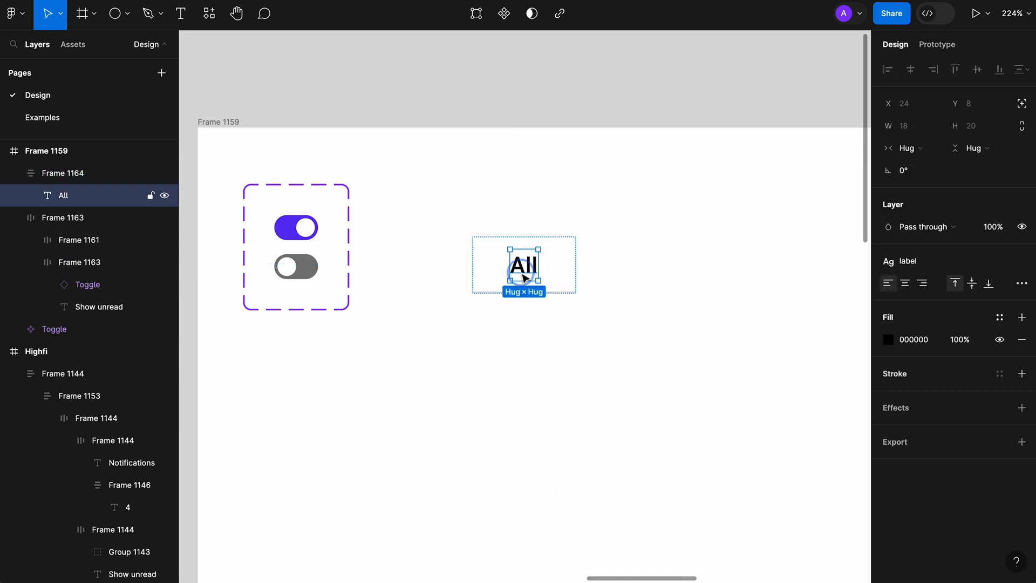
click(999, 317)
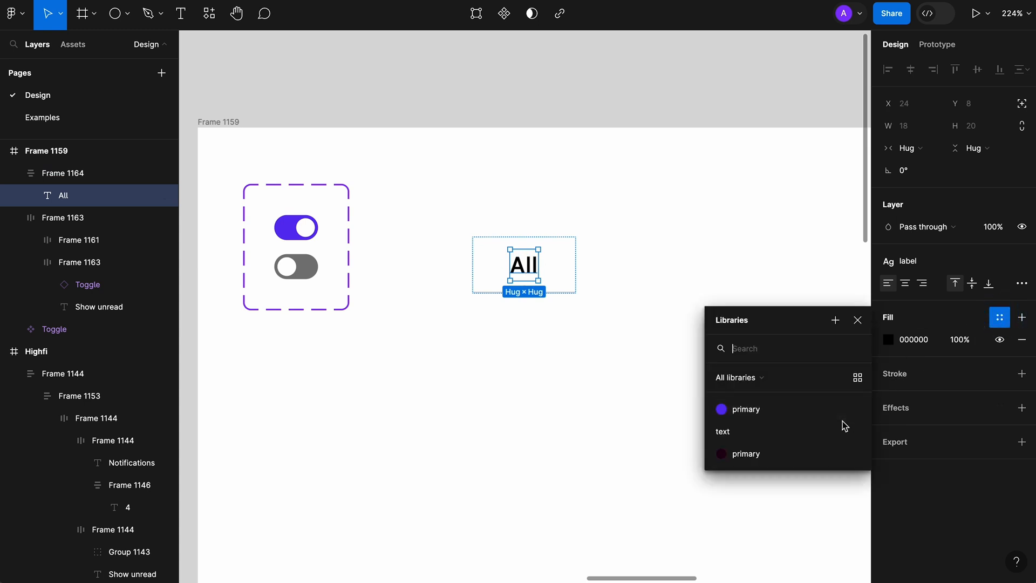
click(776, 454)
click(648, 338)
- Duplicate the "All" tab frame beside the original and apply the primary colour style to the copy's stroke
click(545, 265)
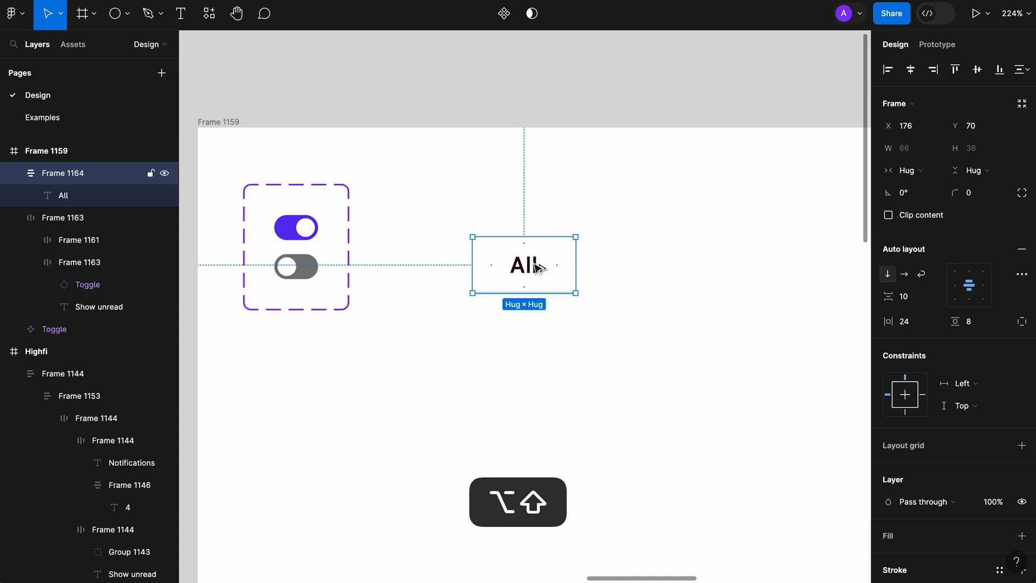
drag(526, 265, 660, 274)
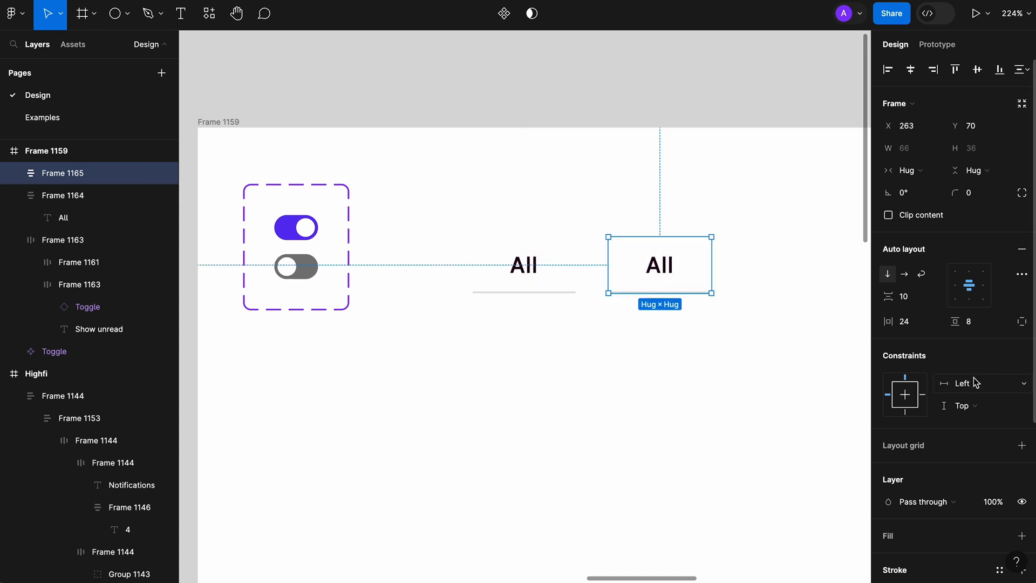
scroll(976, 382, down, 5)
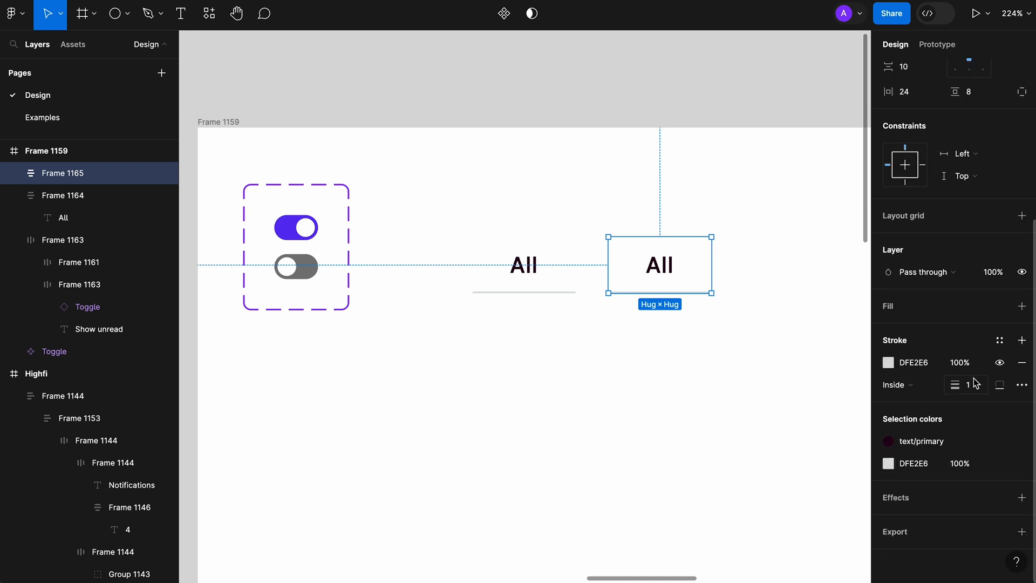
click(1000, 340)
click(797, 432)
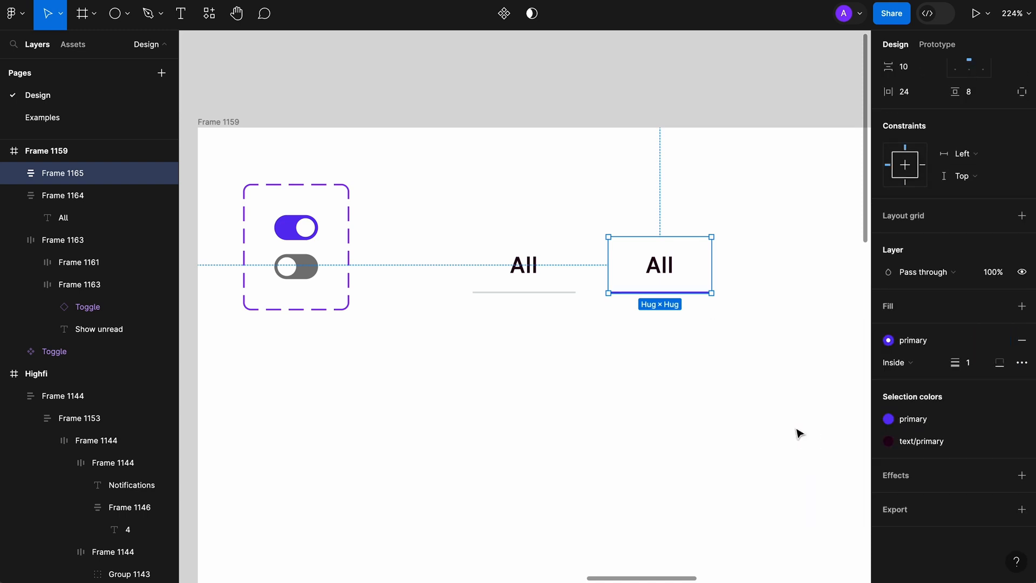
- Set the purple bottom stroke's weight to 3
click(972, 363)
key(Up)
key(Up)
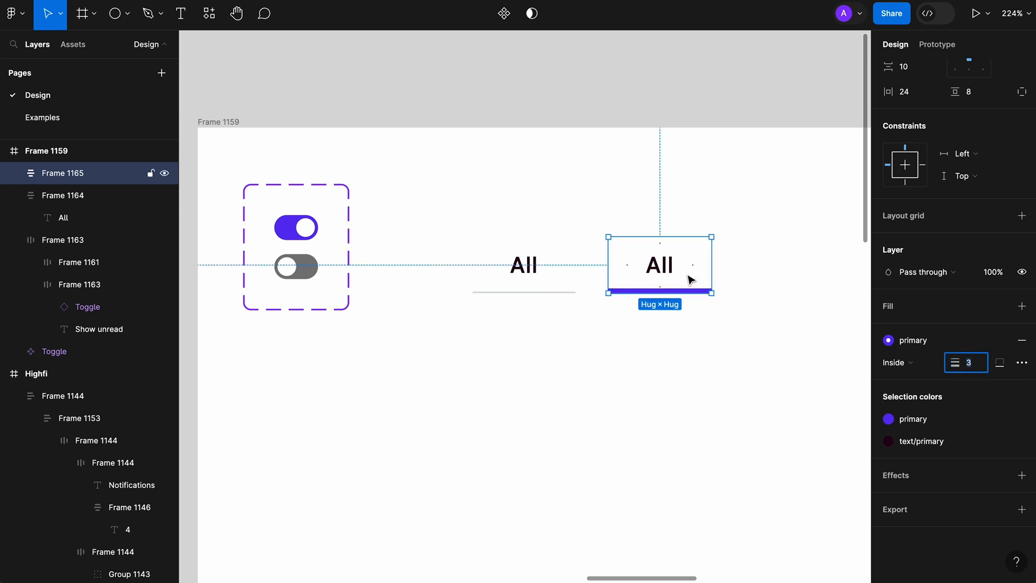
click(620, 350)
- Stack the purple-underlined tab directly above the grey-underlined one, and shift both slightly down
drag(659, 270, 540, 233)
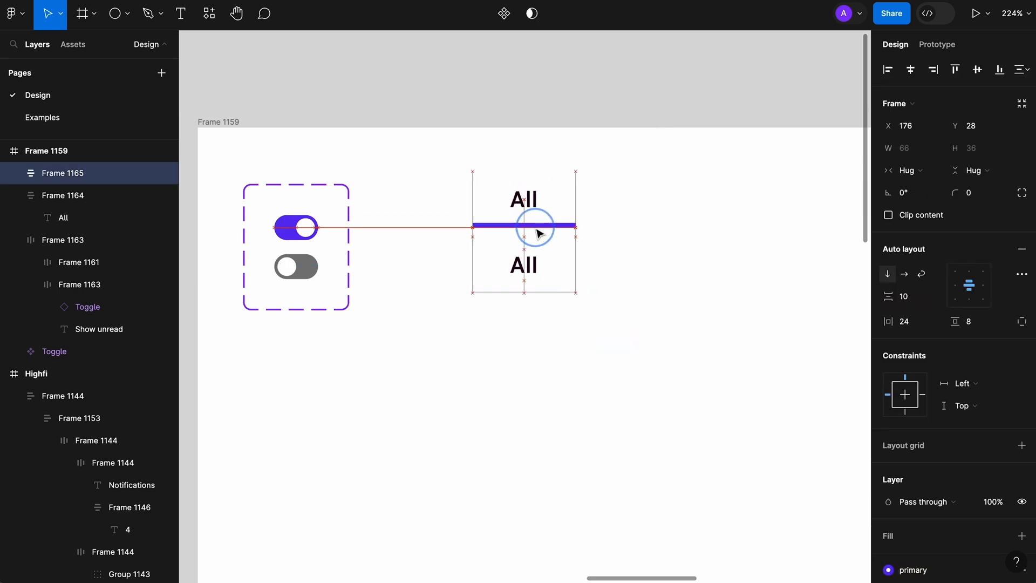
shift+click(539, 272)
drag(553, 274, 554, 286)
click(561, 150)
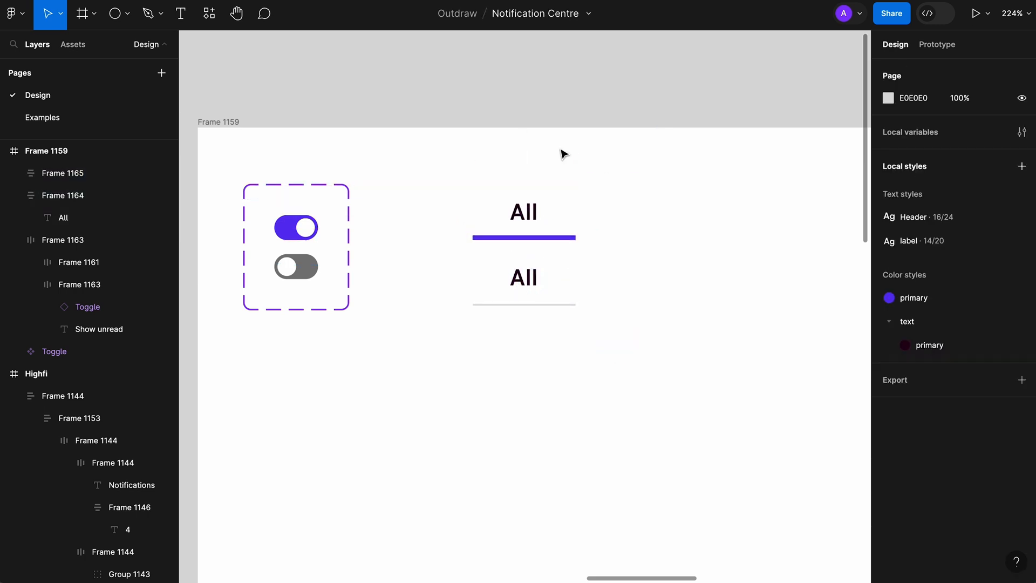
- Rename the purple-underlined tab frame as "tab/active"
click(541, 213)
double_click(76, 173)
text(ta)
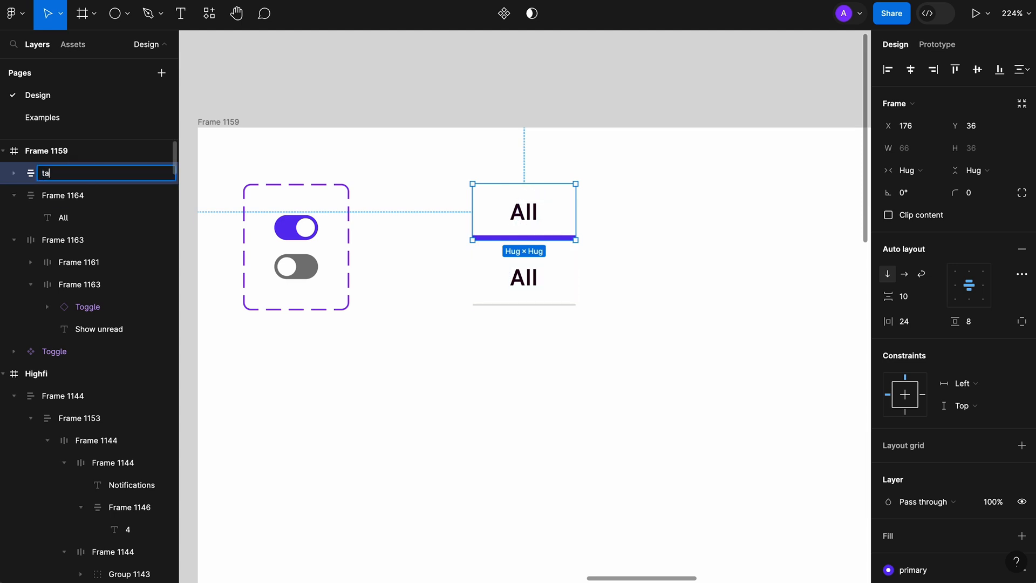
text(b/active)
key(Return)
key(super+c)
- Rename the grey-underlined tab frame as "tab / default"
click(555, 292)
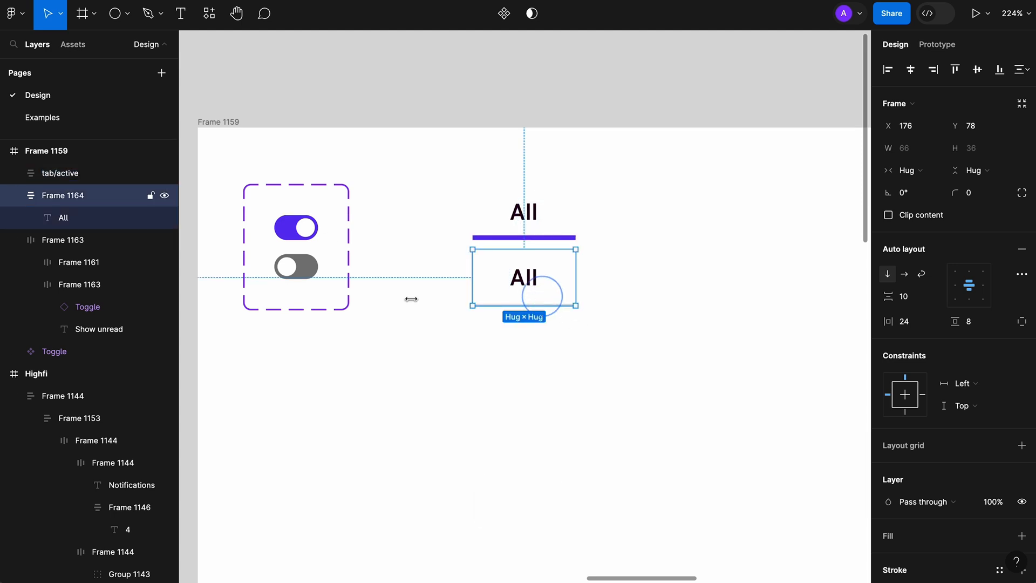
double_click(84, 201)
text(tab / default)
key(Return)
- Combine the active and default tab frames into a component set
click(440, 174)
drag(439, 173, 607, 306)
click(498, 11)
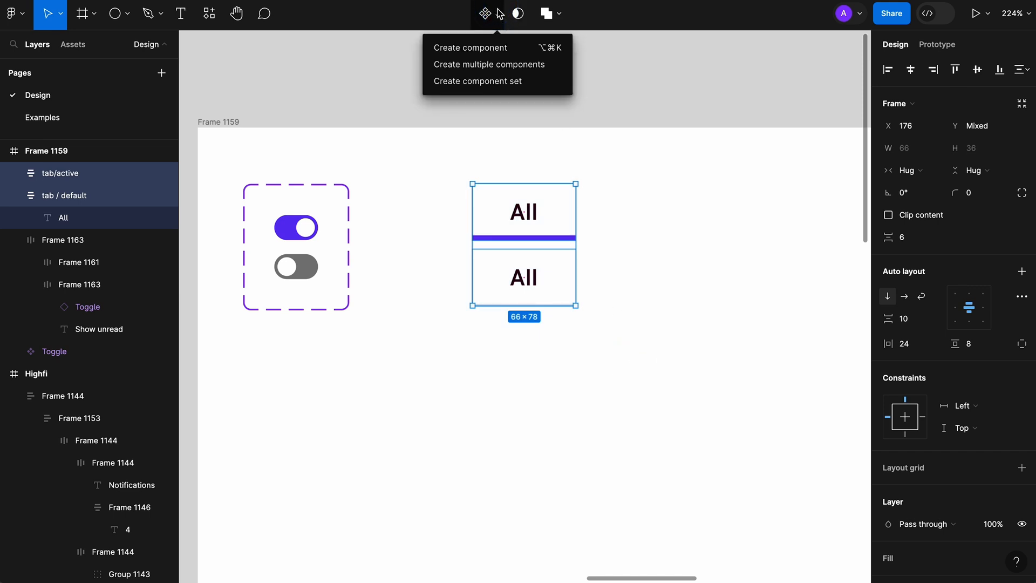
click(502, 85)
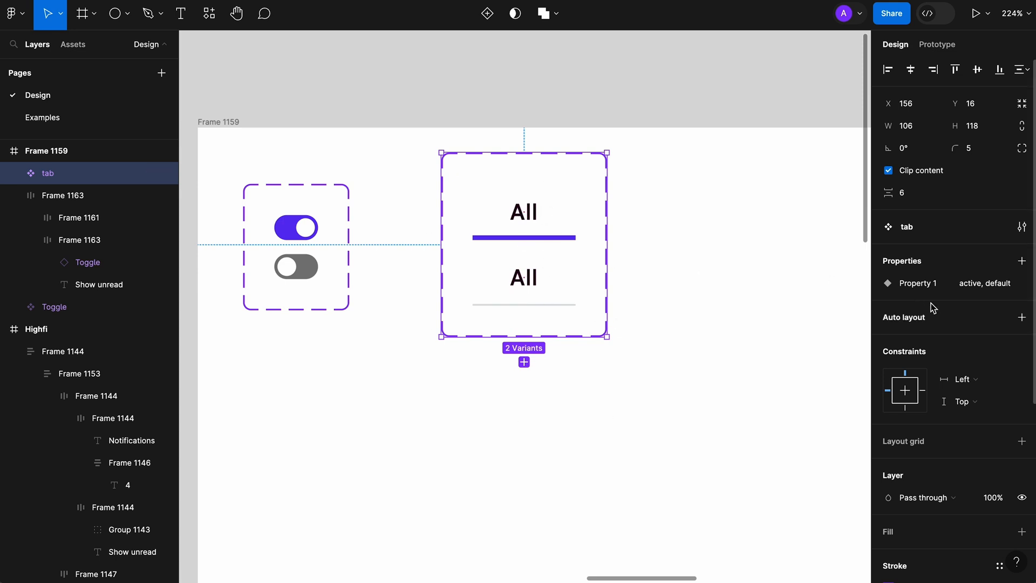
- Rename the tab component set's variant property as "State"
double_click(918, 290)
text(State)
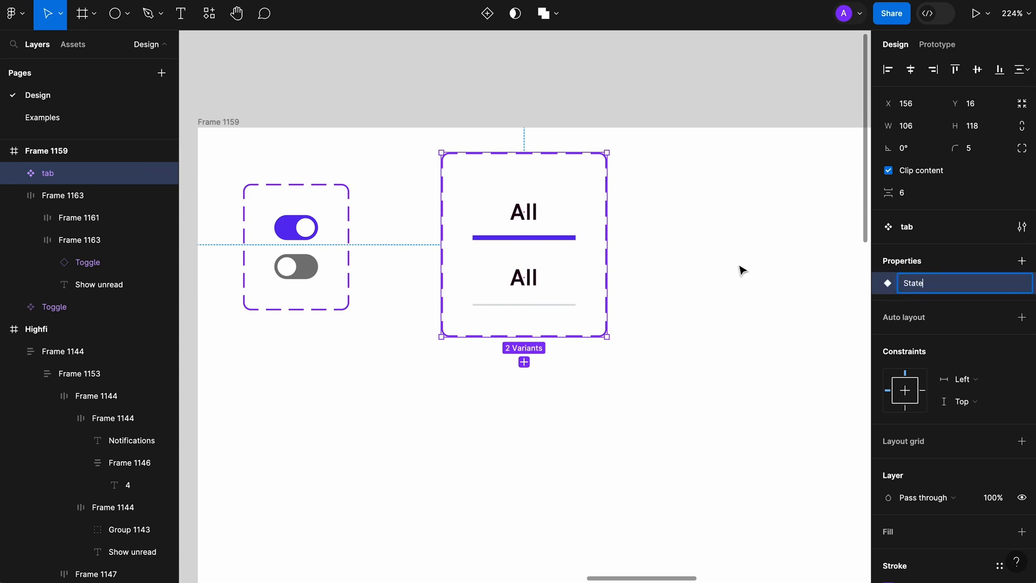
click(703, 254)
- Place an instance of the tab component under the Notifications heading, aligned with the heading's left edge
click(73, 44)
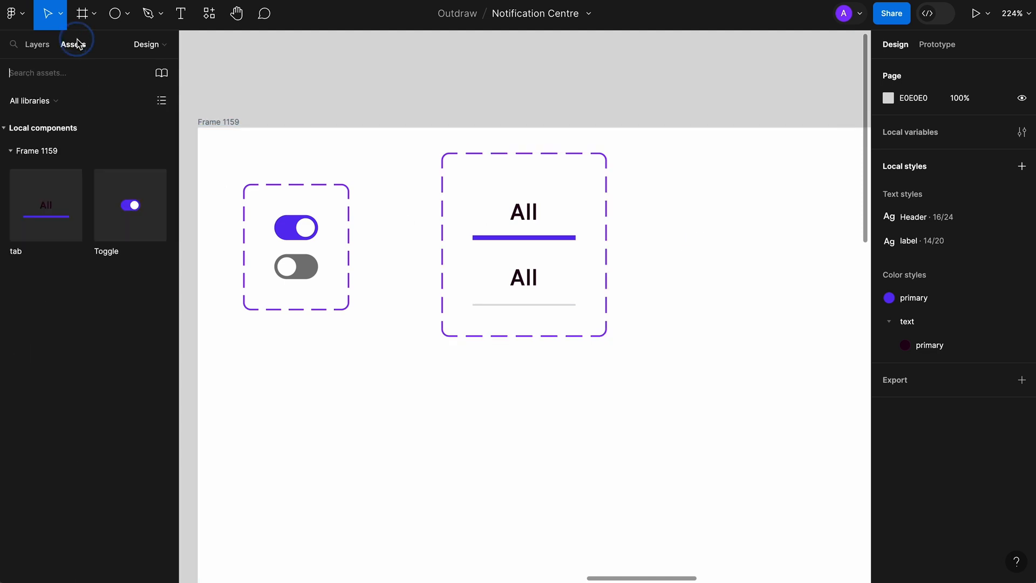
drag(37, 218, 505, 469)
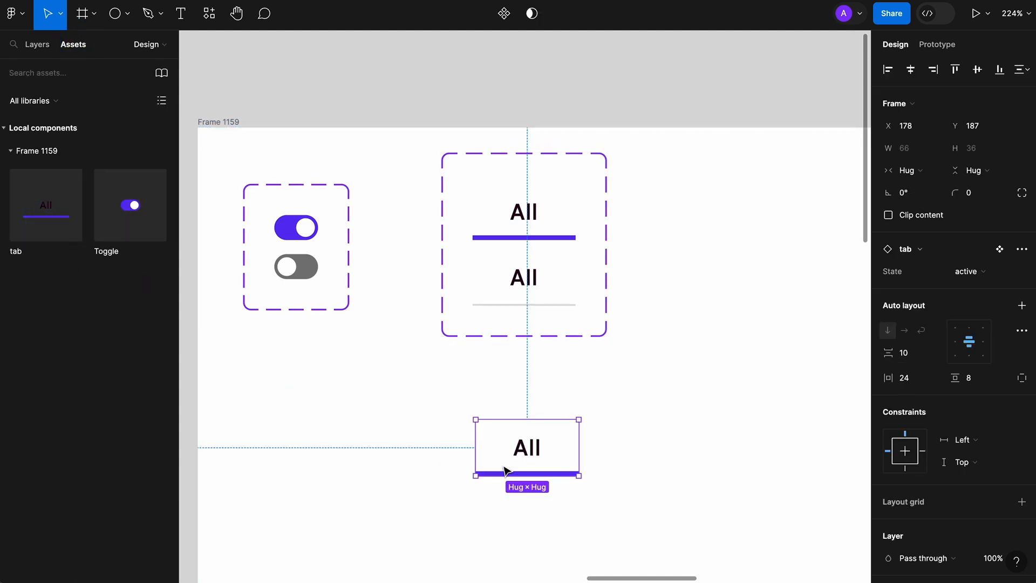
scroll(578, 329, down, 5)
click(578, 328)
drag(534, 347, 560, 492)
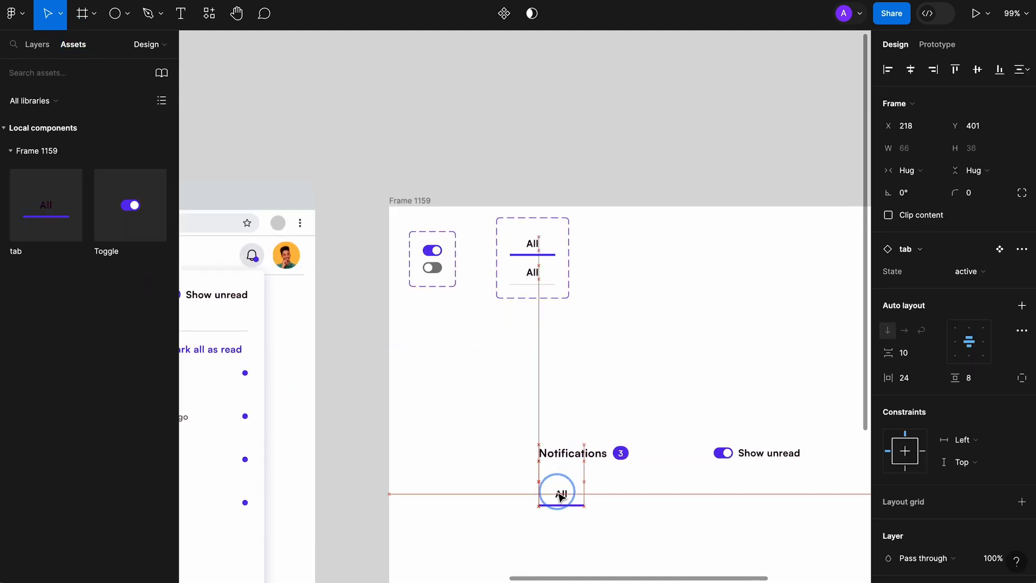
- Duplicate the All tab directly to its right, relabel the copy "My tasks" and set its State to default
scroll(559, 495, down, 3)
scroll(559, 495, right, 2)
scroll(495, 338, up, 5)
drag(492, 337, 569, 340)
double_click(564, 332)
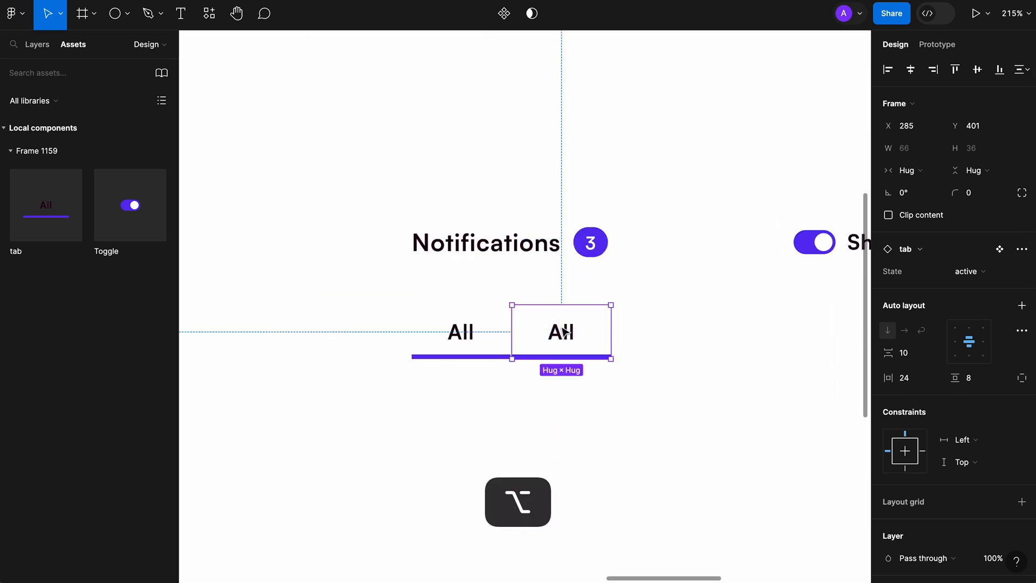
text(My tasks)
key(Escape)
click(969, 272)
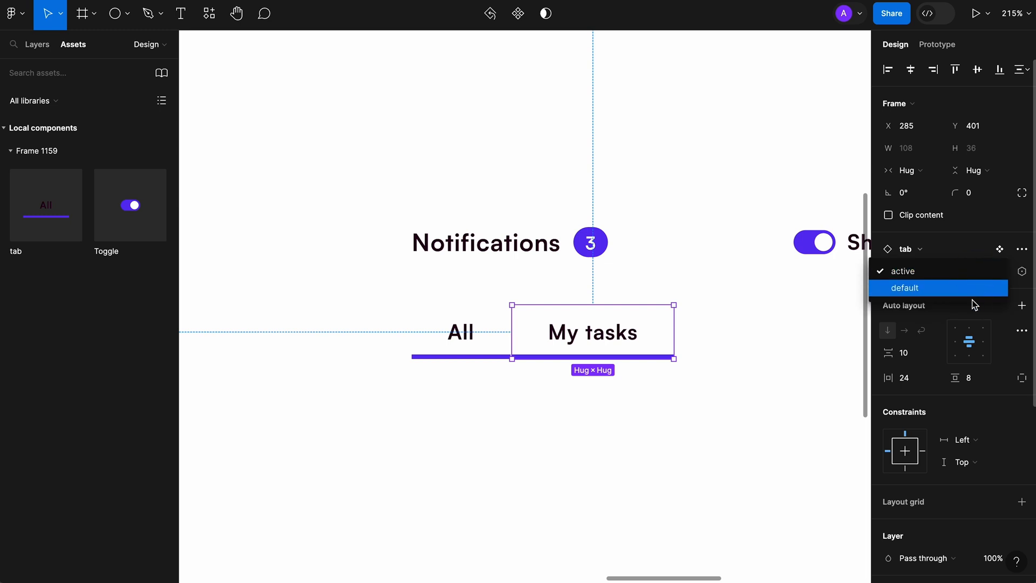
click(969, 287)
- Duplicate the My tasks tab to its right and relabel the copy "Favourites"
drag(578, 343, 739, 343)
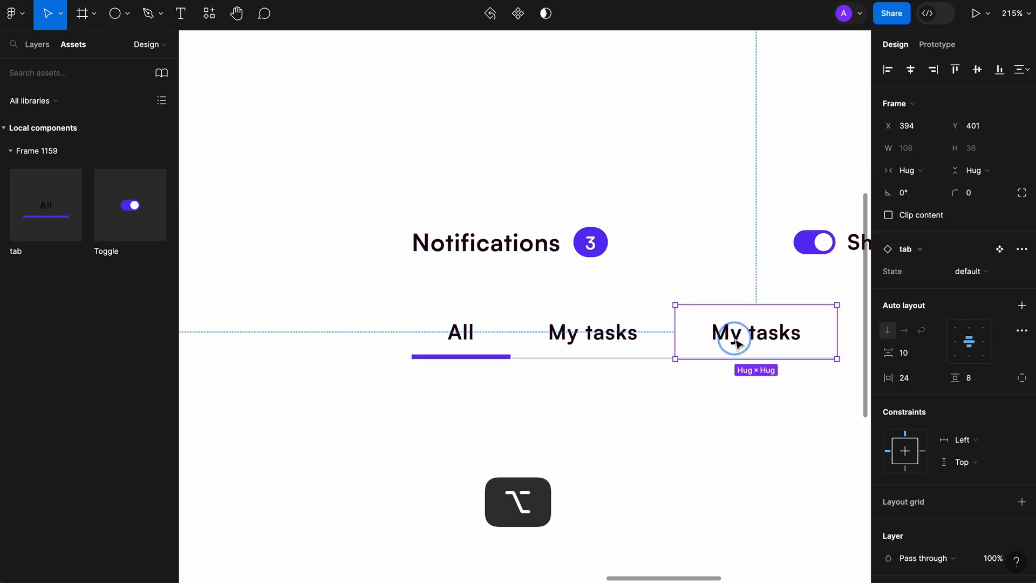
key(Return)
key(Return)
text(Favourites)
key(Escape)
- Frame the three tabs together, apply a horizontal auto layout and set the spacing between them to 0
scroll(699, 400, down, 5)
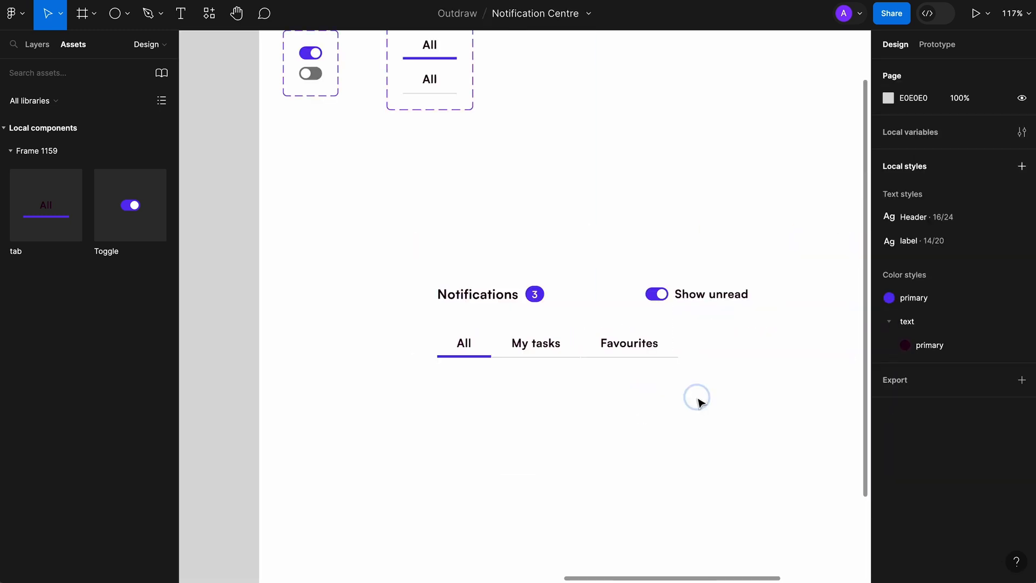
drag(698, 399, 432, 347)
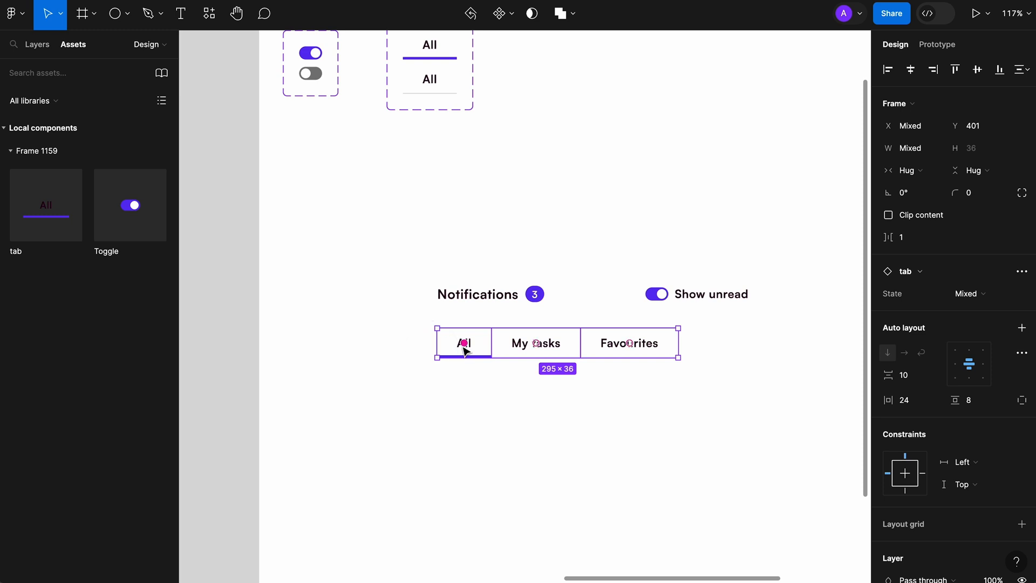
key(alt+super+g)
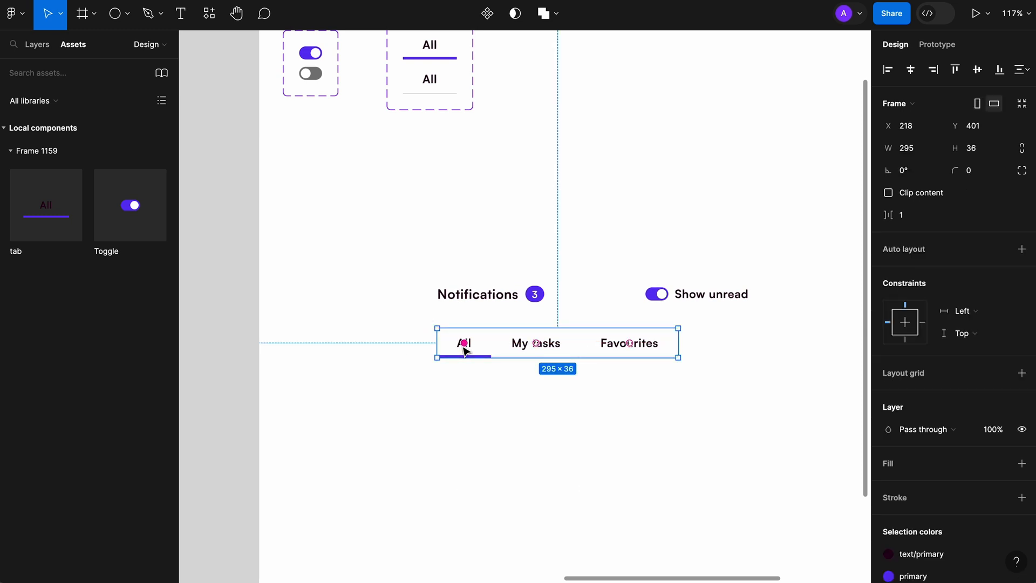
key(shift+a)
click(913, 301)
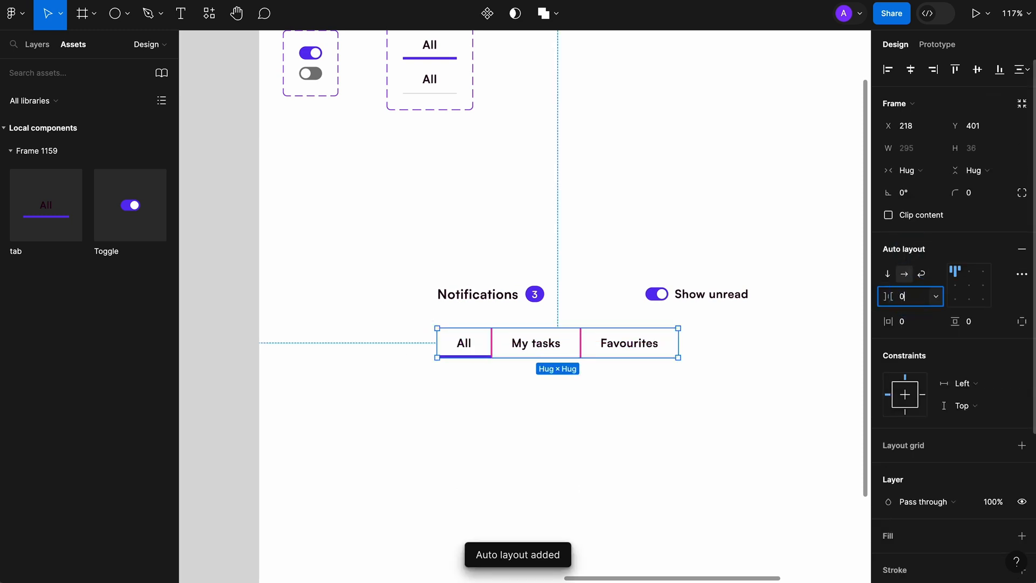
- Set the spacing between the tabs in the tab row to 0
key(Tab)
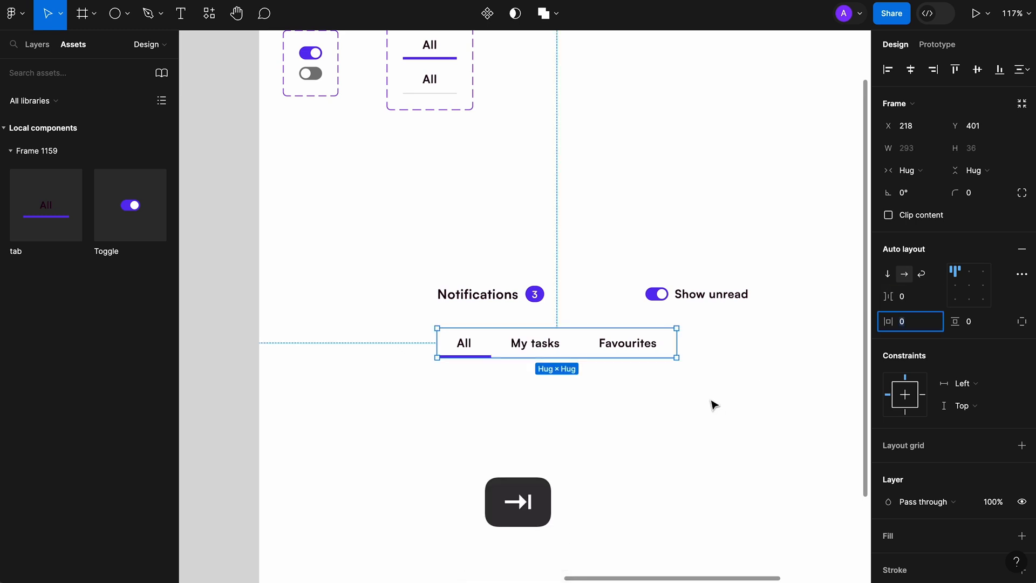
click(675, 426)
scroll(676, 426, up, 1)
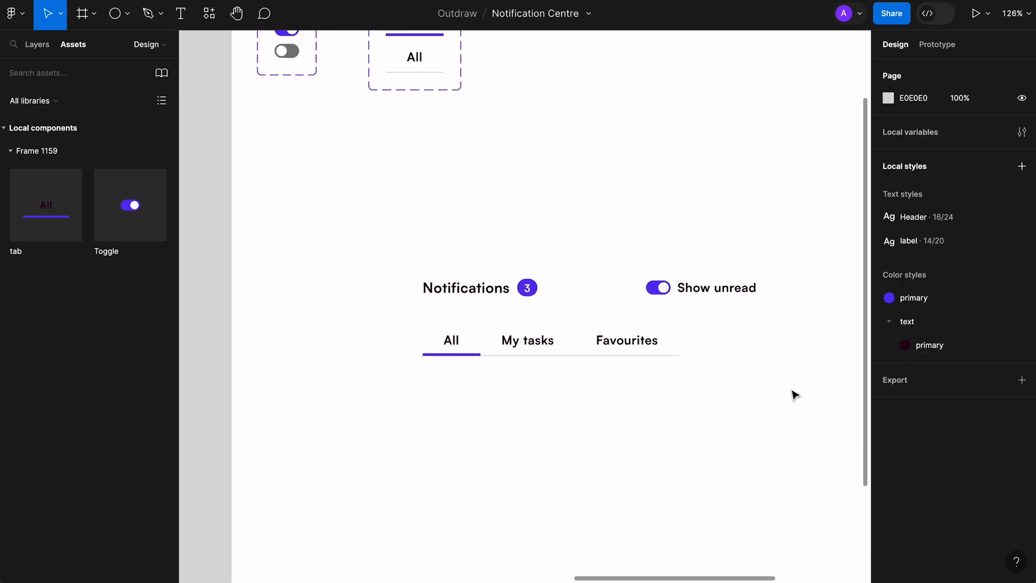
- Frame the Notifications title row and the tab row together and name the new frame Header
scroll(804, 417, down, 5)
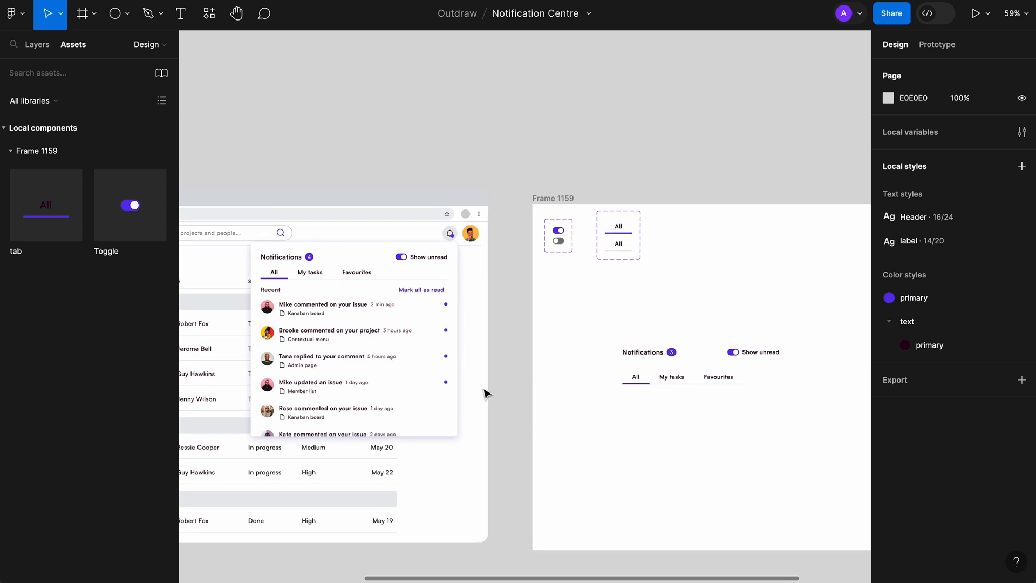
scroll(213, 324, up, 8)
scroll(493, 199, down, 3)
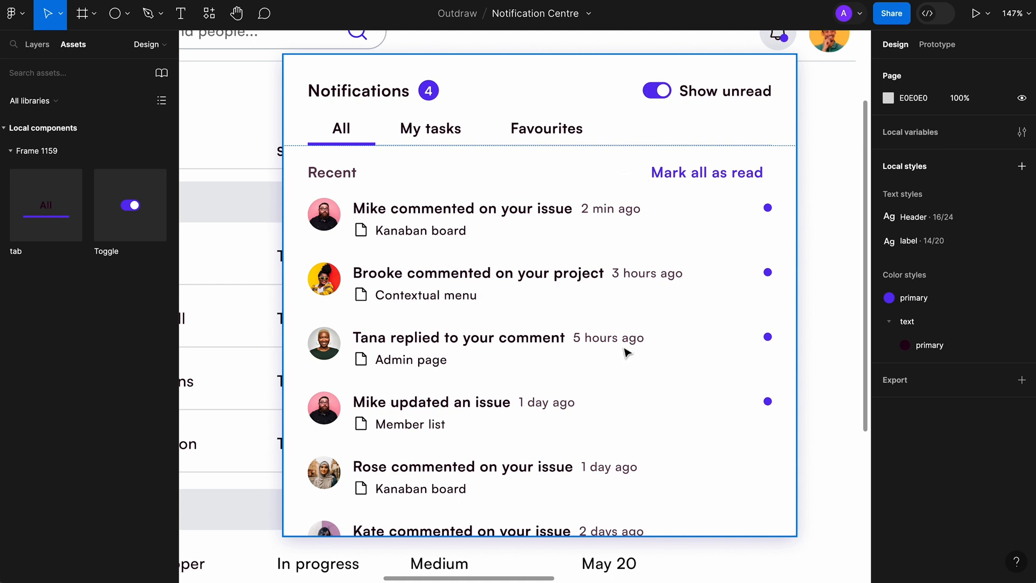
scroll(312, 313, down, 5)
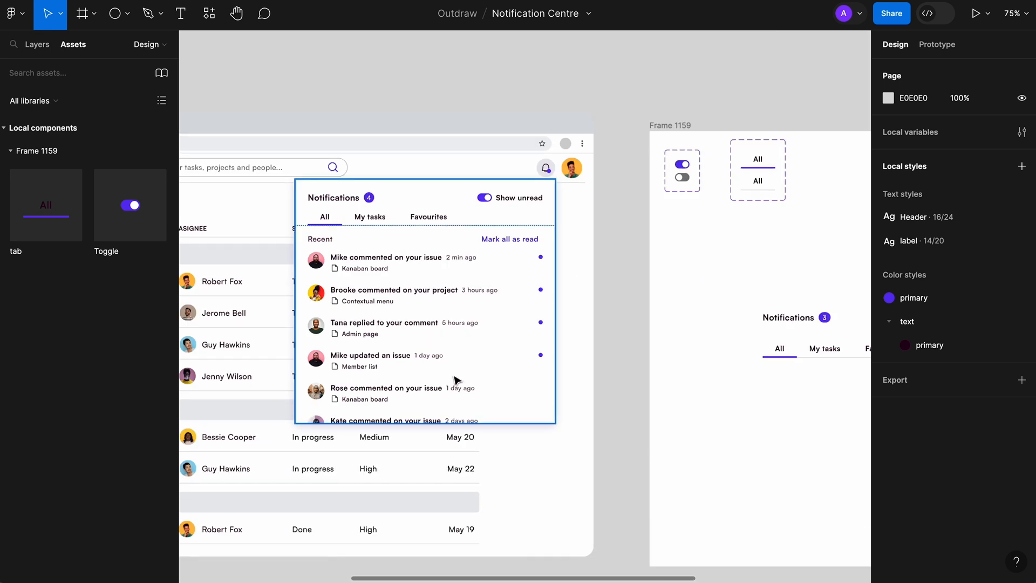
scroll(674, 320, right, 5)
scroll(748, 343, up, 5)
drag(747, 343, 329, 193)
key(super+alt+g)
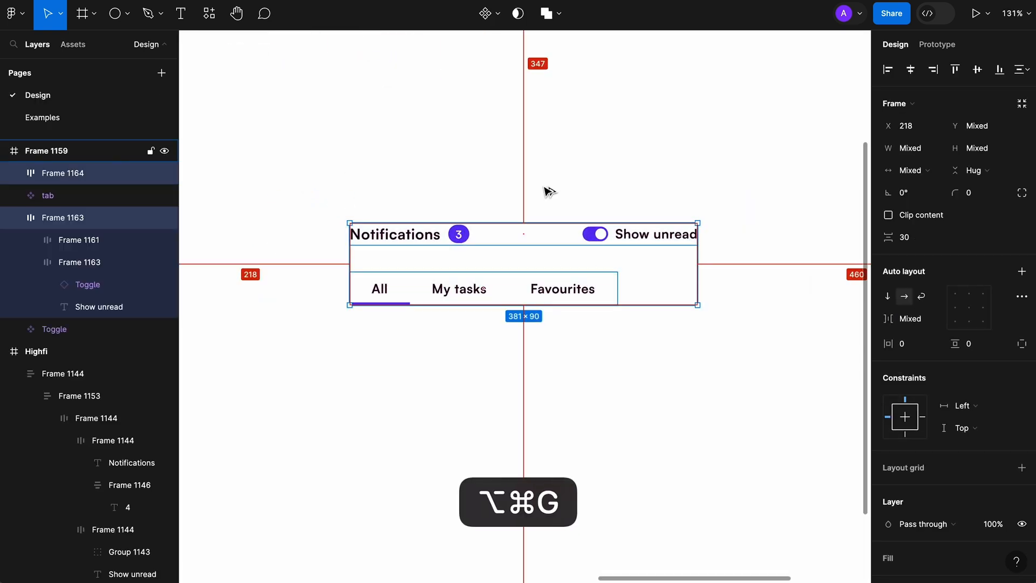
double_click(63, 173)
text(Header)
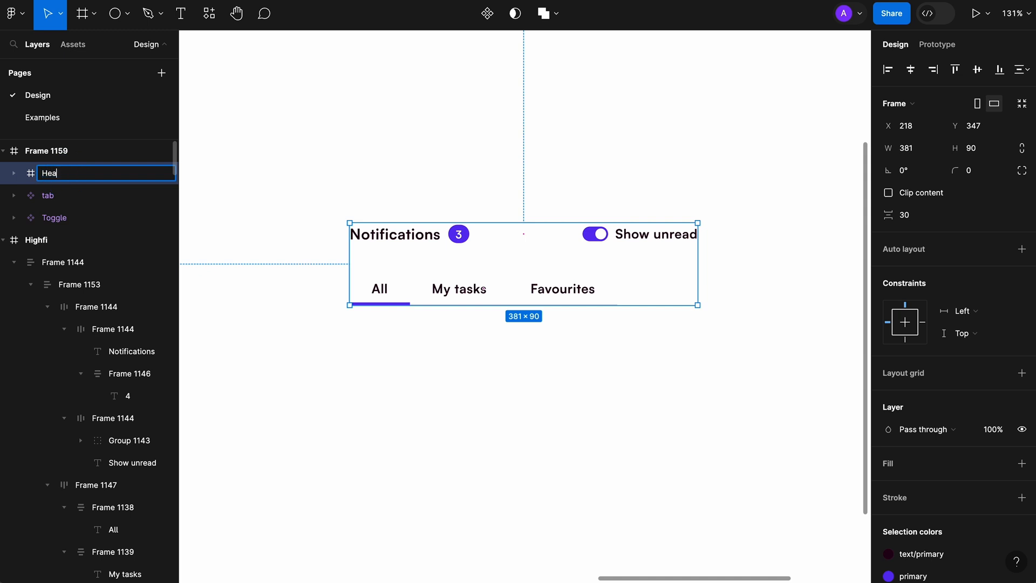
key(Return)
- Add vertical auto layout to the Header frame and set its horizontal padding to 24
click(916, 251)
click(916, 323)
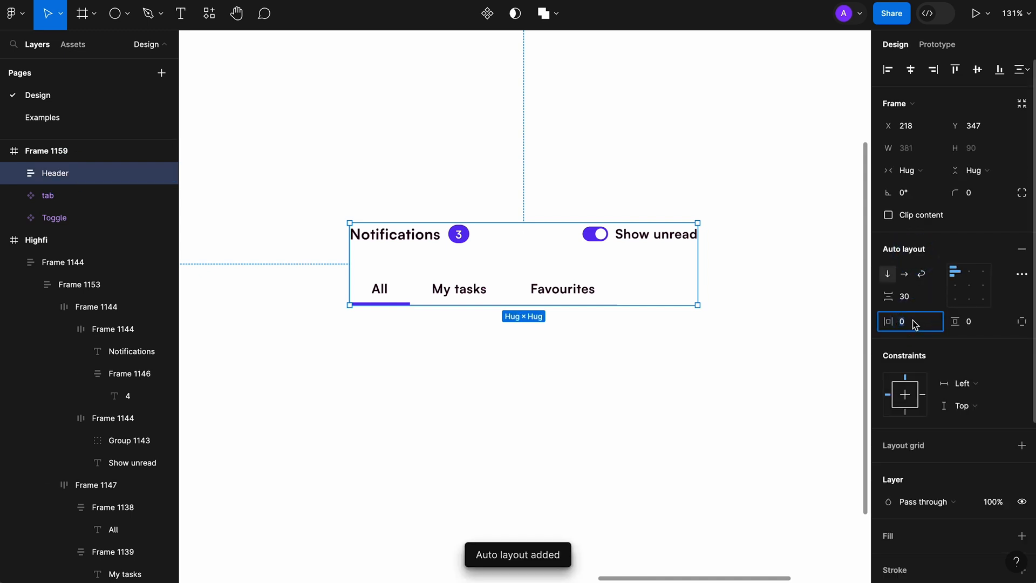
text(24)
key(Tab)
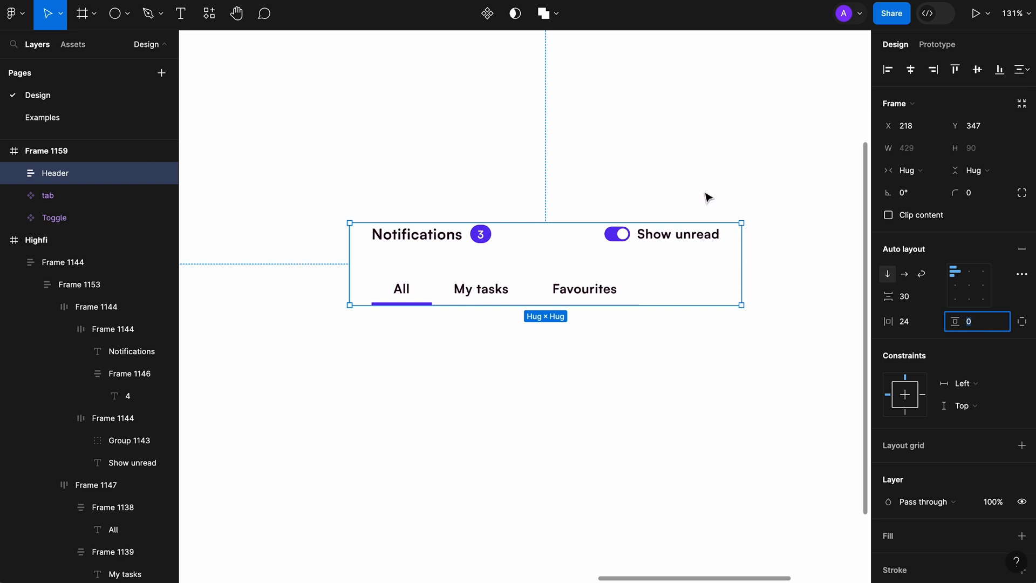
- Switch the Header frame to individual side paddings and set only the top padding to 24
click(1024, 322)
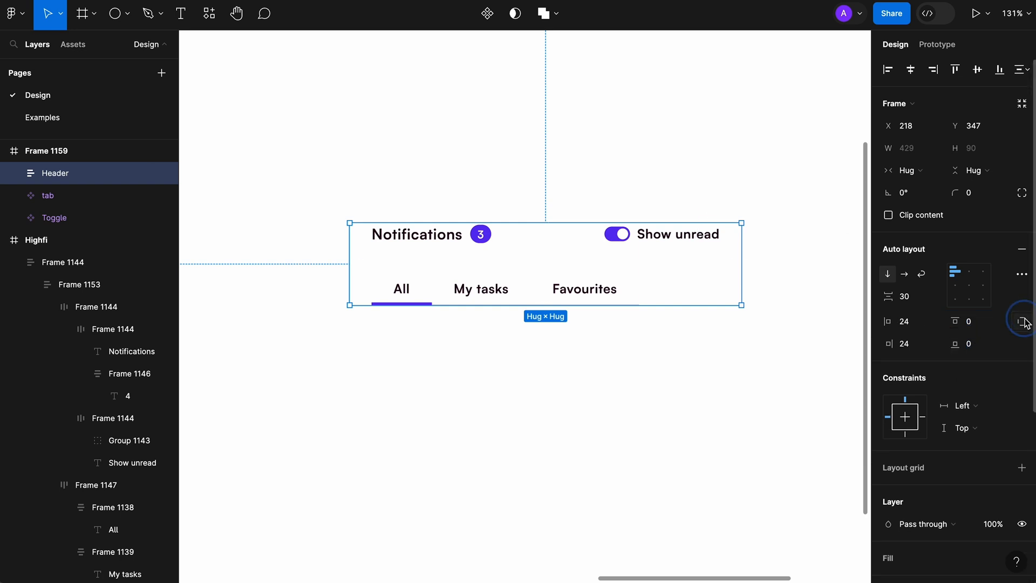
click(1025, 324)
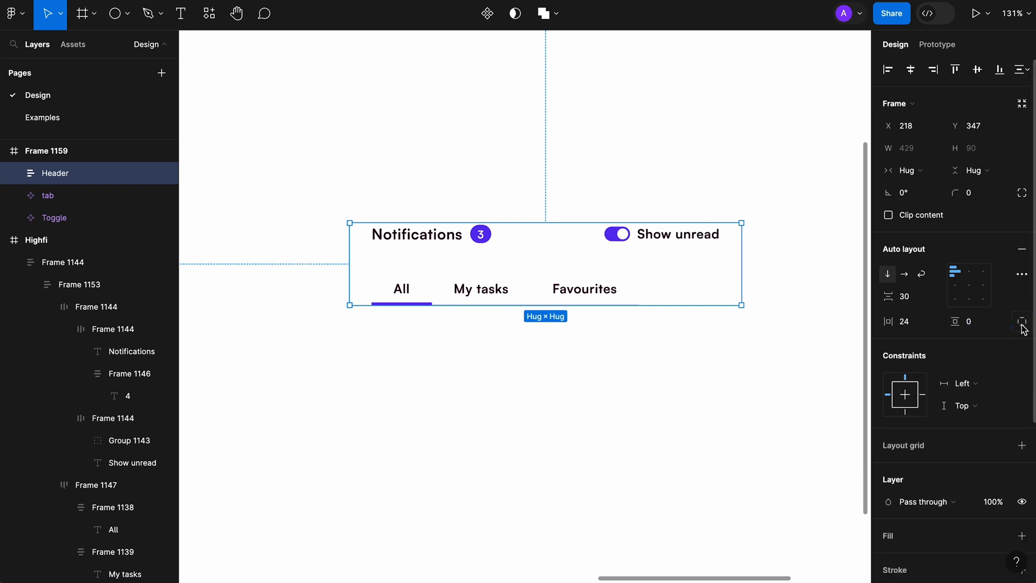
click(1025, 324)
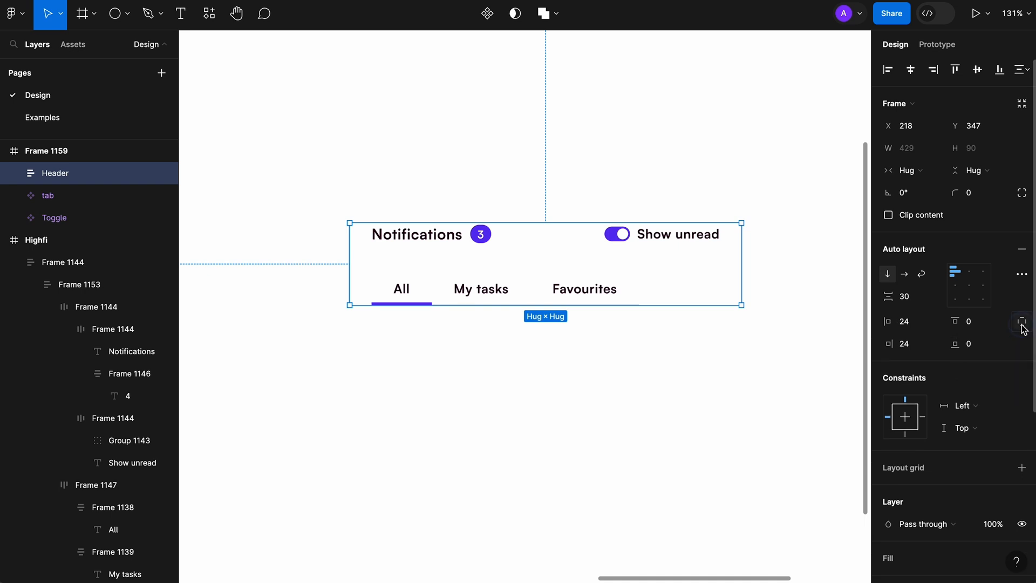
click(979, 320)
text(24)
key(Tab)
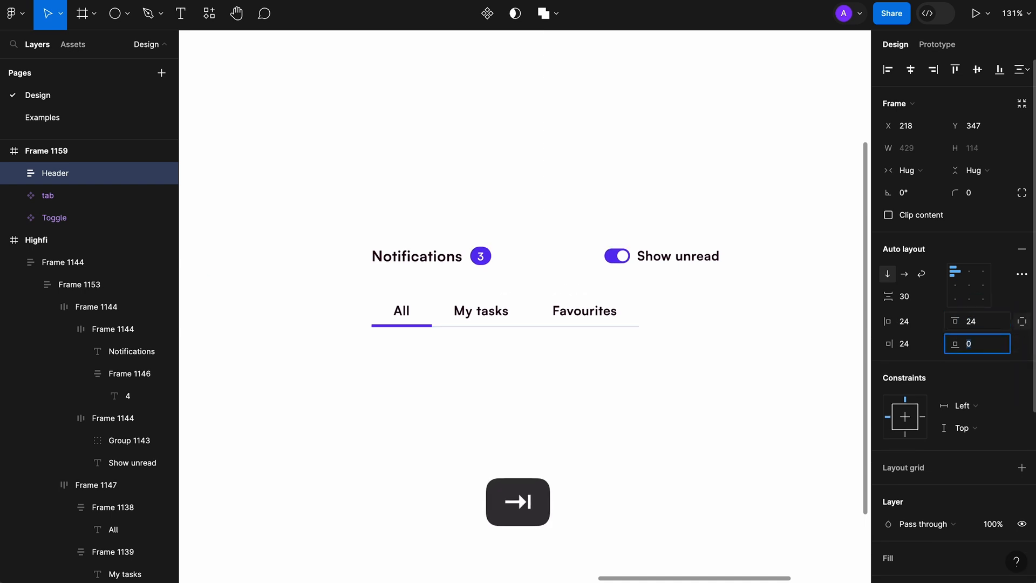
key(Escape)
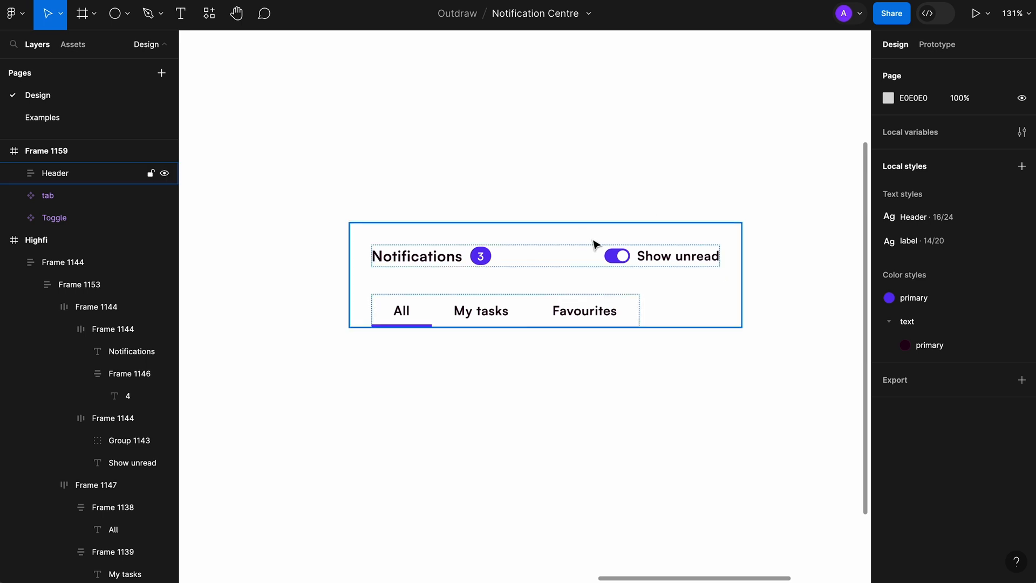
- Make the tab row inside the Header fill the container's width
scroll(648, 378, up, 2)
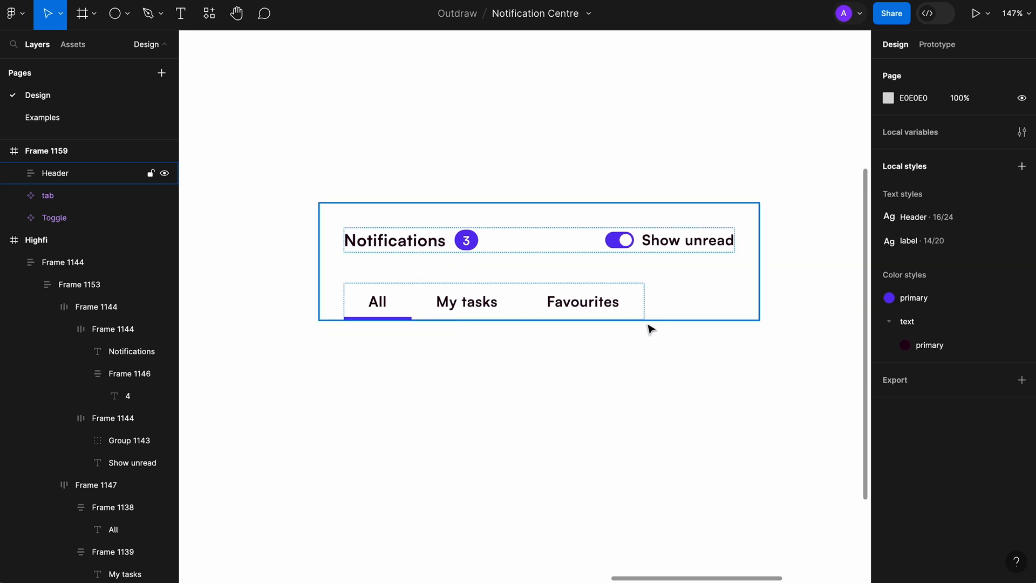
double_click(613, 299)
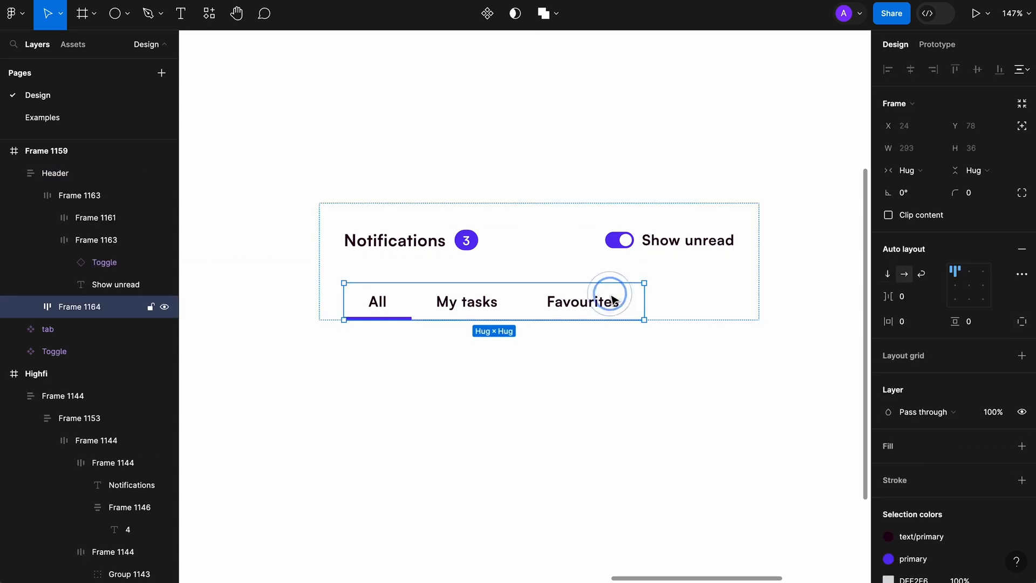
click(932, 177)
click(937, 185)
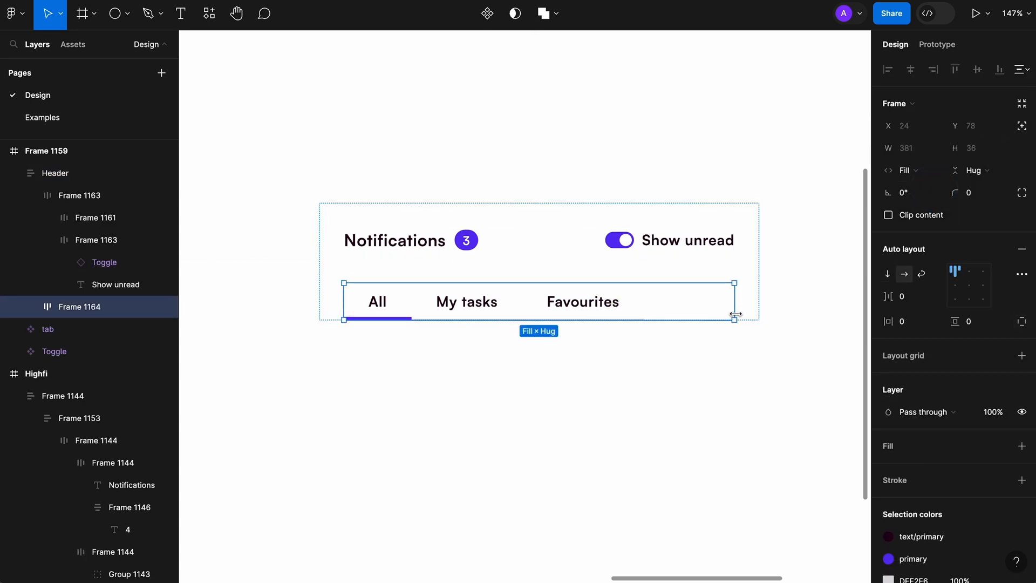
click(738, 374)
click(669, 302)
click(673, 305)
scroll(1013, 365, down, 4)
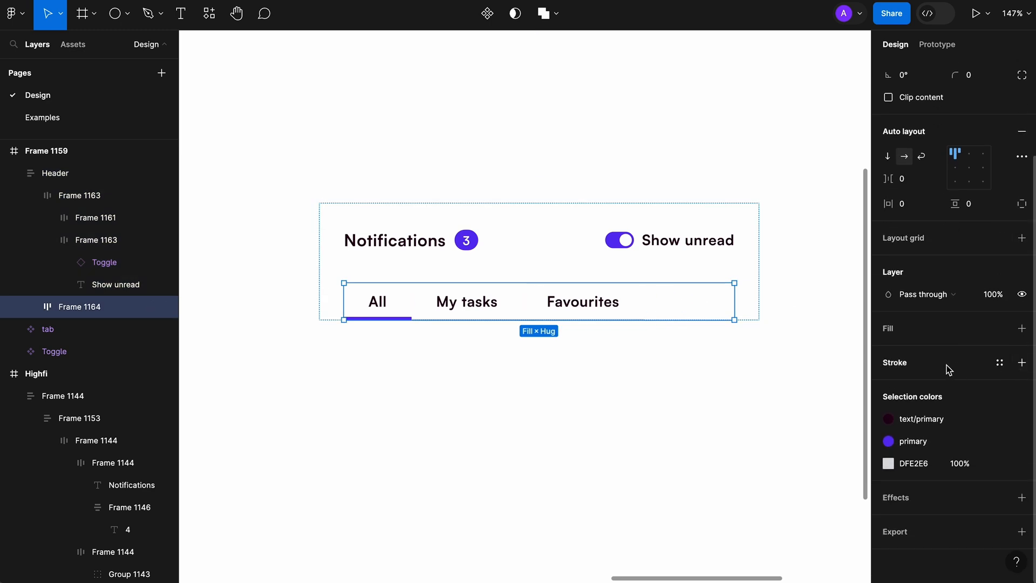
click(623, 393)
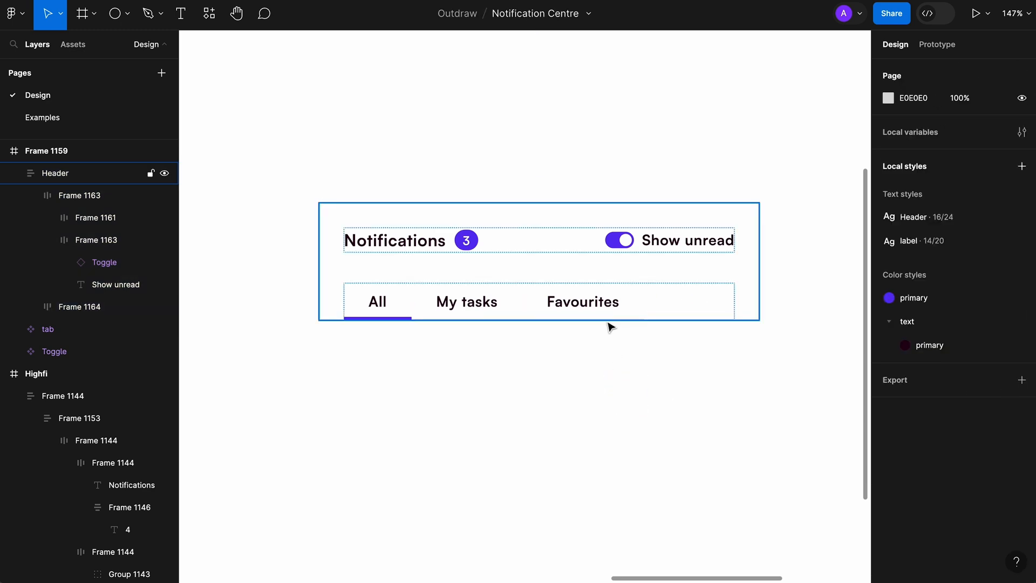
- Add an inside stroke of weight 1 to the tab row, on its bottom side only
click(687, 297)
click(916, 480)
scroll(917, 484, down, 3)
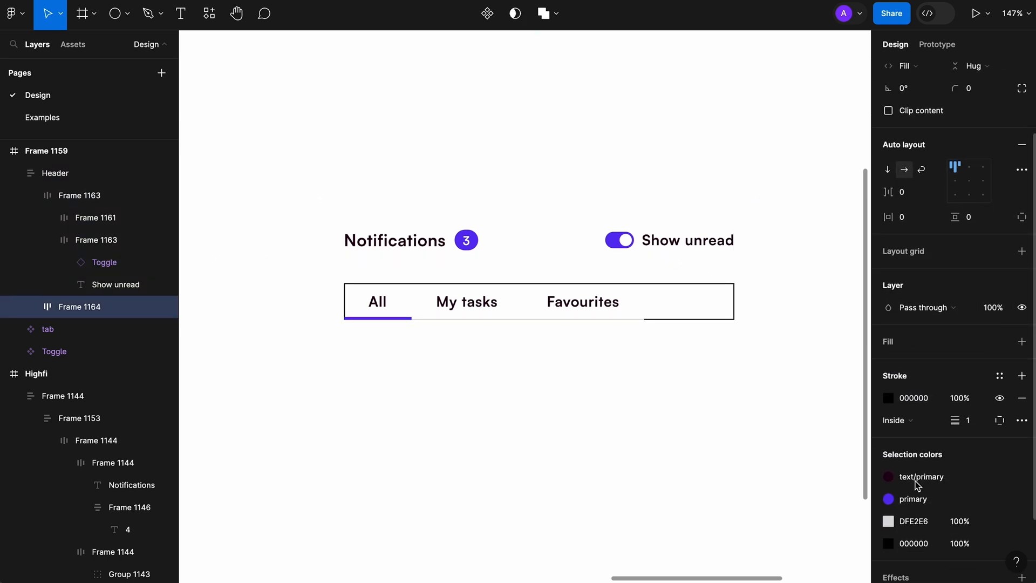
click(1000, 380)
click(996, 442)
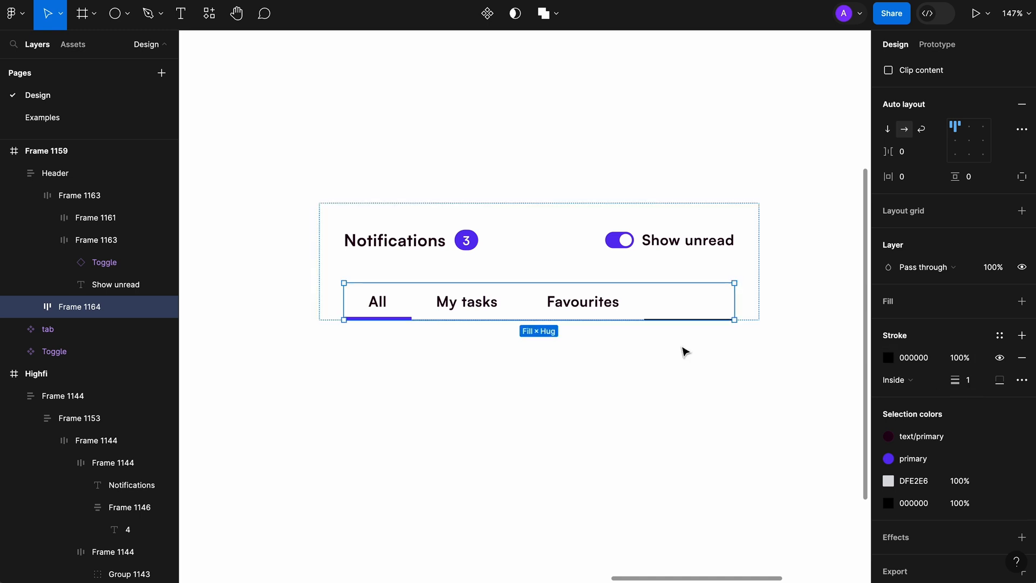
click(603, 340)
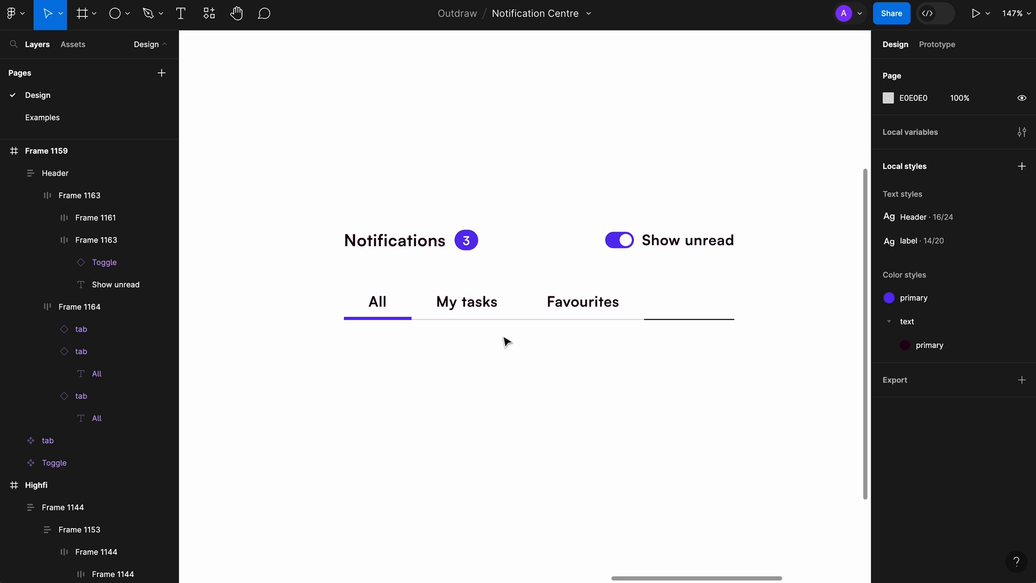
- Change the tab row's bottom stroke colour to DFE2E6
click(643, 315)
click(647, 318)
scroll(921, 467, down, 1)
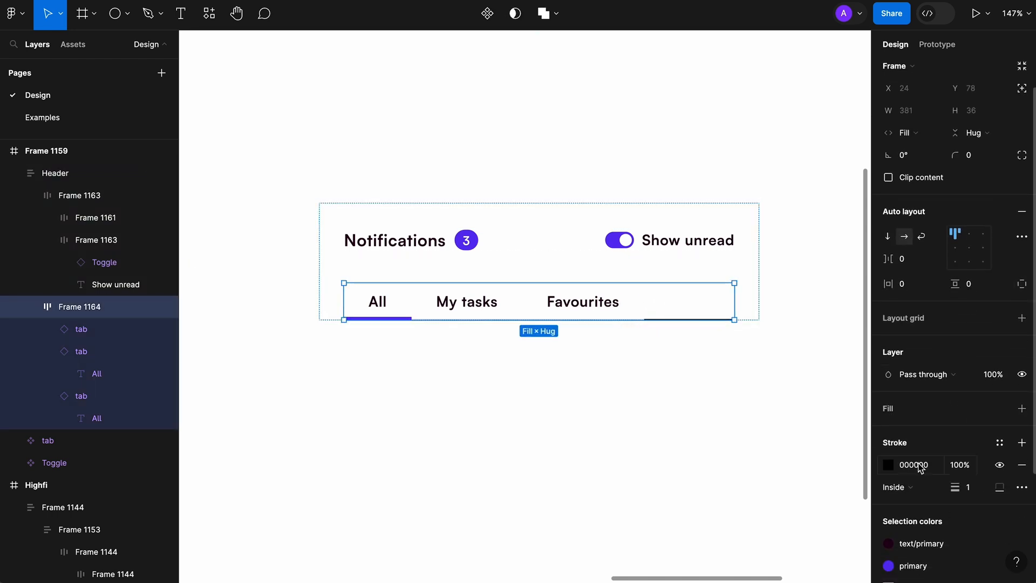
click(920, 467)
key(ctrl+v)
key(Tab)
click(726, 364)
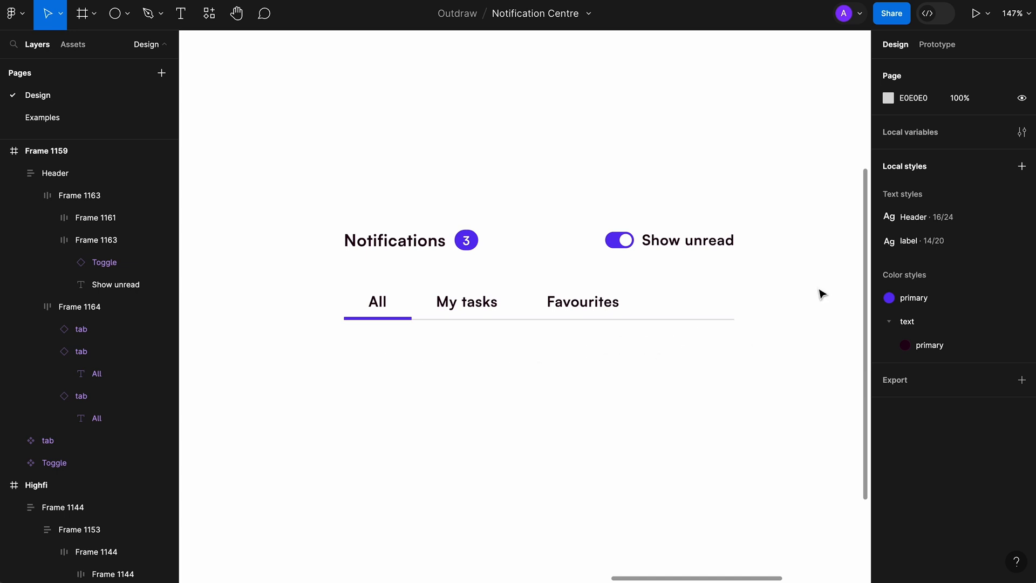
- Check the tab row's bottom stroke against the stroke of the Favourites tab
click(668, 301)
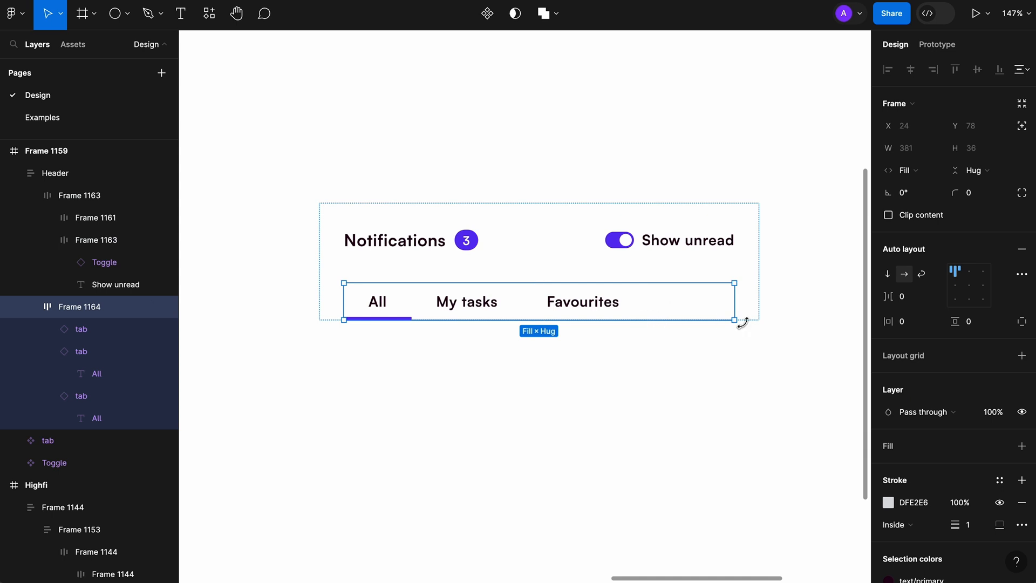
click(598, 312)
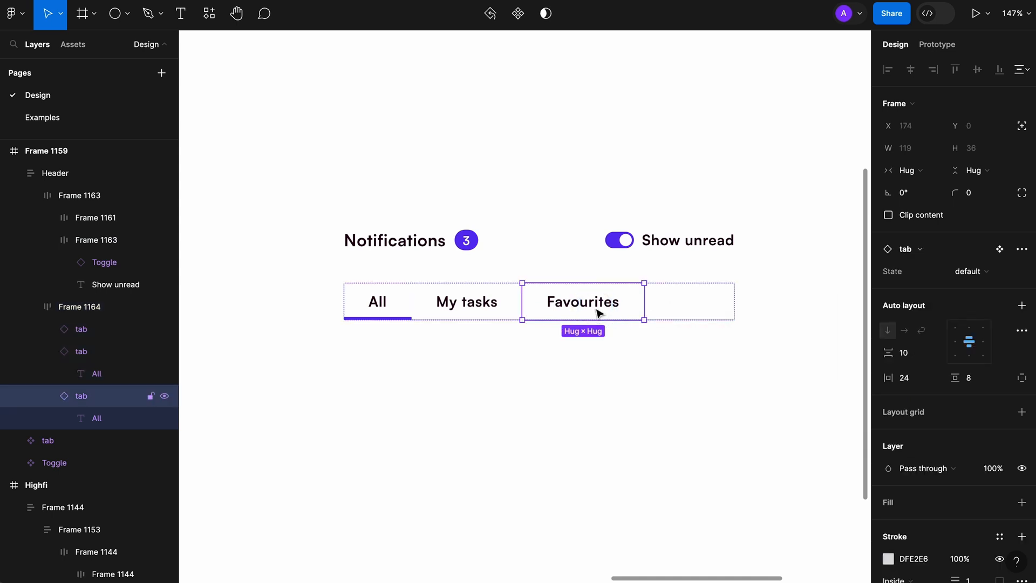
click(529, 370)
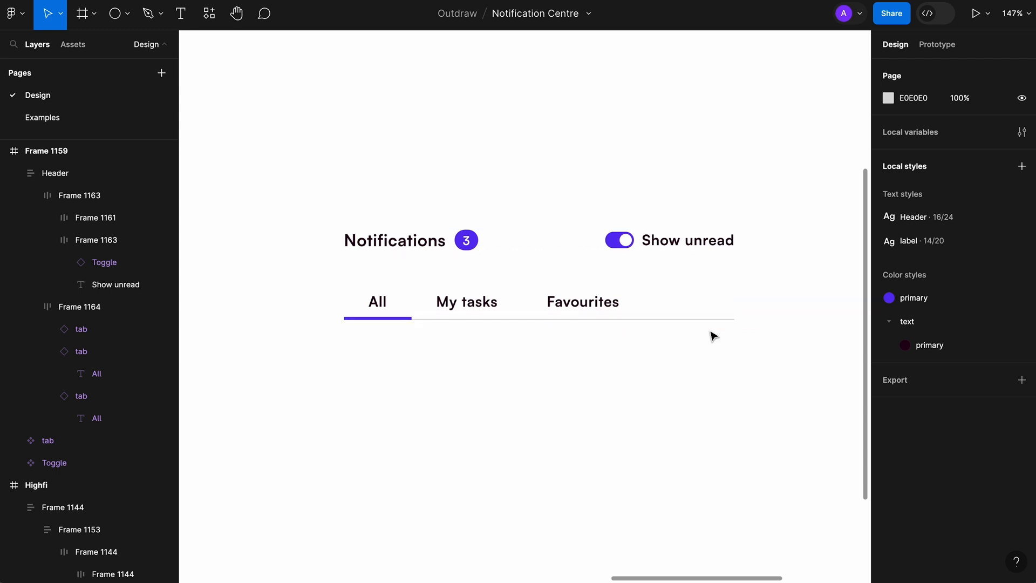
- Make the Notifications title row fill the Header's width instead of using a fixed width
double_click(693, 250)
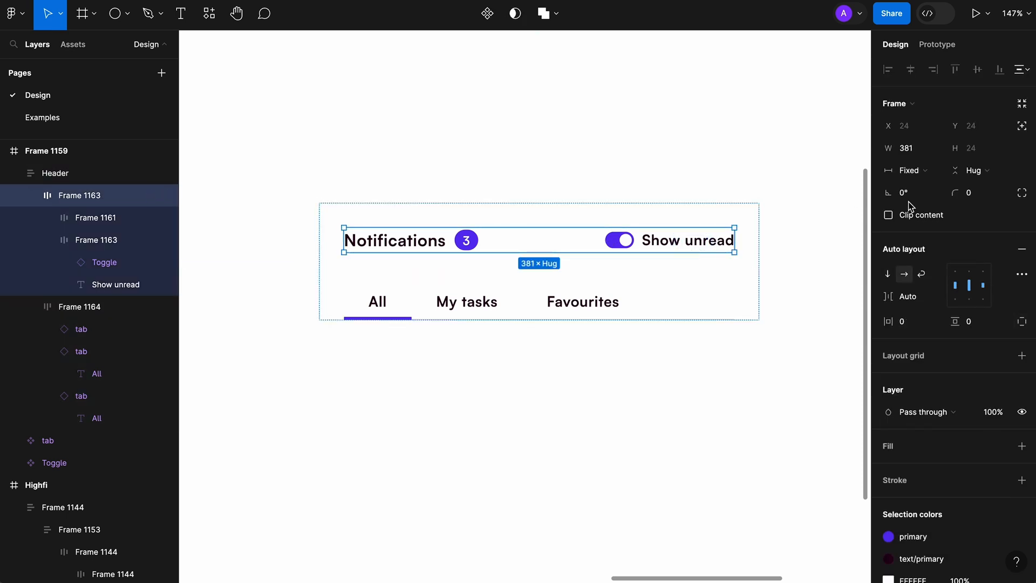
click(924, 174)
click(937, 204)
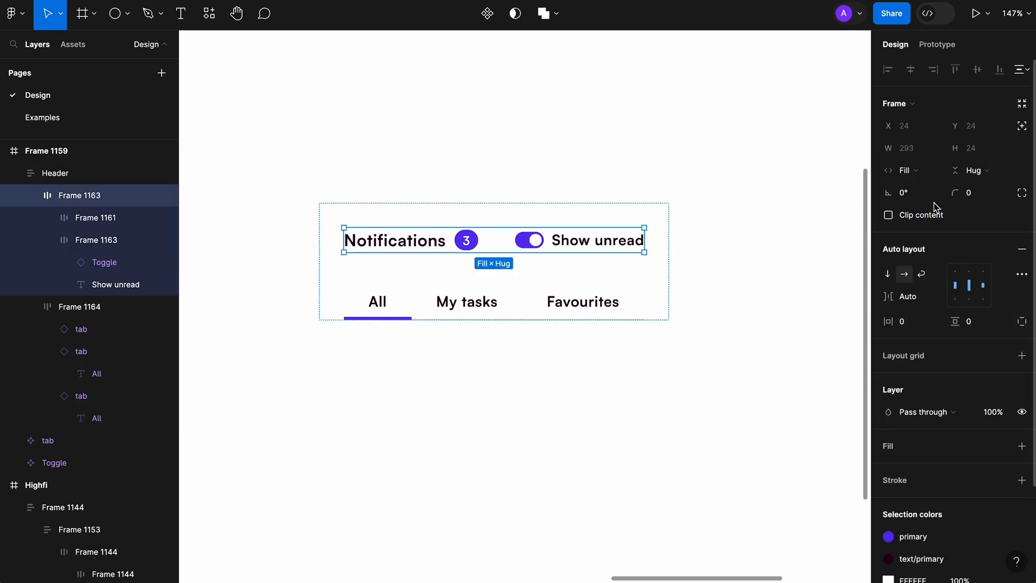
click(658, 275)
- Give the Header frame a fixed width of 500
click(727, 242)
click(646, 219)
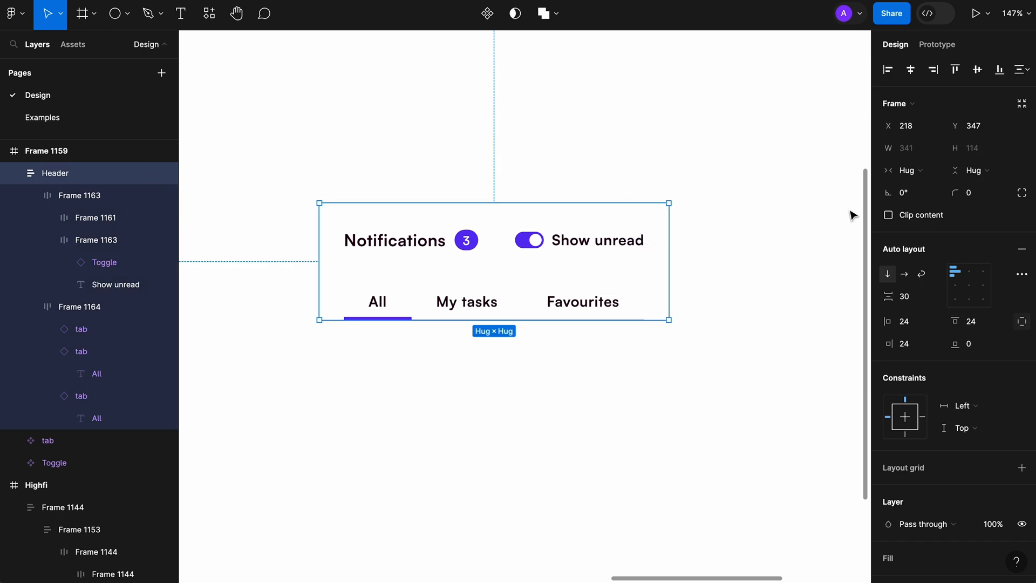
click(911, 172)
click(924, 155)
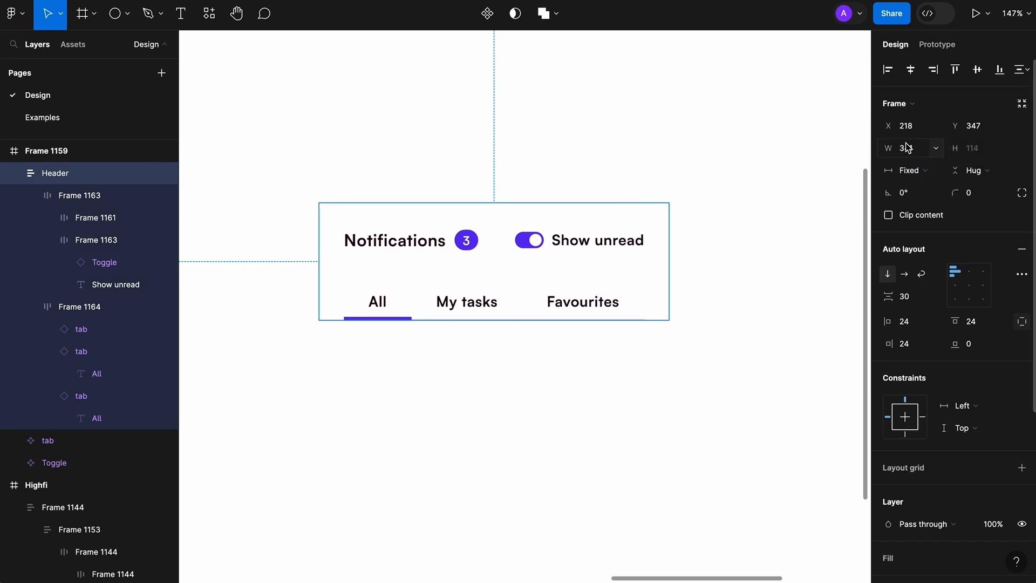
click(908, 147)
key(Return)
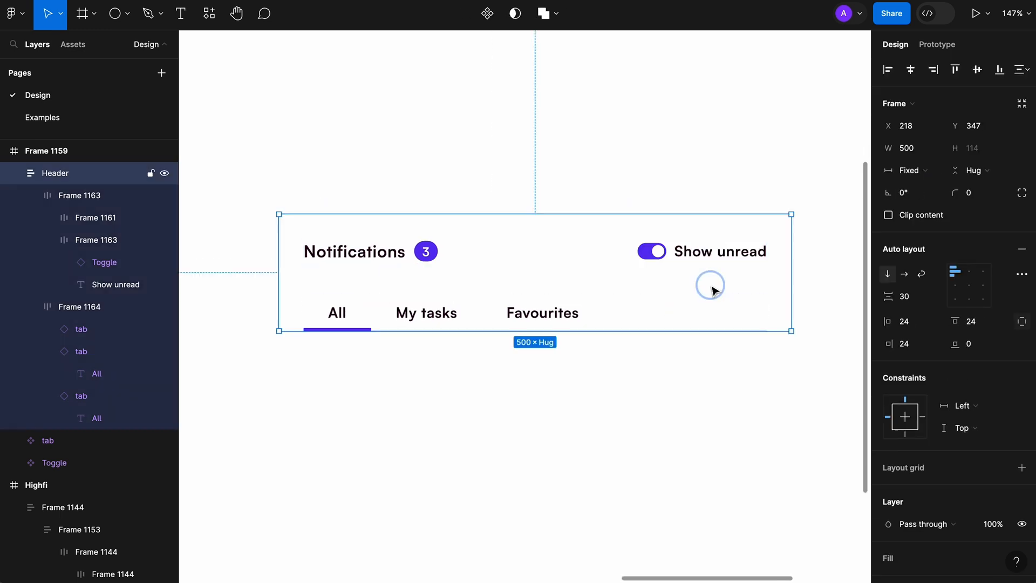
- Set the vertical spacing between the Header's title row and tab row to 8
click(907, 297)
text(8)
key(Tab)
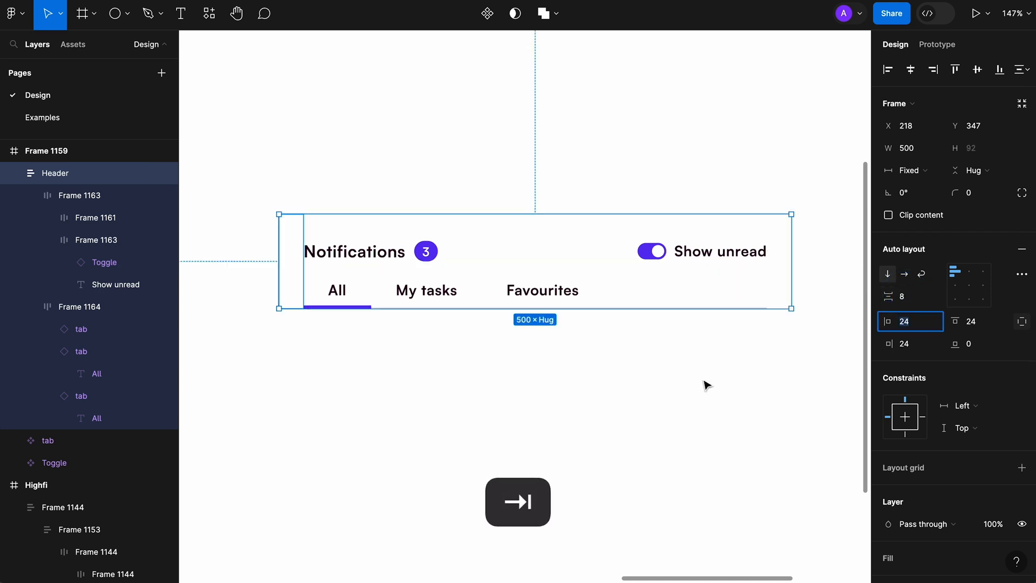
click(644, 413)
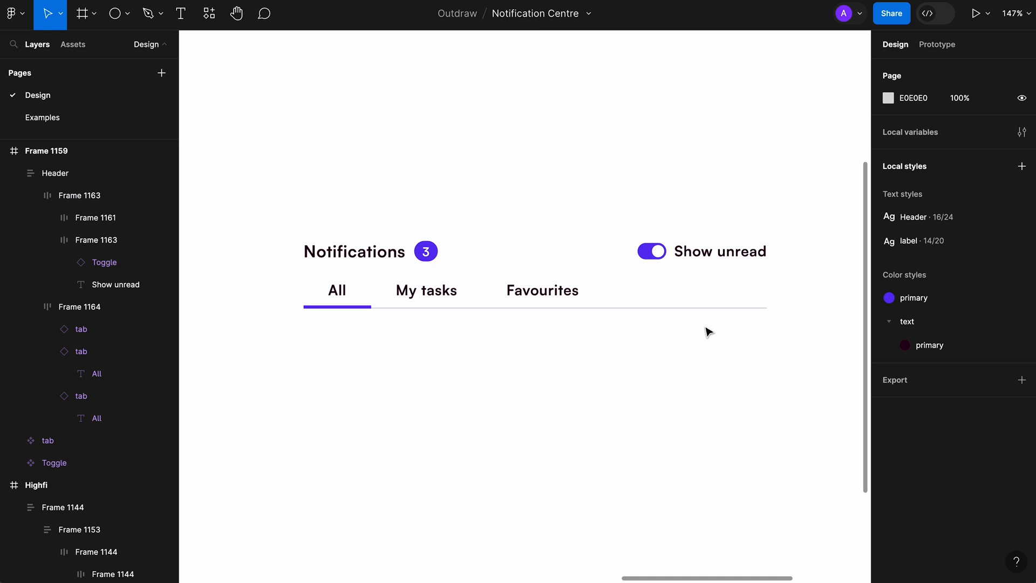
- Examine the notification list in the finished notification panel of the reference design
scroll(708, 331, down, 5)
scroll(707, 331, left, 2)
scroll(531, 275, up, 3)
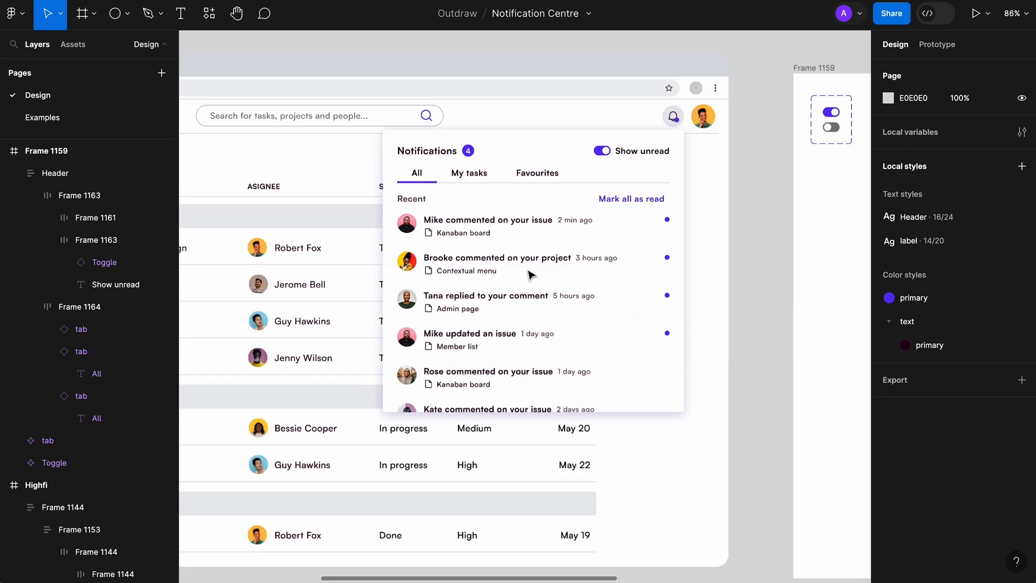
- Add a text layer below the Header's tabs with a person's first name followed by "commented on your issue"
scroll(509, 380, right, 8)
scroll(462, 216, up, 4)
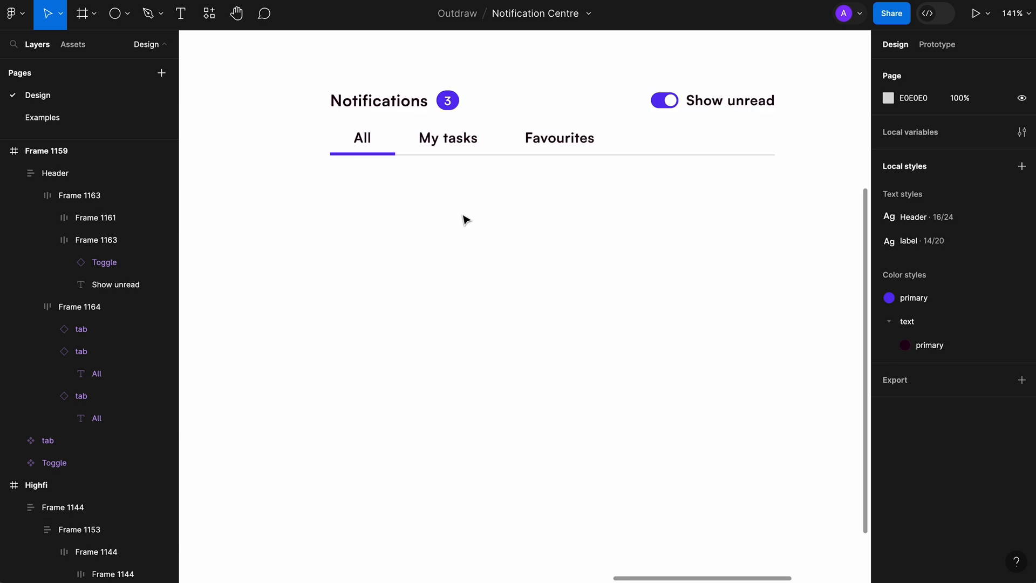
click(447, 243)
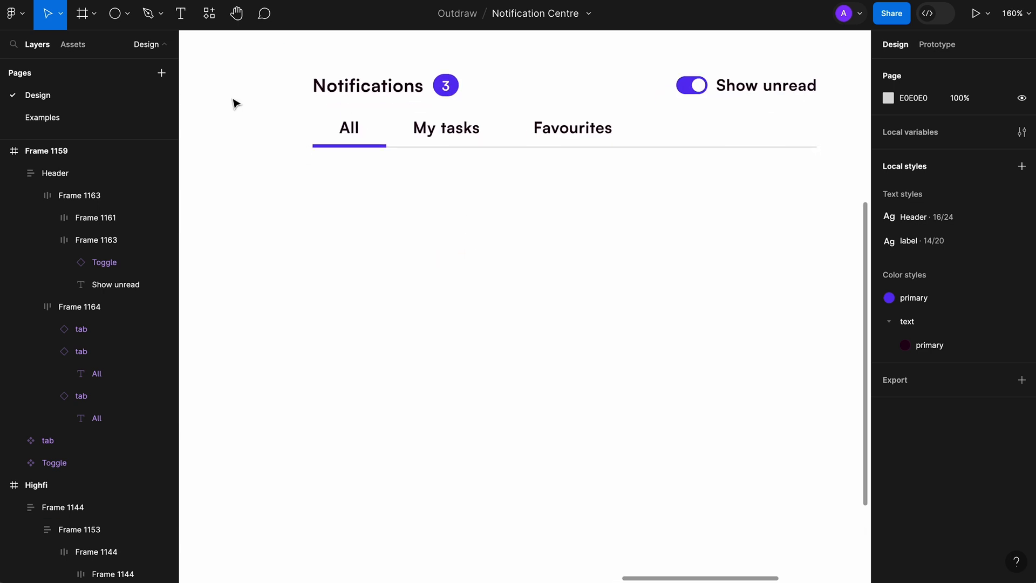
click(183, 20)
click(416, 258)
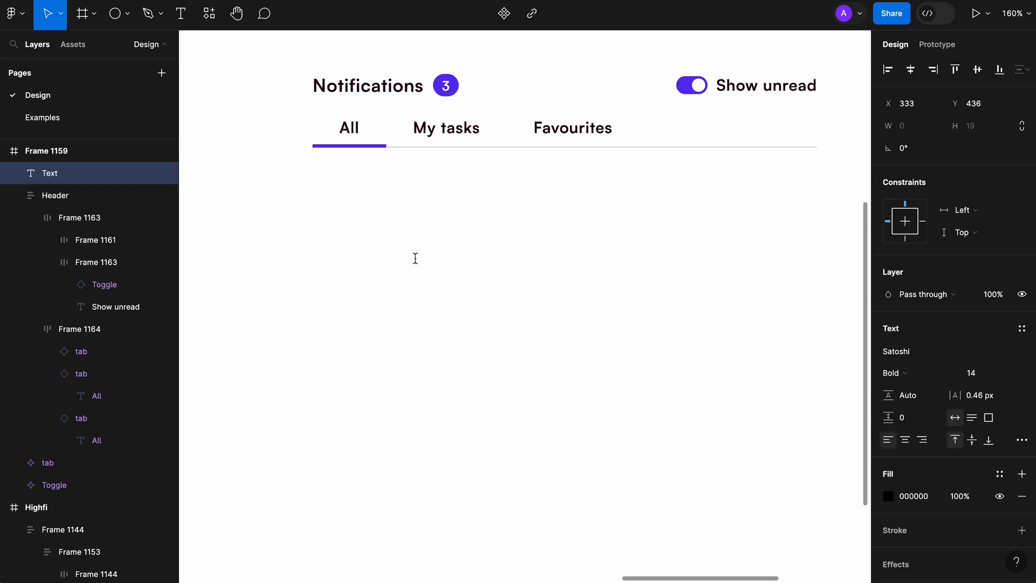
key(super+z)
text(Mike commented on your issue)
click(559, 226)
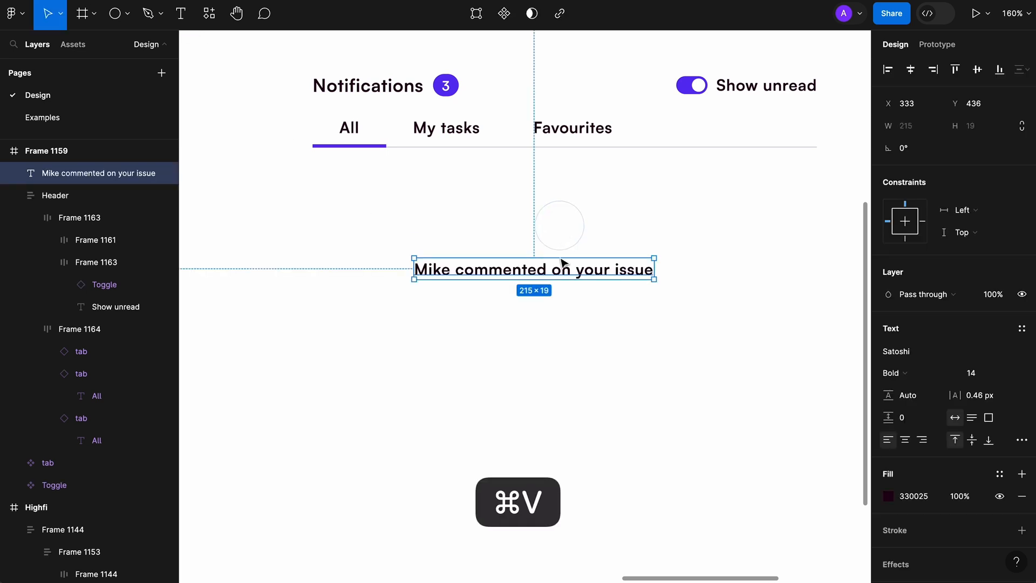
click(561, 319)
drag(592, 281, 582, 282)
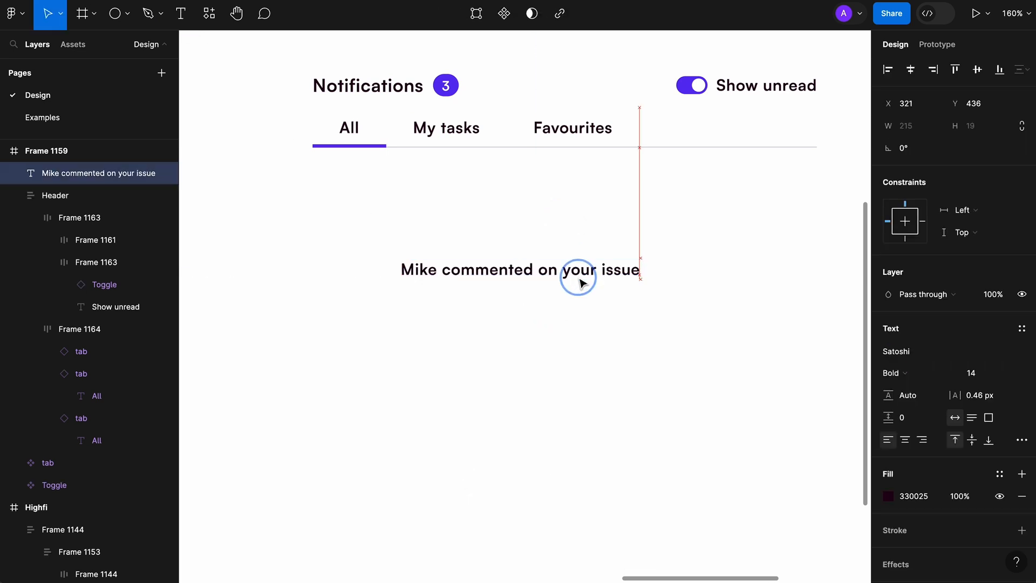
- Apply the label text style and the text/primary colour style to the notification message
click(1019, 331)
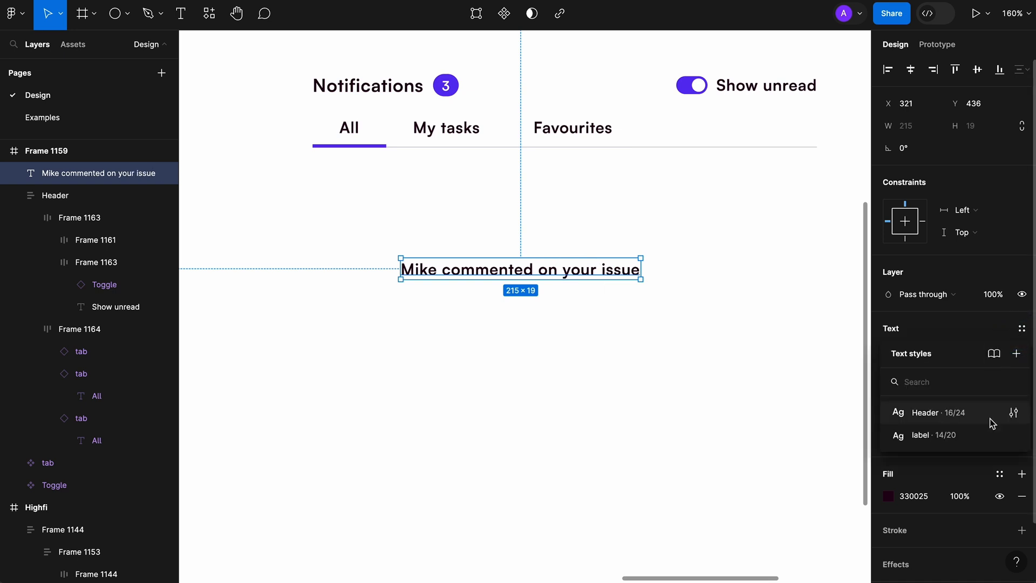
click(990, 433)
click(1000, 385)
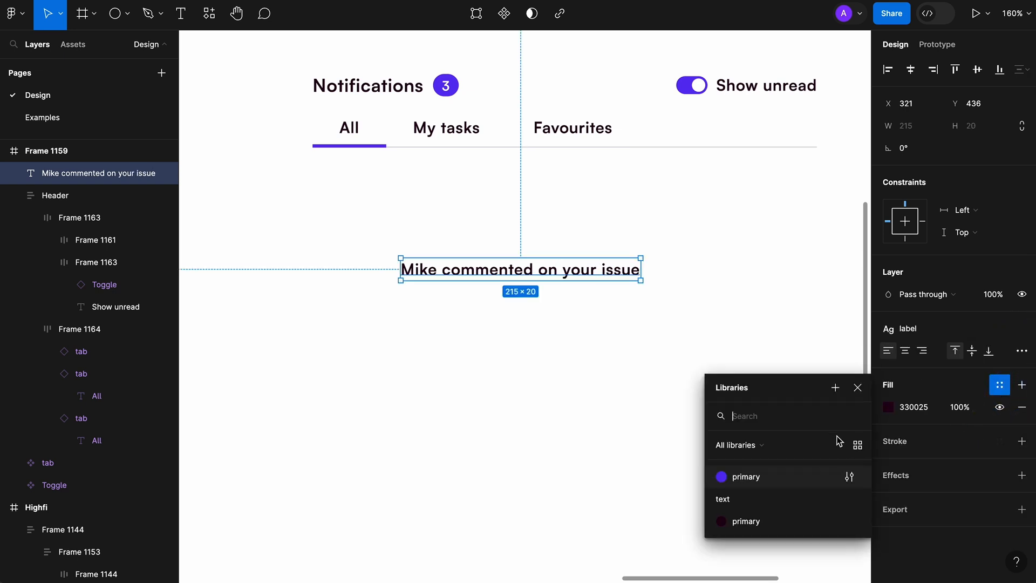
click(817, 530)
click(694, 349)
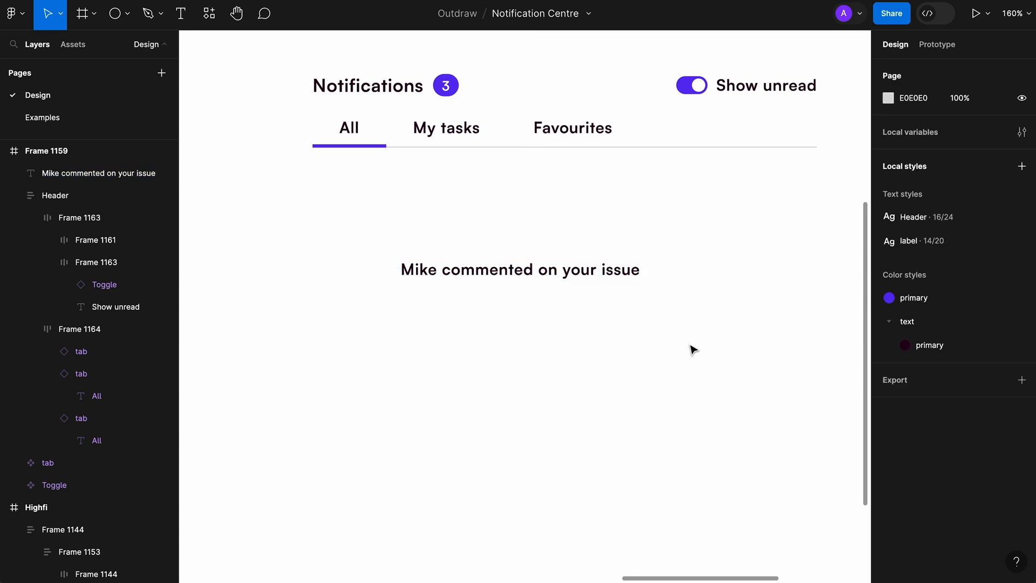
- Add a separate text layer reading "2 min ago" beside the notification message
key(t)
click(691, 270)
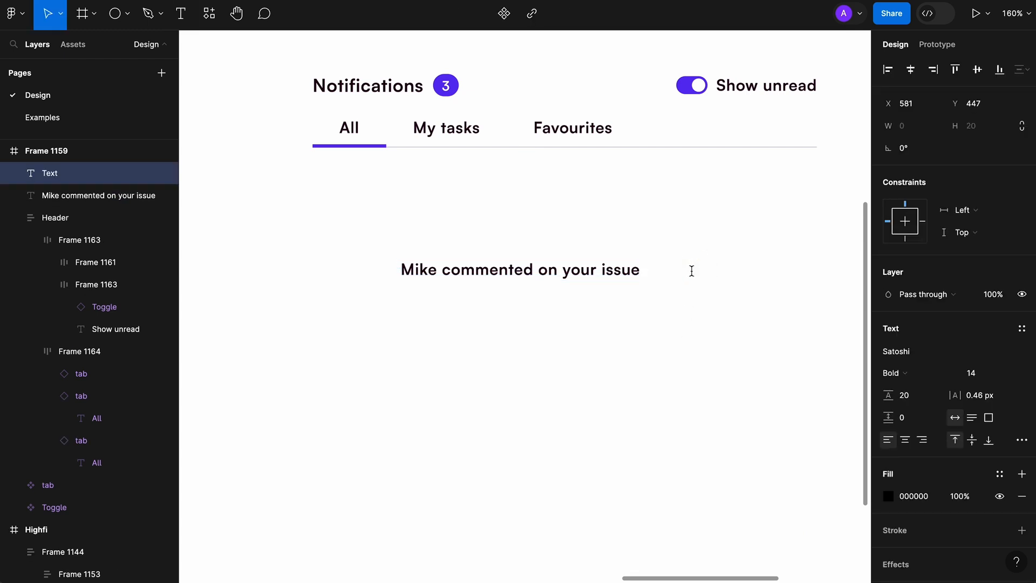
text(2 min ago)
key(Escape)
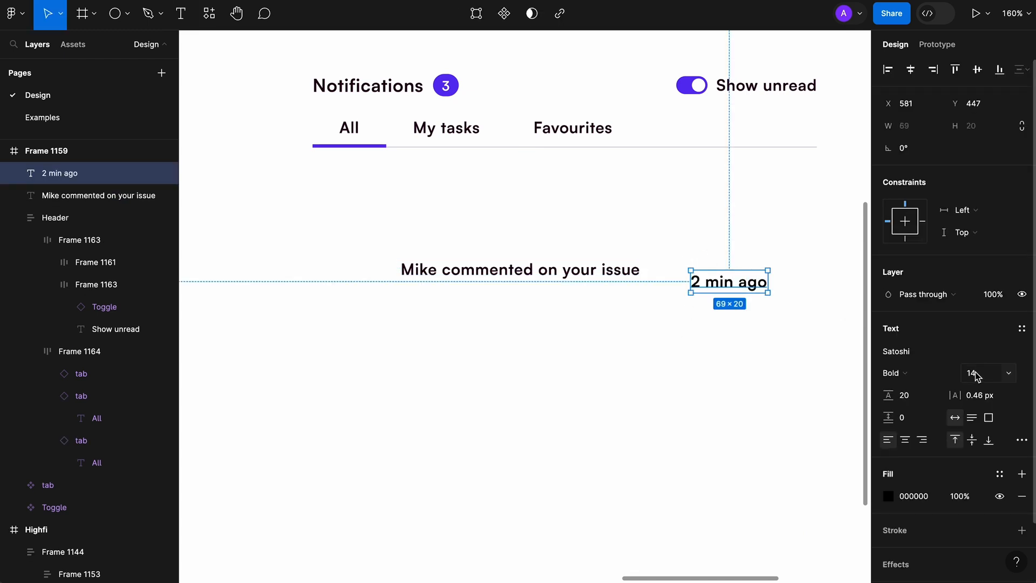
- Set the "2 min ago" text to font size 12 with Auto line height
click(978, 376)
key(Tab)
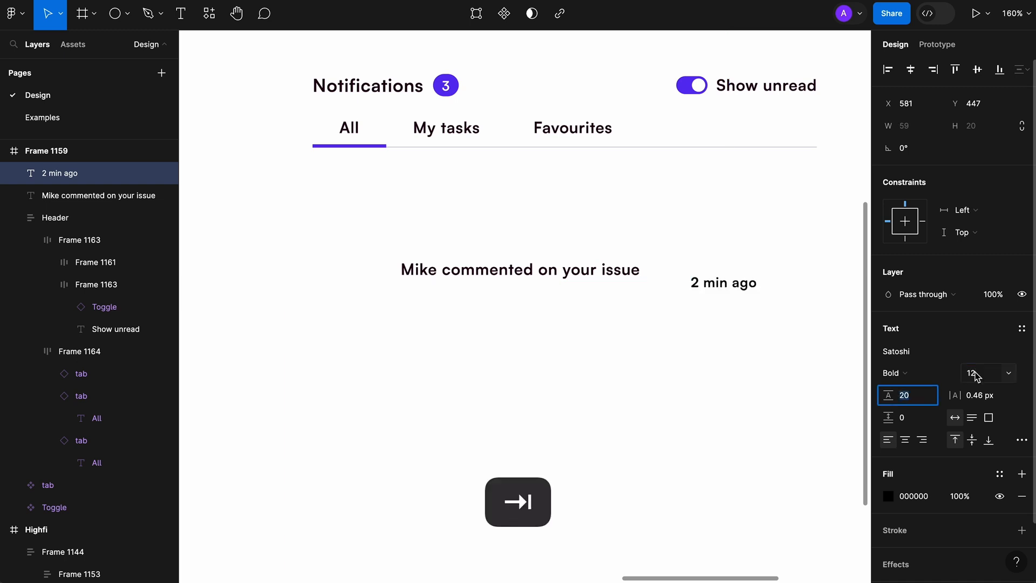
key(Return)
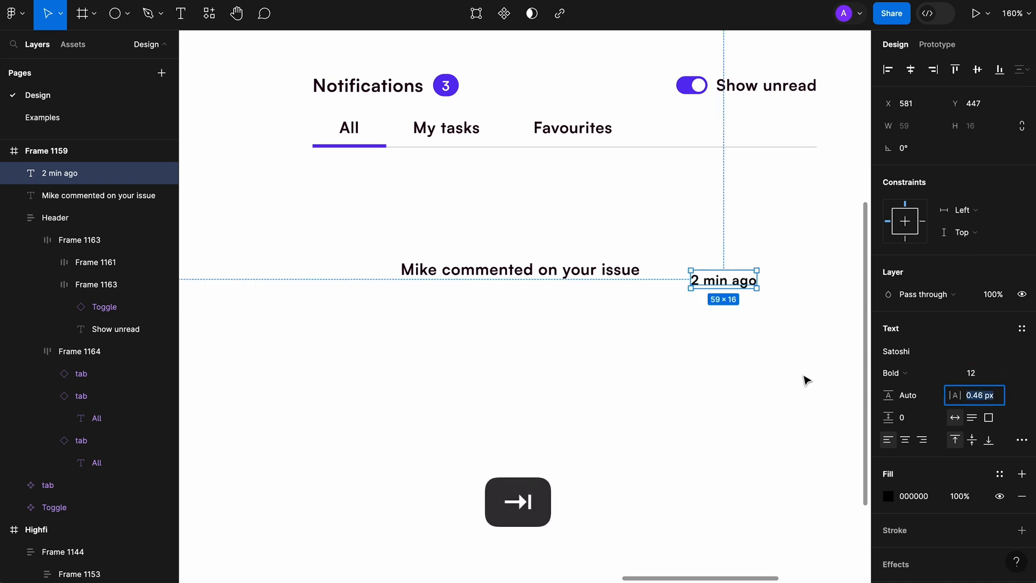
- Give the "2 min ago" text the text/primary colour, detach it from that style and set the fill opacity to 70%
click(999, 478)
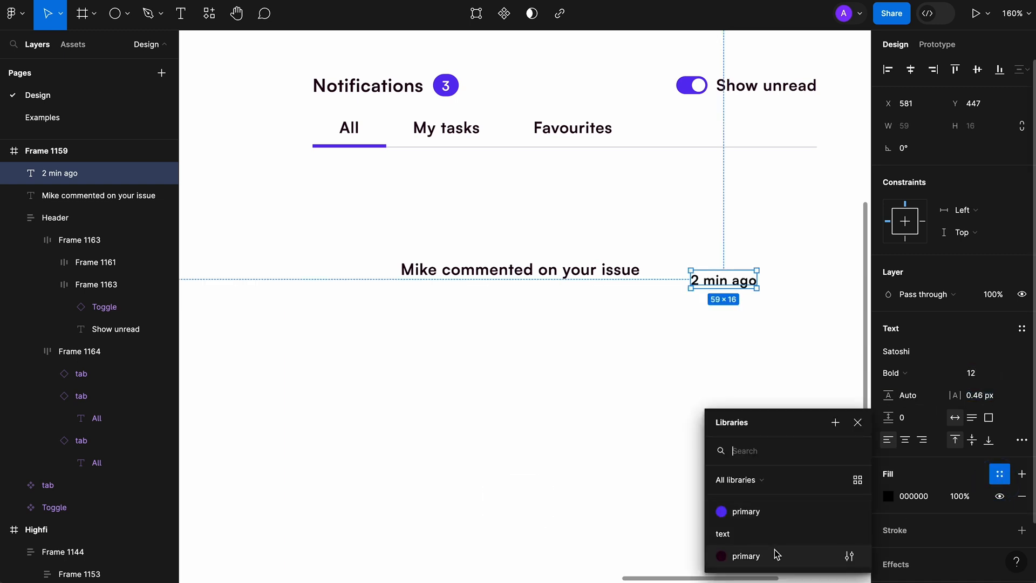
click(777, 556)
click(1000, 475)
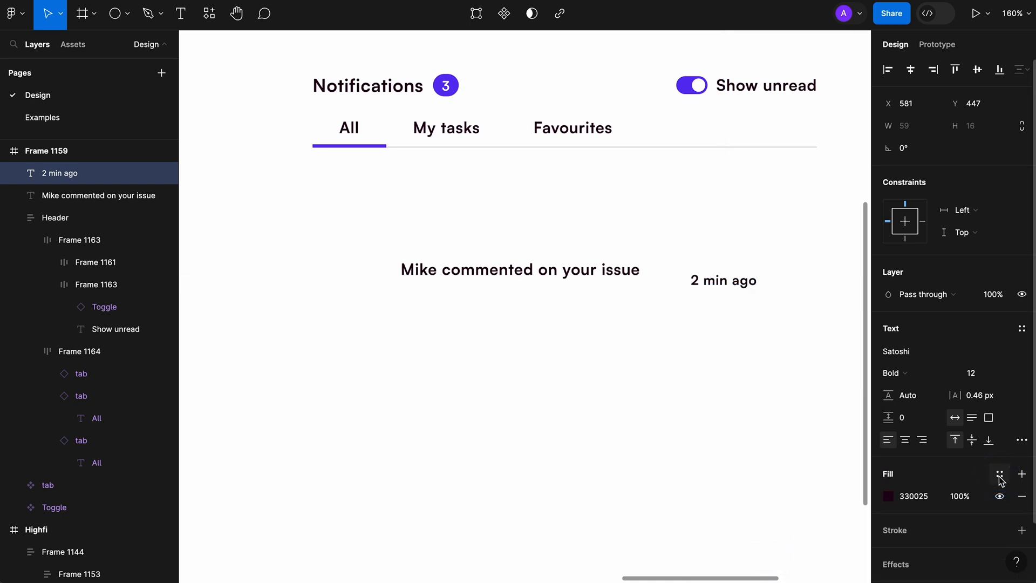
click(972, 495)
key(Tab)
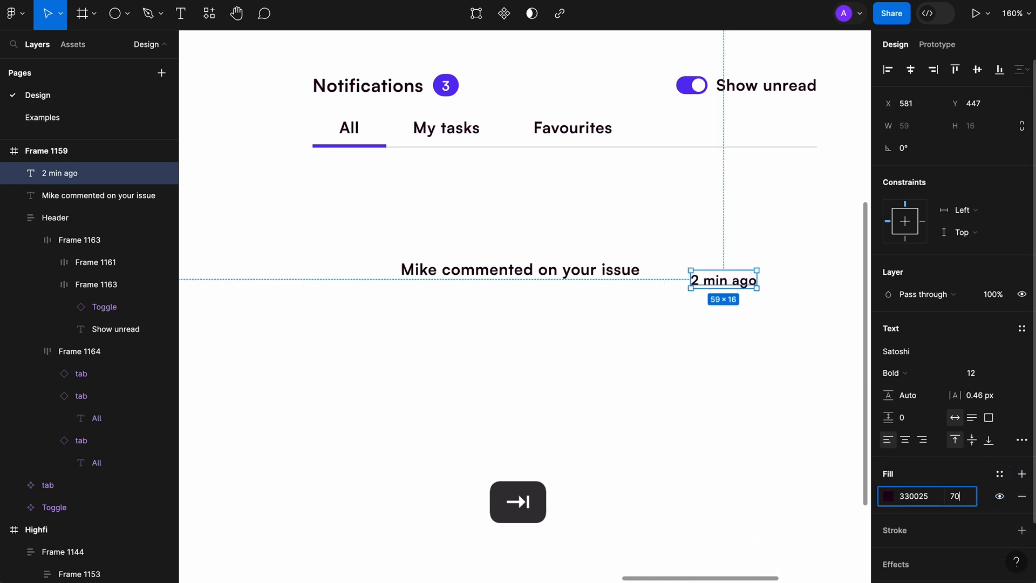
click(808, 390)
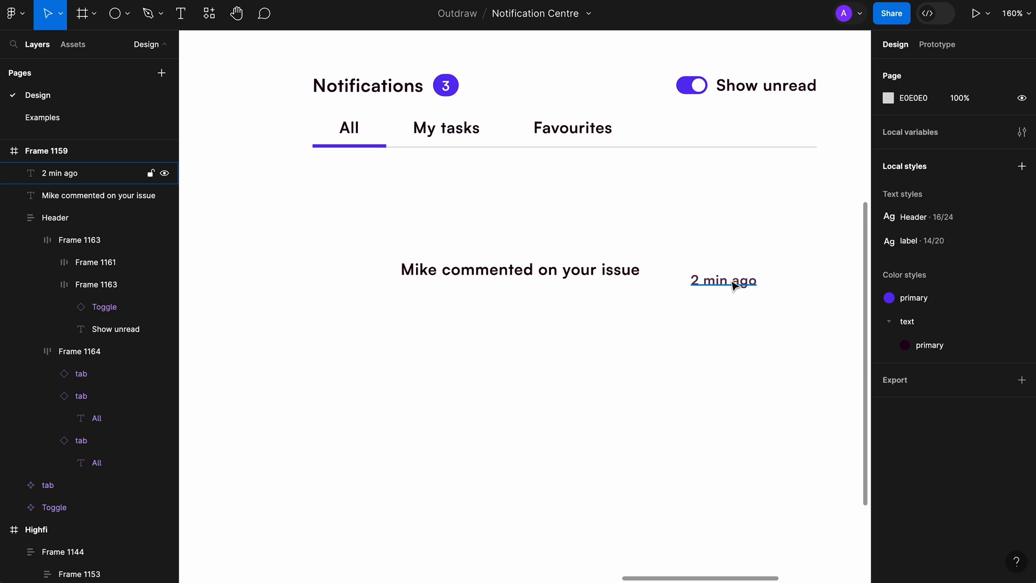
- Move "2 min ago" level with the message and save its typography as a text style named "body small"
drag(733, 280, 726, 275)
click(736, 220)
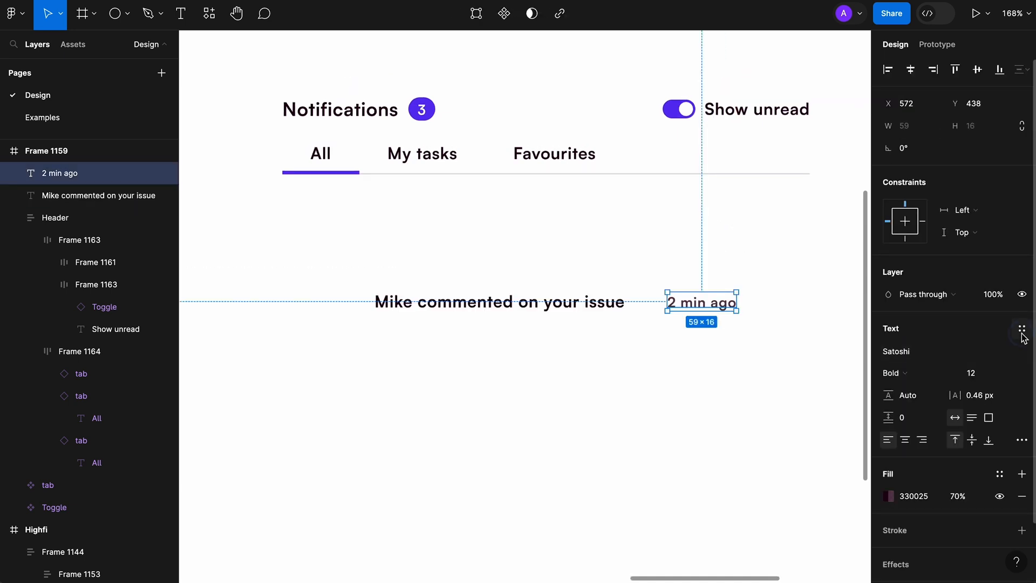
click(1022, 330)
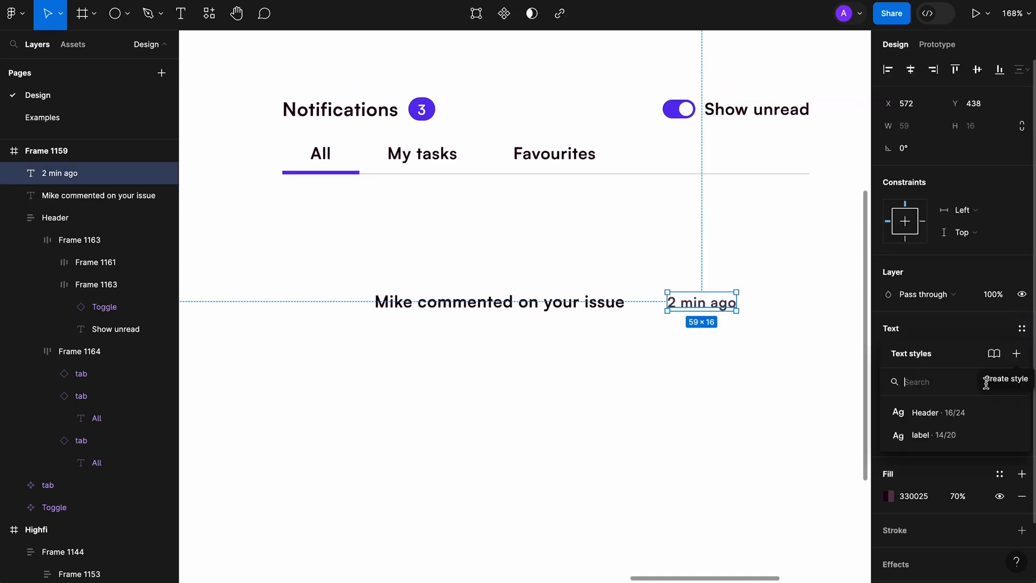
click(1019, 357)
text(body small)
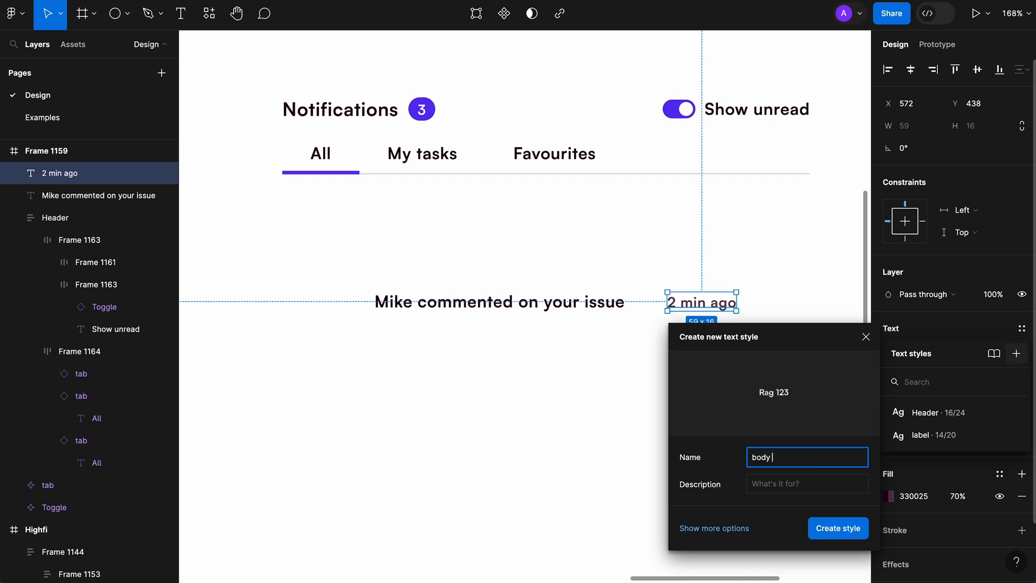
click(839, 529)
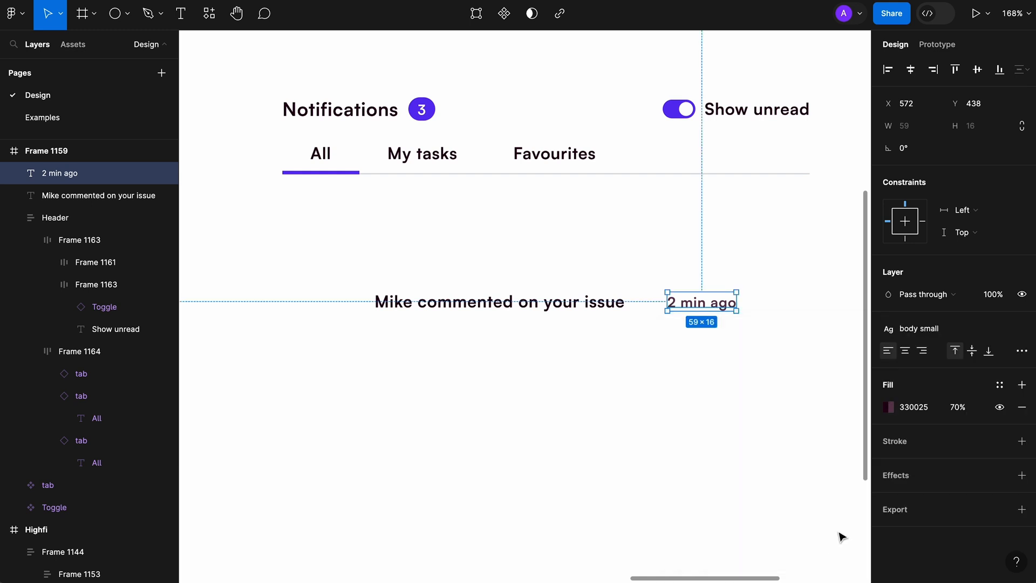
- Replace the semi-transparent fill of "2 min ago" with the solid colour 704C66 sampled from its own letters
scroll(734, 309, up, 5)
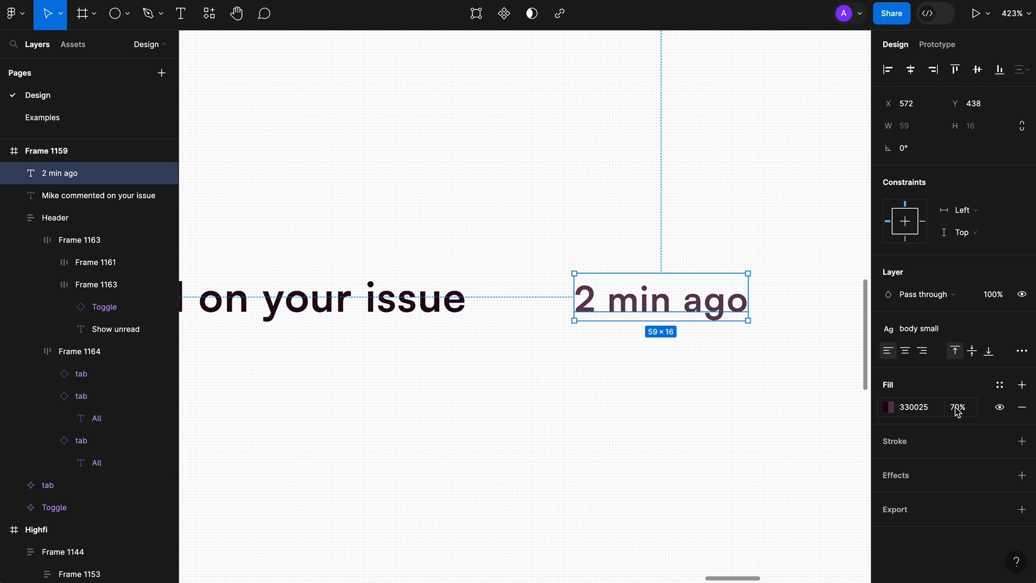
click(886, 412)
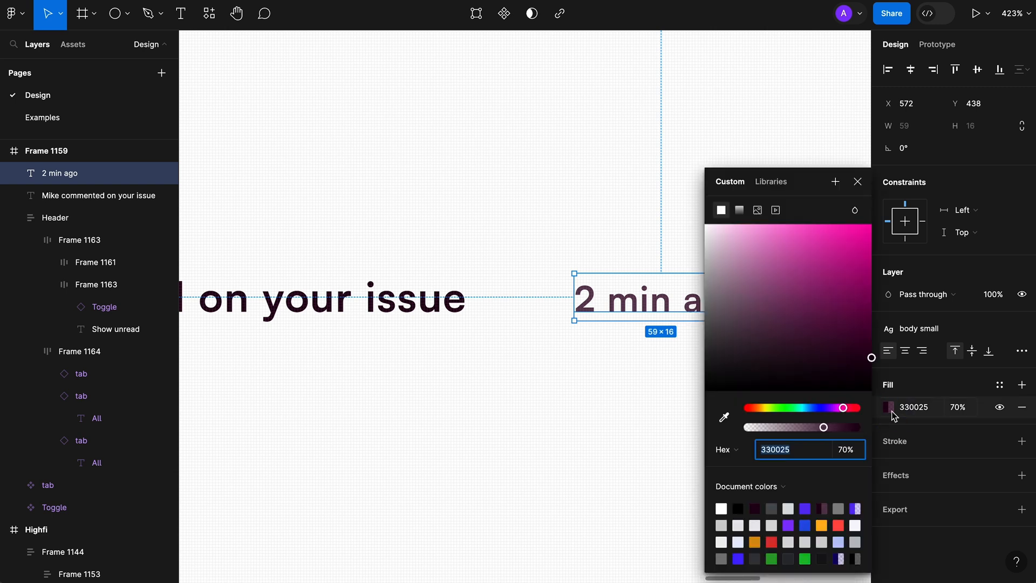
click(725, 418)
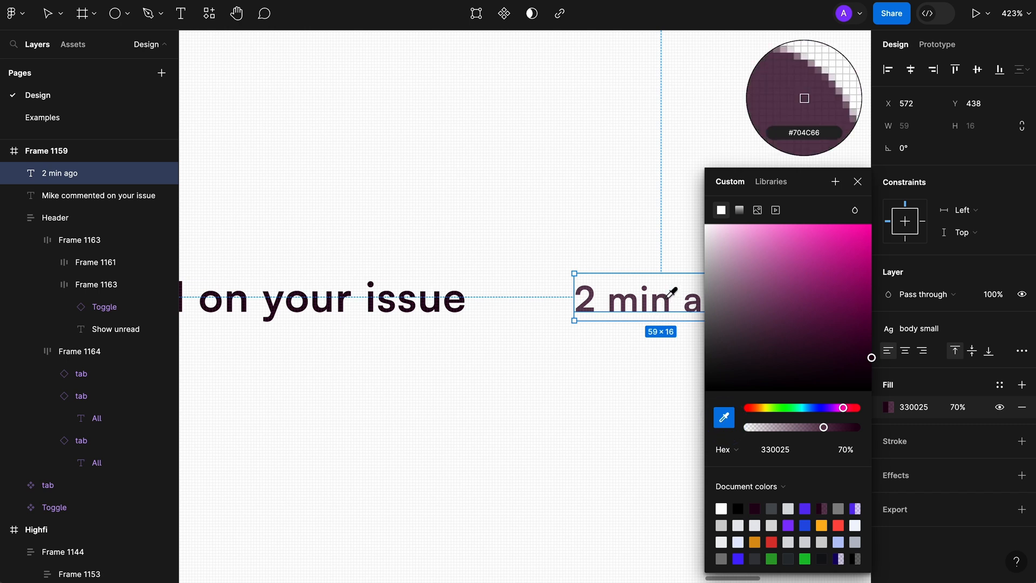
click(667, 299)
click(858, 182)
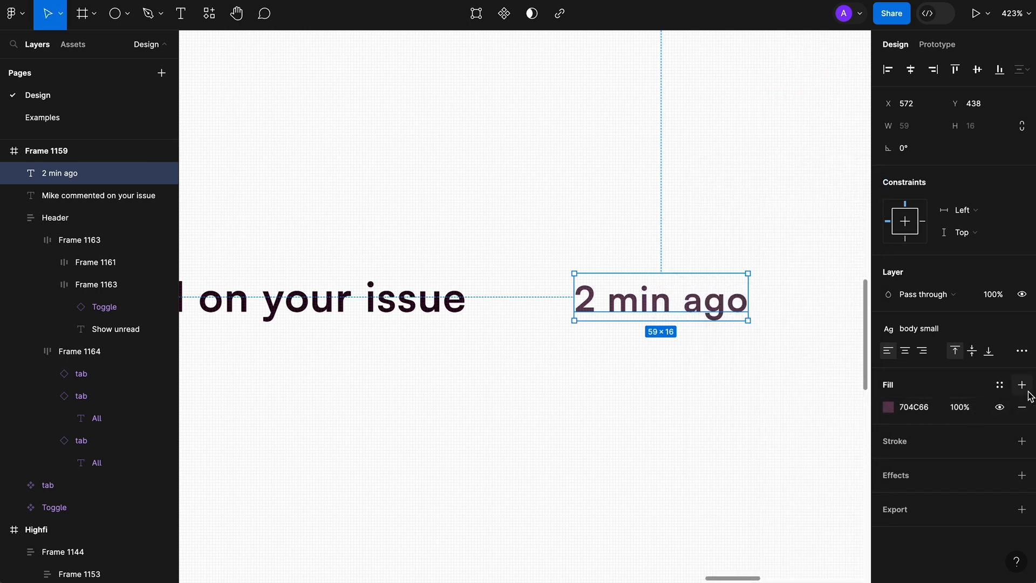
- Save the fill of "2 min ago" as a colour style named "text/secondary"
click(1000, 385)
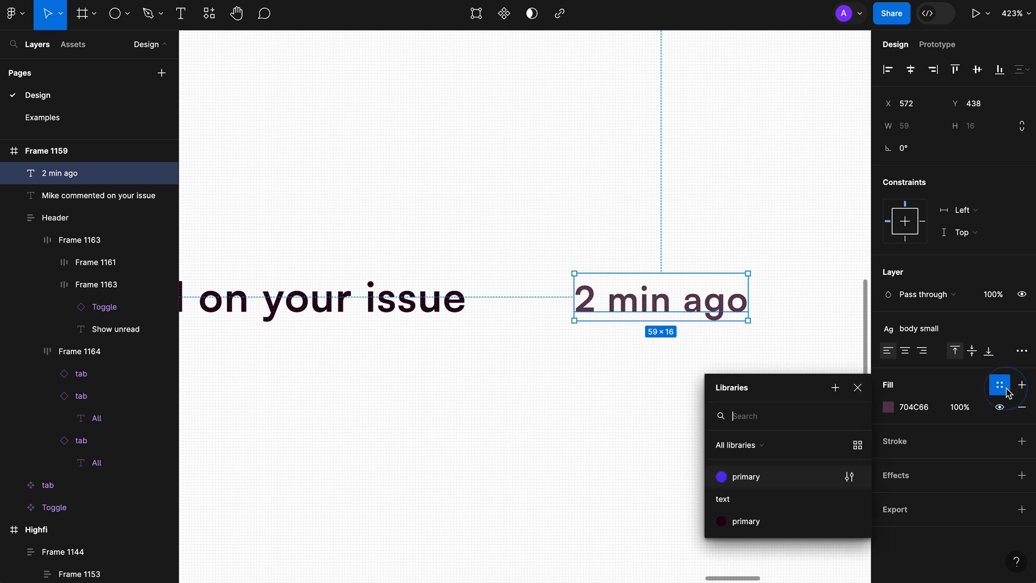
click(836, 392)
text(text/)
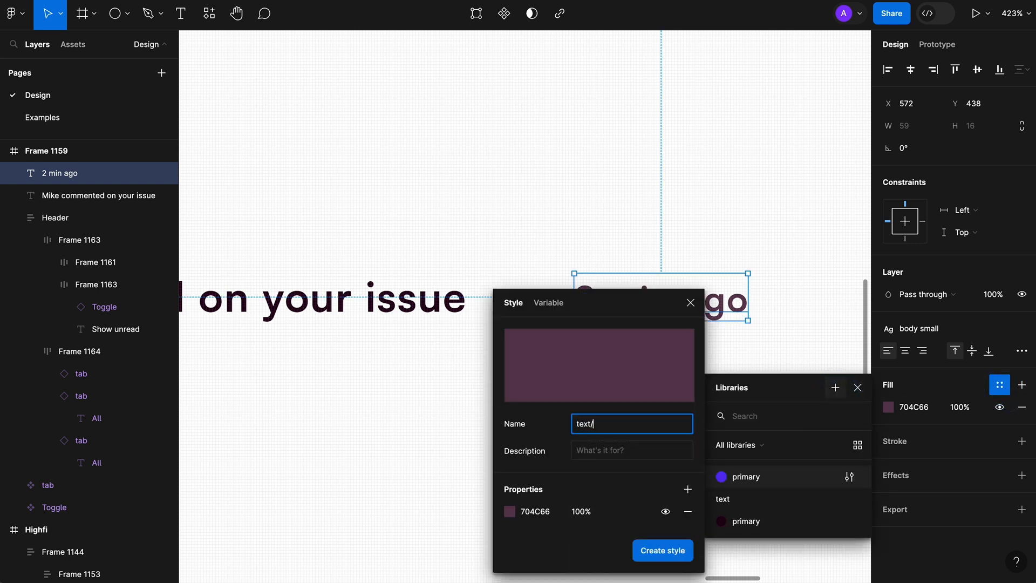
text(secondary)
click(662, 550)
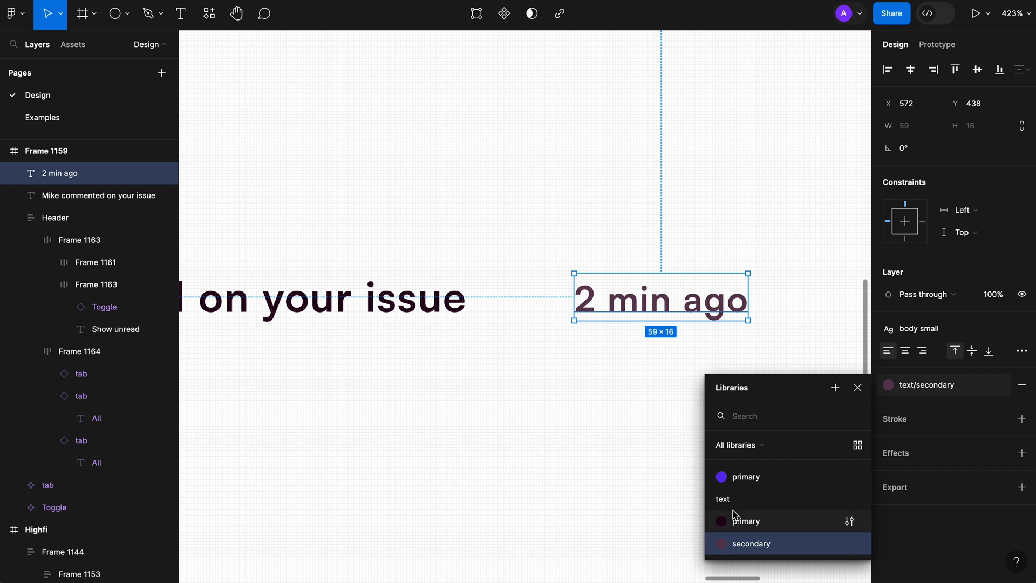
click(805, 297)
- Duplicate "2 min ago" to just below the message, change the copy's text to "Kanban board" and position it slightly indented
scroll(805, 296, down, 5)
key(alt)
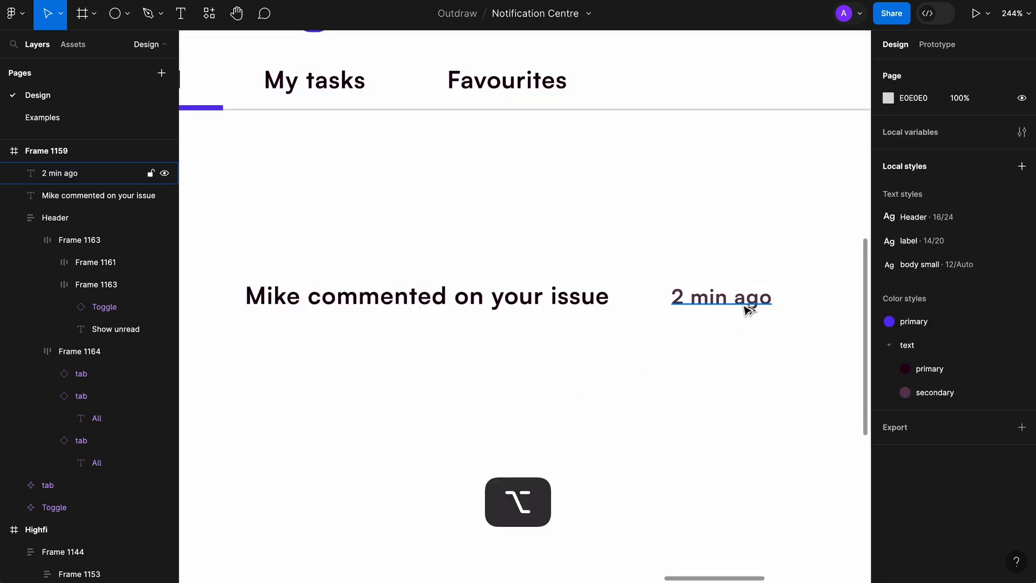
drag(748, 309, 366, 356)
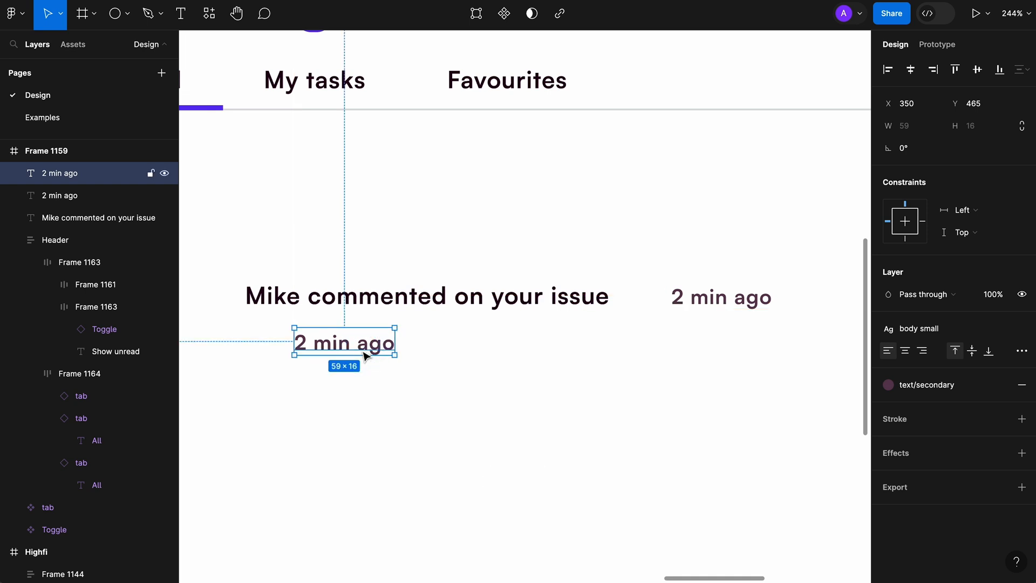
double_click(365, 352)
scroll(364, 354, left, 3)
text(Kan)
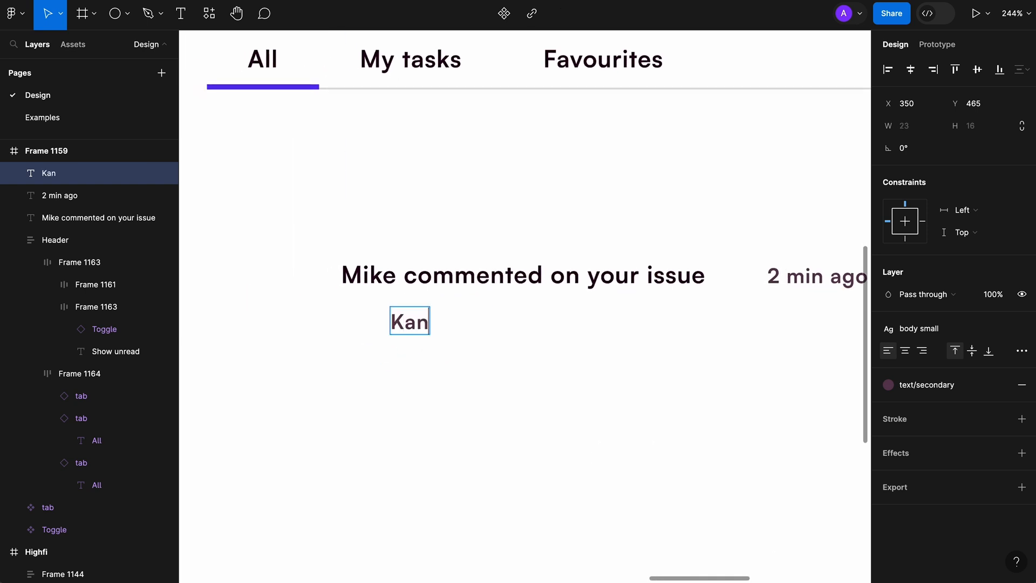
text(ban board)
key(Escape)
scroll(490, 336, down, 3)
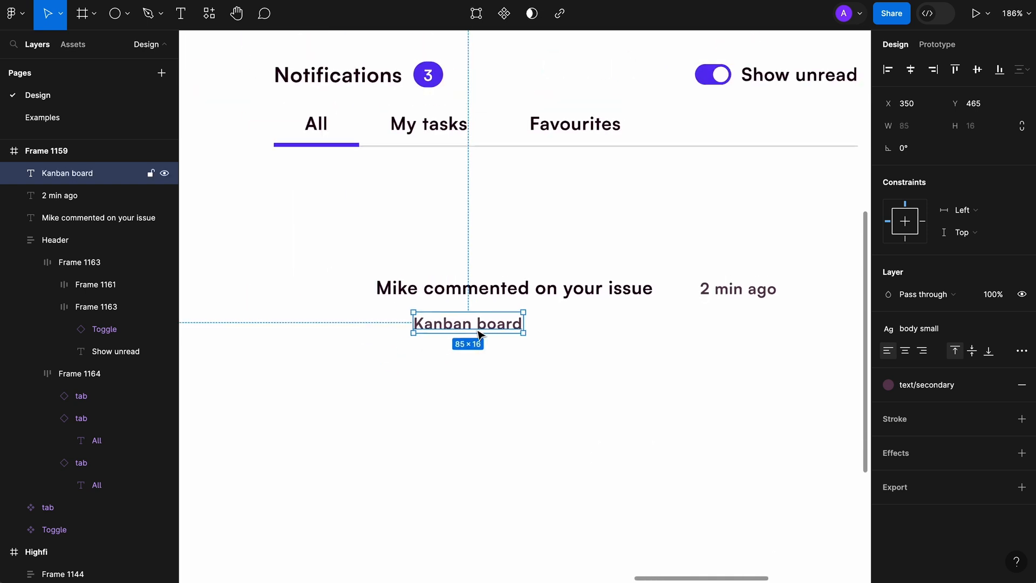
drag(470, 335, 458, 335)
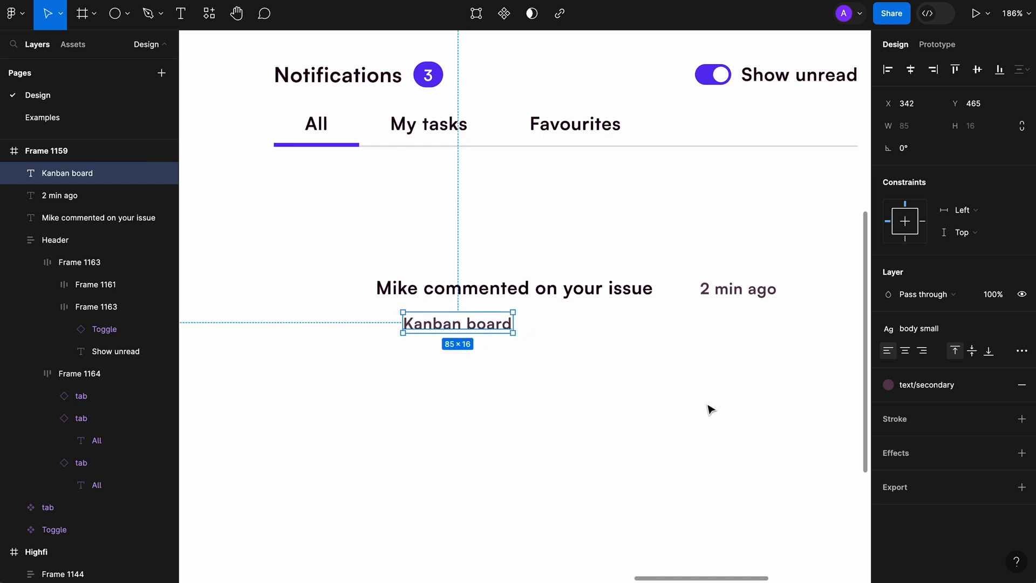
click(656, 389)
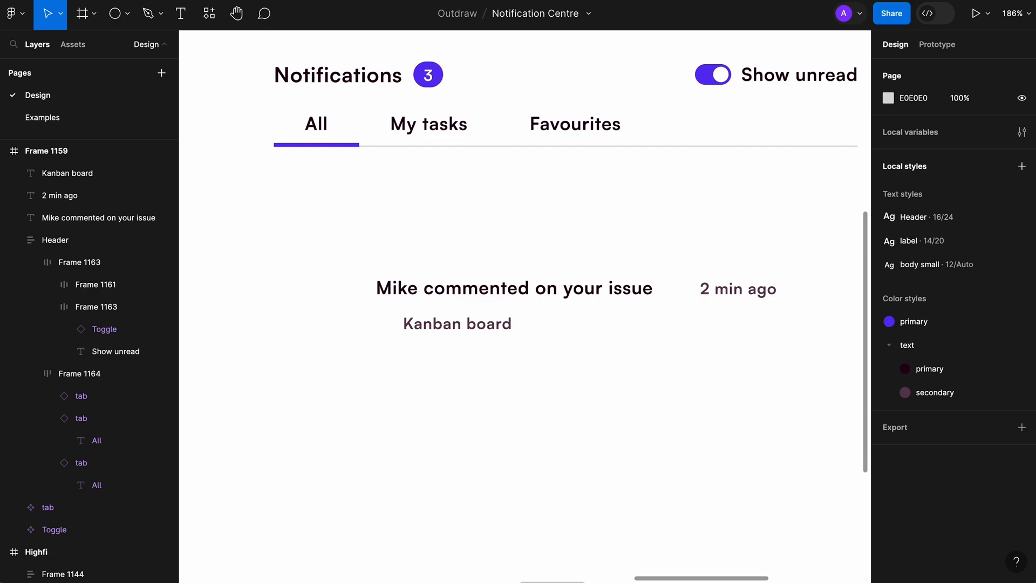
- Switch to the phosphoricons.com page in the browser, search for "file" and copy the plain file icon
click(413, 570)
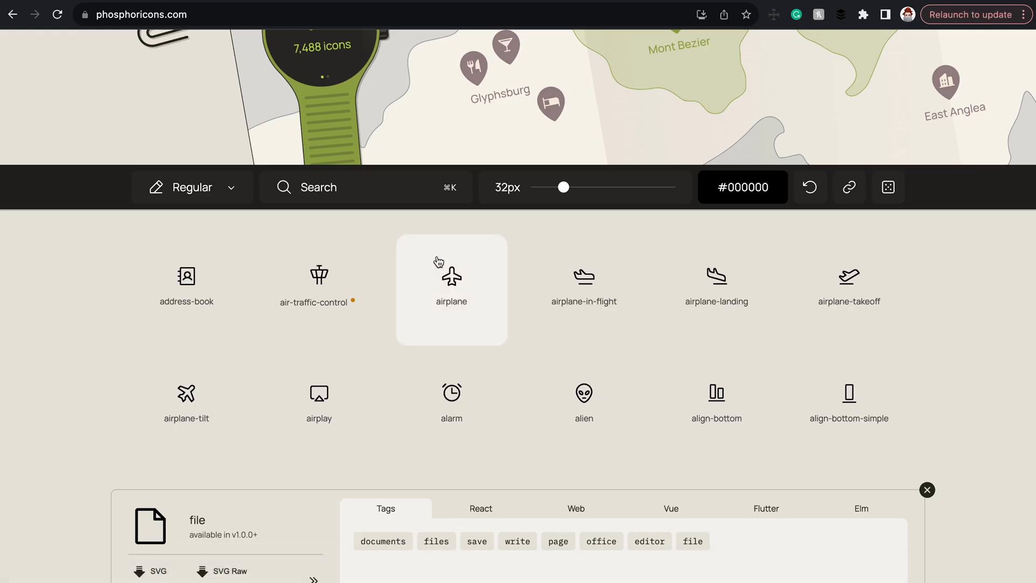
click(382, 185)
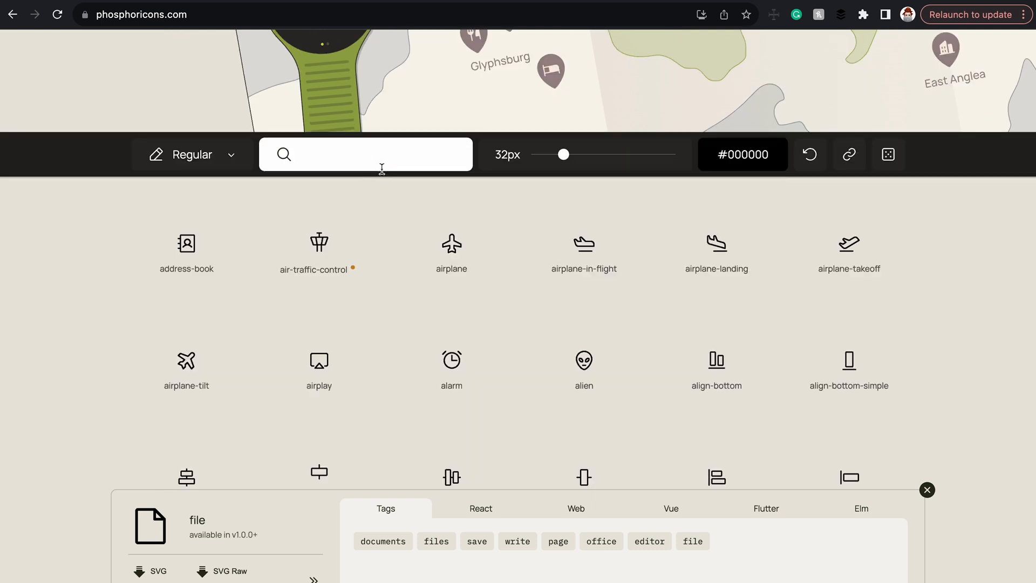
text(file)
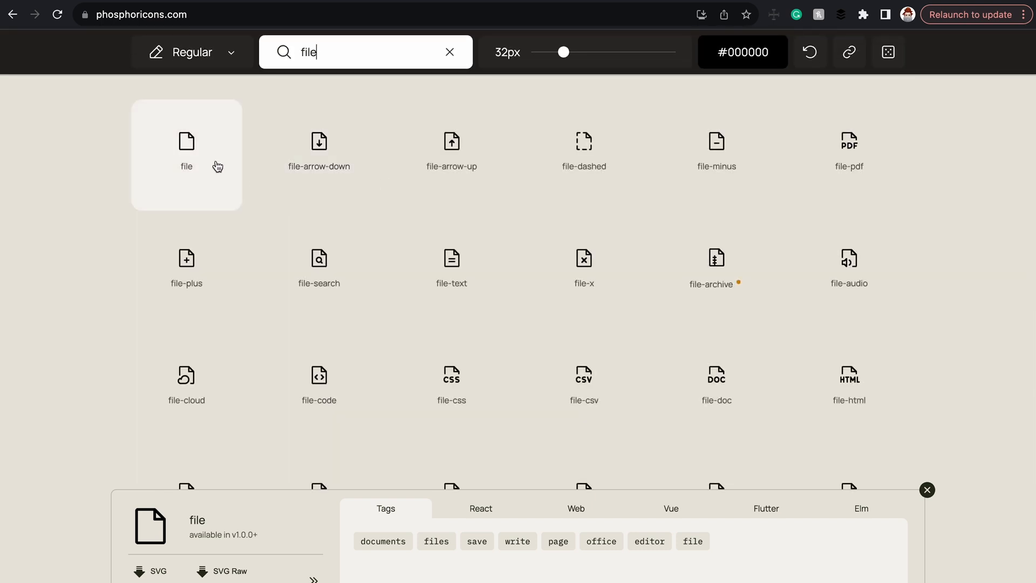
click(161, 580)
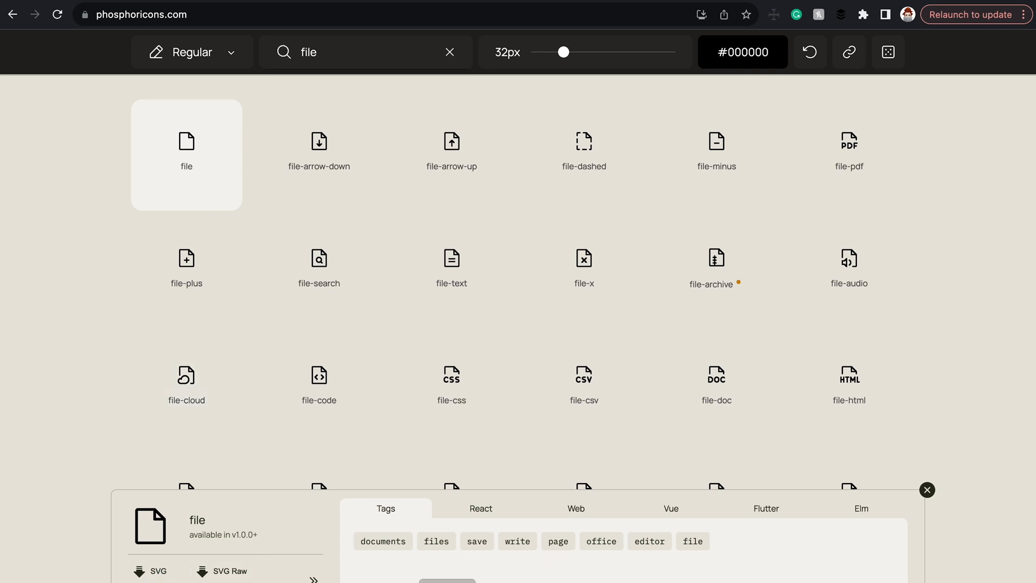
- Return to Figma, paste the file icon, resize it to 16 × 16 and place it directly before "Kanban board"
click(689, 573)
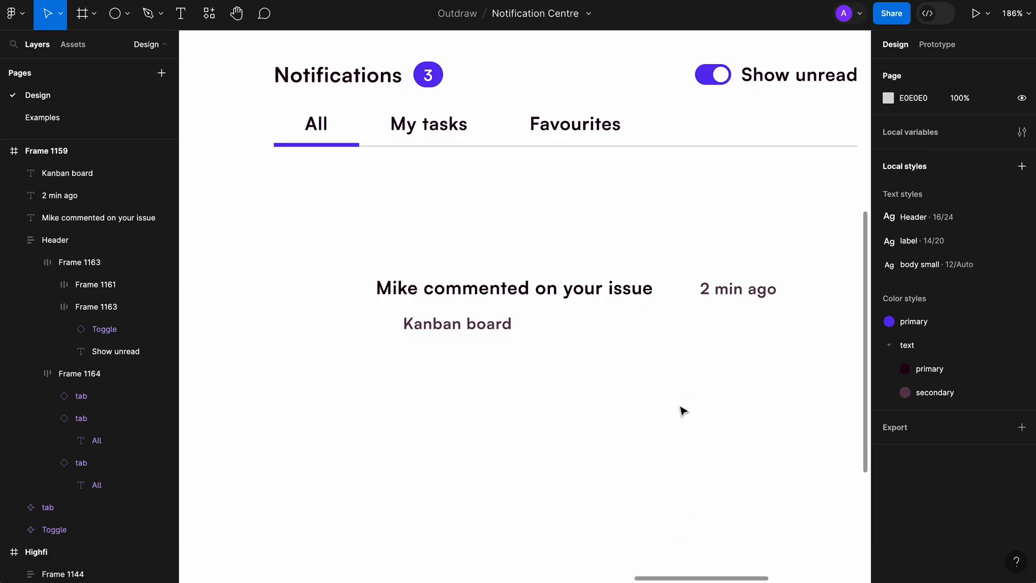
key(super+v)
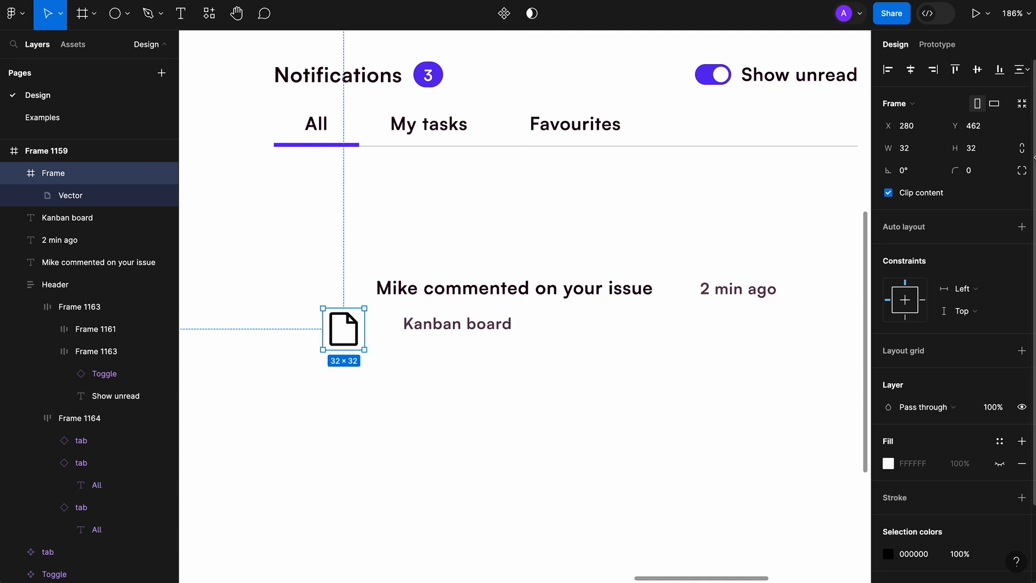
click(979, 152)
text(20)
key(Tab)
click(988, 152)
text(2)
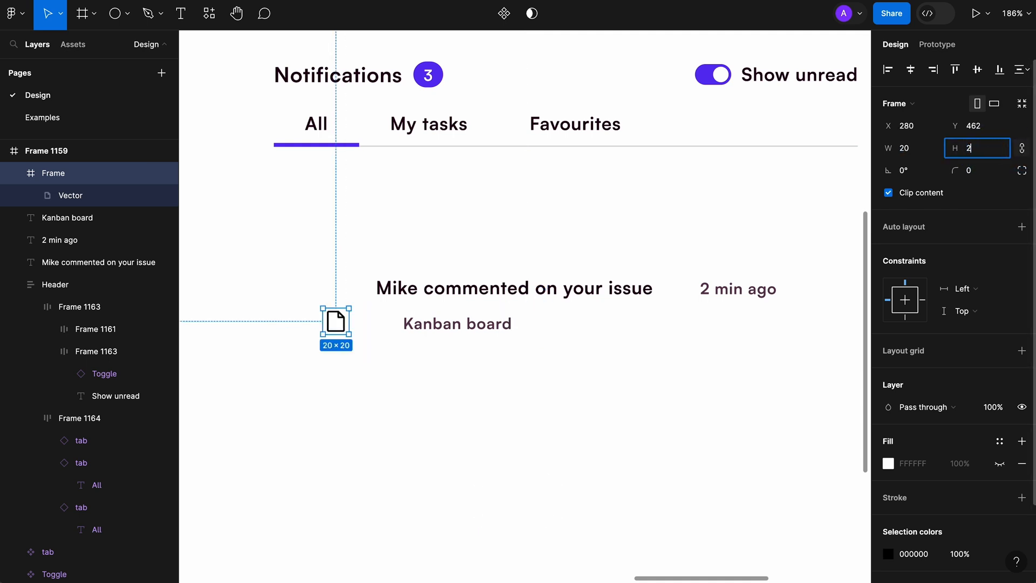
text(6)
drag(336, 322, 386, 323)
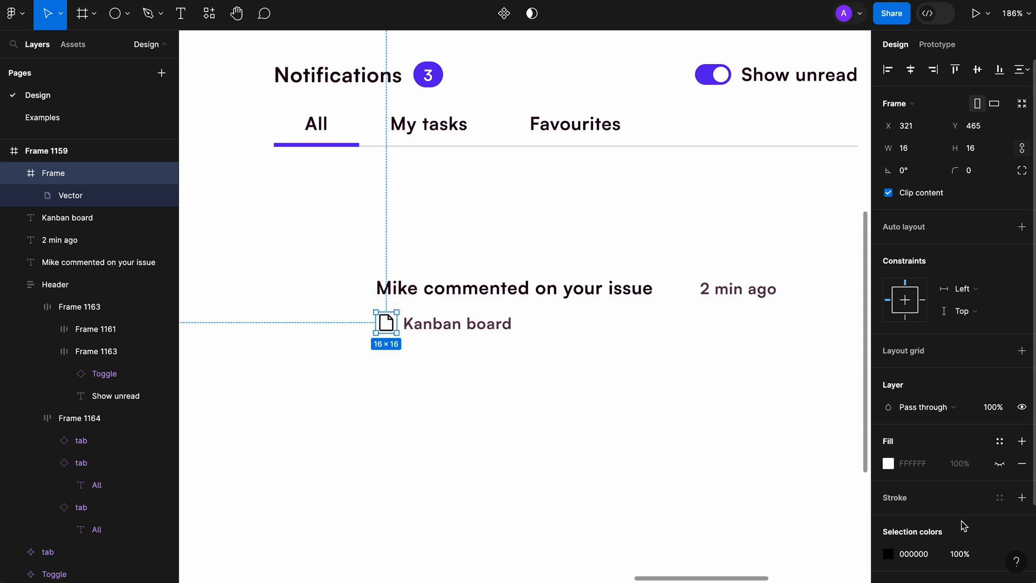
- Apply the text/secondary colour style to the file icon's black selection colour
scroll(965, 526, down, 2)
click(999, 499)
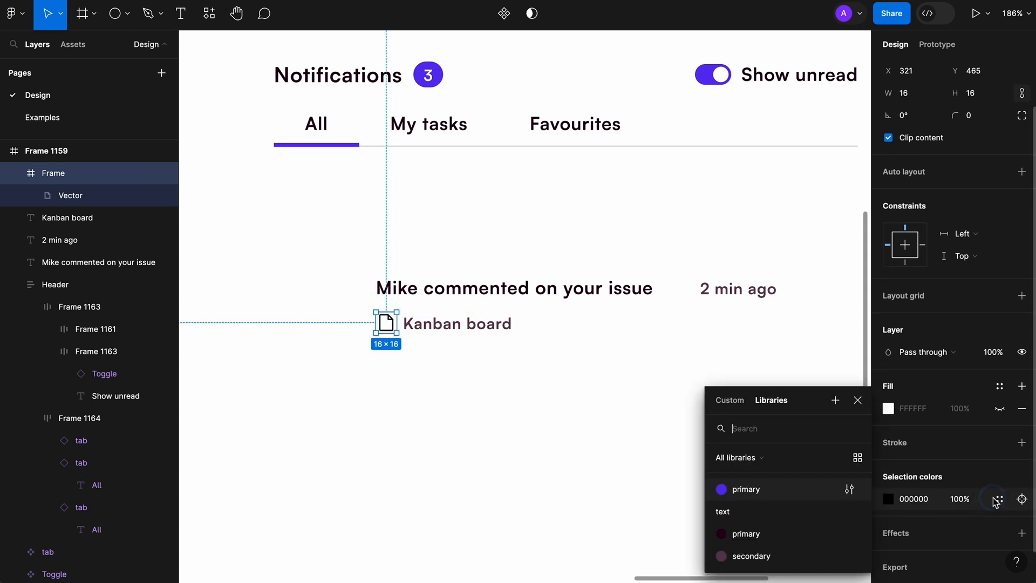
click(739, 556)
click(518, 372)
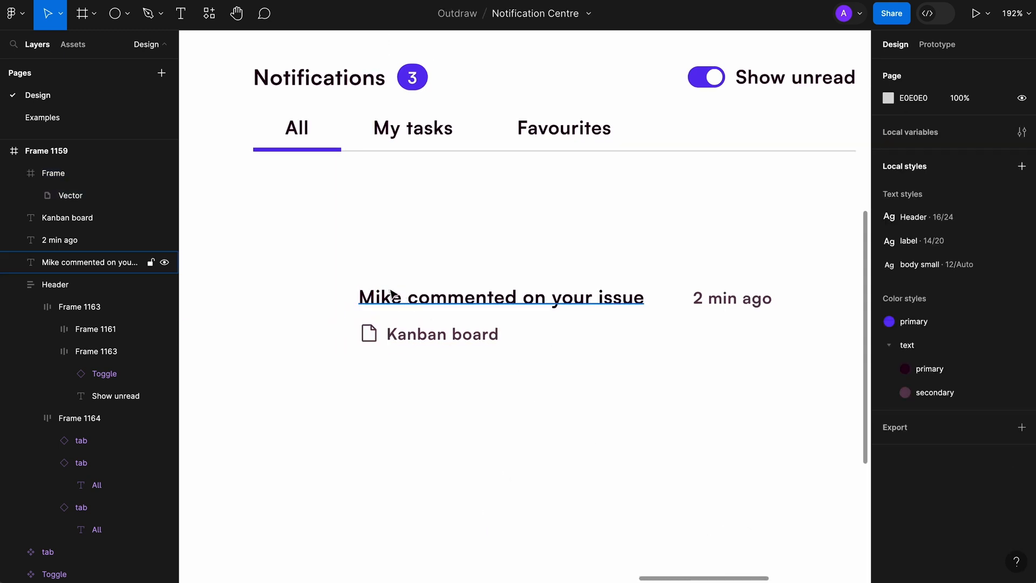
- Draw a circle about 36 × 36 to the left of the notification message and its page label
click(128, 14)
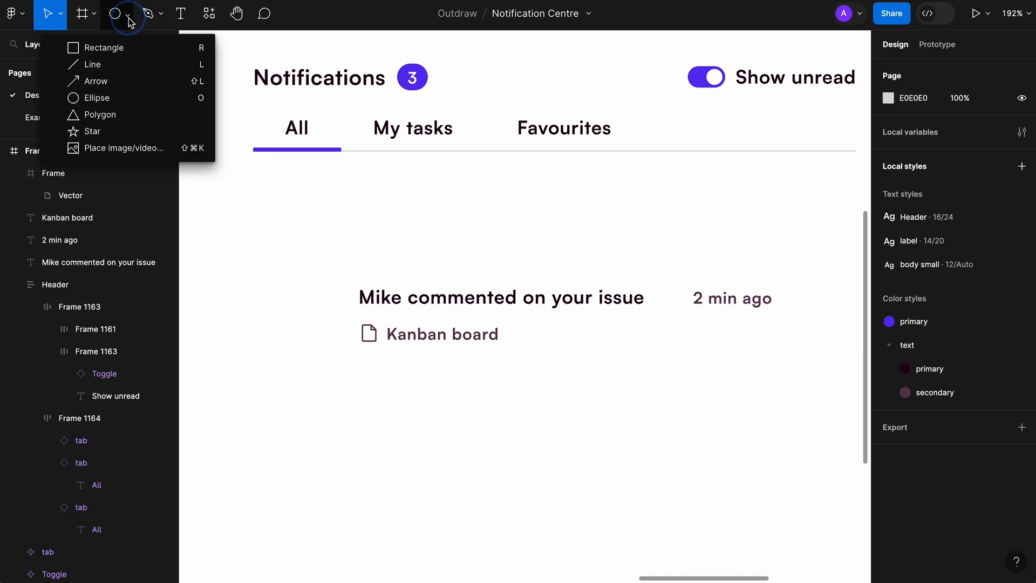
click(127, 100)
drag(282, 294, 329, 331)
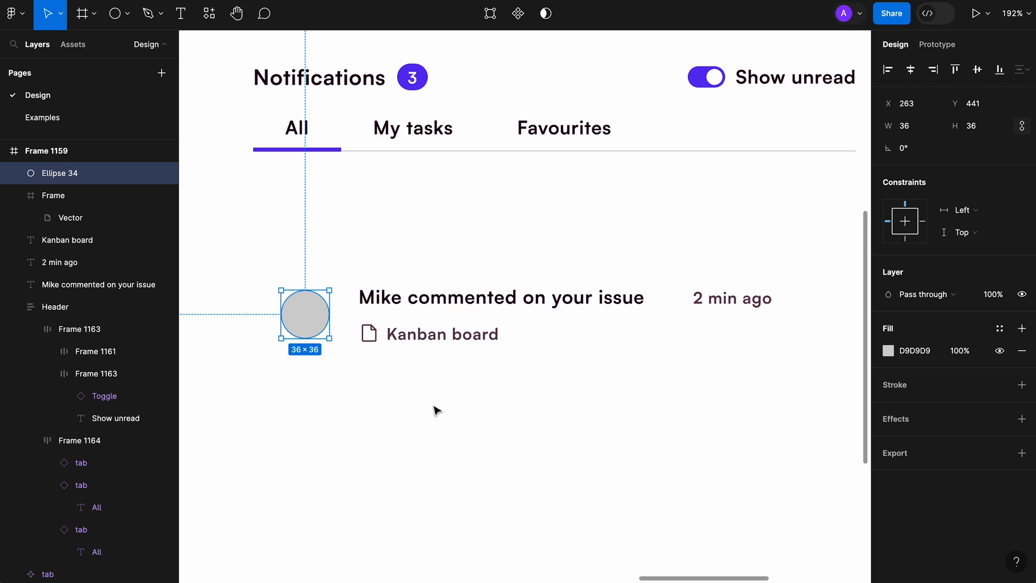
- Fill the circle with the pink-background portrait from the Avatars (male) set of the Content Reel plugin
click(209, 13)
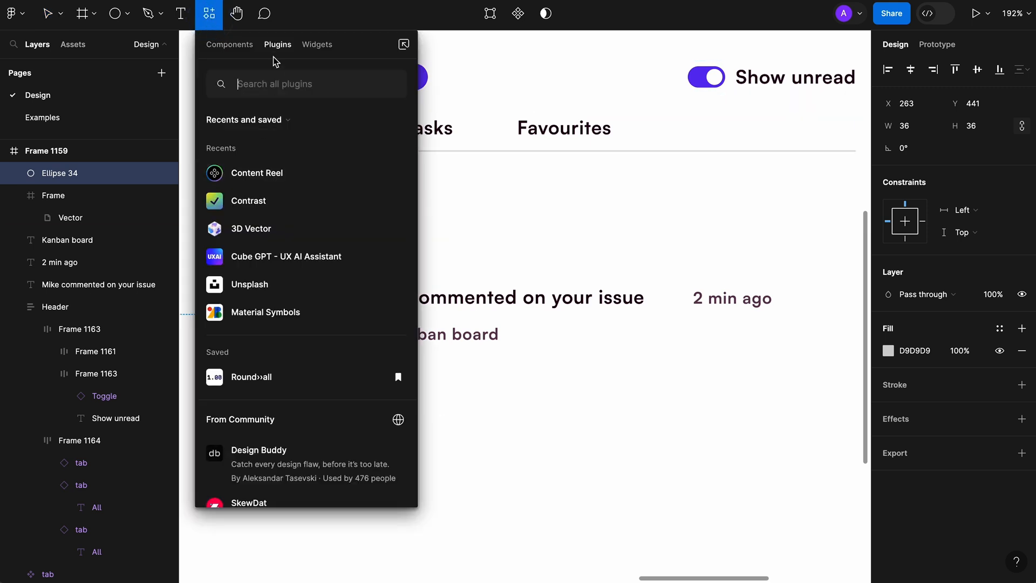
click(274, 174)
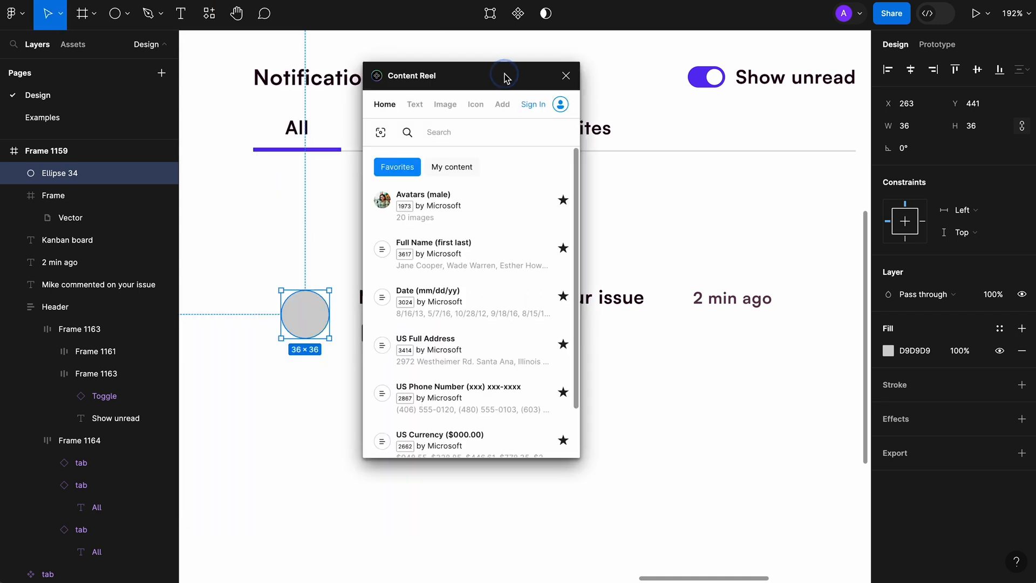
drag(506, 78, 718, 73)
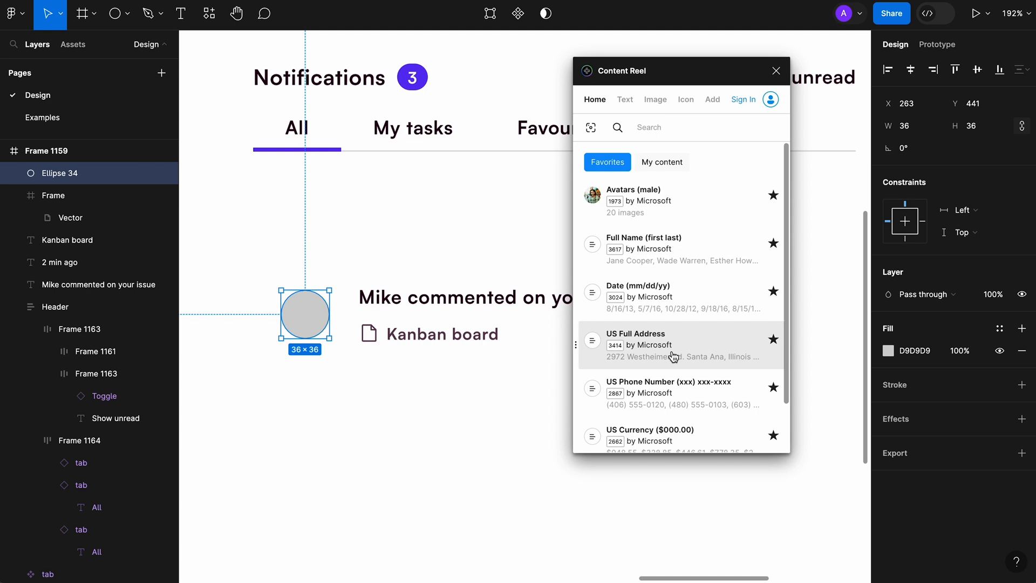
click(702, 200)
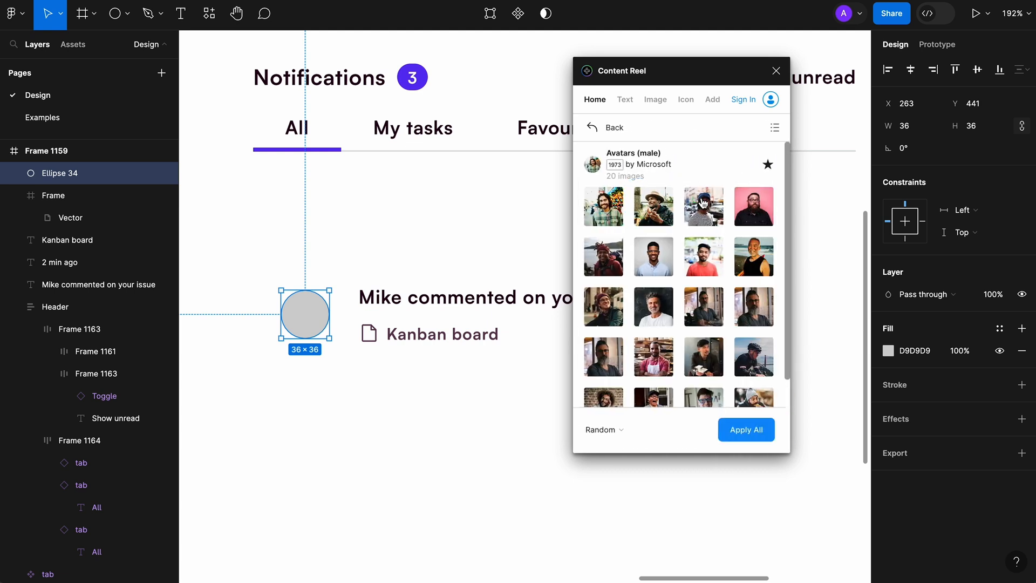
click(744, 212)
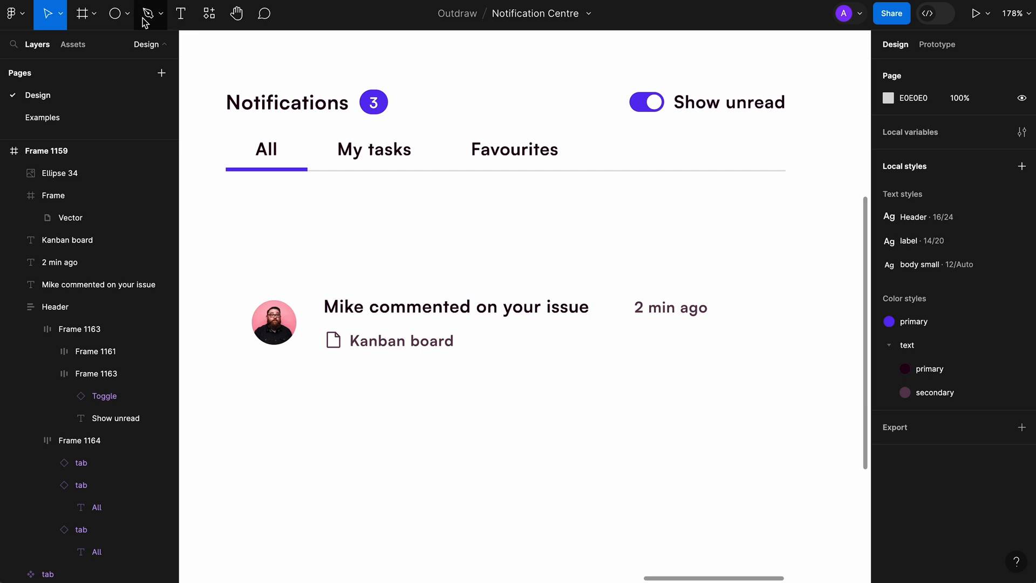
- Draw a small circle to the right of "2 min ago" and set its size to 8 × 8
click(128, 14)
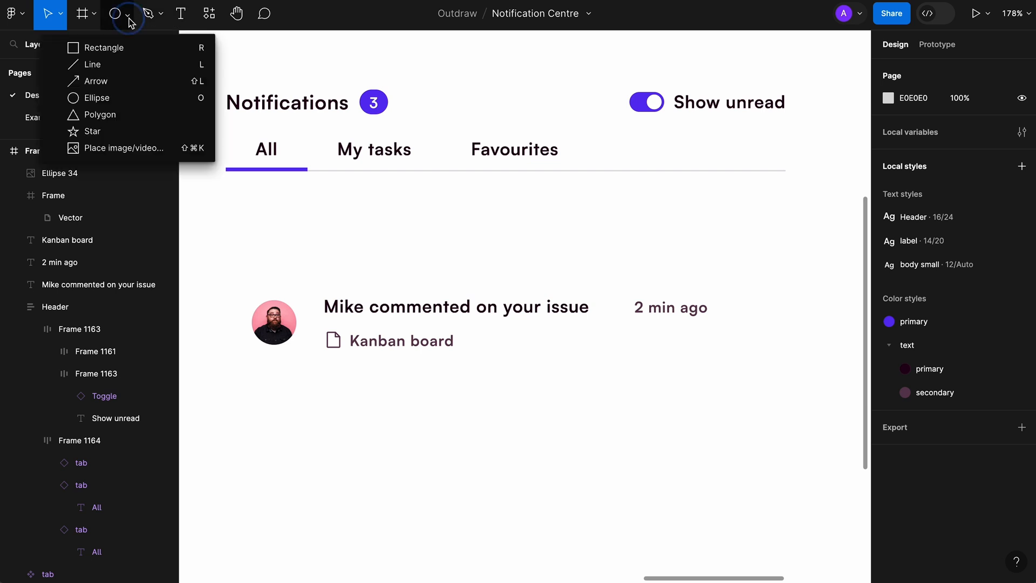
click(123, 98)
drag(756, 306, 768, 314)
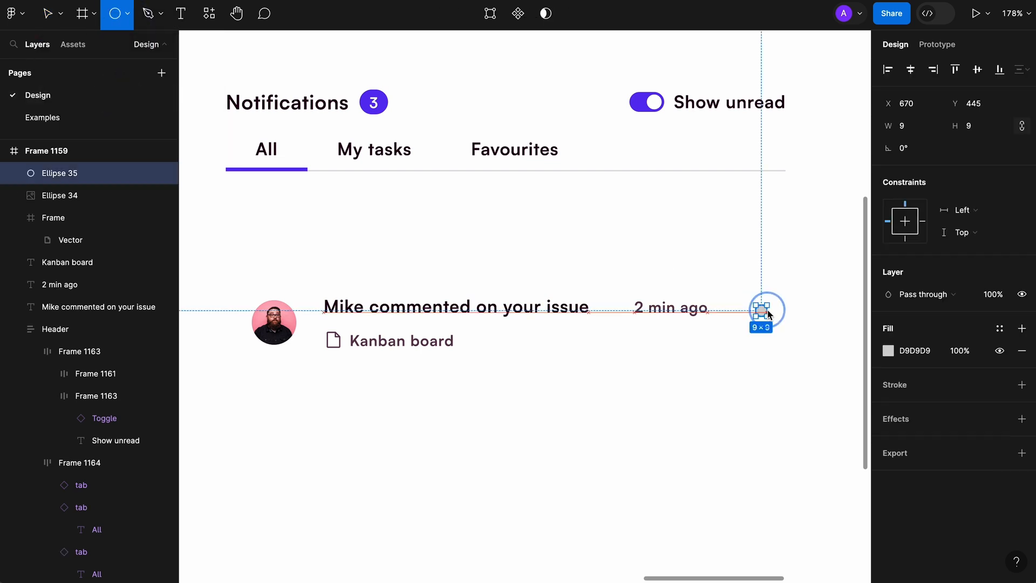
click(986, 128)
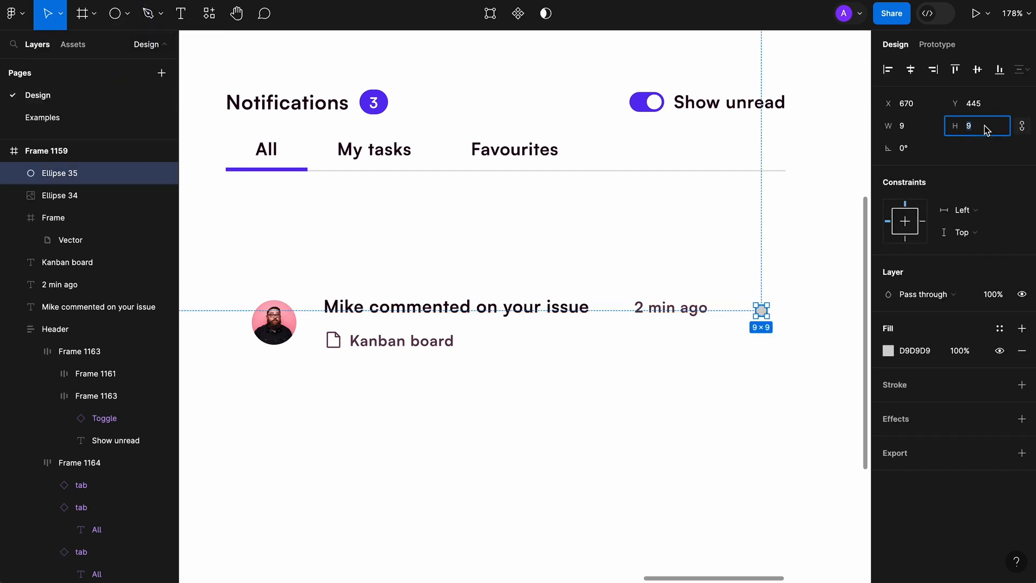
key(Down)
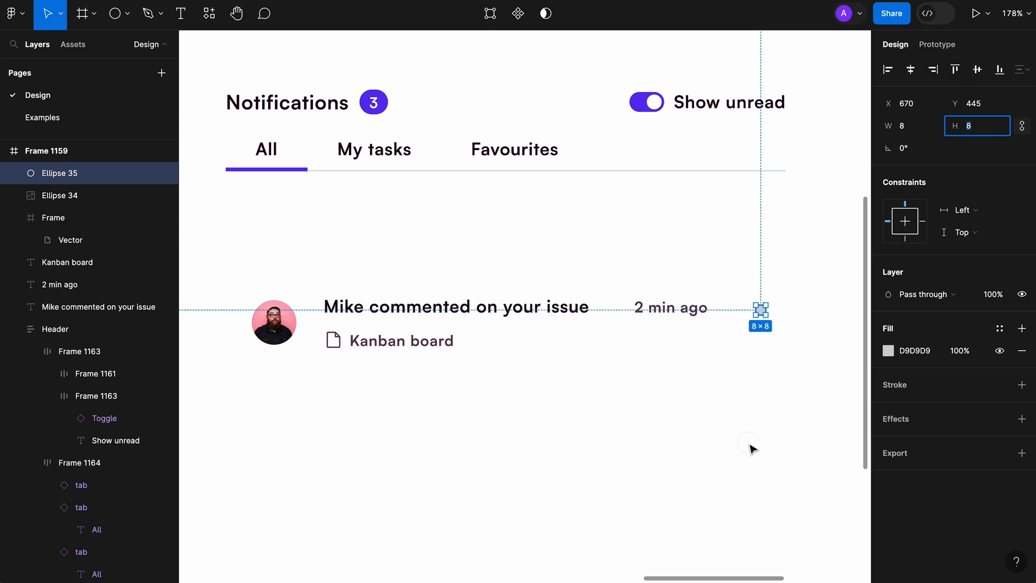
click(749, 444)
- Apply the blue primary colour style to the small circle's fill
click(762, 314)
click(1000, 329)
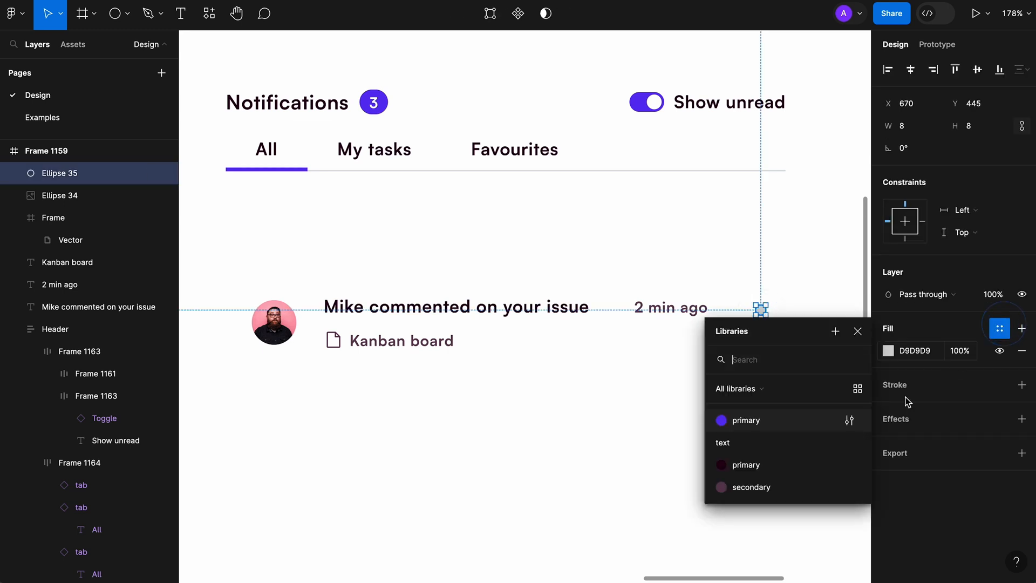
click(804, 425)
click(821, 361)
scroll(691, 388, down, 1)
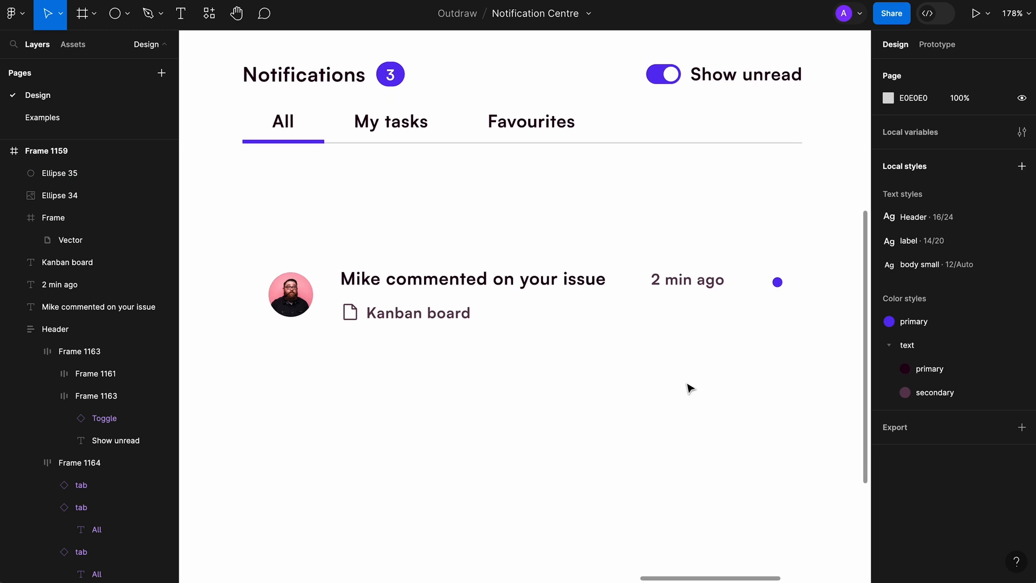
- Combine the message and "2 min ago" in a horizontal auto layout with a spacing of 8
click(589, 286)
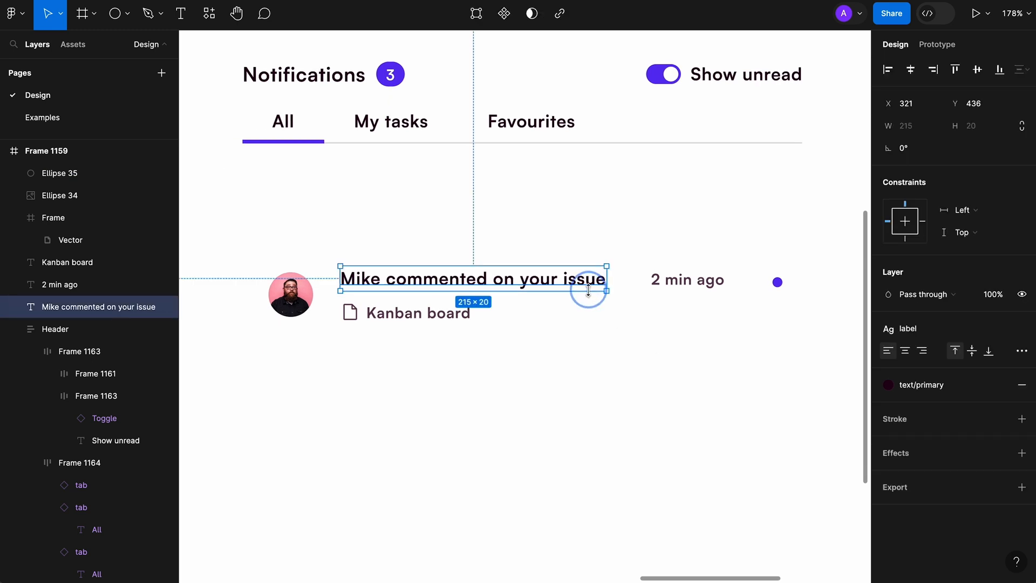
shift+click(687, 289)
key(shift+a)
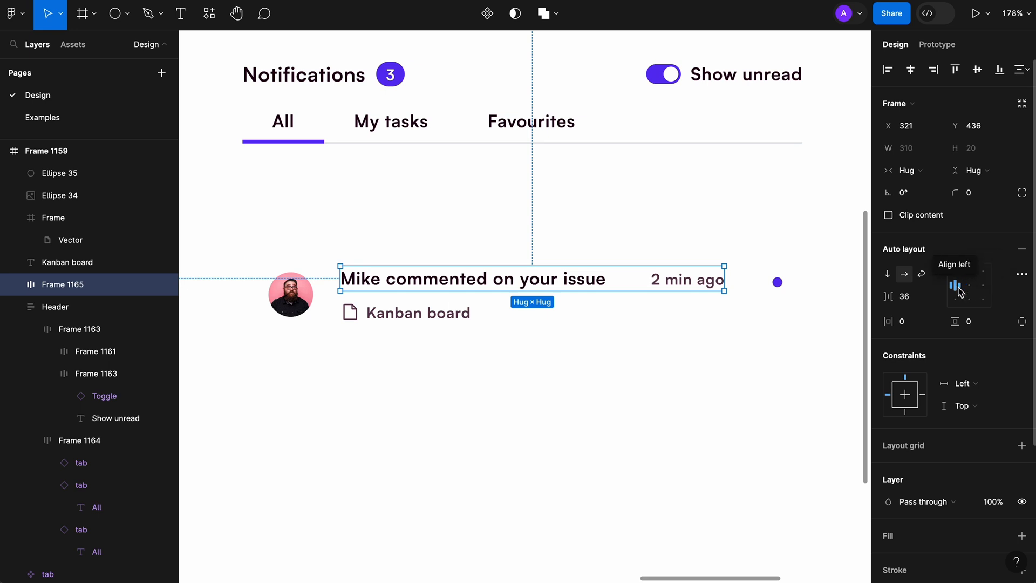
click(916, 300)
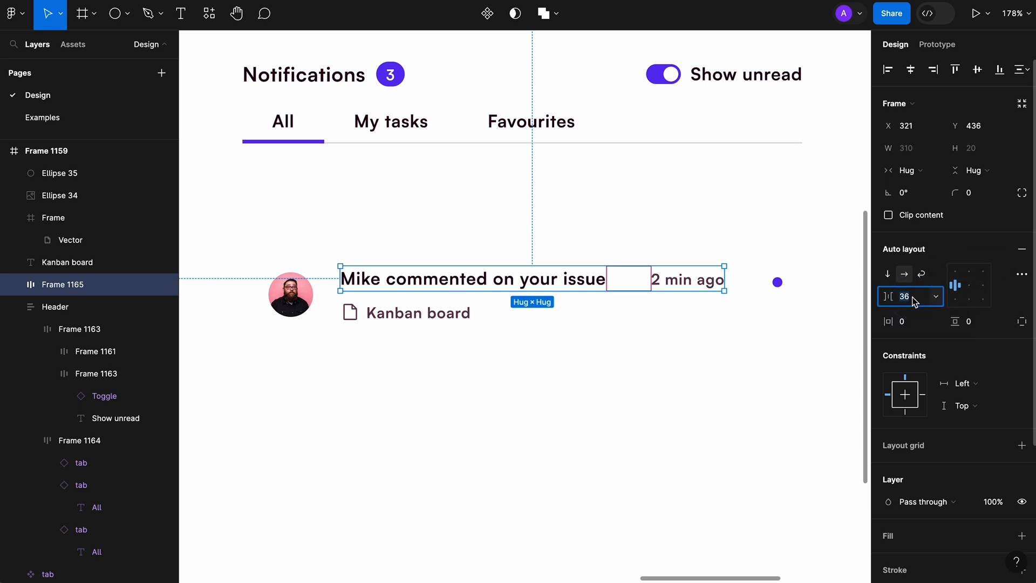
text(8)
key(Tab)
click(650, 387)
scroll(650, 387, up, 1)
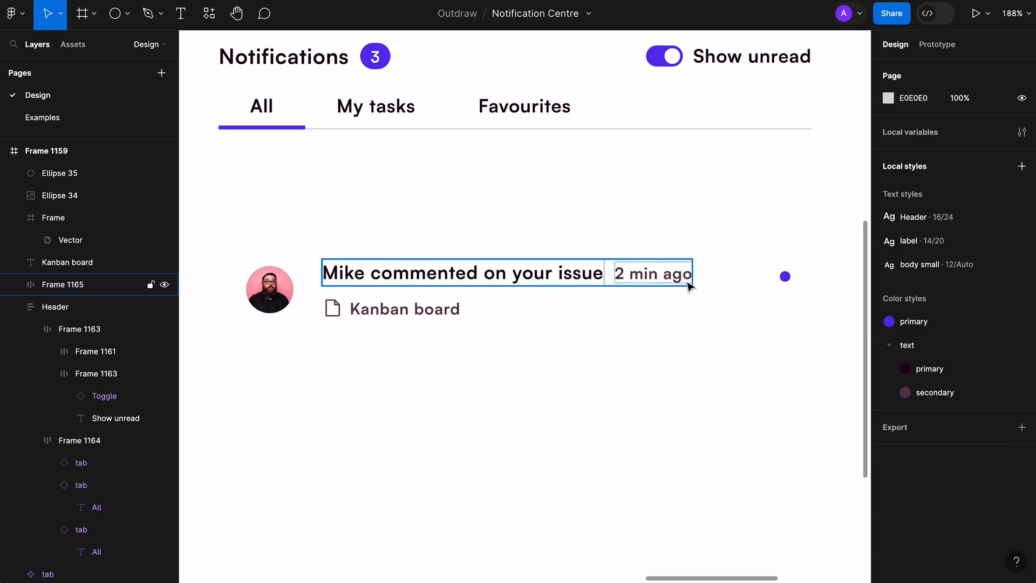
- Frame the message row together with the blue dot, give the frame auto layout with Auto spacing, and widen it to the right
click(689, 281)
shift+click(787, 285)
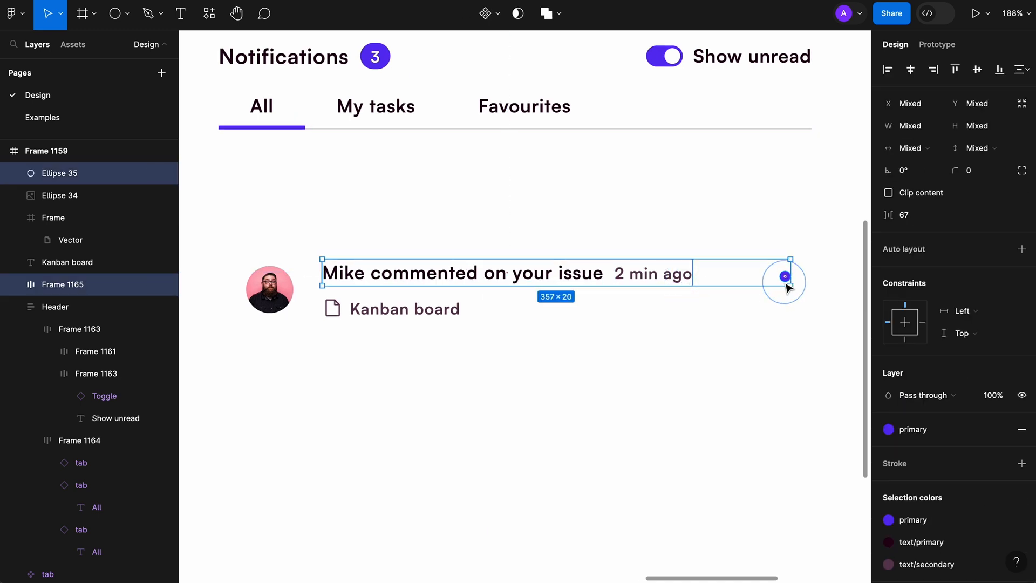
key(alt+super+g)
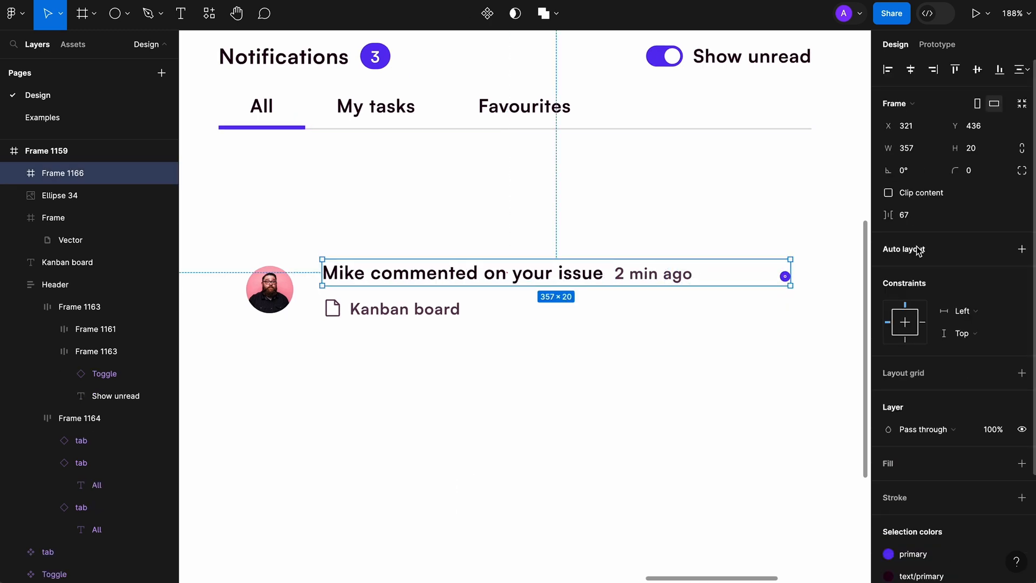
key(shift+a)
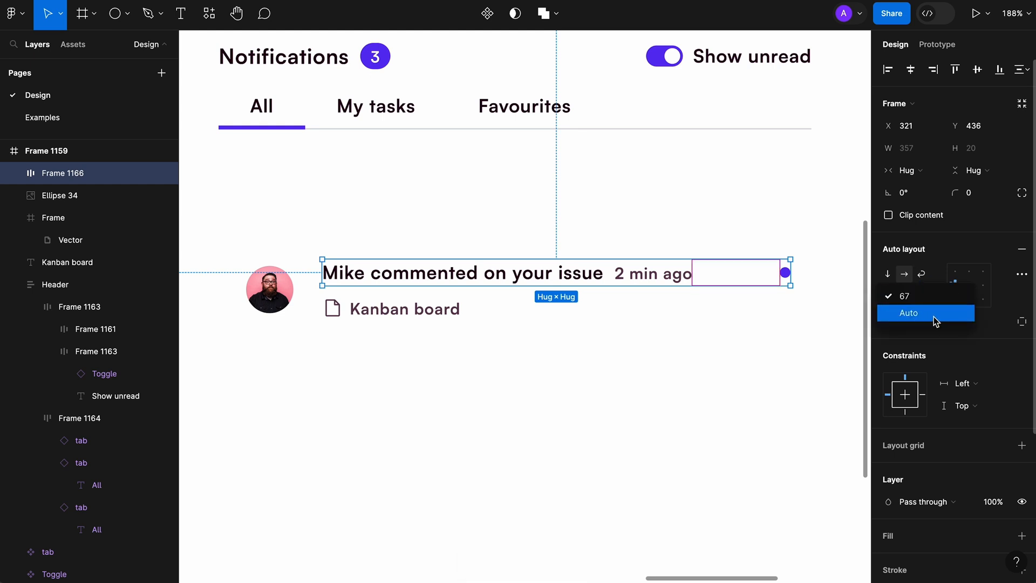
click(934, 319)
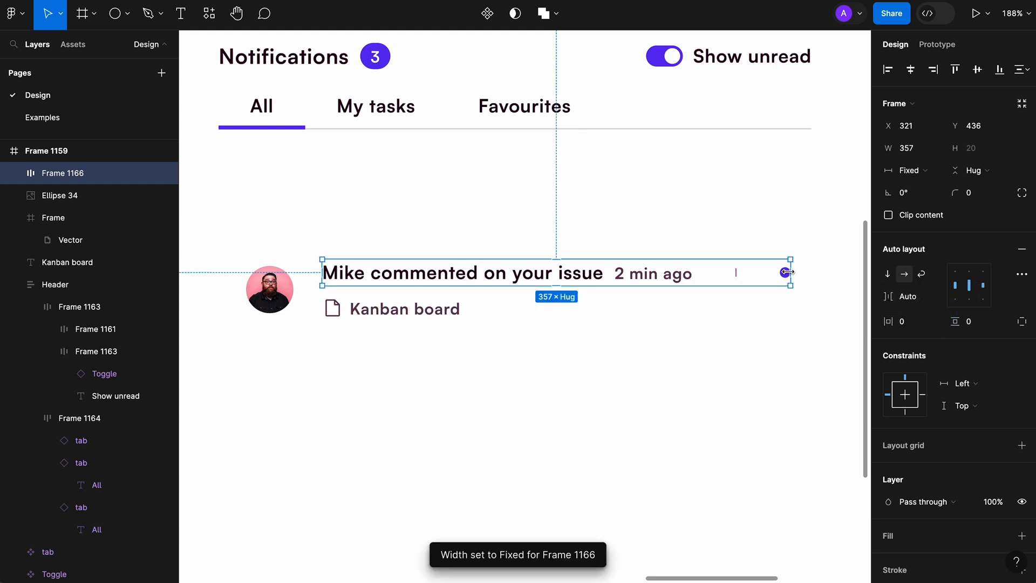
drag(788, 272, 834, 273)
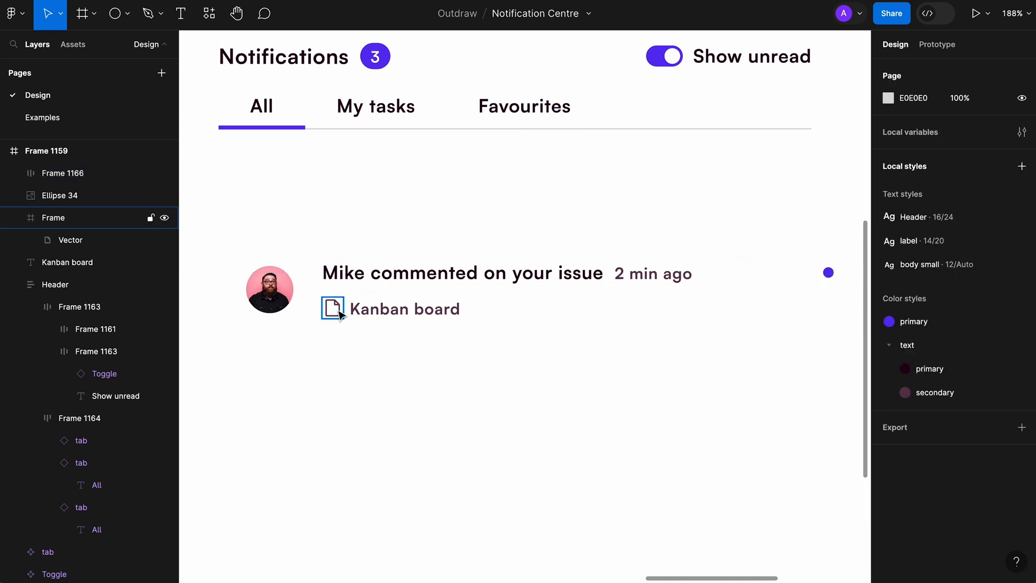
- Combine the file icon and "Kanban board" in a horizontal auto layout with a spacing of 6
click(339, 315)
shift+click(373, 313)
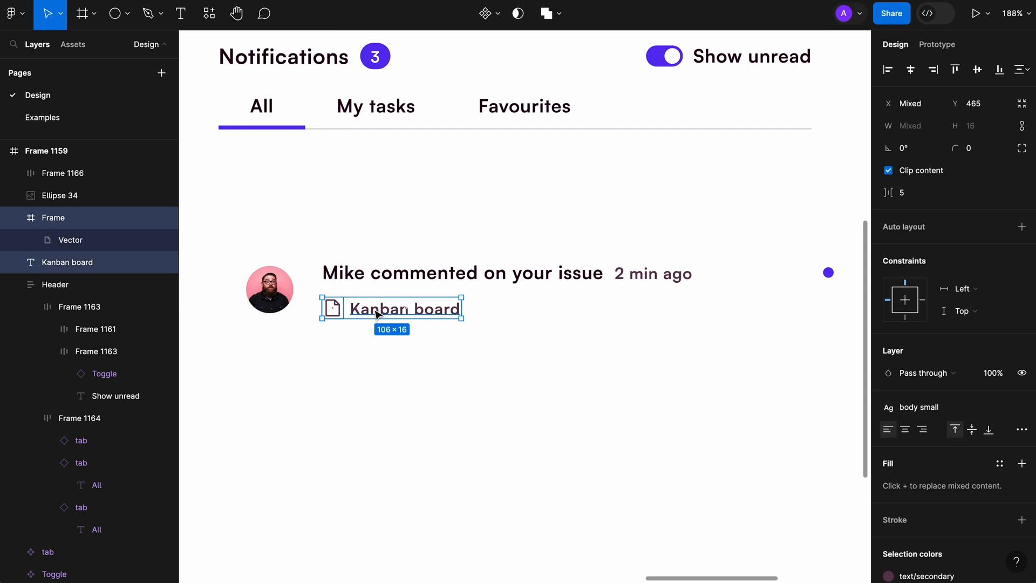
click(901, 226)
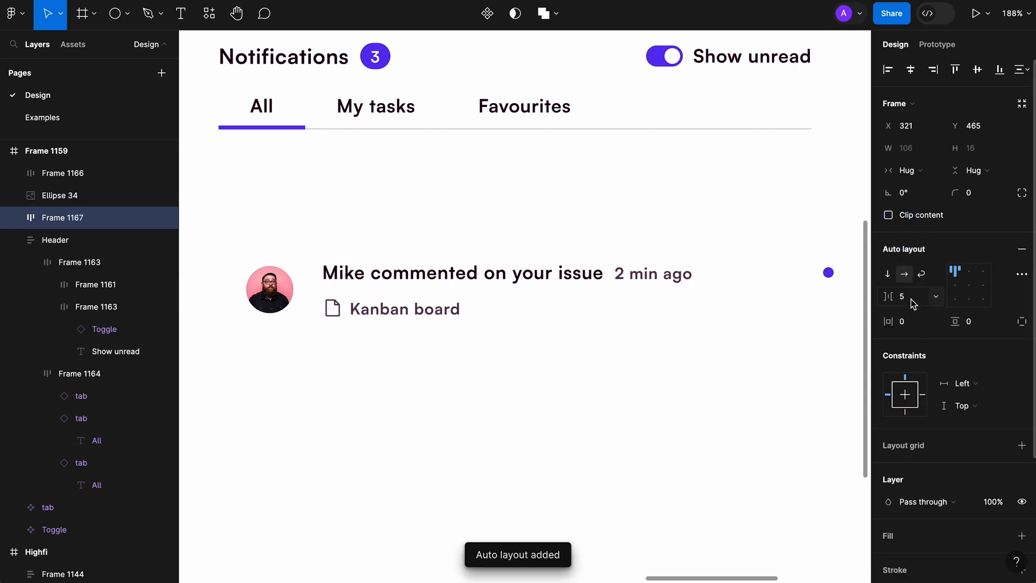
text(6)
key(Tab)
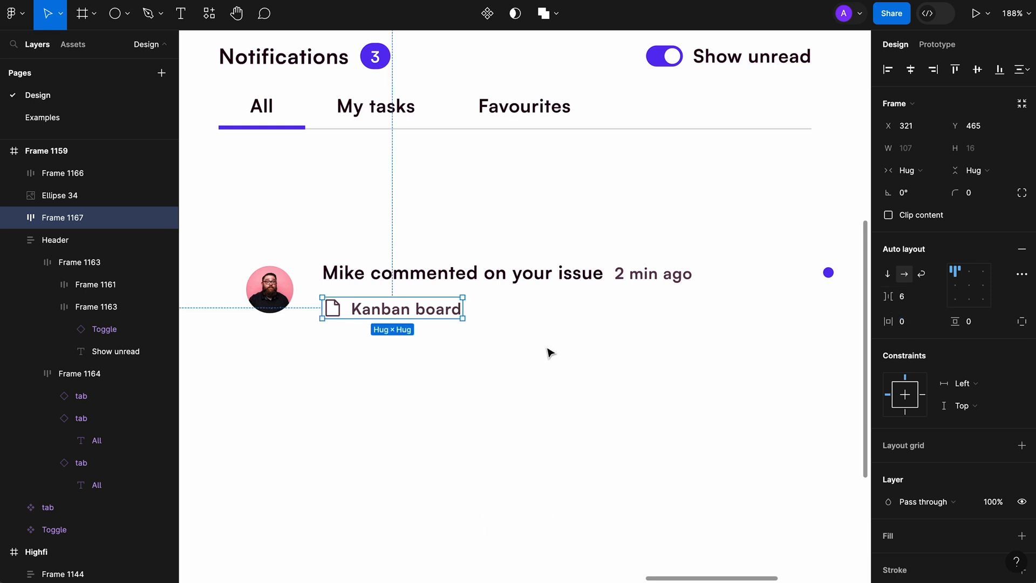
- Stack the message row and the "Kanban board" row in a vertical auto layout with a spacing of 4
shift+click(578, 283)
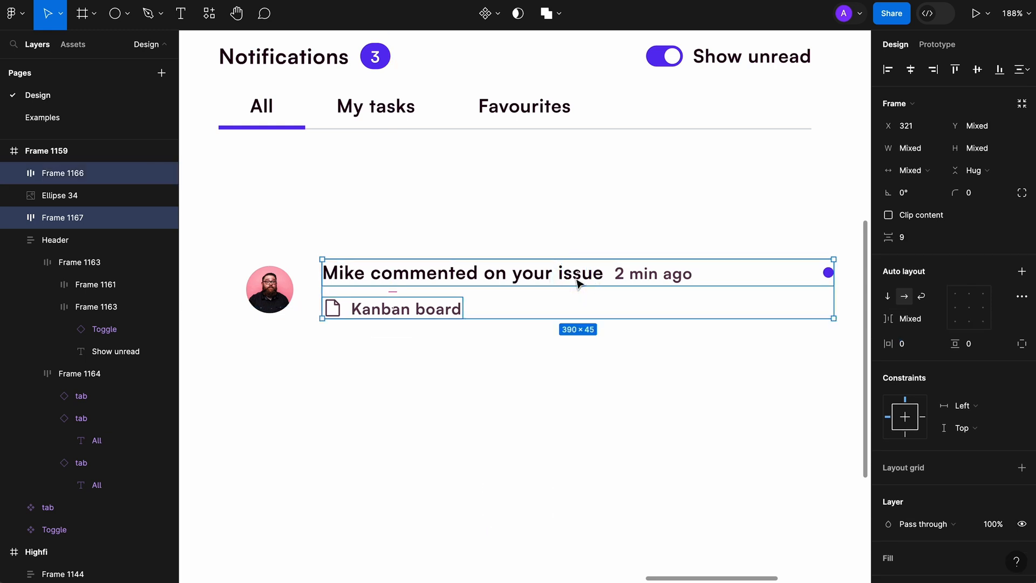
key(alt+super+g)
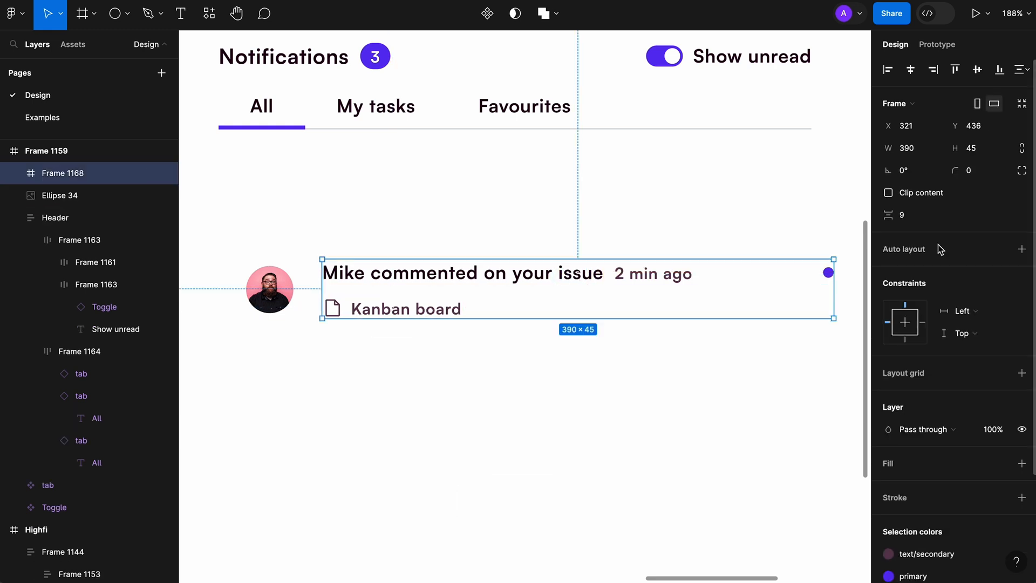
key(shift+a)
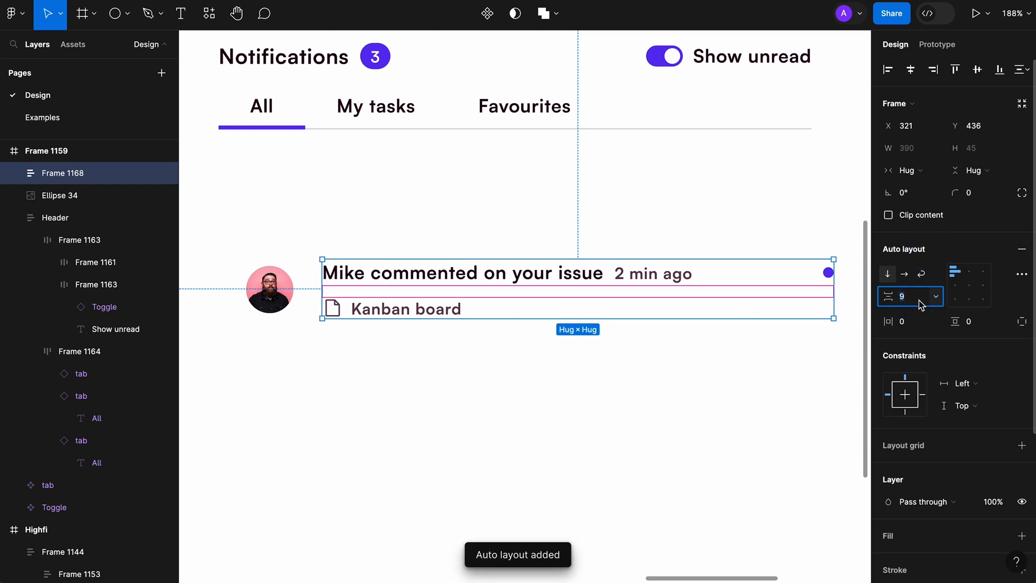
text(4)
key(Tab)
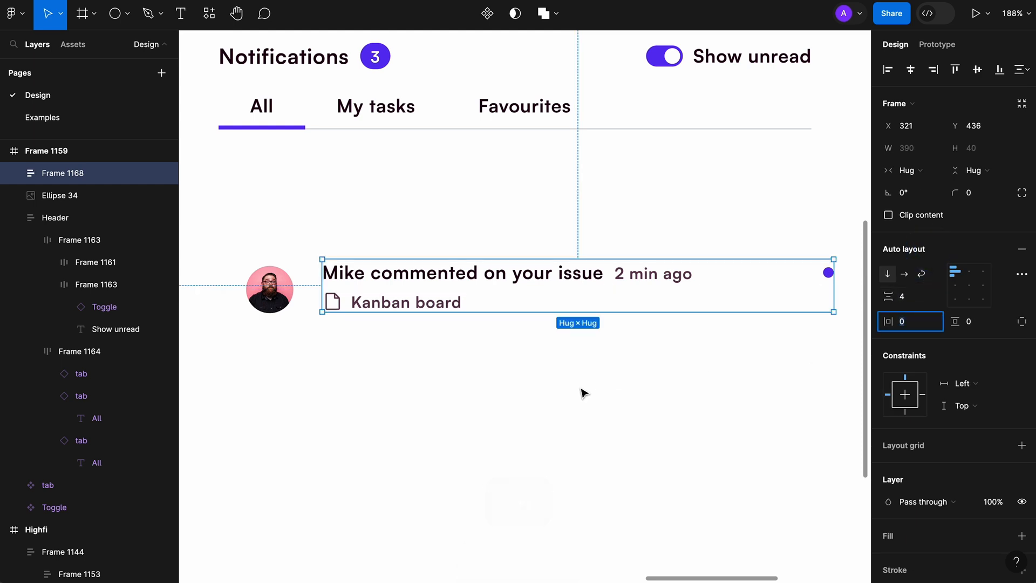
- Combine the avatar and the stacked text rows in a horizontal auto layout with a spacing of 12
click(275, 311)
shift+click(419, 281)
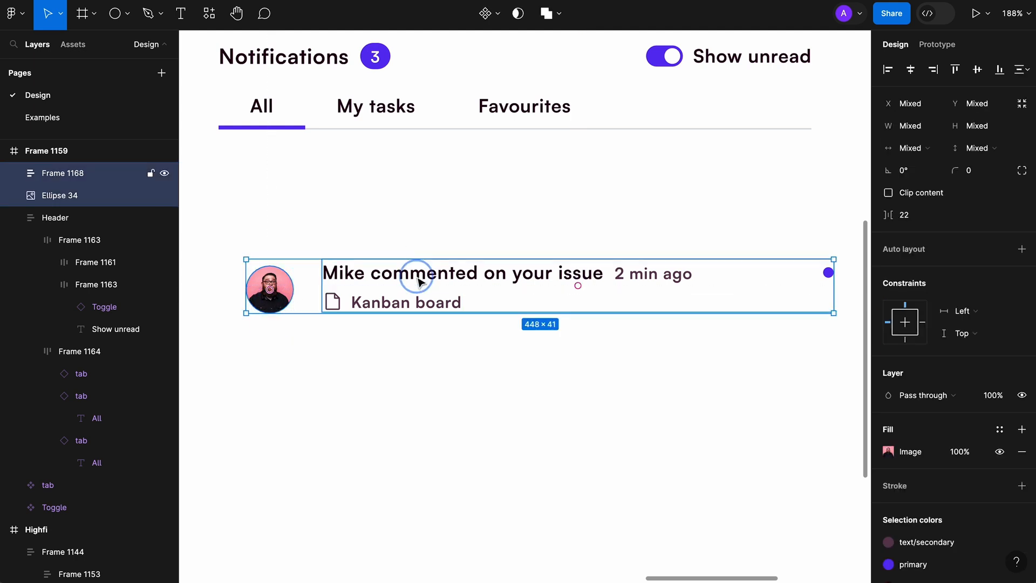
key(alt+super+g)
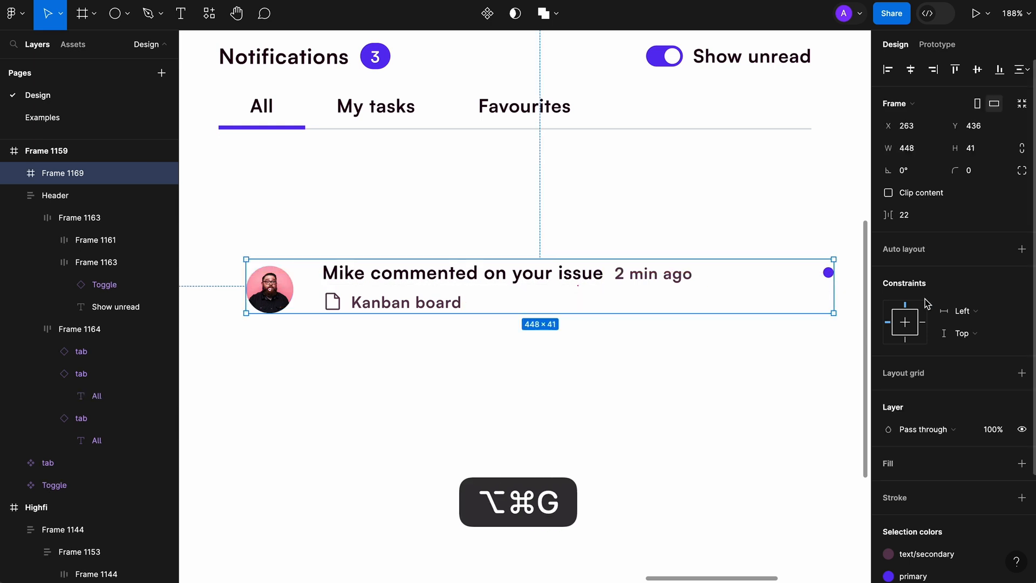
click(901, 251)
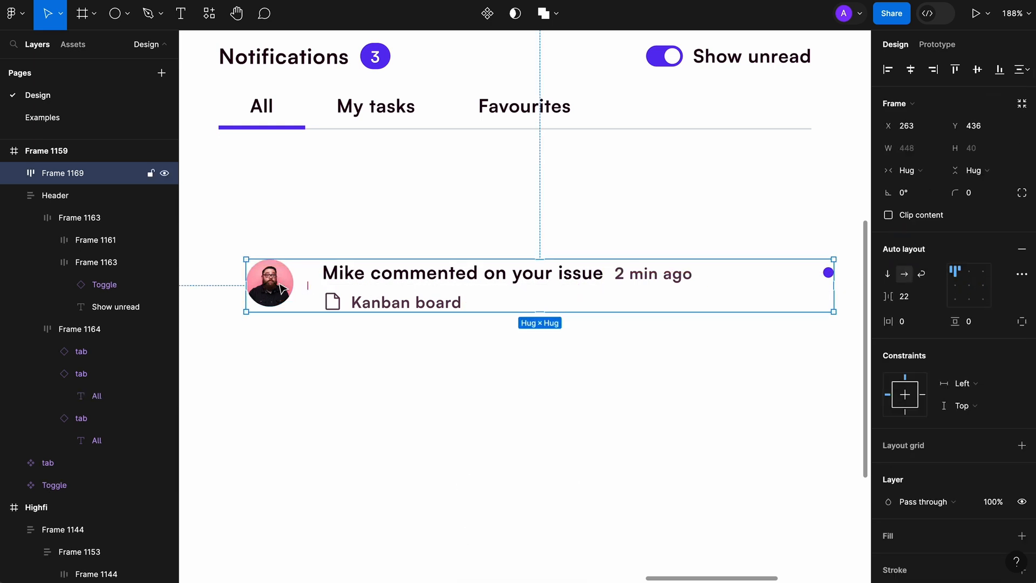
click(913, 299)
text(16)
key(Tab)
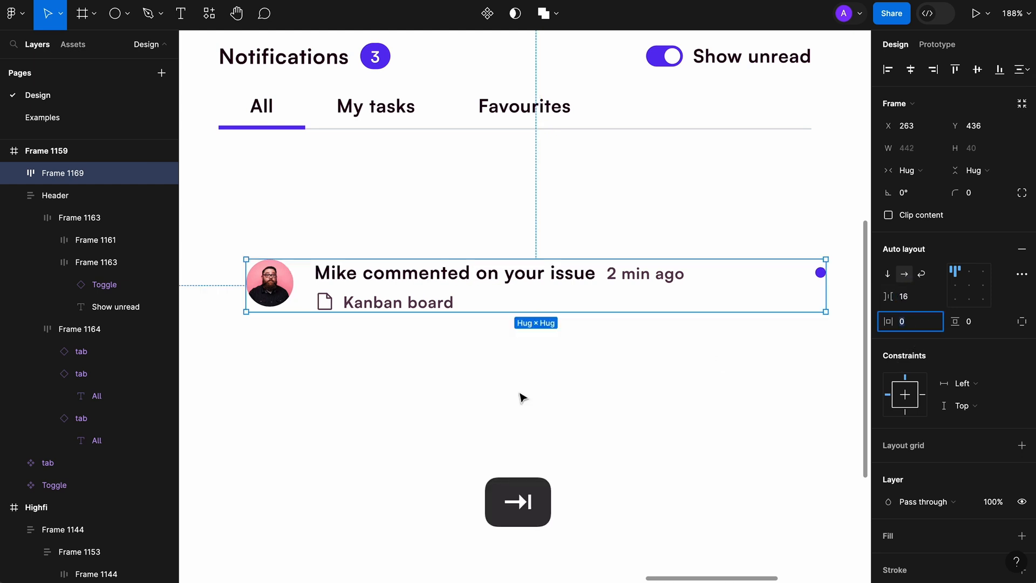
scroll(448, 404, down, 3)
text(6)
key(Tab)
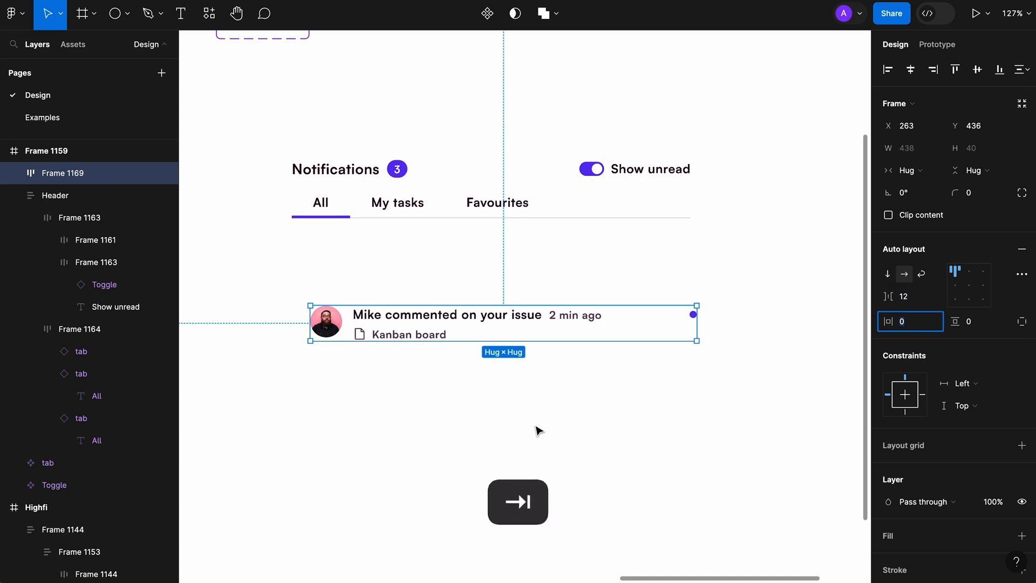
- Name the notification item's frame "Notification" and turn it into a component
click(535, 426)
click(371, 331)
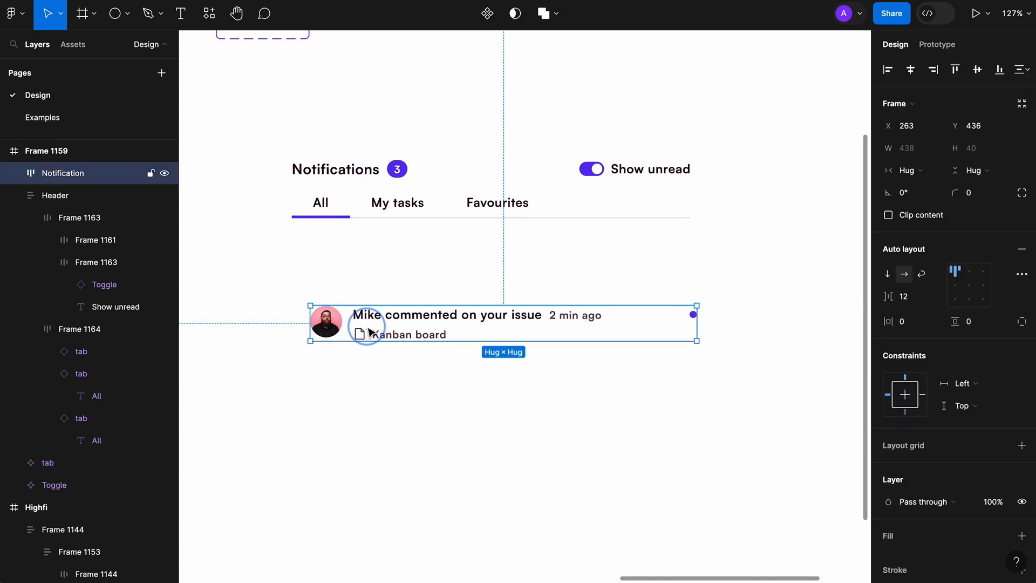
key(alt+super+k)
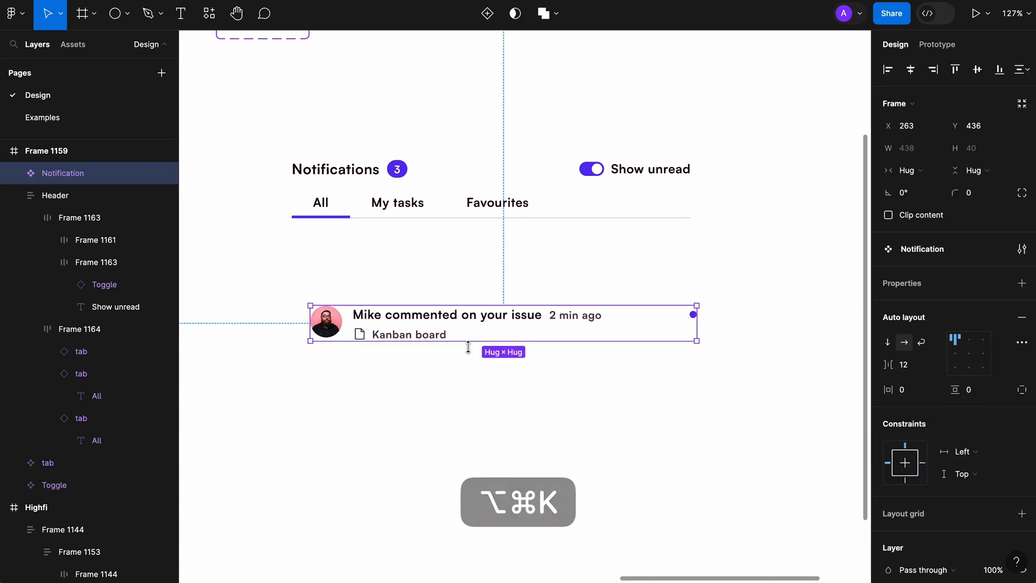
- Move the Notification component up beside the tab component set
scroll(468, 345, down, 3)
scroll(438, 335, up, 3)
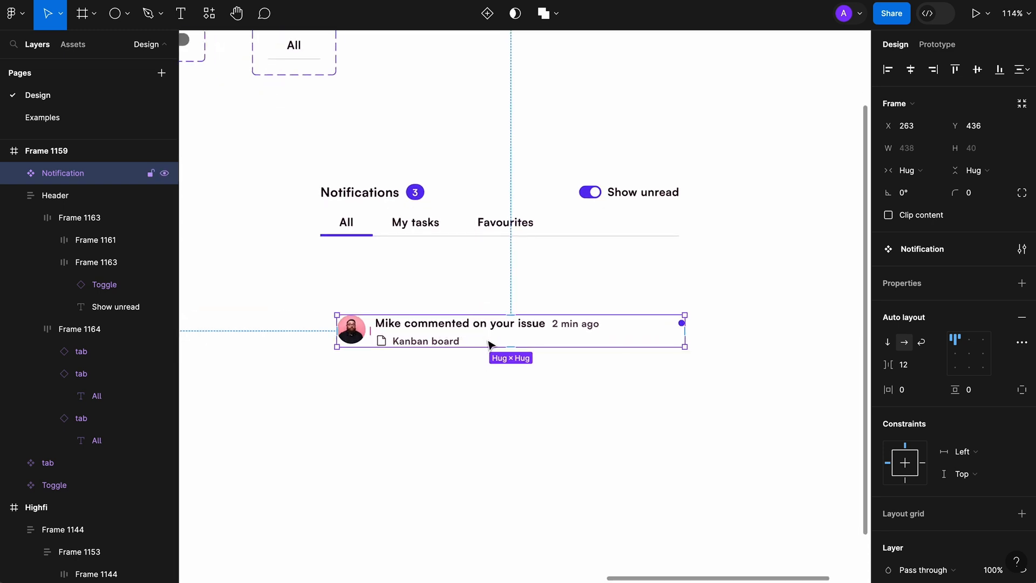
scroll(481, 335, down, 2)
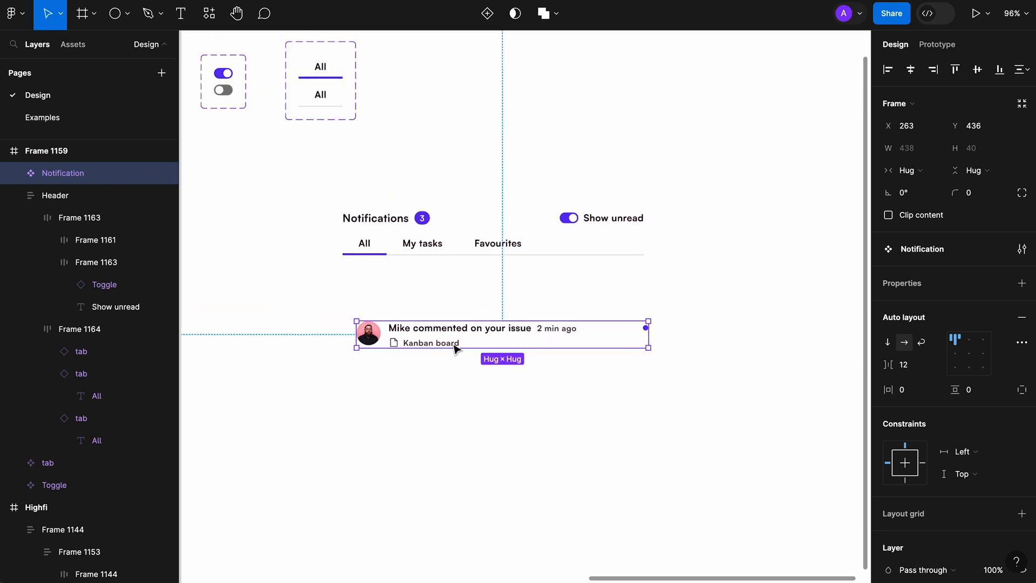
scroll(455, 342, up, 3)
drag(435, 395, 459, 126)
scroll(459, 127, down, 1)
scroll(459, 127, left, 1)
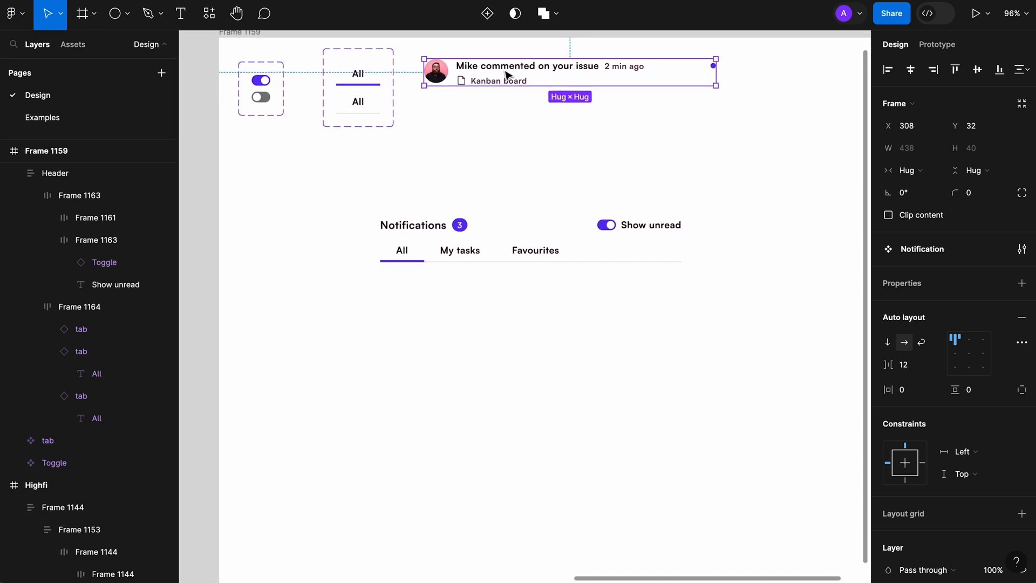
- Place a Notification instance below the tabs and duplicate it downward into a column of five
click(74, 44)
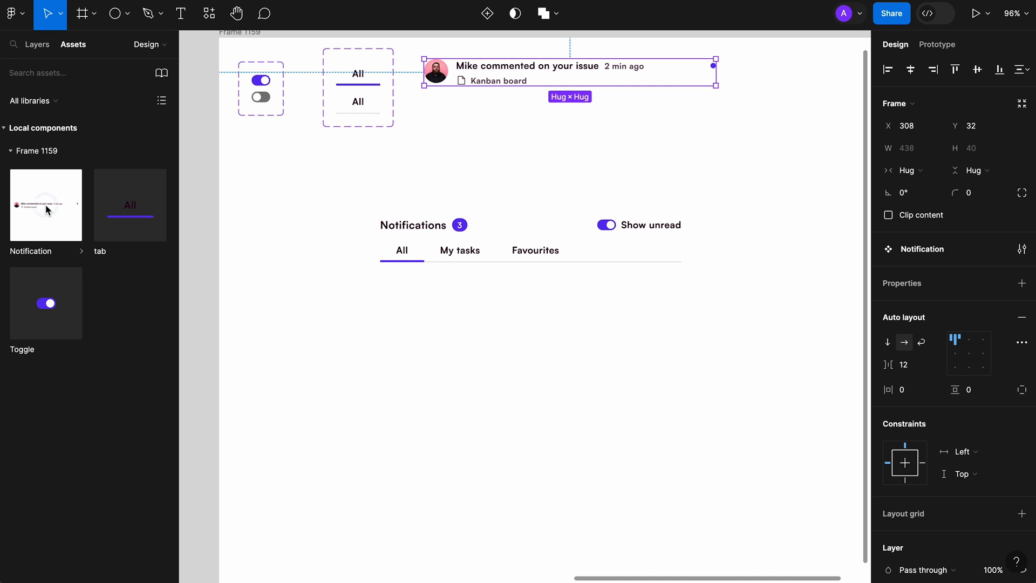
drag(46, 205, 427, 326)
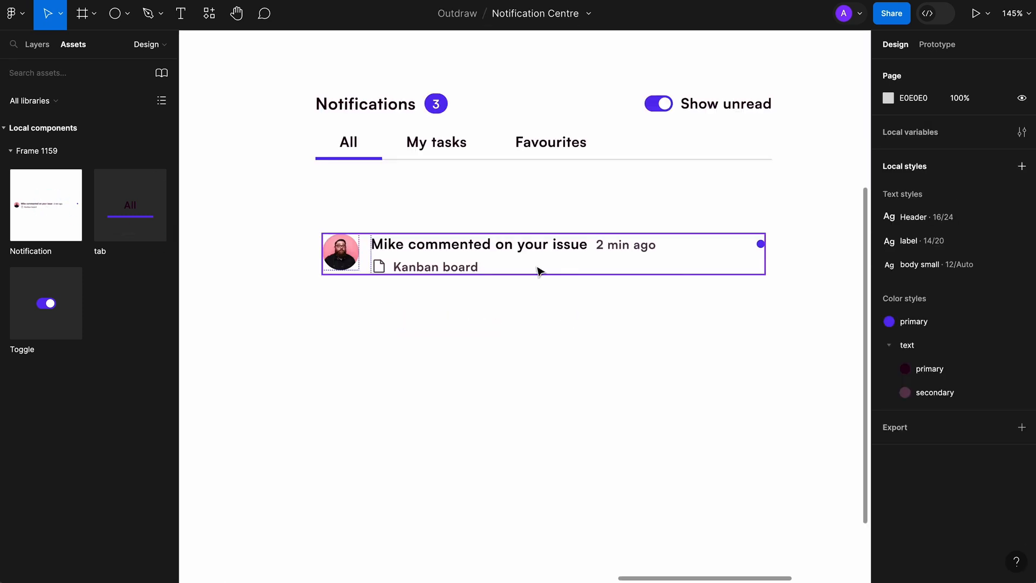
drag(569, 261, 573, 508)
scroll(600, 269, down, 3)
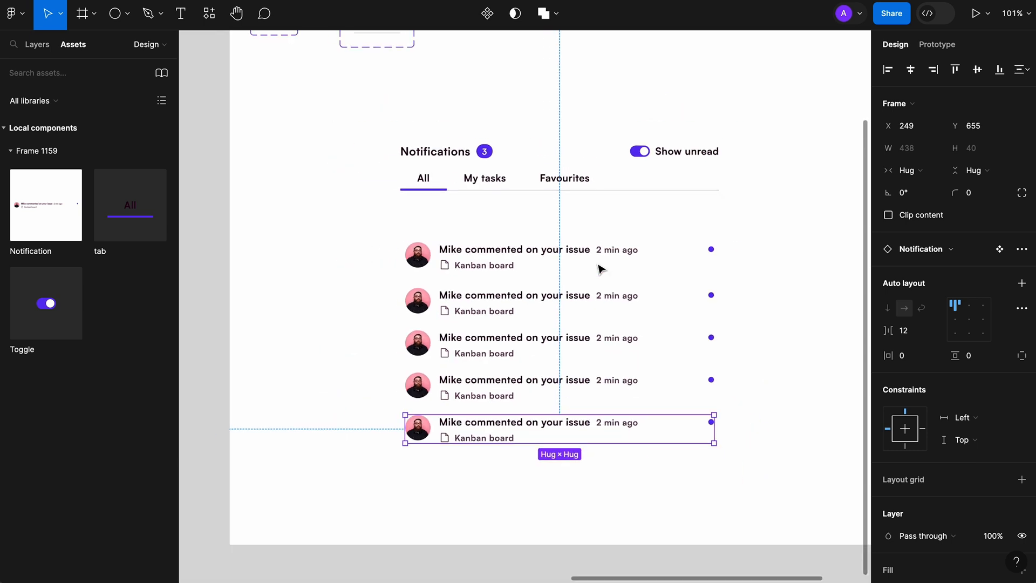
scroll(600, 269, up, 2)
scroll(542, 221, up, 1)
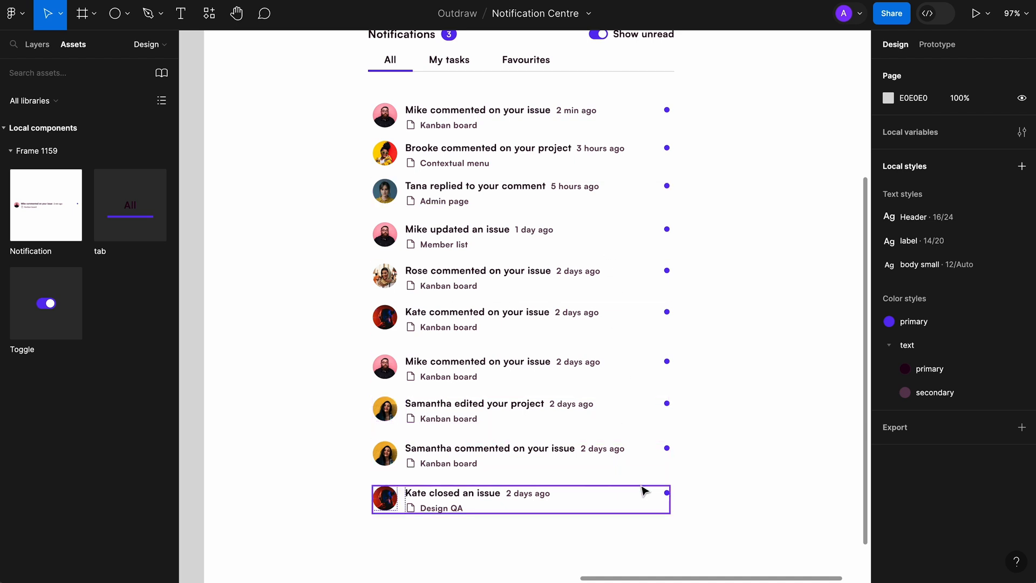
- Try removing the unread dot from the "edited your project" notification instance, and undo it
scroll(677, 391, up, 5)
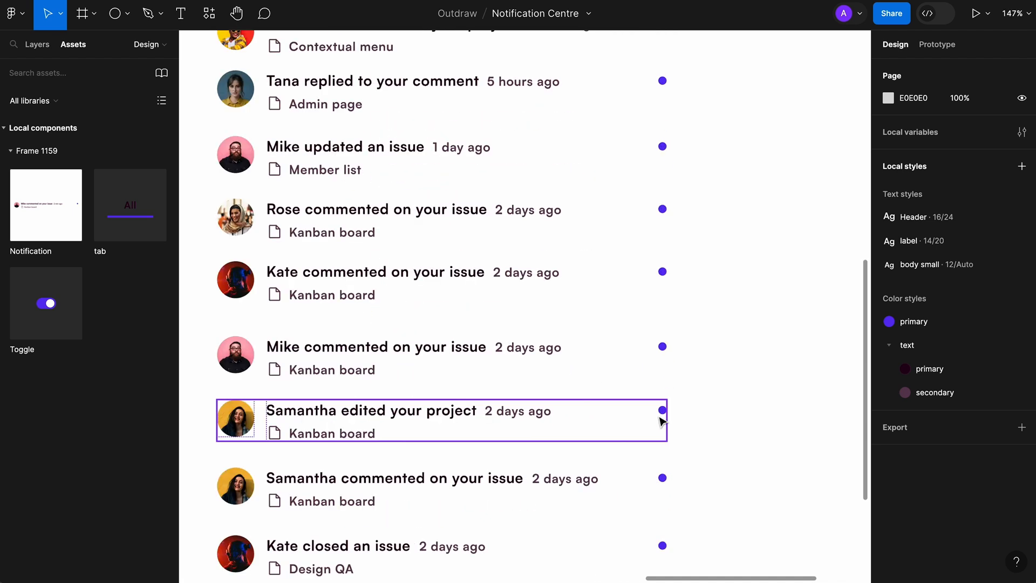
click(663, 411)
click(663, 411)
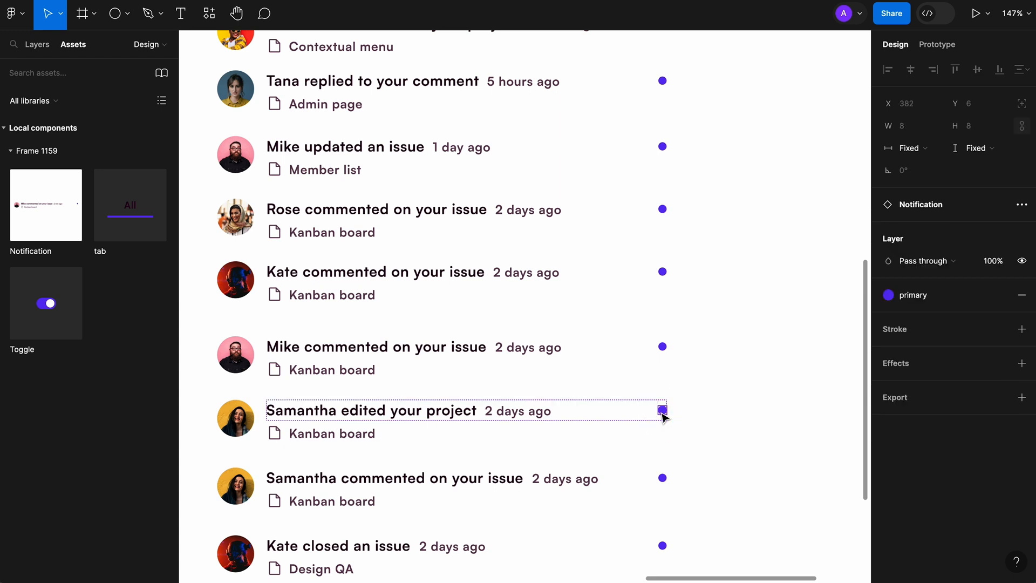
key(Delete)
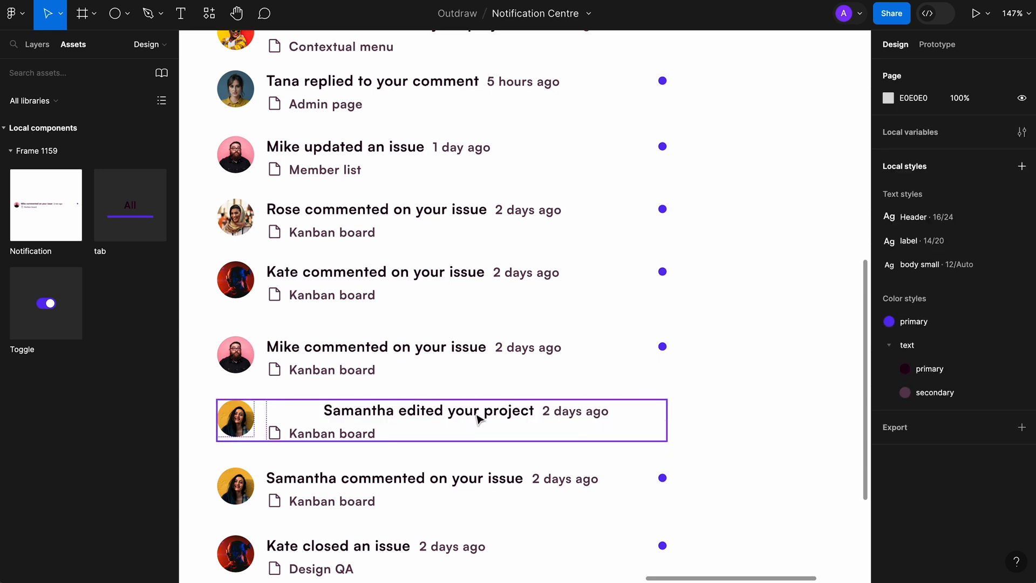
key(super+z)
- In the main Notification component, set the widths of the text stack and its message row to Fill container
scroll(594, 398, down, 5)
scroll(594, 382, up, 6)
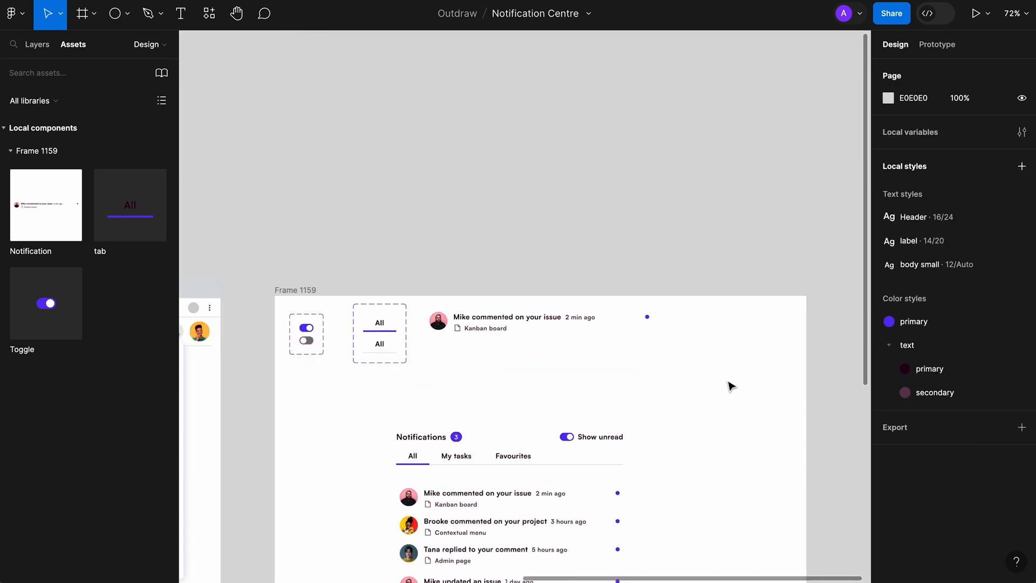
scroll(506, 387, up, 6)
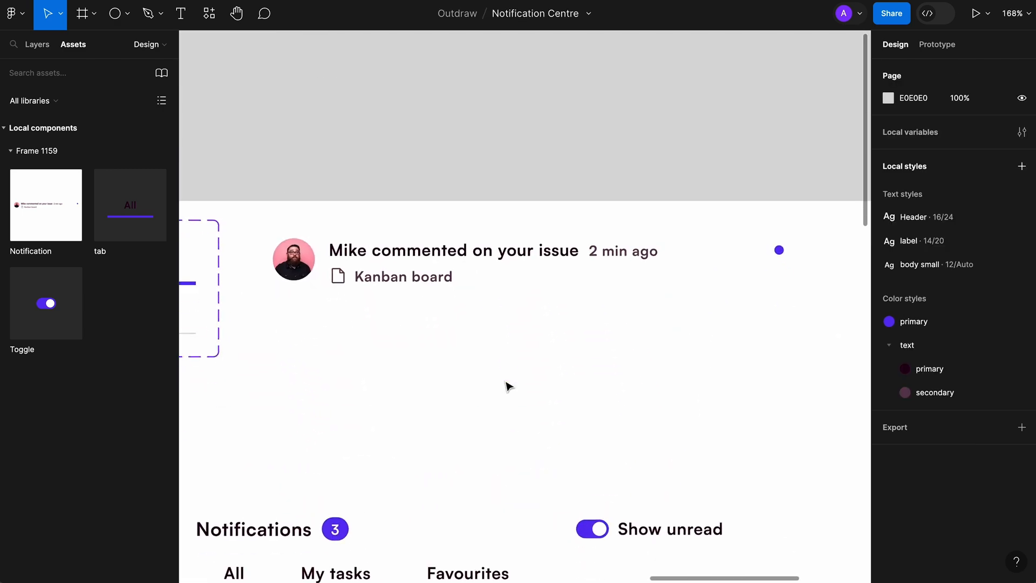
double_click(584, 270)
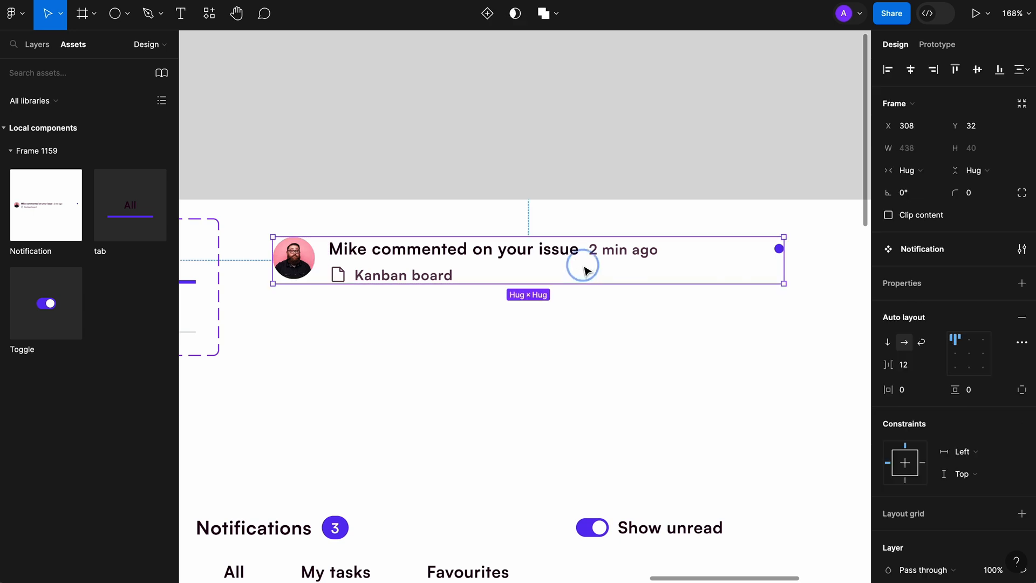
click(910, 170)
click(917, 187)
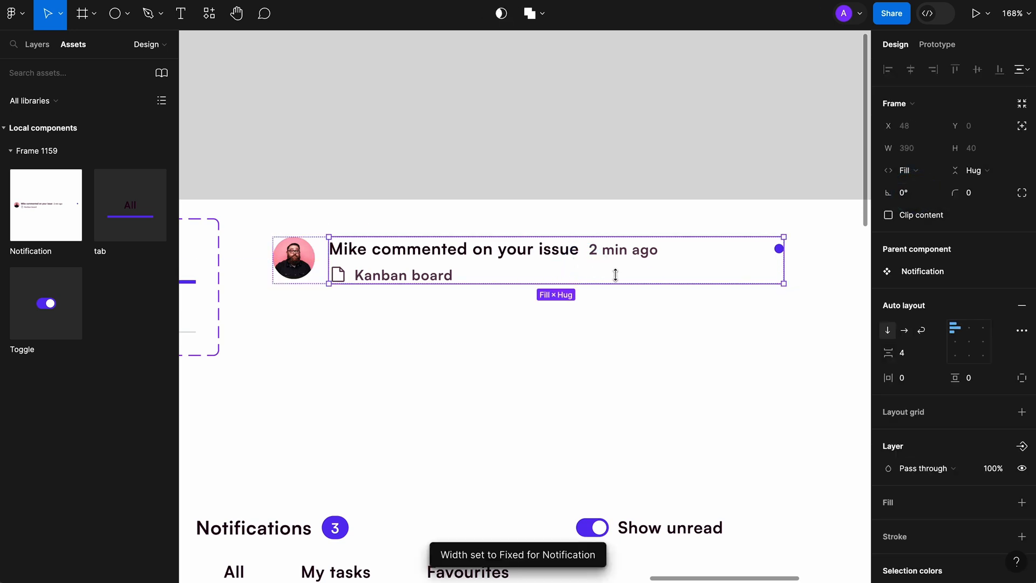
click(587, 246)
click(906, 170)
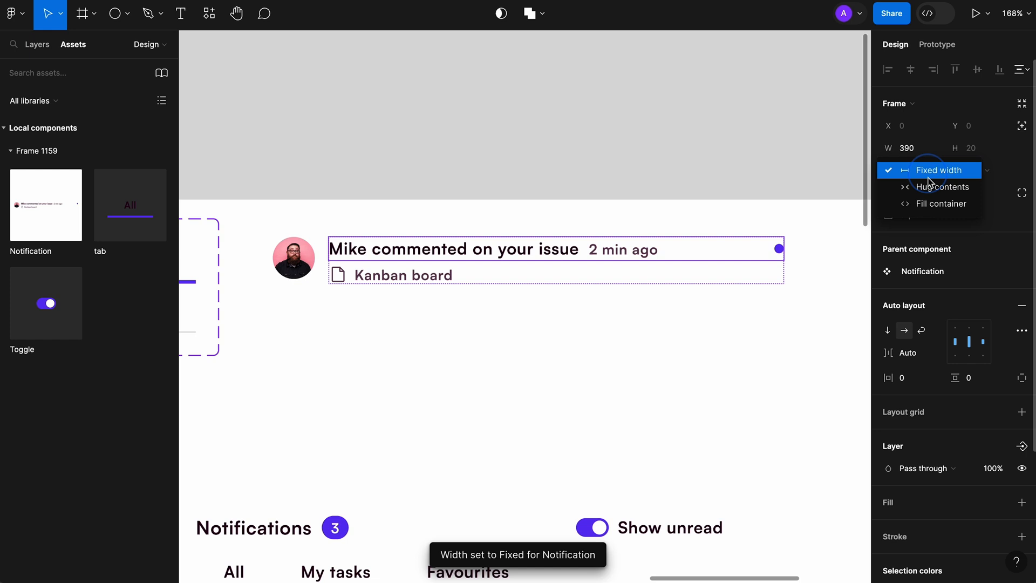
click(931, 205)
- Set the page label row and its "Kanban board" text to Fill container width
click(404, 276)
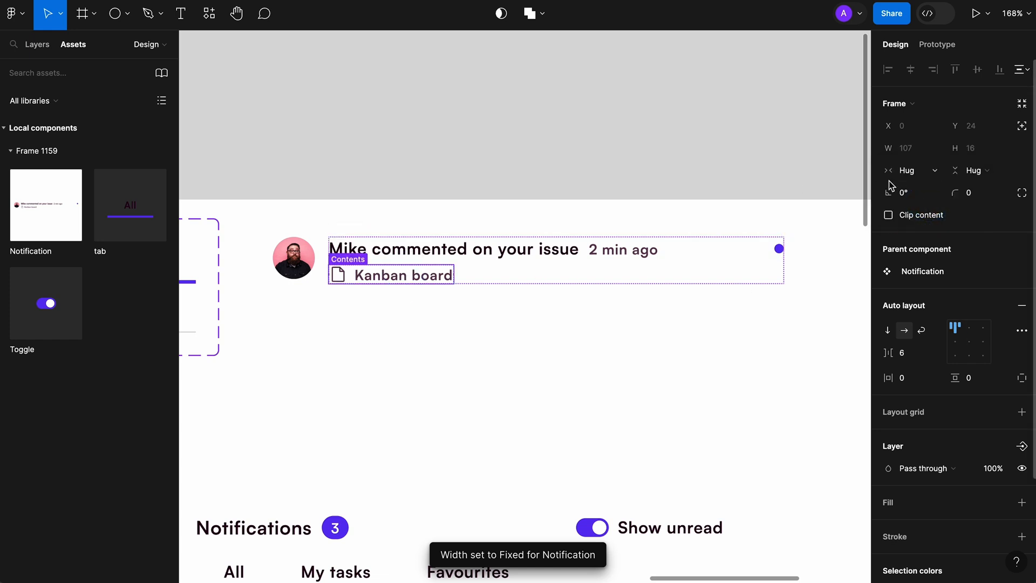
click(907, 171)
click(912, 185)
click(397, 279)
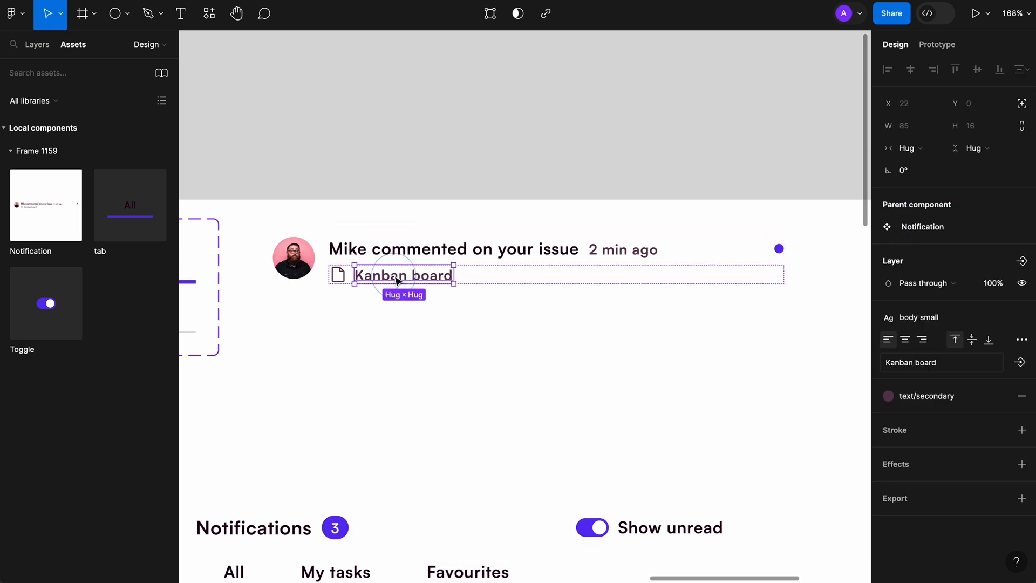
click(907, 149)
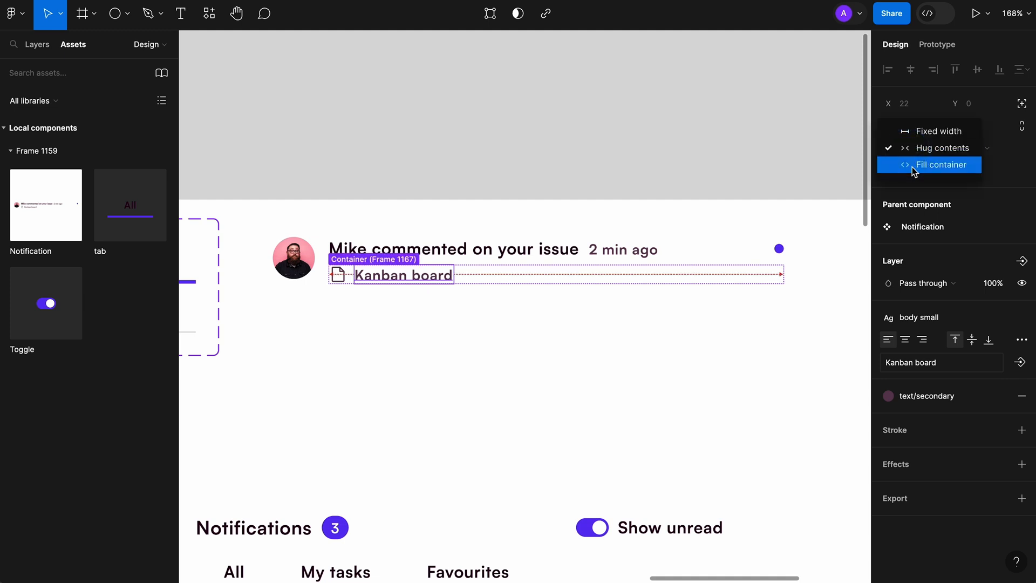
click(914, 171)
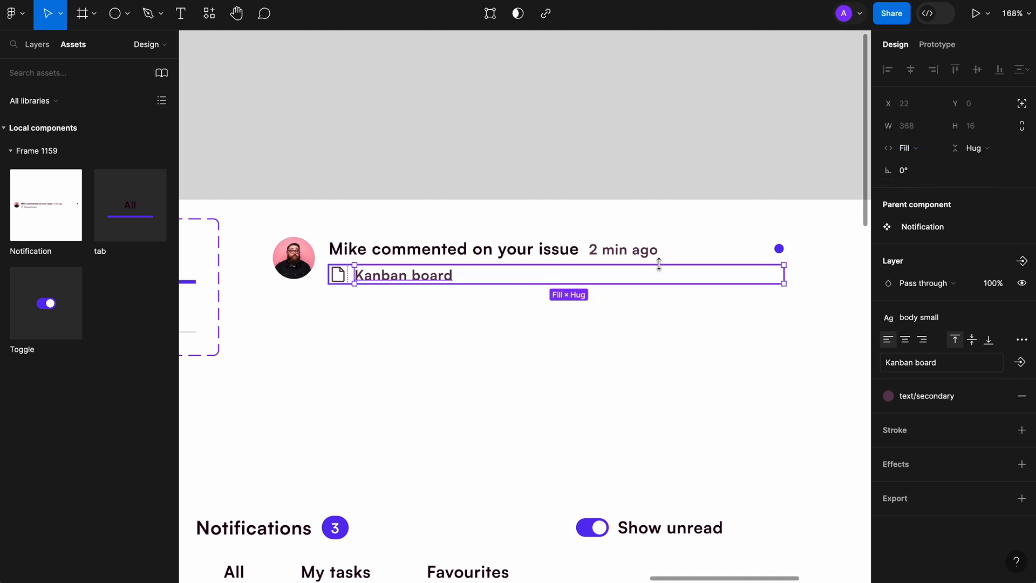
- Set the inner frame holding the message and "2 min ago" to Fill container width
click(591, 247)
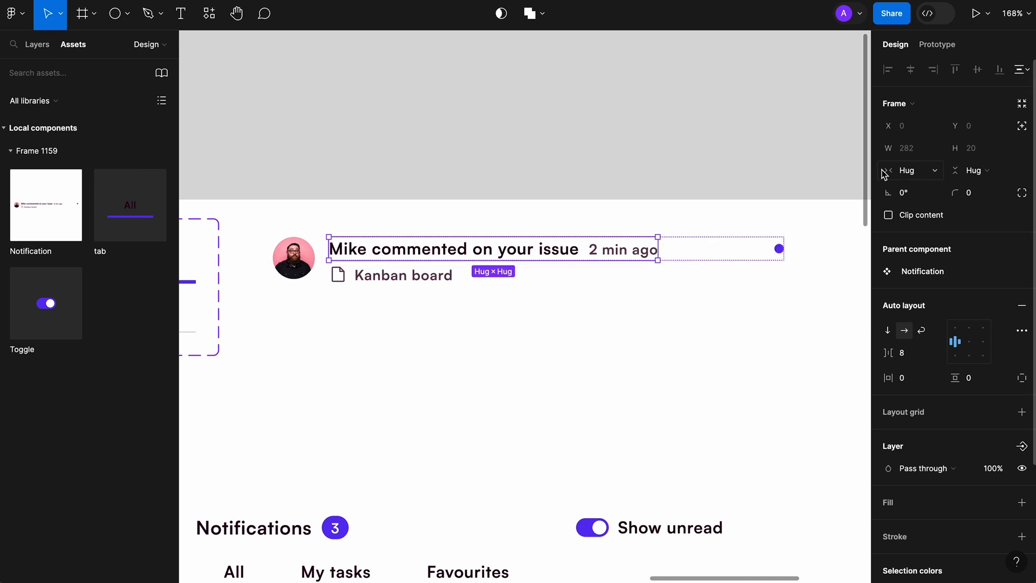
click(907, 170)
click(918, 185)
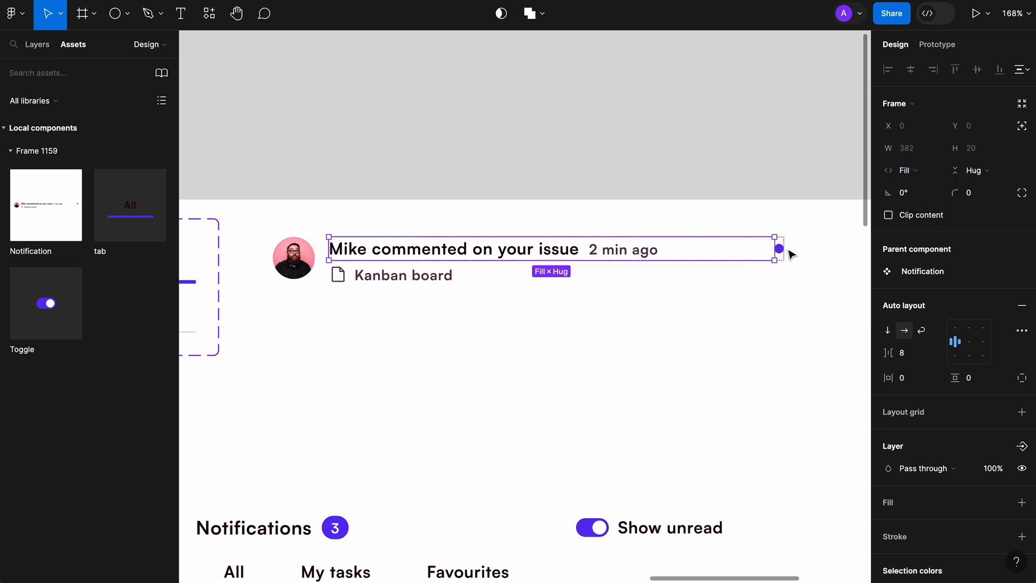
click(681, 144)
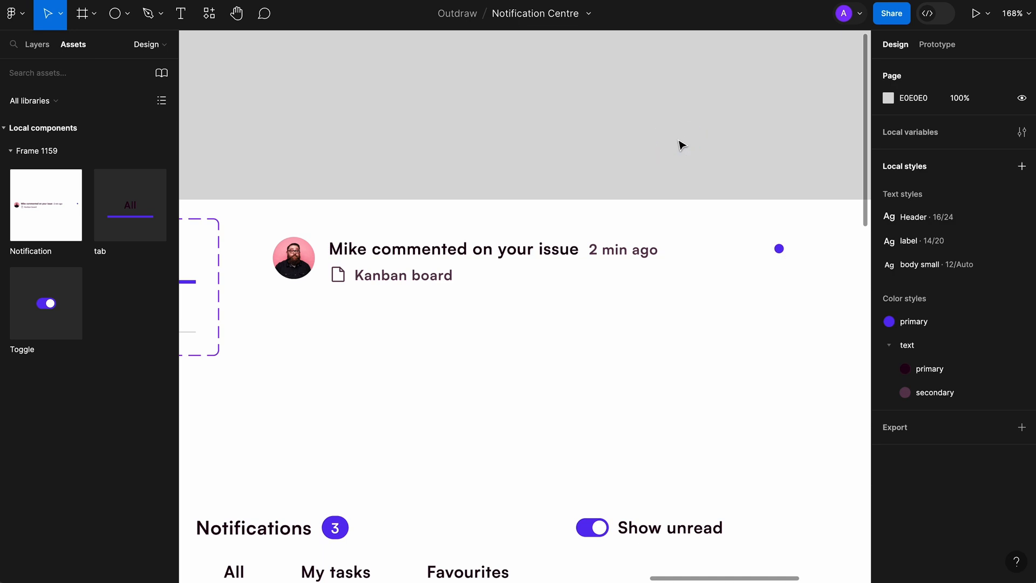
- Remove the unread dot from the "updated an issue" notification in the list
scroll(681, 144, down, 6)
scroll(682, 145, down, 4)
scroll(621, 168, up, 5)
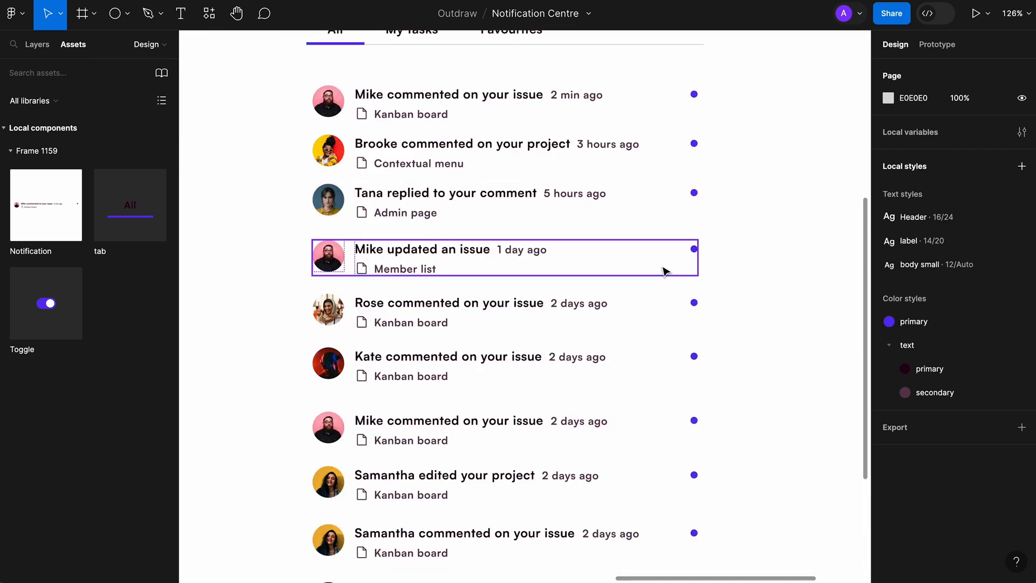
click(693, 248)
click(693, 248)
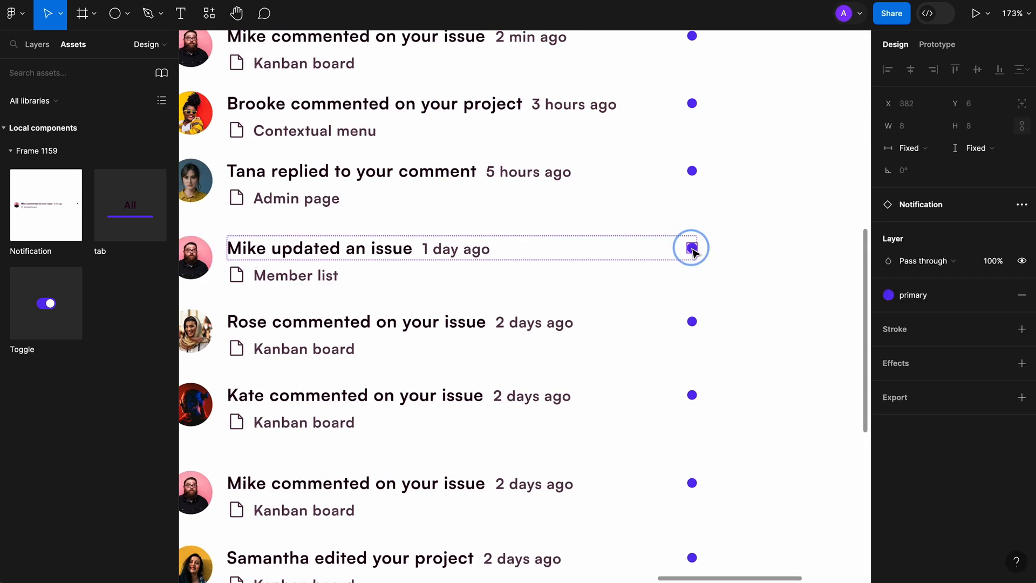
key(Delete)
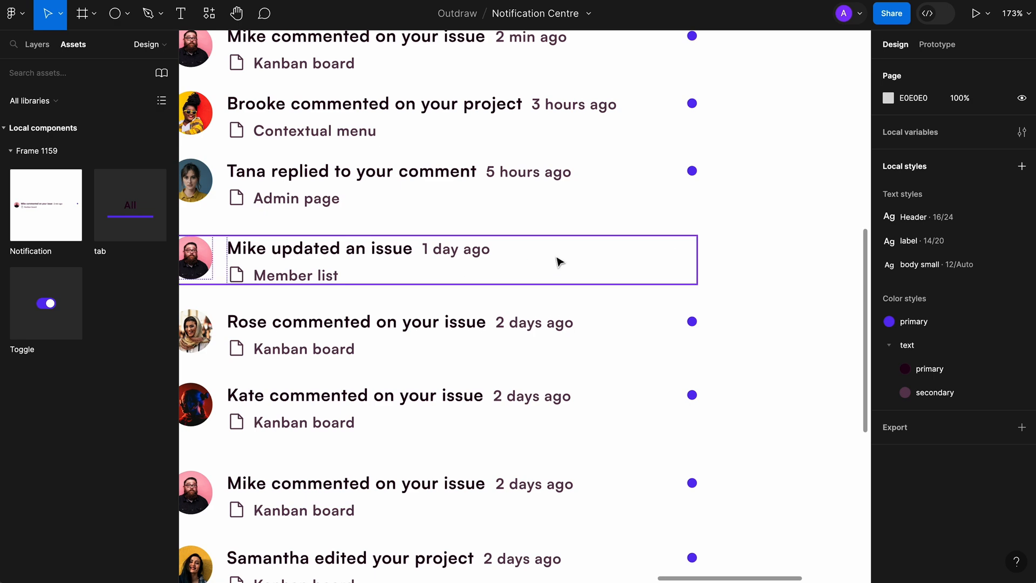
- Remove the unread dots from the remaining list notifications dated 2 days ago
scroll(558, 262, down, 5)
scroll(488, 254, up, 4)
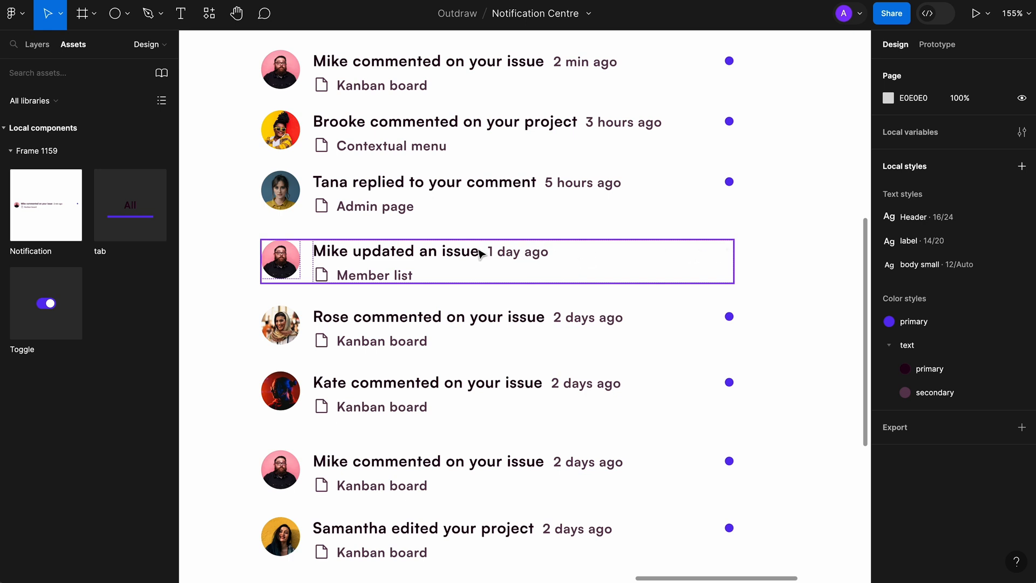
click(730, 323)
click(729, 325)
double_click(729, 319)
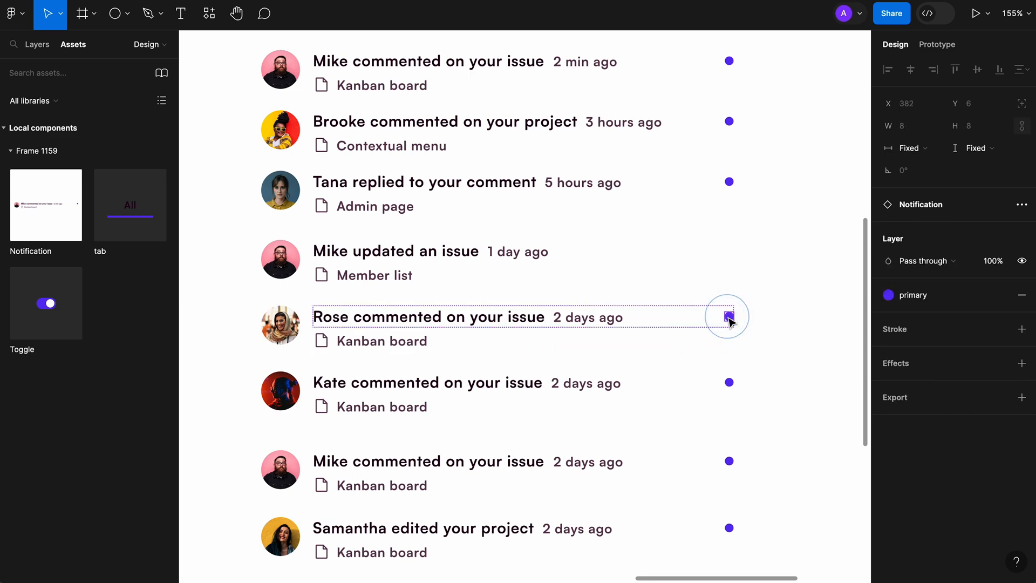
key(Delete)
double_click(729, 383)
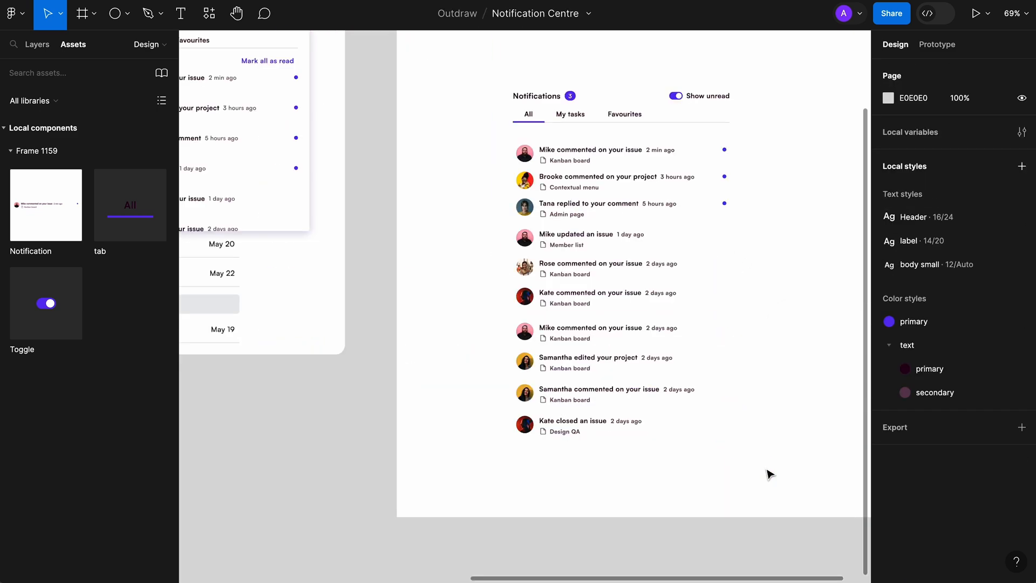
- Wrap all the list notifications in a vertical auto layout frame with a spacing of 24
drag(766, 470, 474, 155)
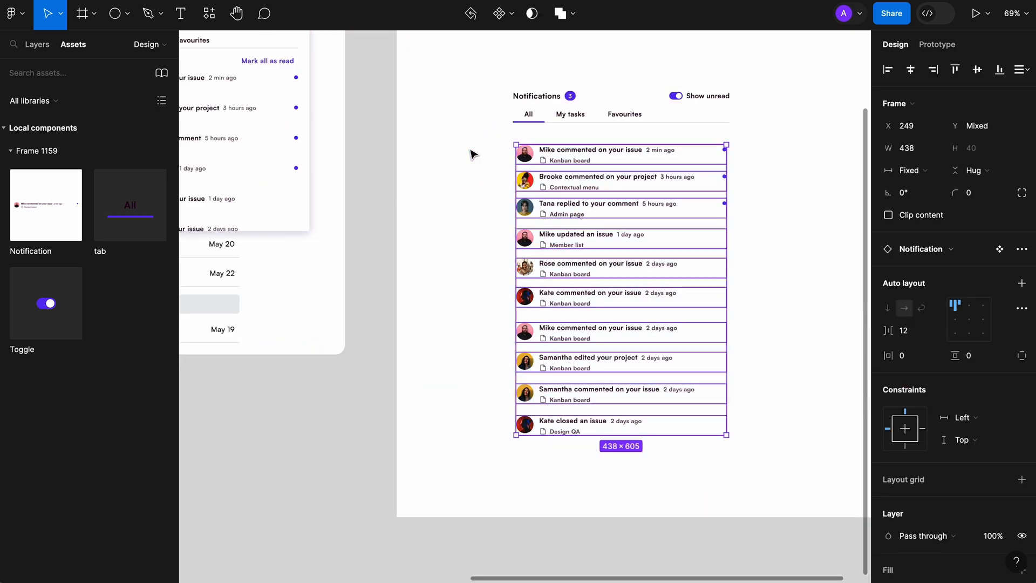
key(ctrl+alt+g)
click(924, 232)
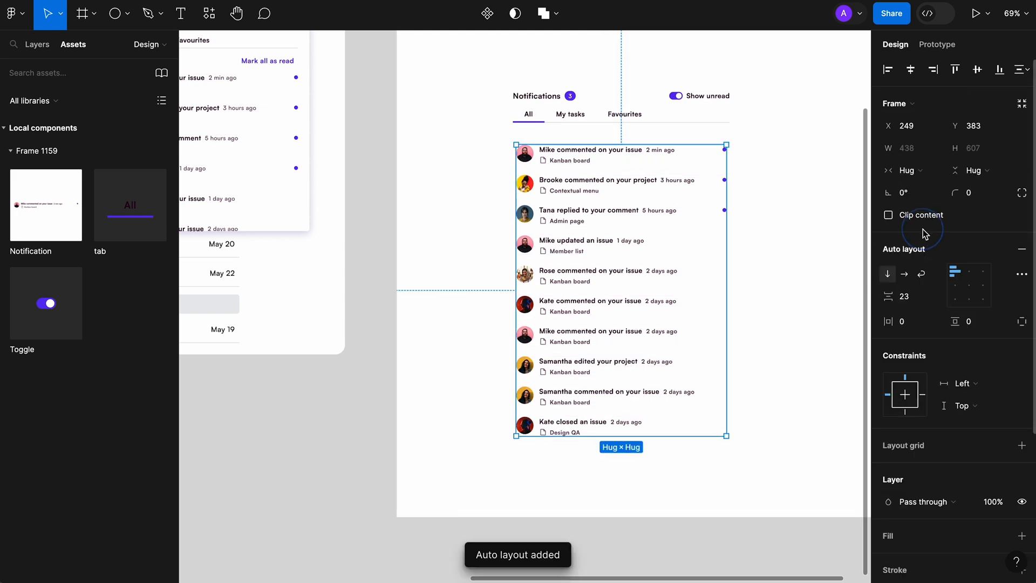
click(912, 298)
key(Up)
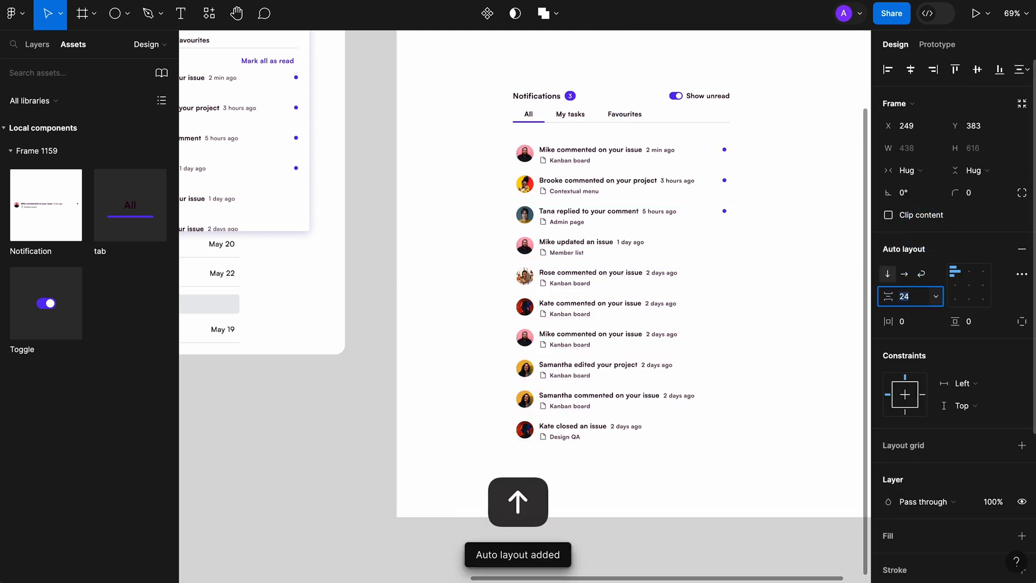
click(760, 409)
- Move the notification list frame down to about Y 459, leaving room beneath the tabs
scroll(737, 197, down, 2)
scroll(412, 140, left, 3)
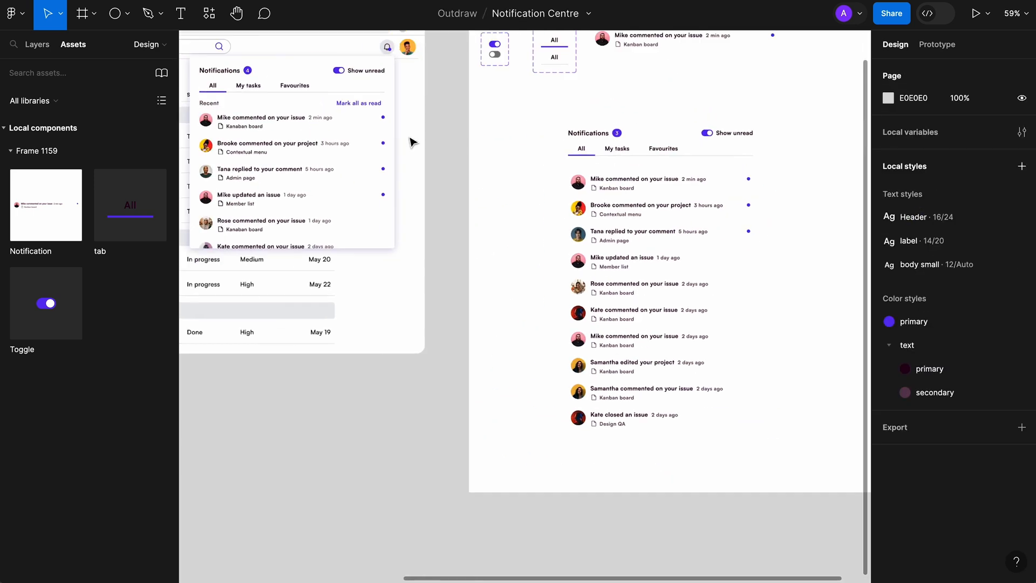
scroll(308, 135, up, 2)
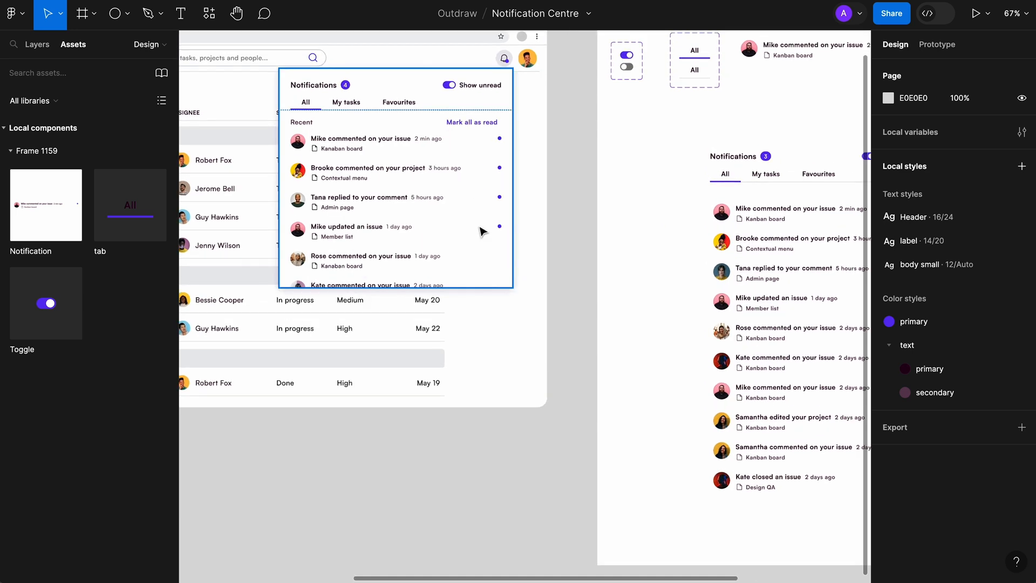
scroll(482, 232, right, 5)
scroll(482, 232, down, 2)
scroll(569, 185, left, 1)
drag(569, 185, 570, 224)
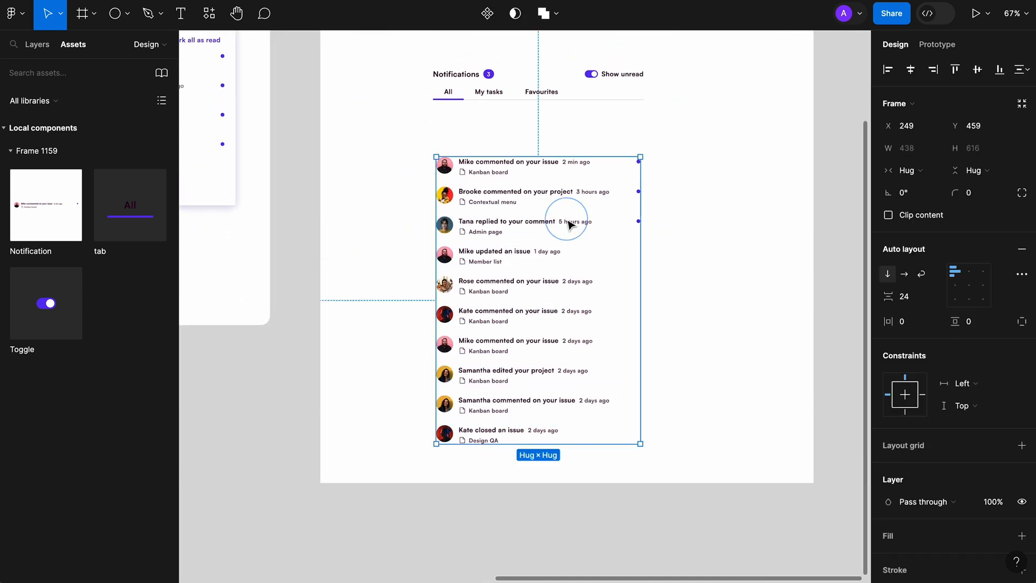
click(709, 178)
- Add a "Mark all as read" text between the tabs and the notification list, near the list's right edge
scroll(553, 67, up, 5)
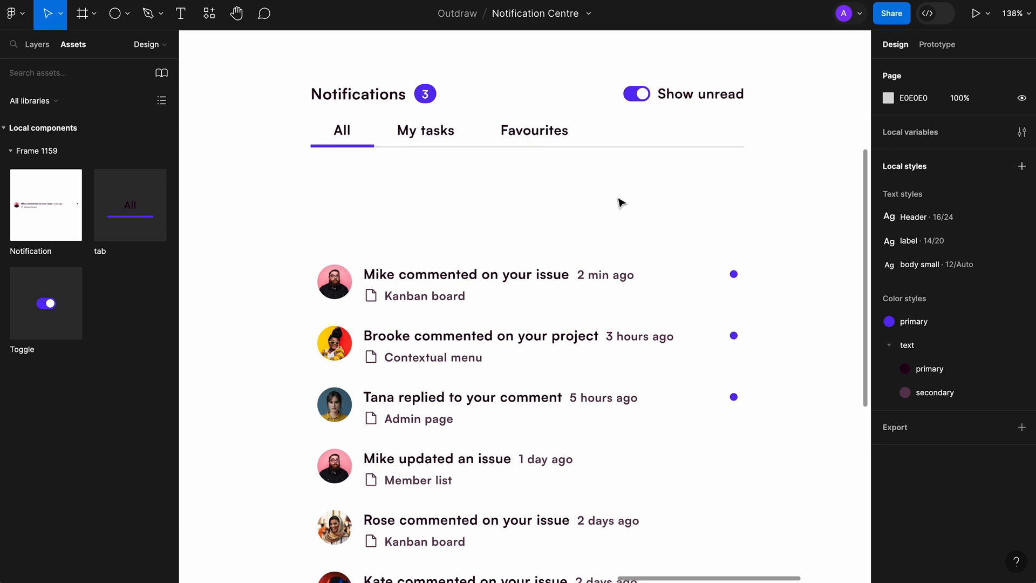
key(t)
click(632, 185)
text(M)
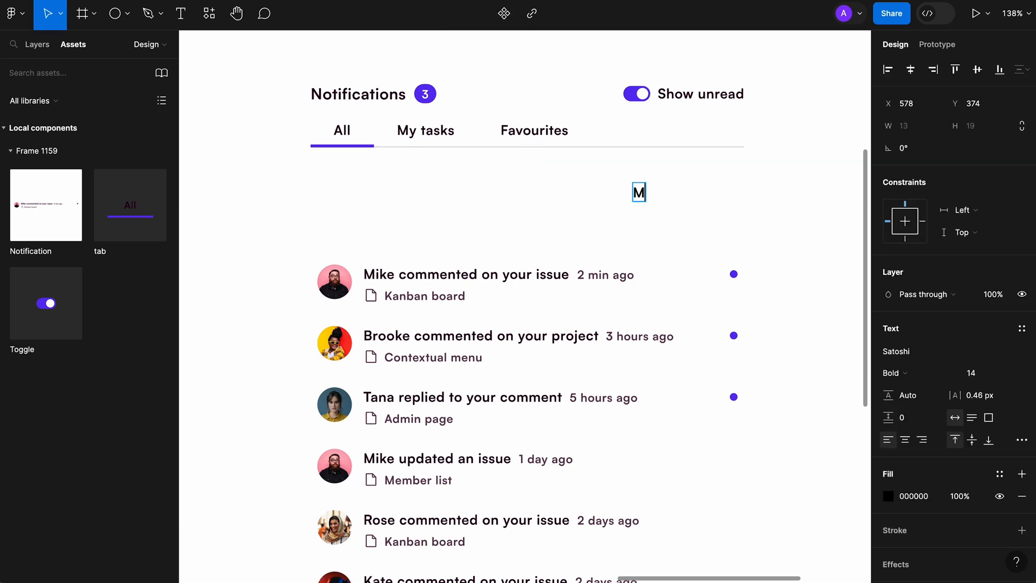
text(ark all as read)
key(Escape)
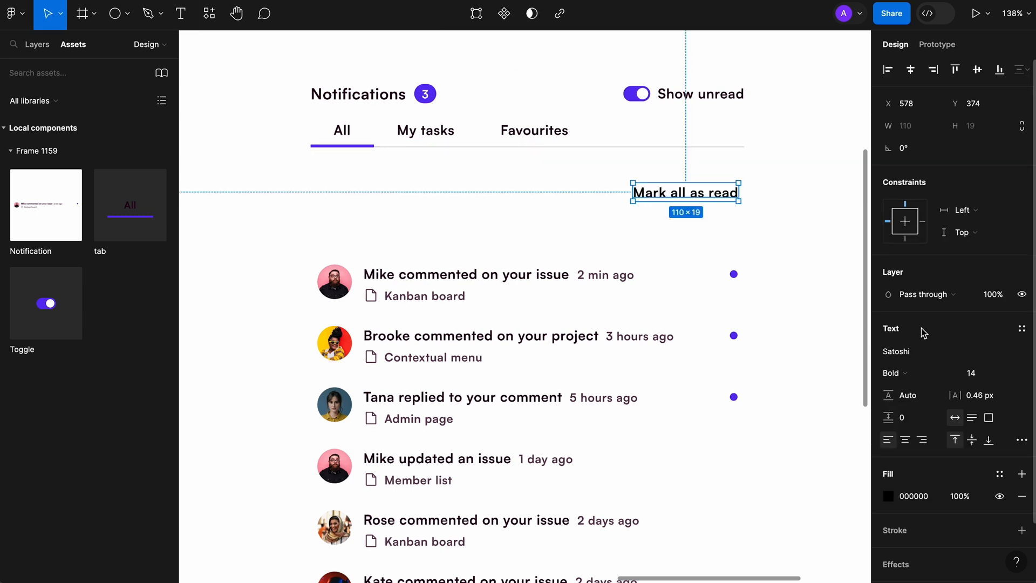
- Apply the label text style and the primary purple colour style to the "Mark all as read" text
click(1021, 331)
click(952, 435)
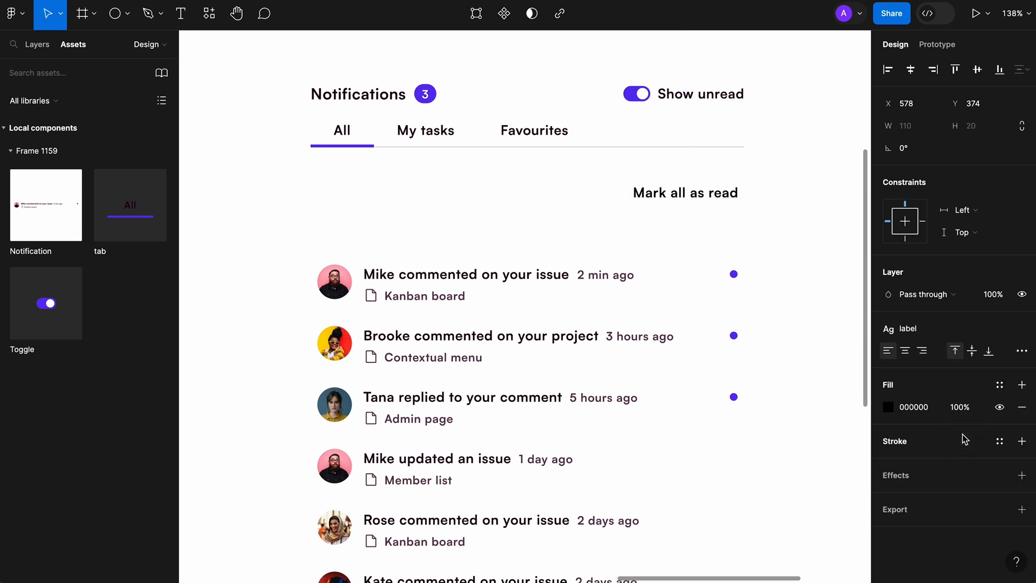
click(1001, 386)
click(798, 484)
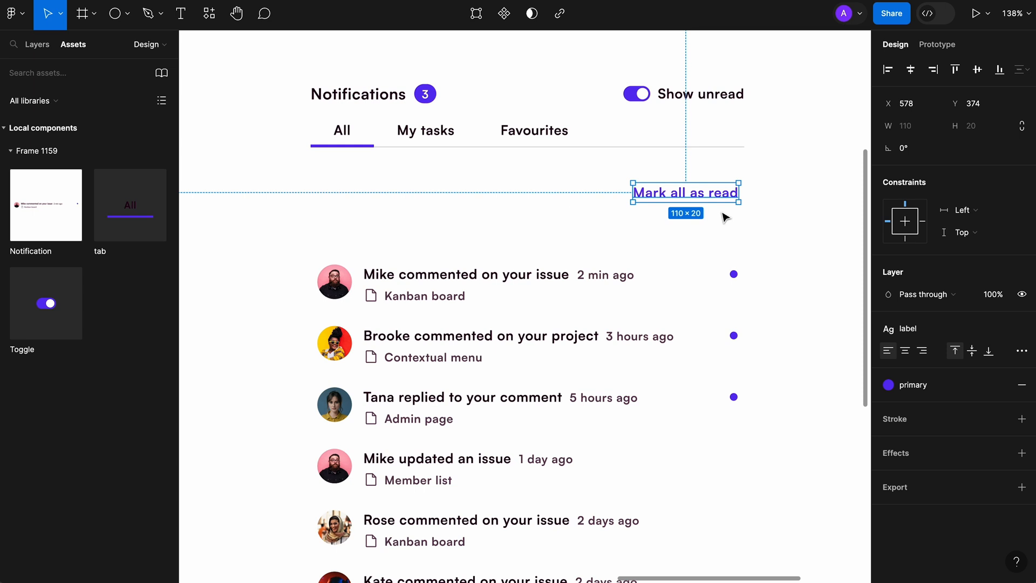
- Wrap "Mark all as read" in an auto layout frame with horizontal and vertical padding of 8
right_click(722, 196)
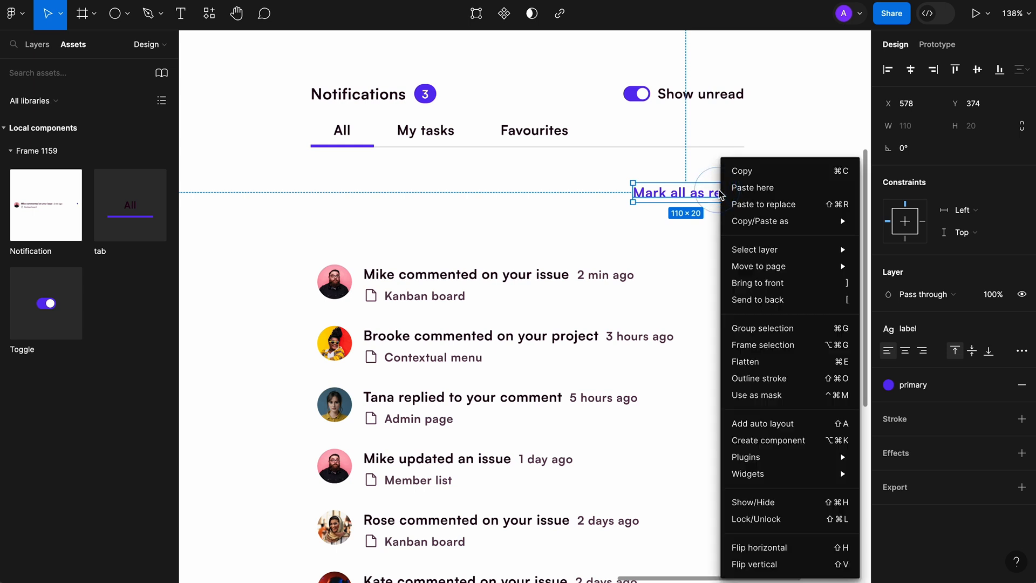
click(783, 348)
click(898, 224)
click(916, 326)
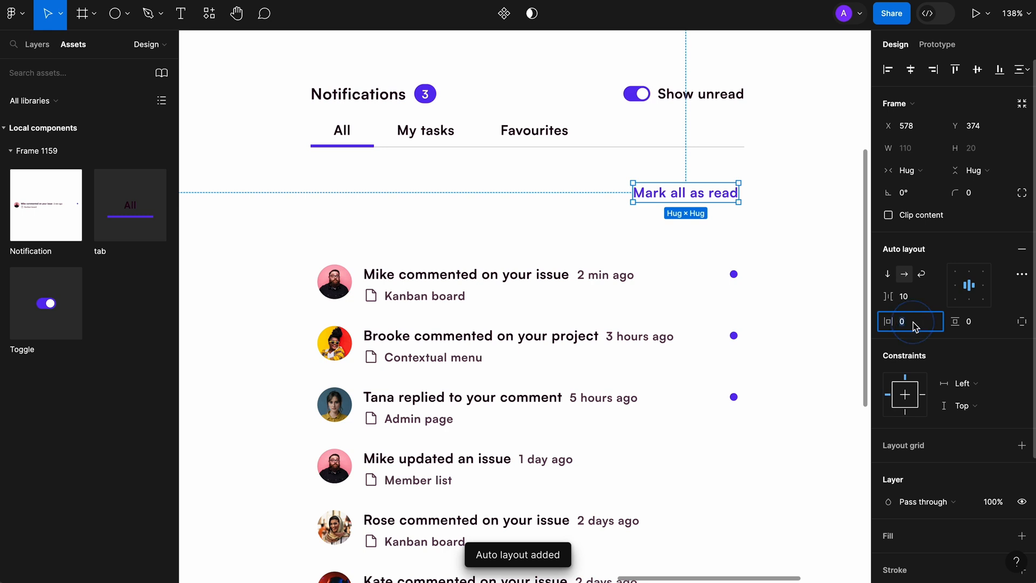
text(8)
key(Tab)
text(8)
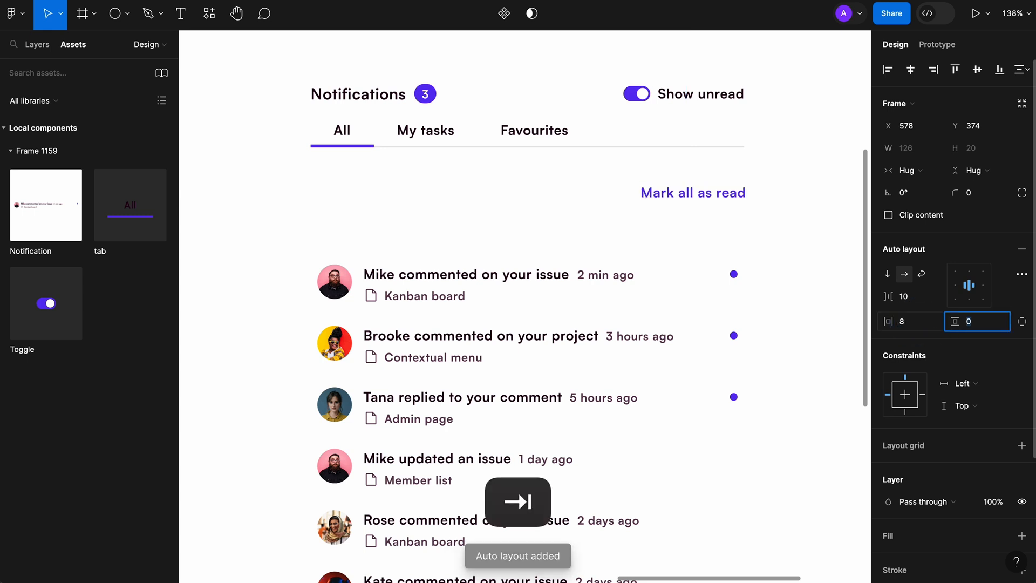
key(Tab)
click(804, 273)
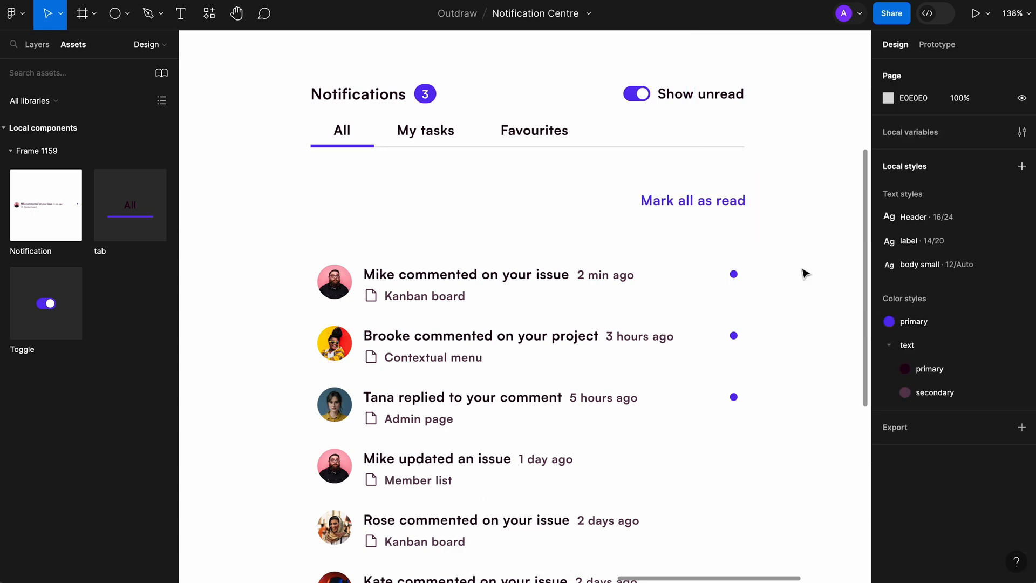
- Add a "Recent" text level with "Mark all as read" and apply the text/secondary colour style
key(t)
click(334, 190)
text(Recent)
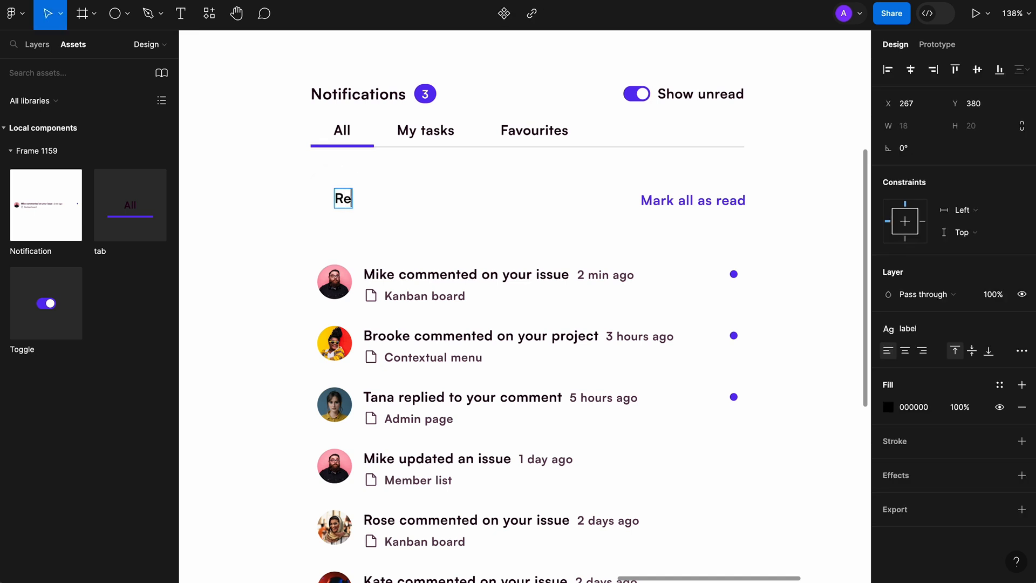
key(Escape)
click(1001, 385)
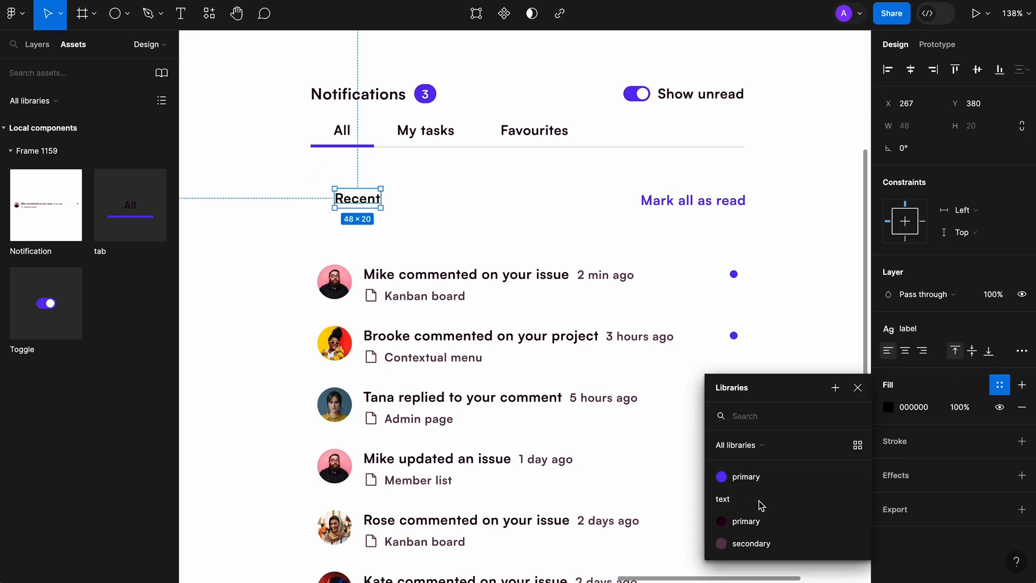
click(760, 544)
click(789, 215)
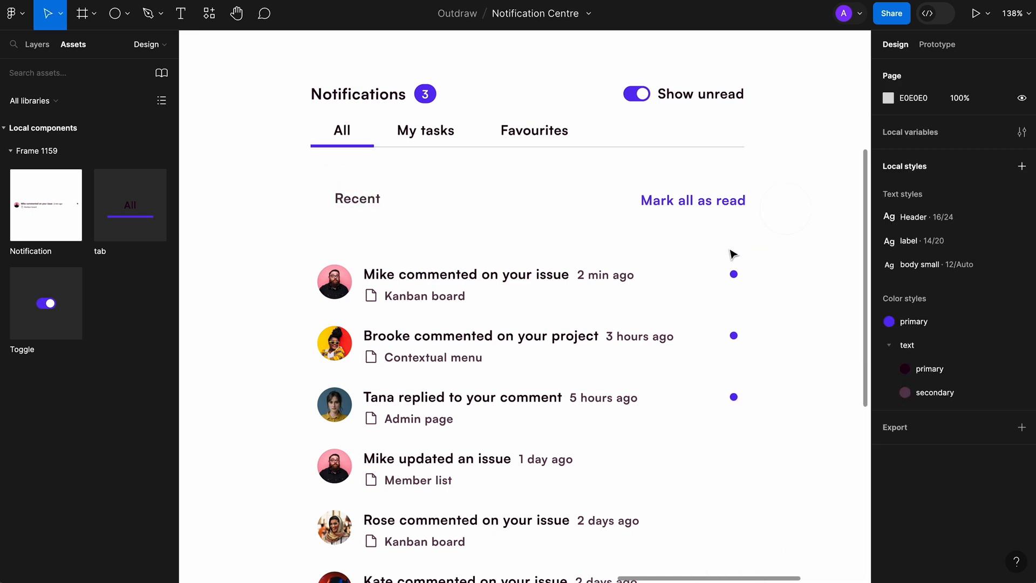
- Combine "Recent" and "Mark all as read" in a horizontal auto layout frame with Auto spacing, centring them vertically
drag(787, 245, 348, 181)
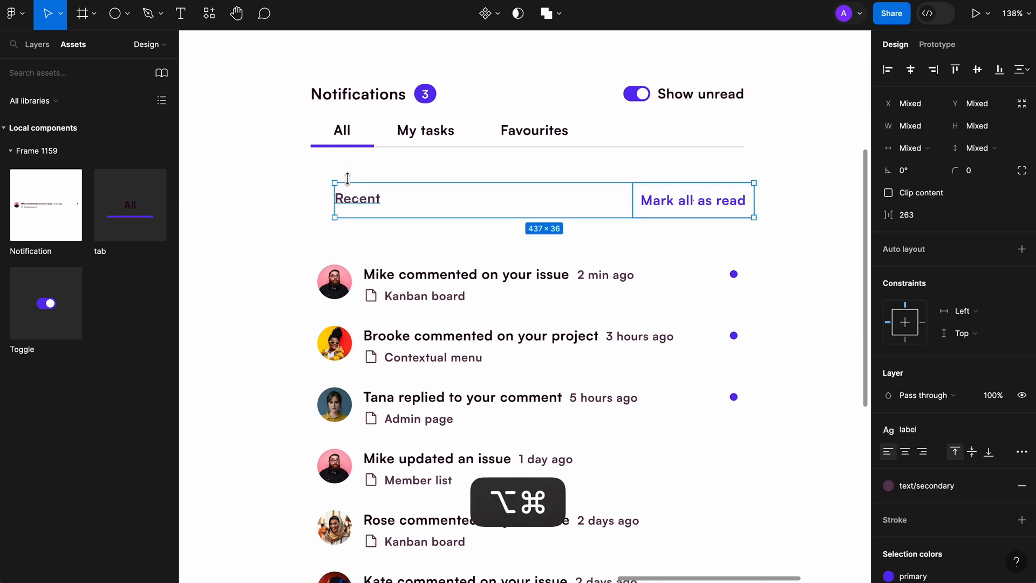
key(alt+super+g)
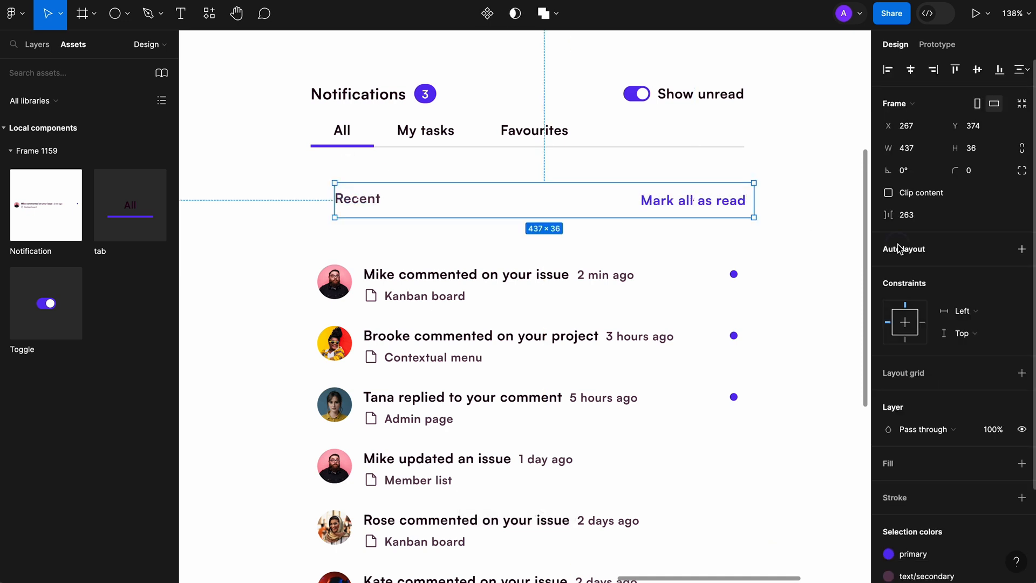
key(shift+a)
click(934, 296)
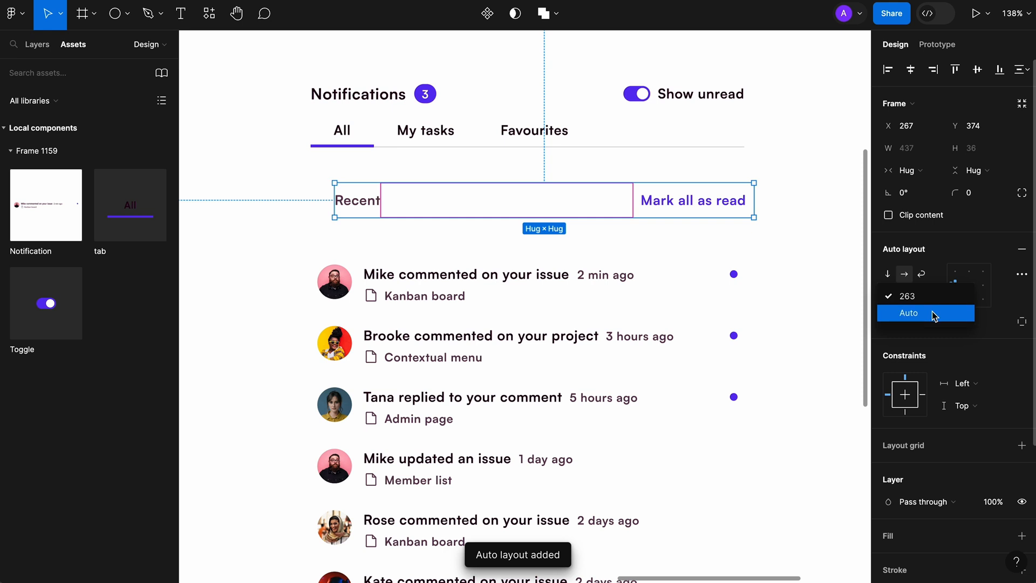
click(910, 310)
click(971, 290)
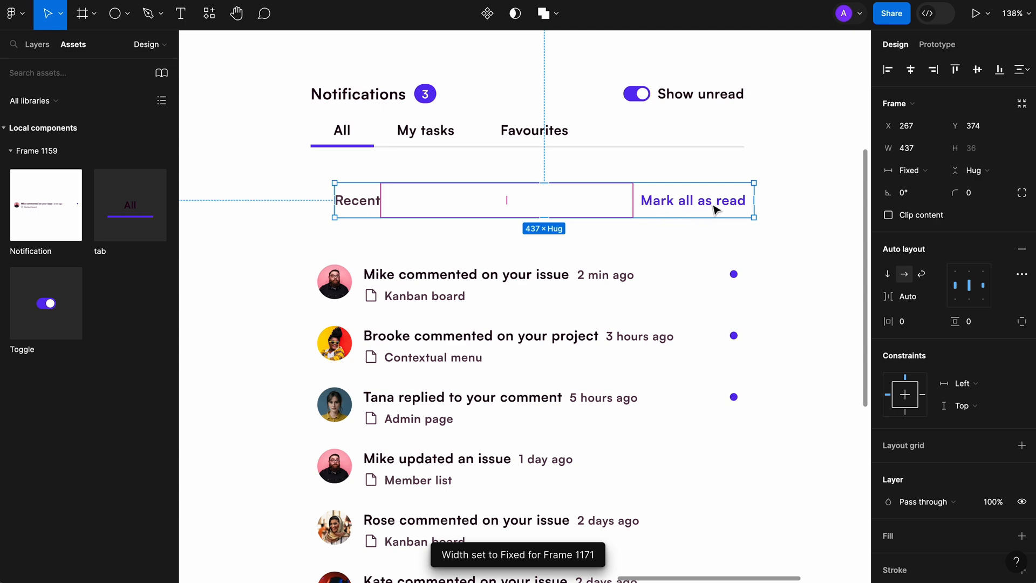
click(787, 204)
- Combine the "Recent" row and the notification list in a vertical auto layout frame with a spacing of 8
scroll(665, 272, down, 5)
scroll(664, 274, up, 4)
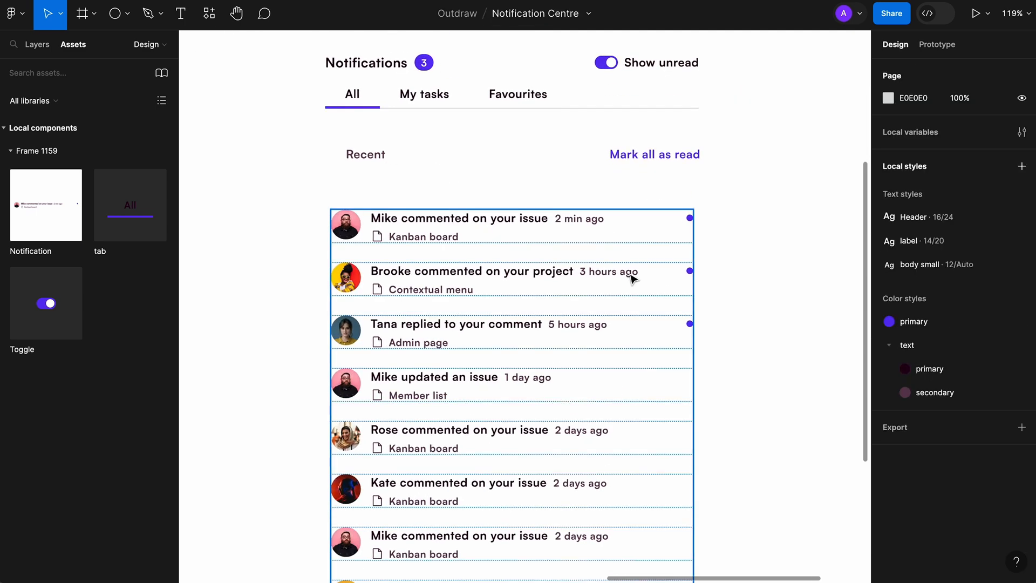
click(632, 277)
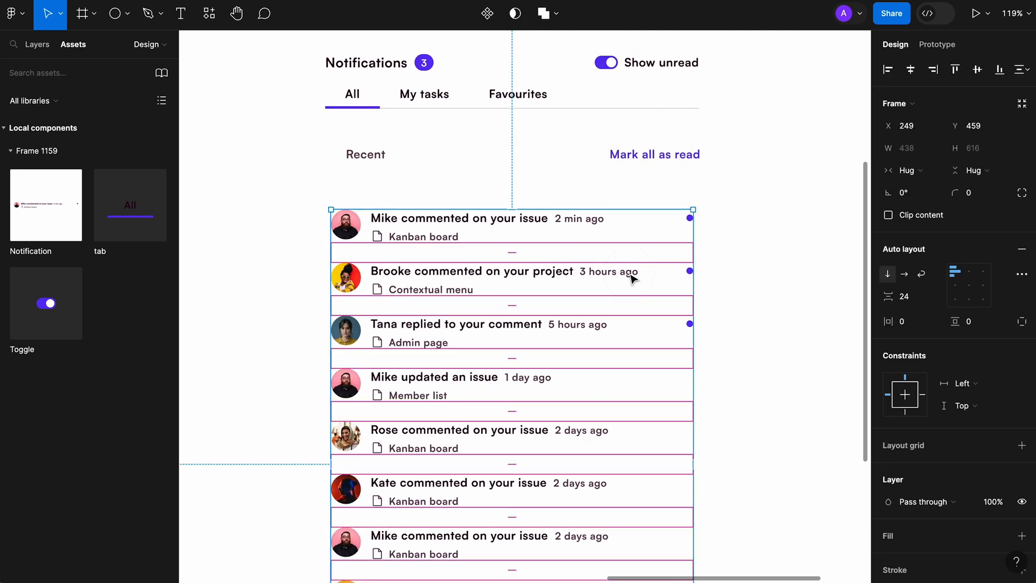
shift+click(669, 172)
key(alt+super+g)
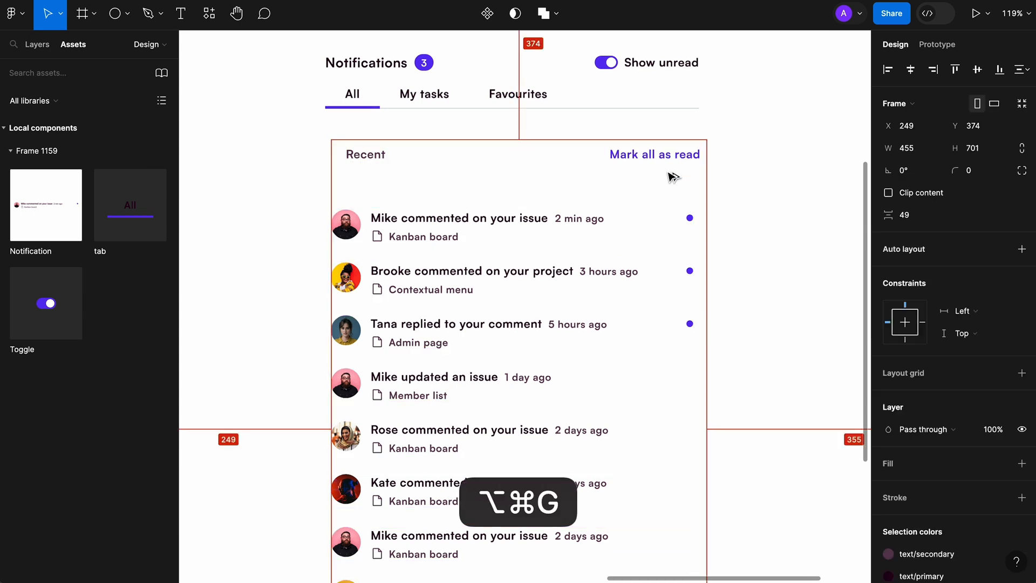
click(905, 259)
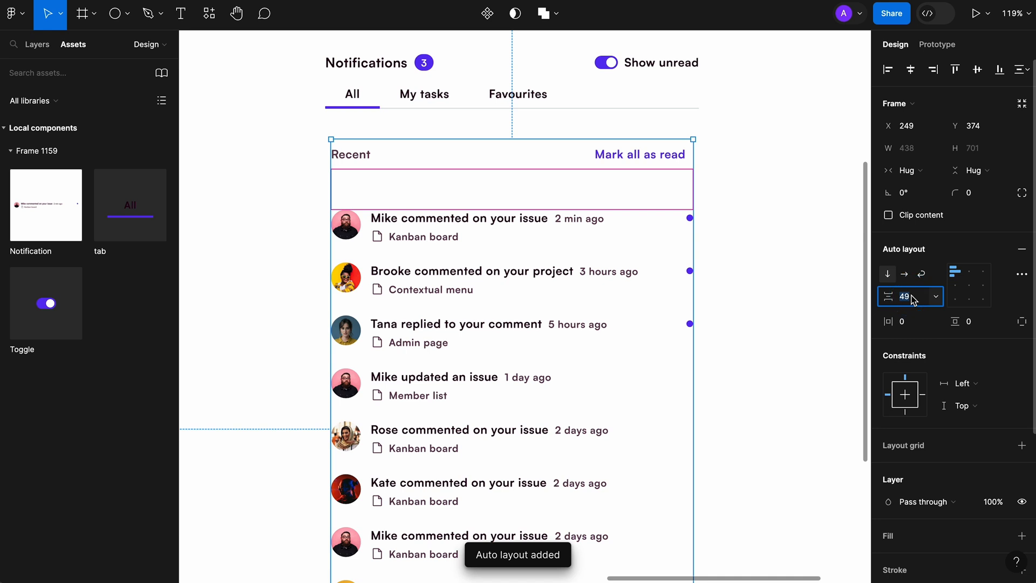
key(Tab)
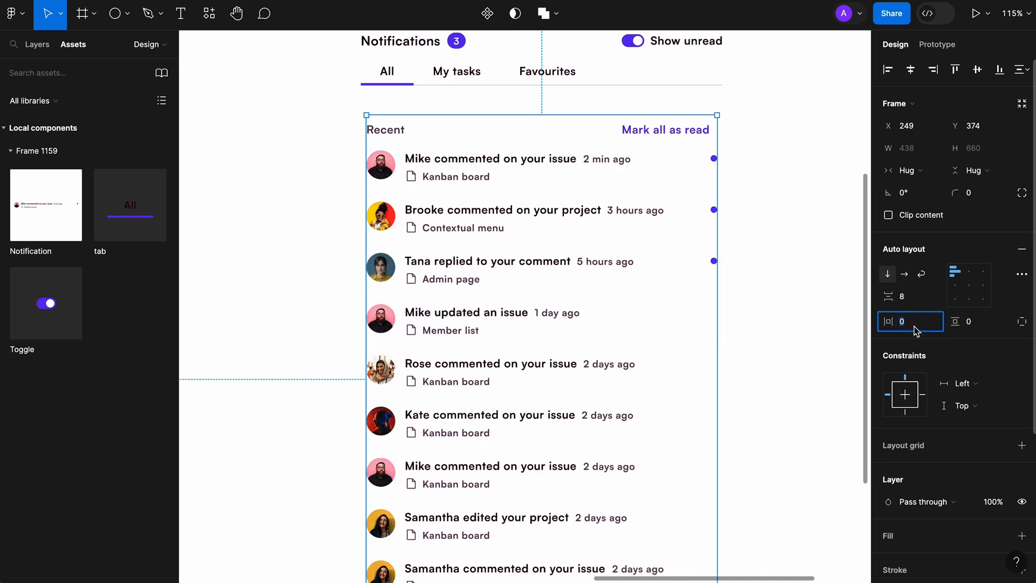
- Set the notification list section's left, right and bottom padding to 24, leaving the top padding at 0
text(24)
key(Tab)
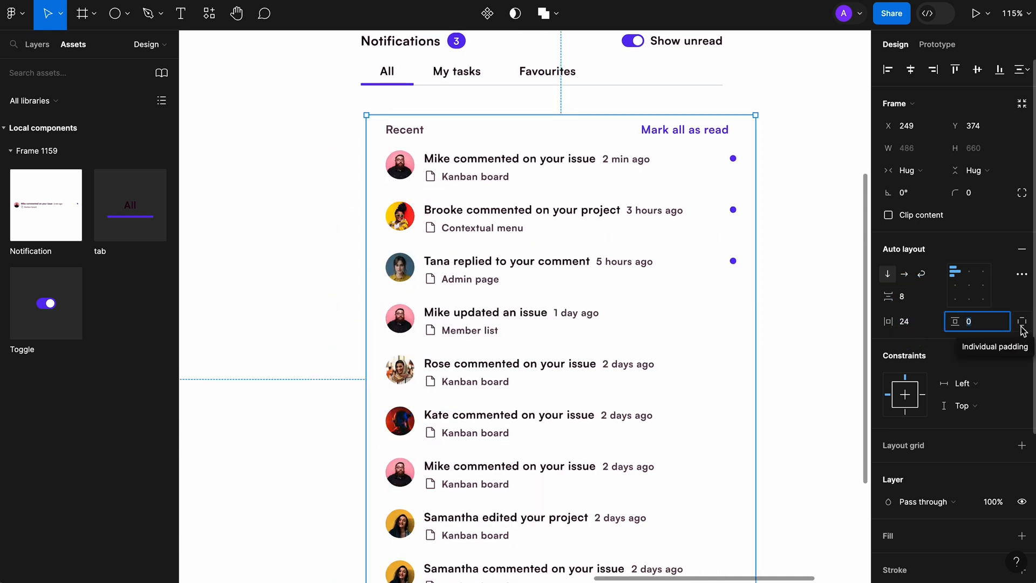
click(1022, 324)
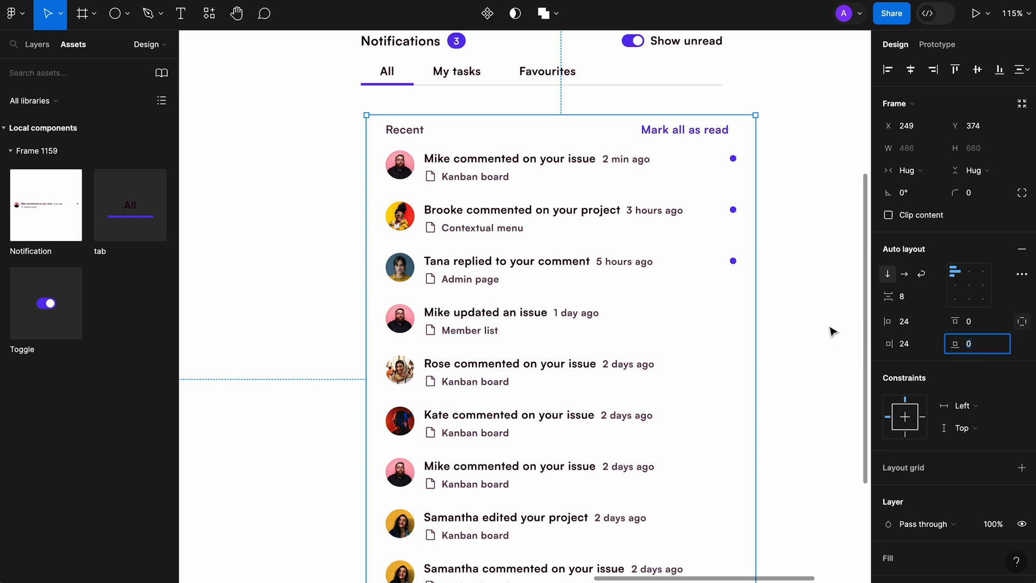
key(Tab)
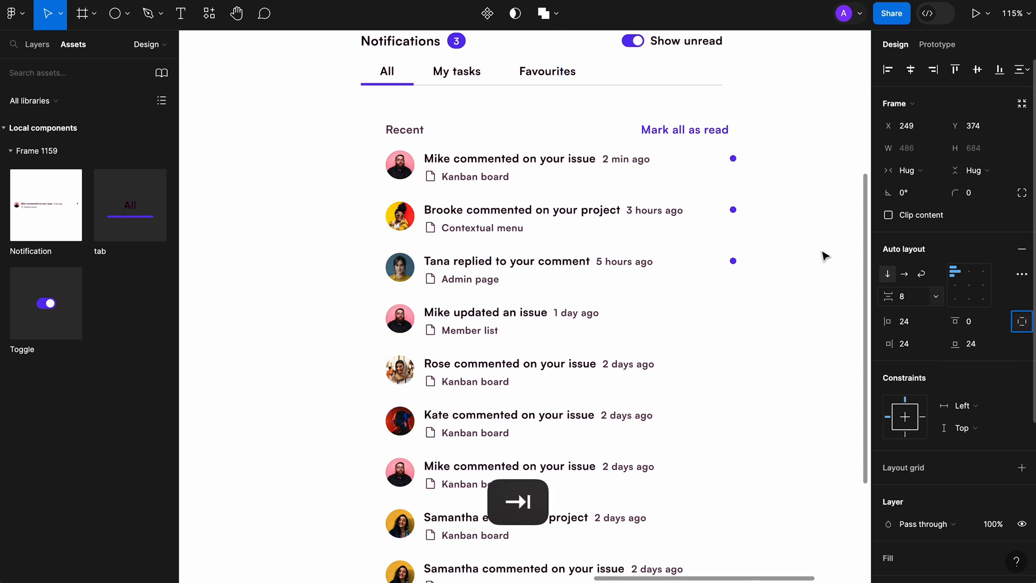
click(803, 240)
- Combine the Notifications header and the list section in one vertical auto layout frame with a spacing of 0
scroll(642, 285, down, 4)
click(636, 144)
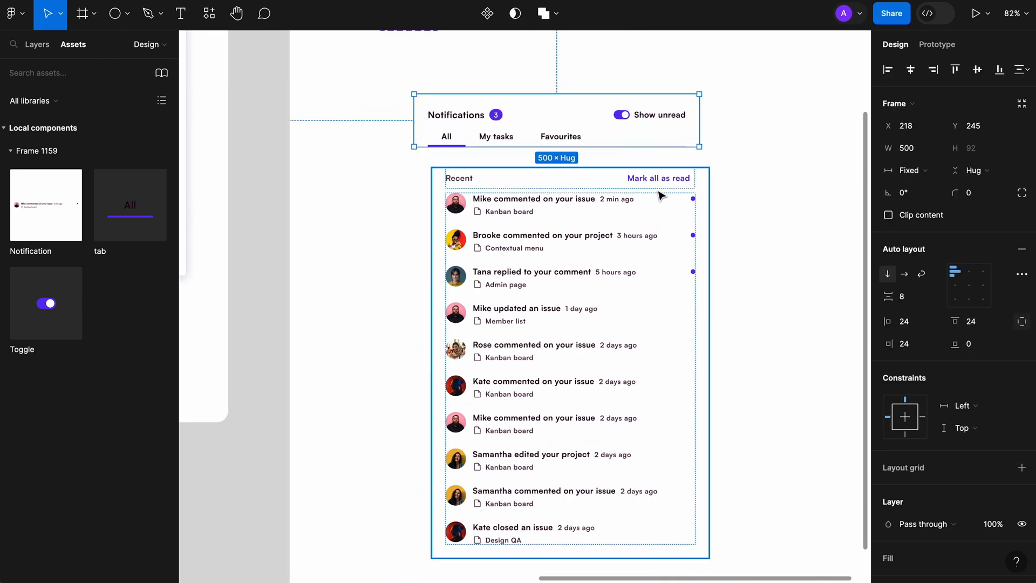
shift+click(659, 195)
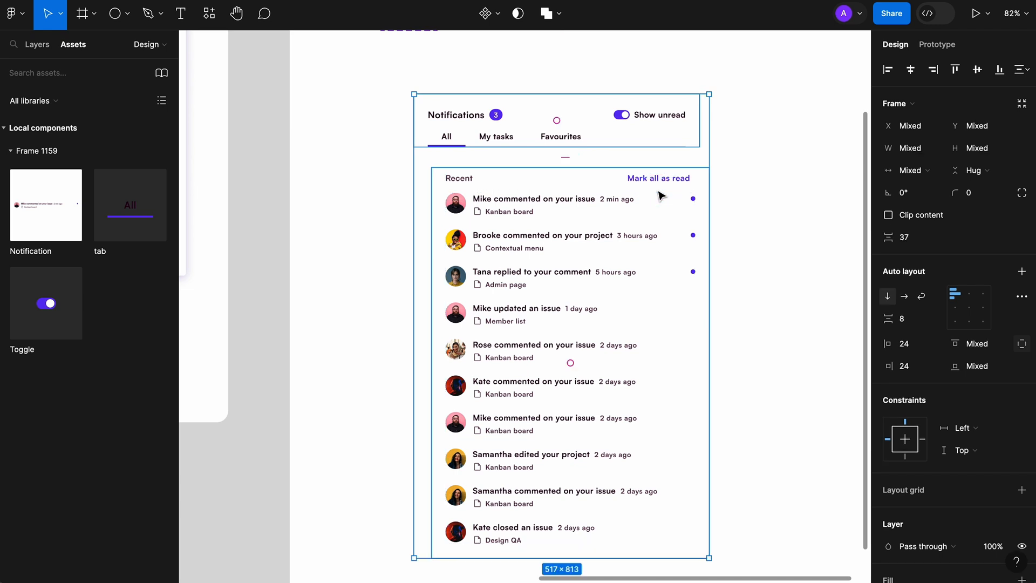
key(alt+super)
key(alt+super+g)
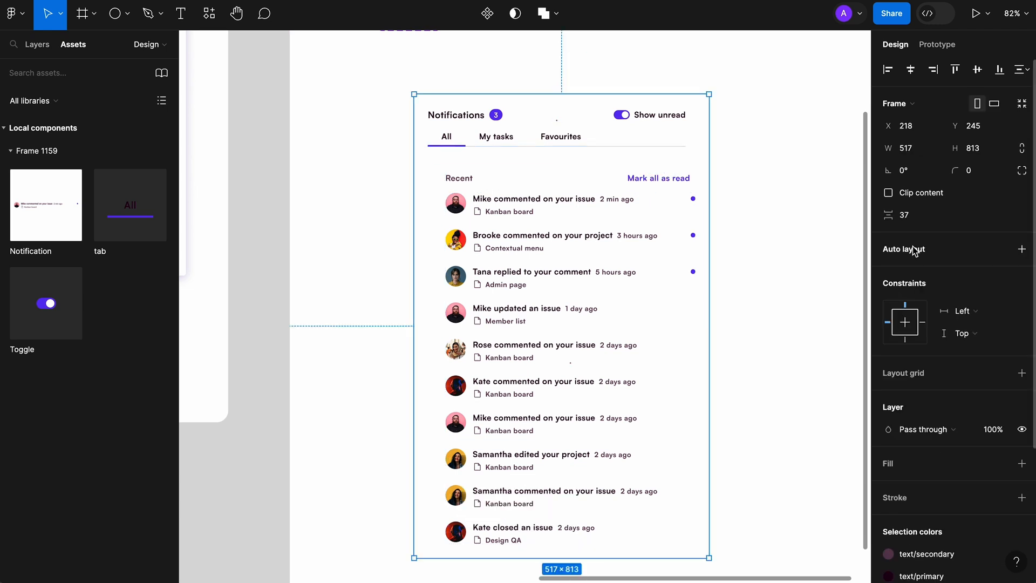
key(shift+a)
click(924, 300)
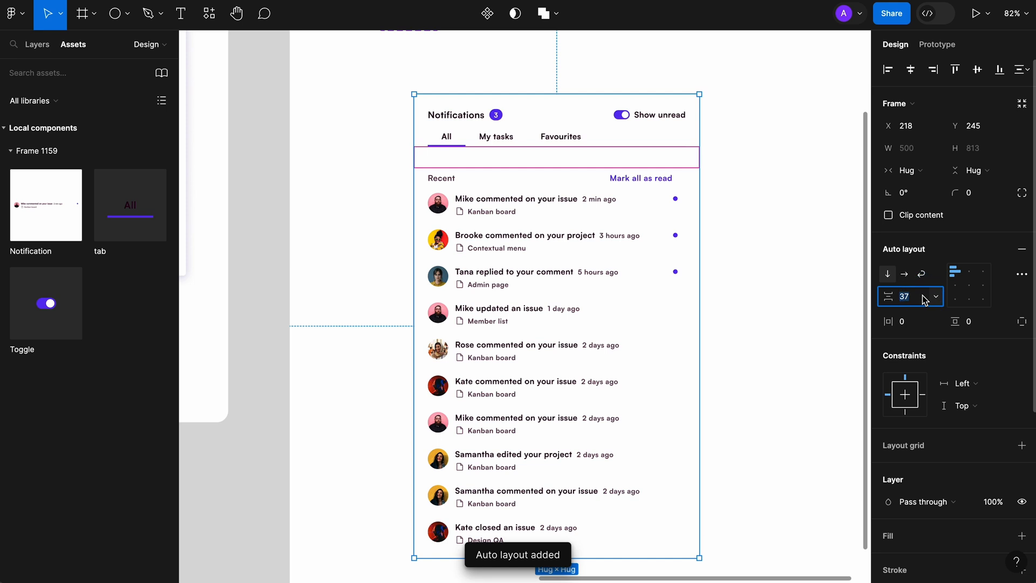
text(0)
key(Tab)
- Add an FFFFFF fill and a drop shadow to the panel frame
scroll(912, 324, down, 3)
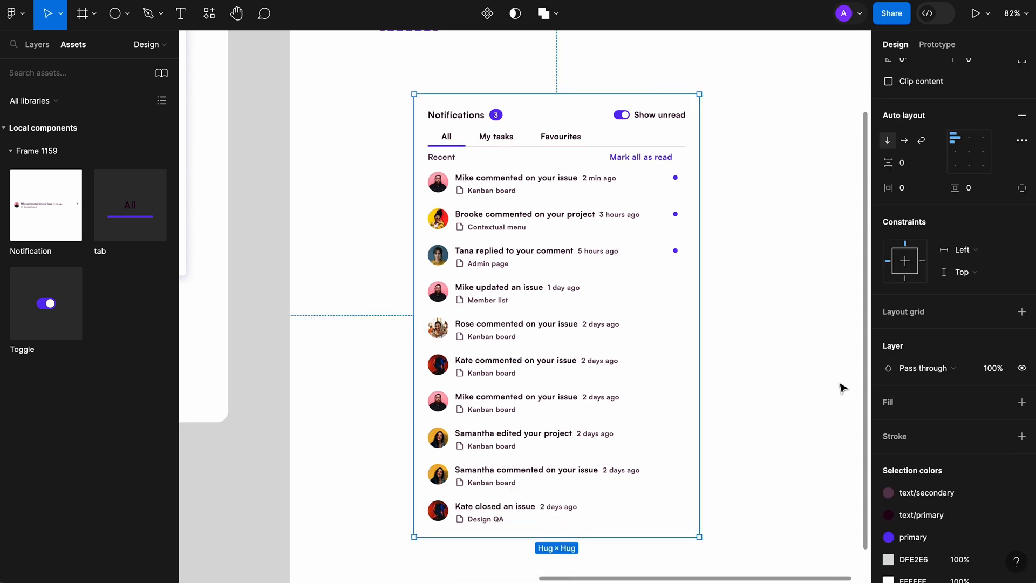
click(928, 409)
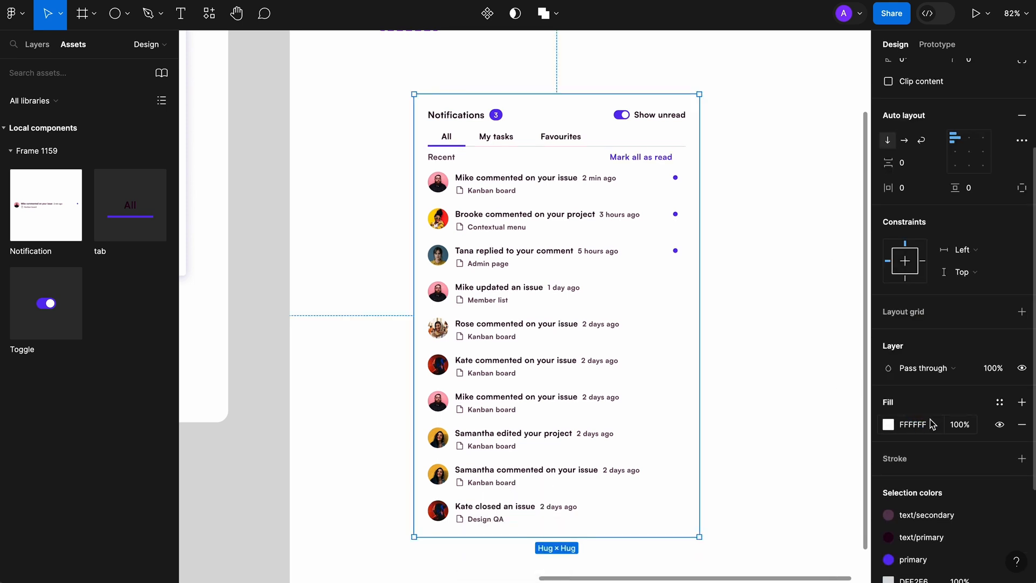
scroll(926, 423, down, 3)
click(921, 500)
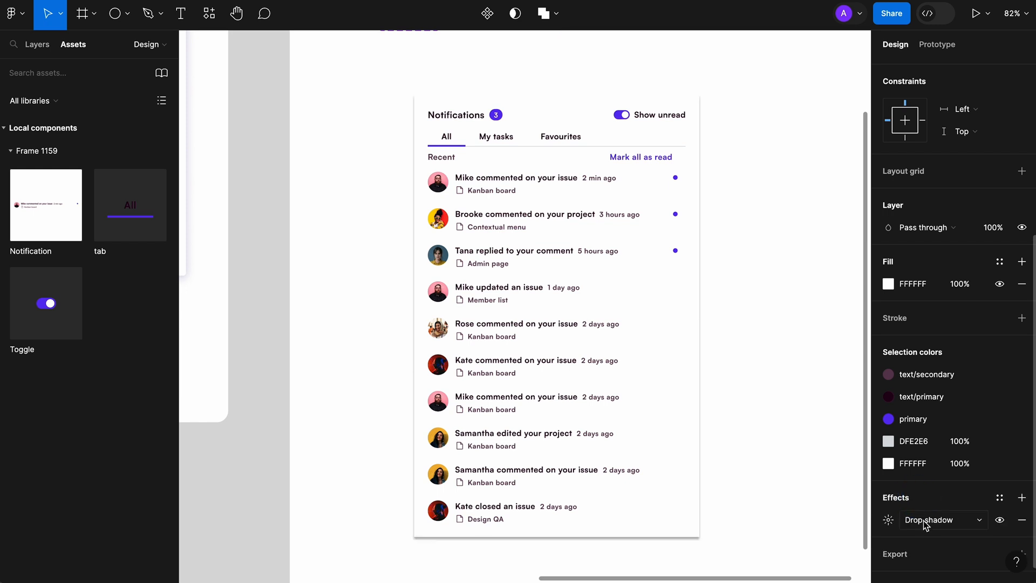
- Set the panel's drop shadow to colour 1F0078 at 16% opacity with a blur of 20
click(890, 522)
click(768, 522)
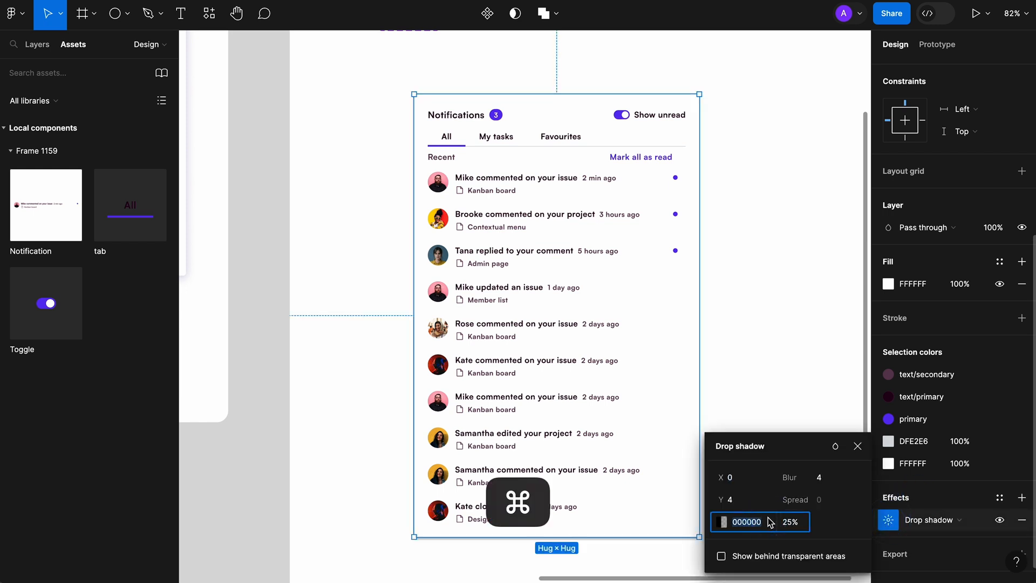
text(1F0078)
key(Tab)
text(16)
key(Tab)
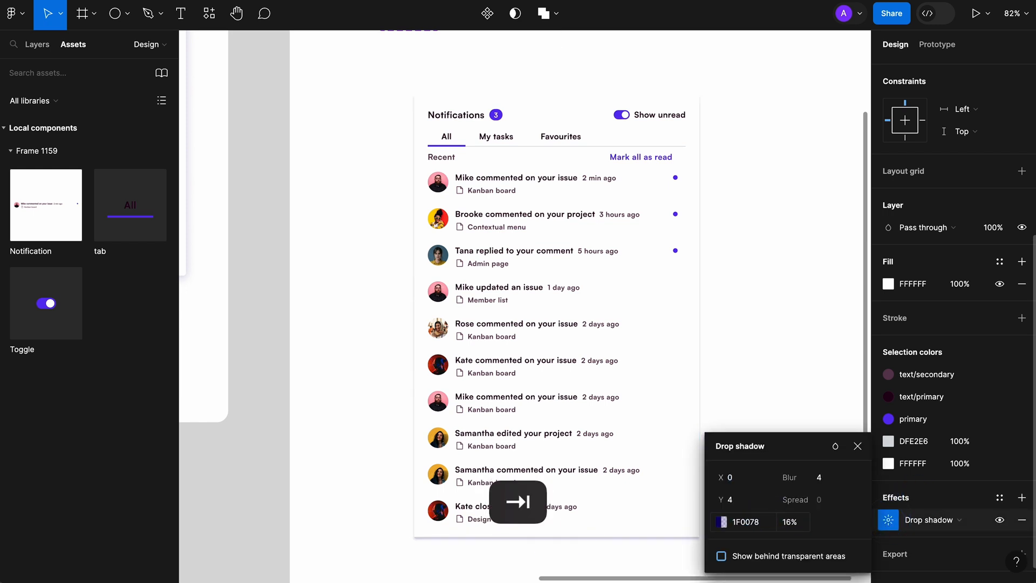
click(820, 478)
text(20)
key(Tab)
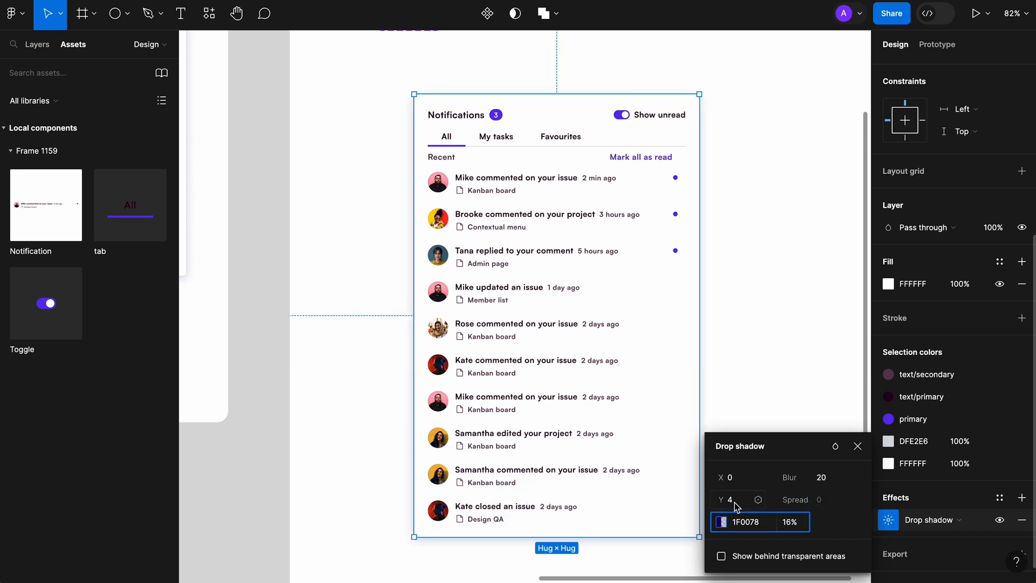
click(722, 222)
- Set the panel frame's corner radius to 5
click(696, 100)
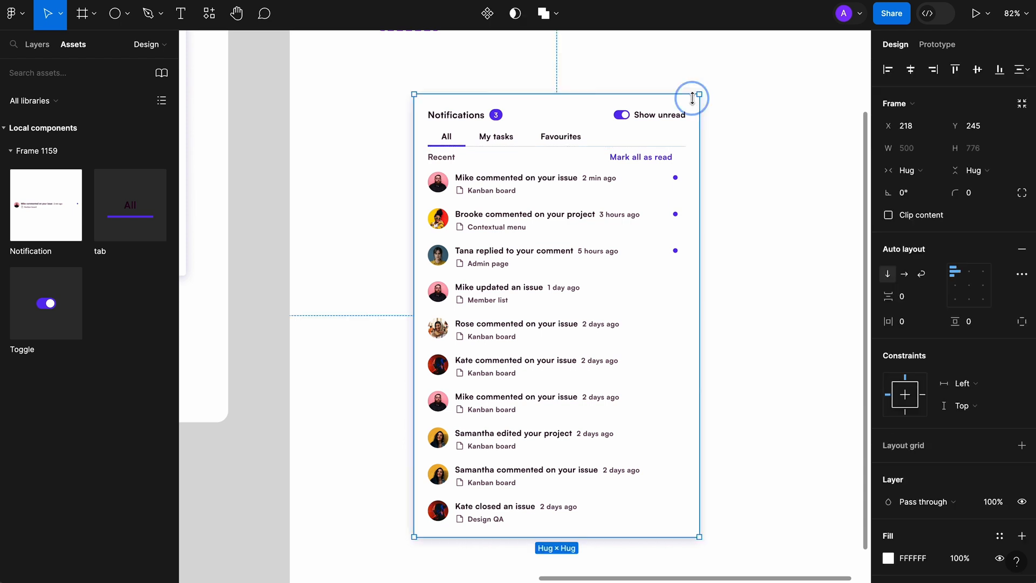
click(974, 204)
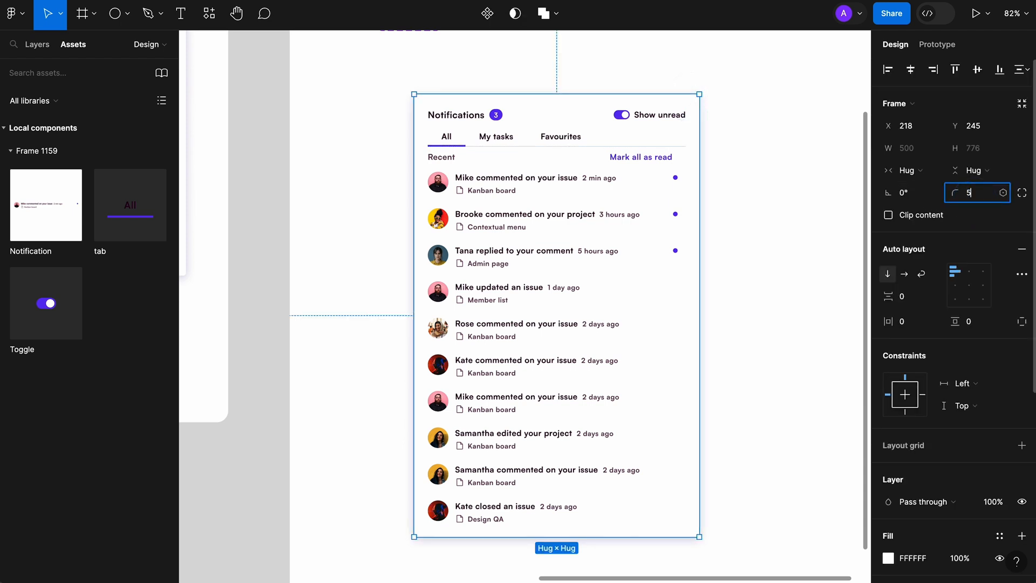
key(Tab)
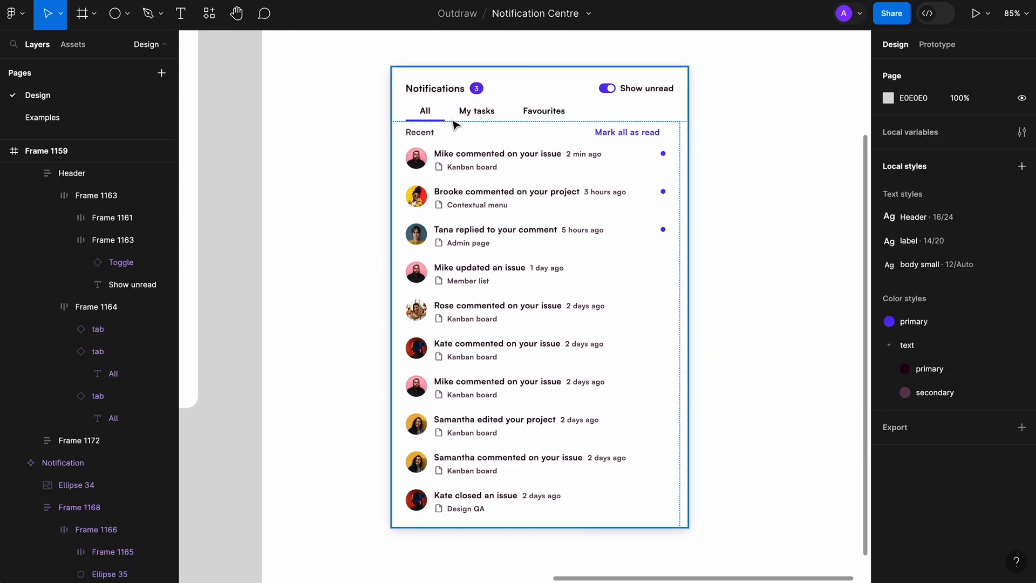
- Change the panel frame's horizontal resizing to Fixed width
click(685, 371)
click(934, 155)
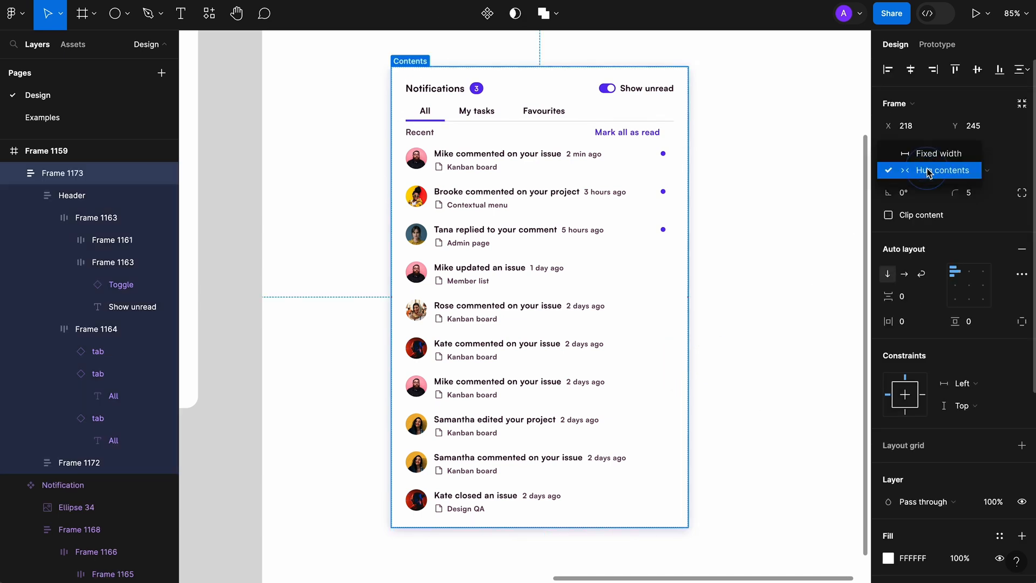
click(934, 159)
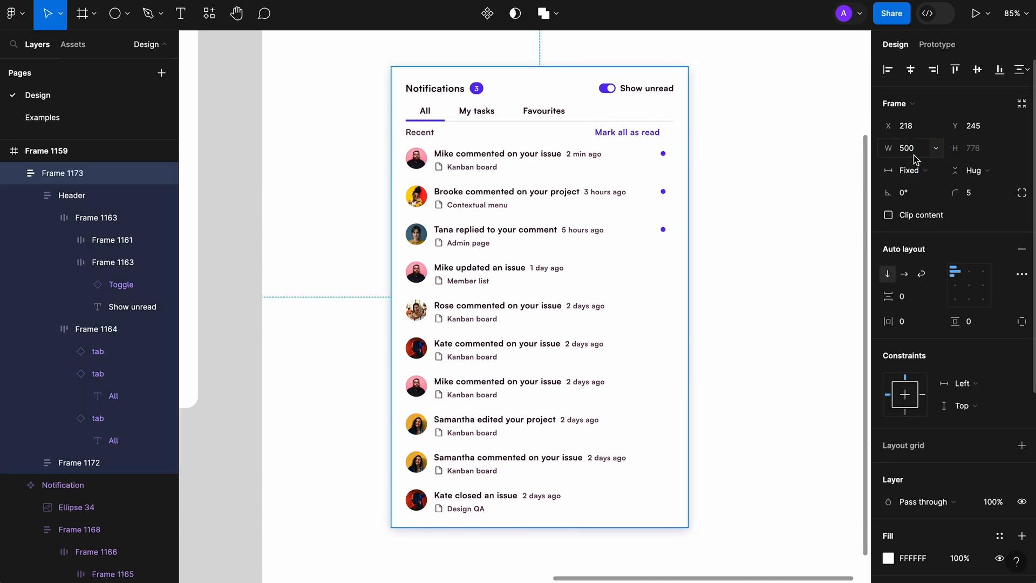
- Set the header and the list section to fill the panel's width with Fill container
click(646, 102)
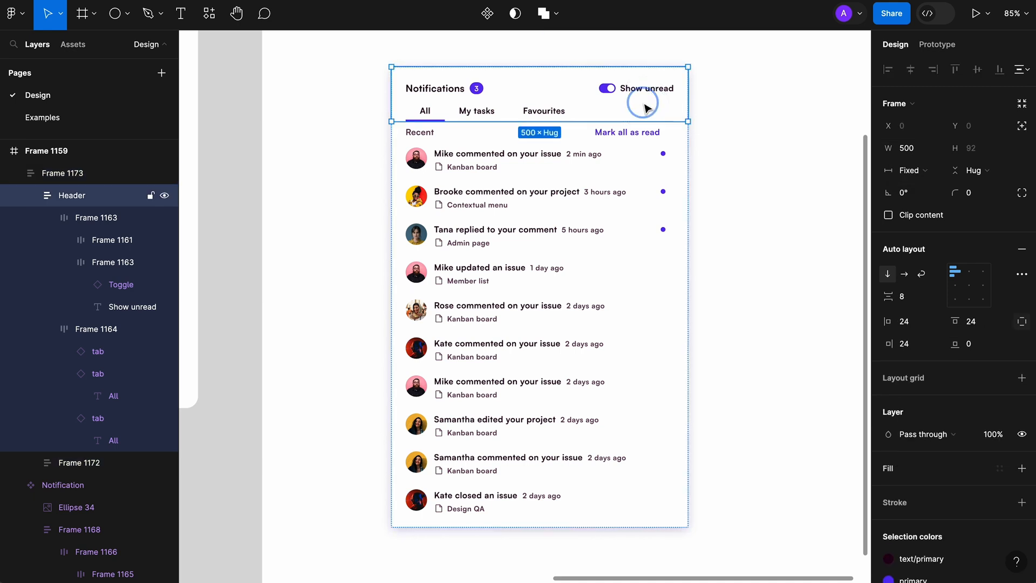
click(935, 171)
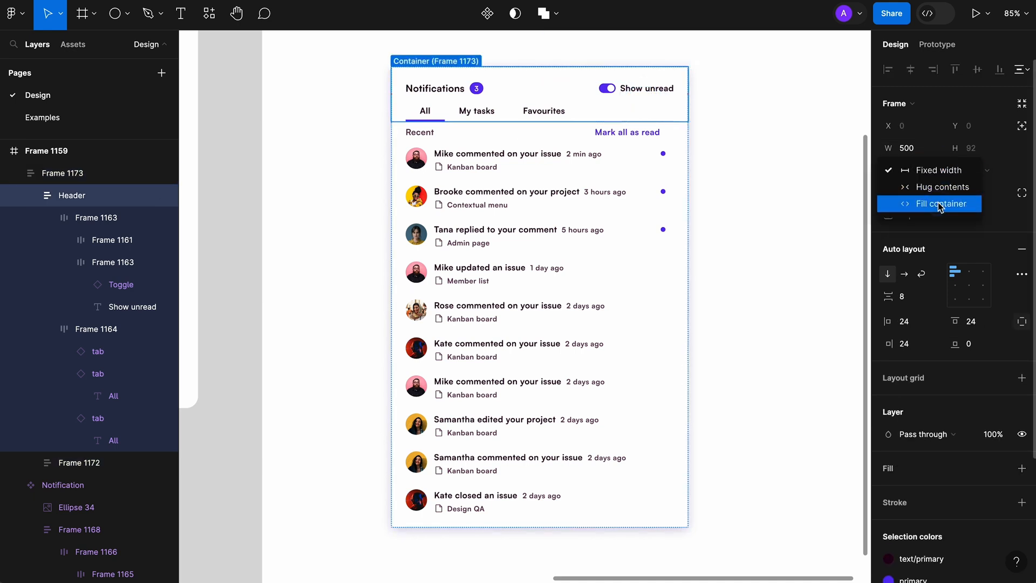
click(939, 205)
click(677, 133)
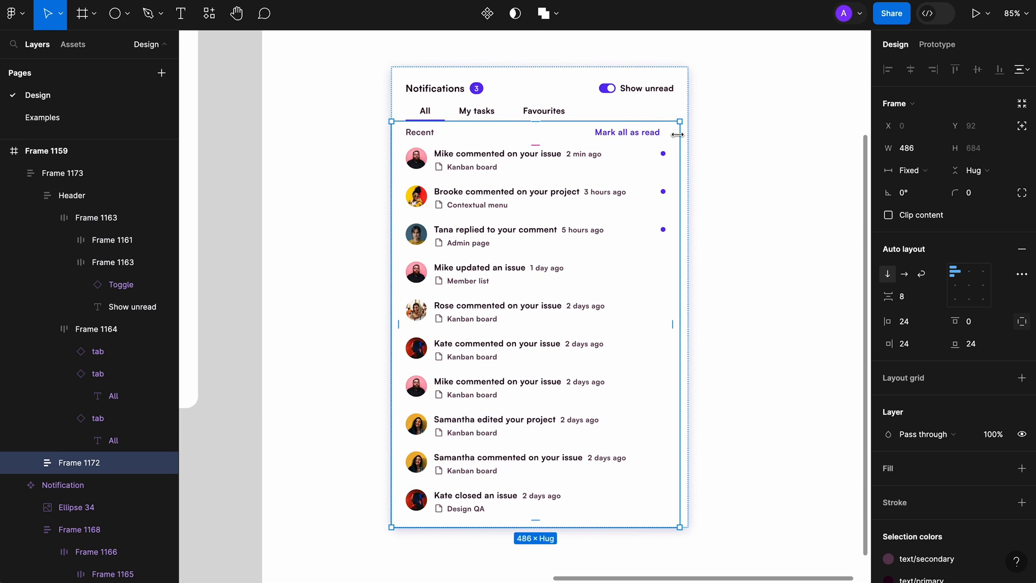
click(921, 170)
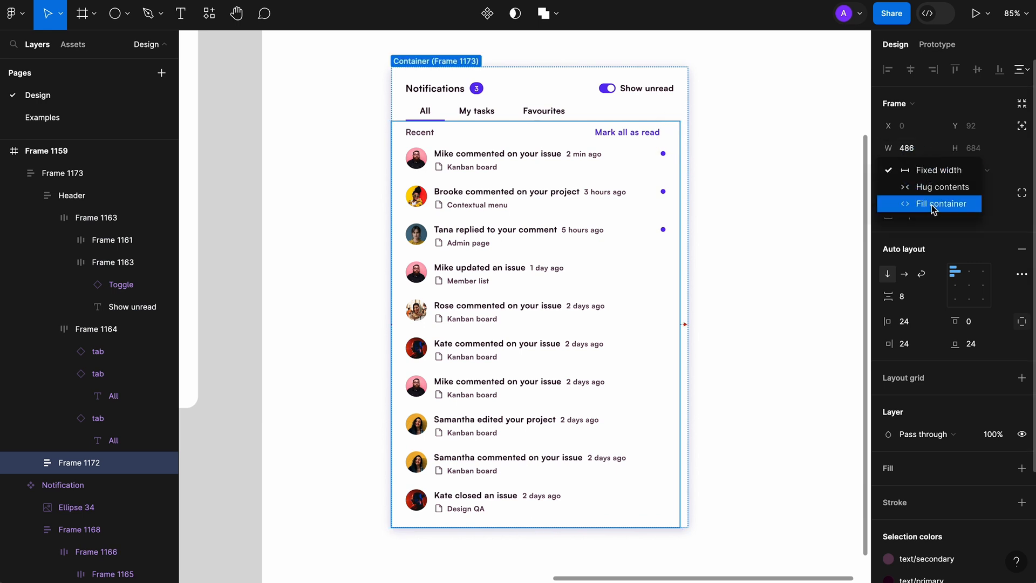
click(931, 205)
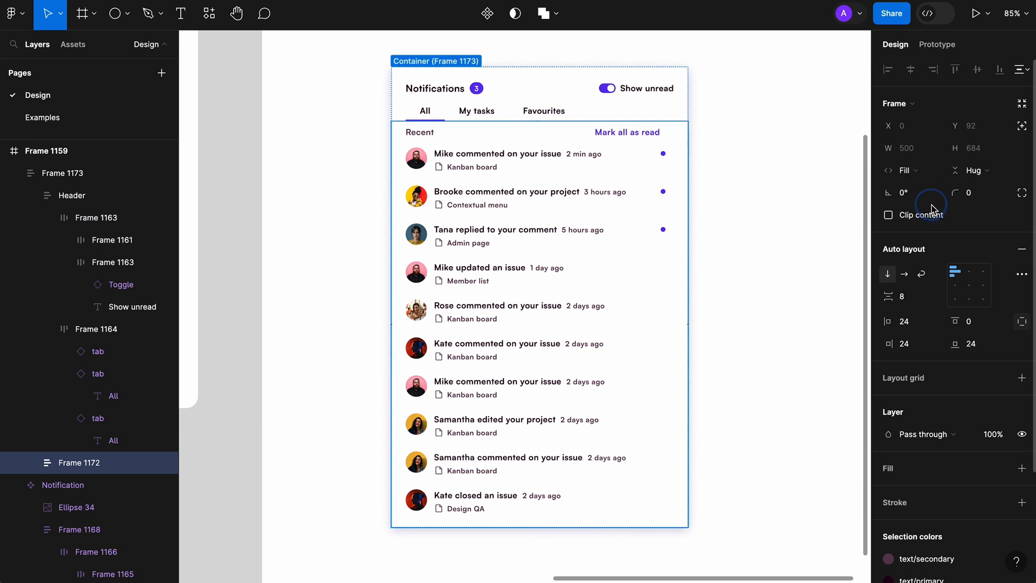
- Set the "Recent" row and the stack of notifications to Fill container horizontally
click(640, 135)
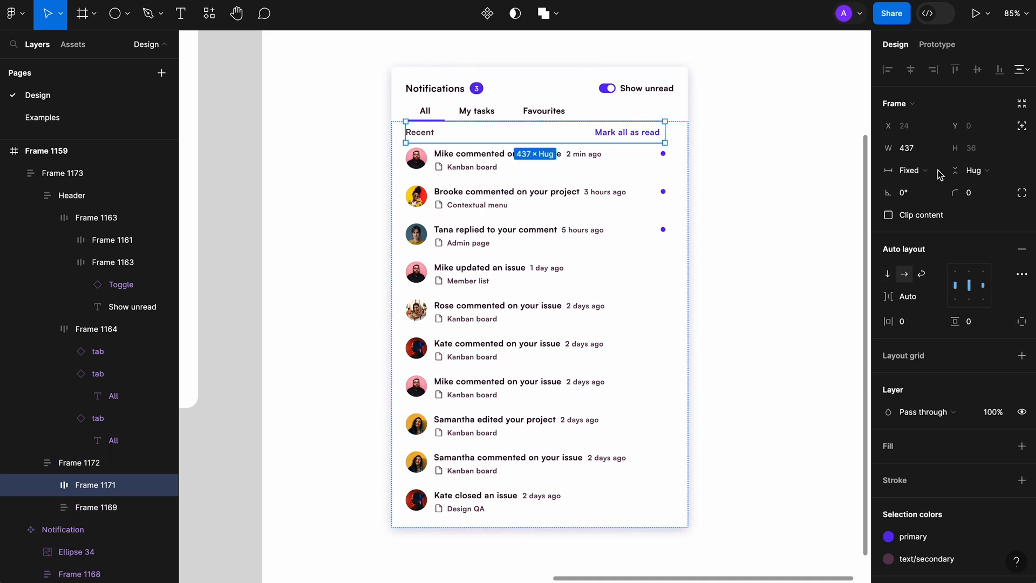
click(917, 171)
click(924, 205)
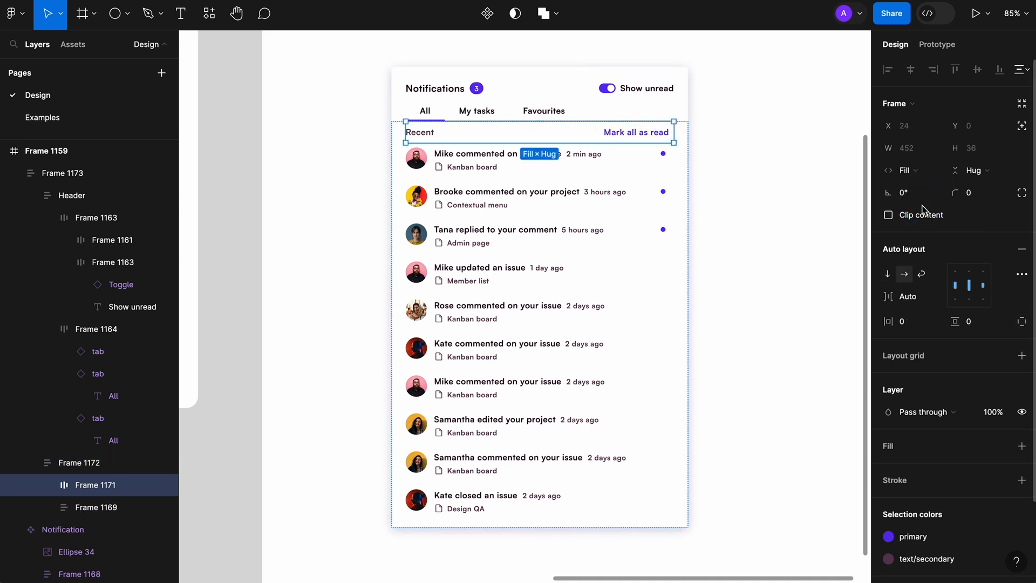
click(645, 221)
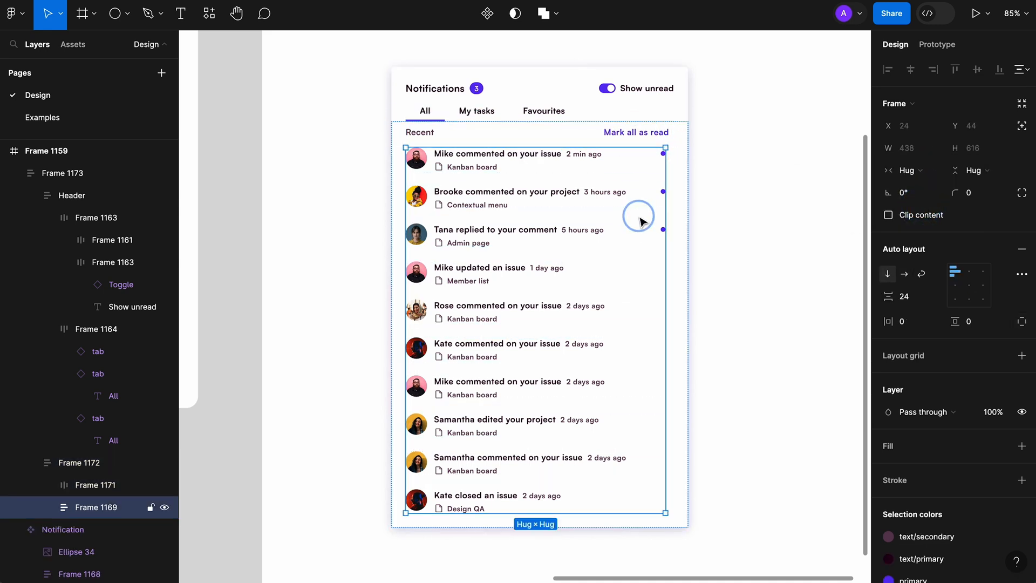
click(927, 171)
click(939, 189)
- Select all ten notification instances in the list and set their horizontal resizing to Fill container
click(592, 165)
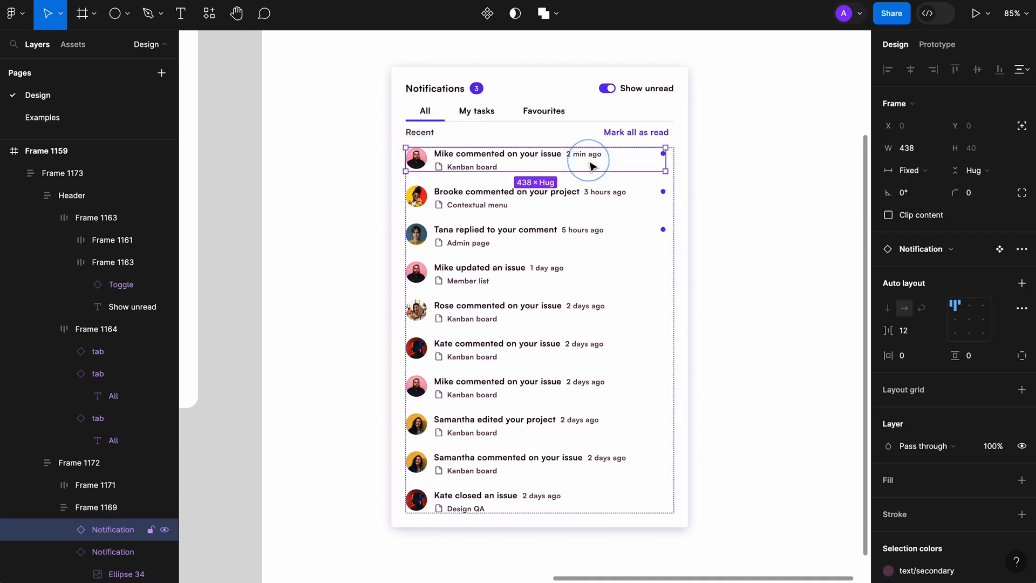
shift+click(594, 194)
shift+click(595, 232)
shift+click(595, 270)
shift+click(595, 313)
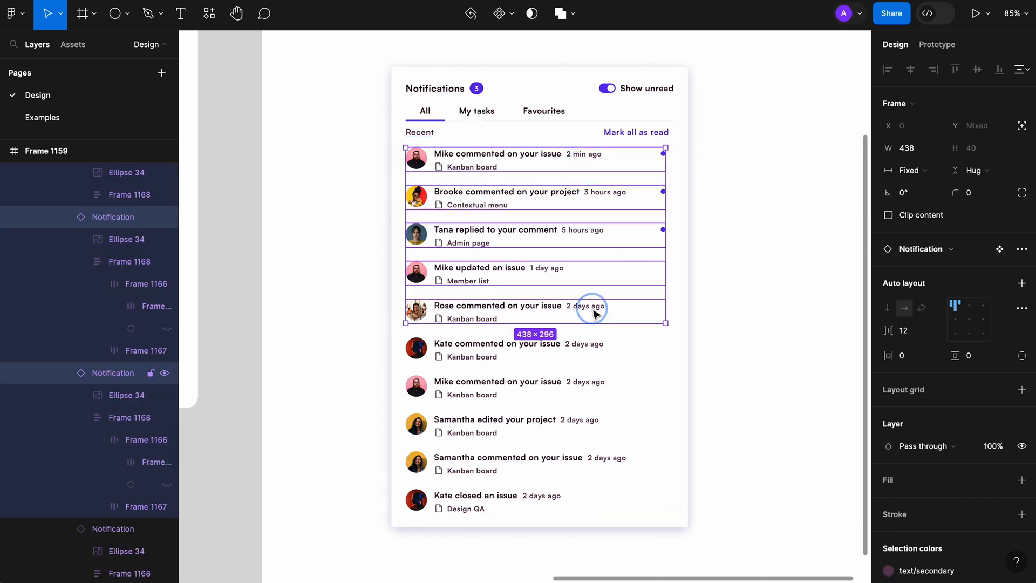
shift+click(592, 345)
shift+click(594, 383)
shift+click(594, 421)
shift+click(595, 459)
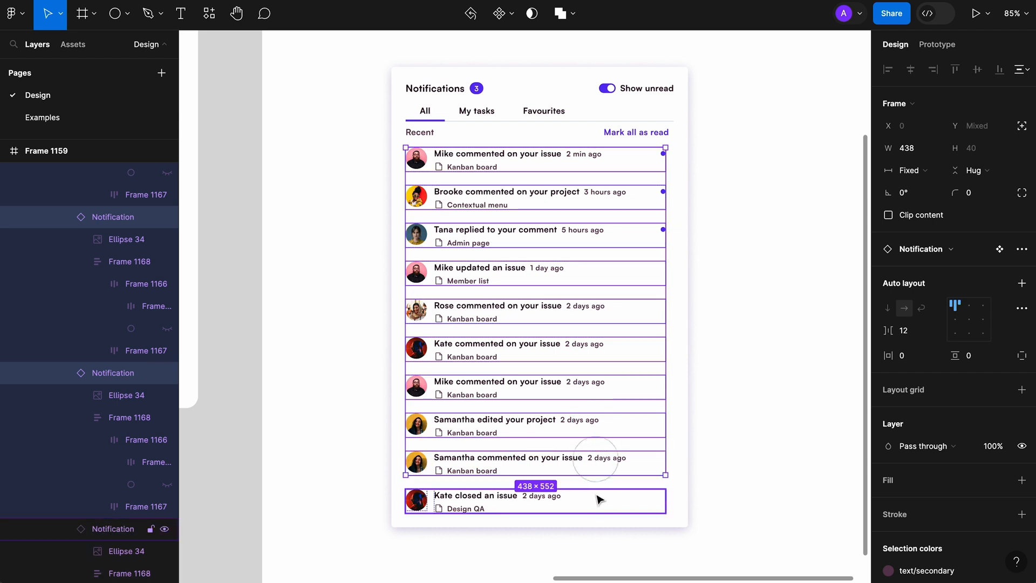
shift+click(599, 499)
click(917, 171)
click(924, 204)
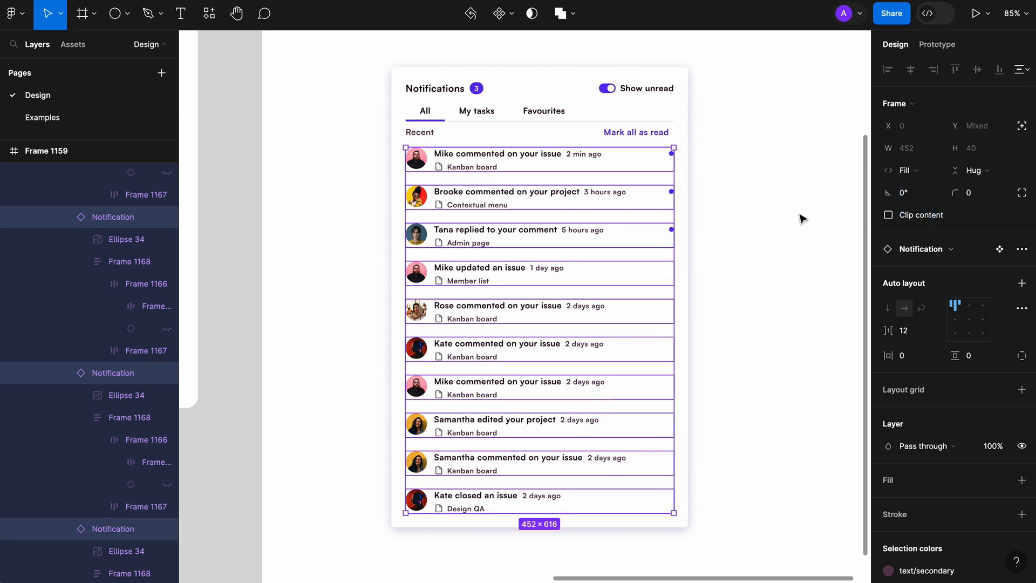
click(727, 219)
click(686, 151)
mouse_move(688, 150)
mouse_down()
mouse_move(782, 146)
mouse_move(682, 154)
mouse_move(761, 146)
mouse_move(692, 155)
mouse_up()
key(super+z)
click(759, 159)
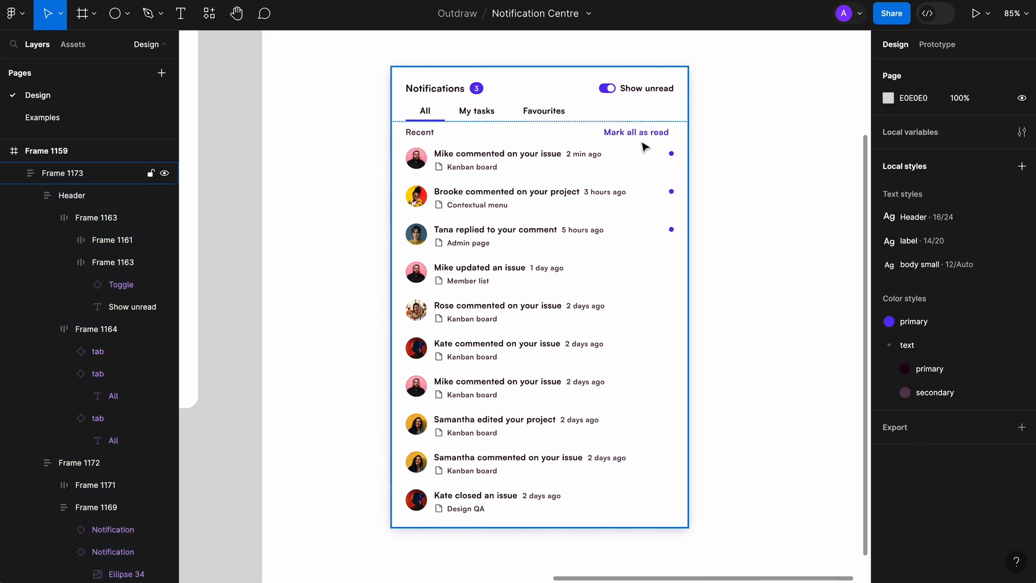
- Set the top padding of the section holding the "Recent" row and notifications to 8
double_click(640, 133)
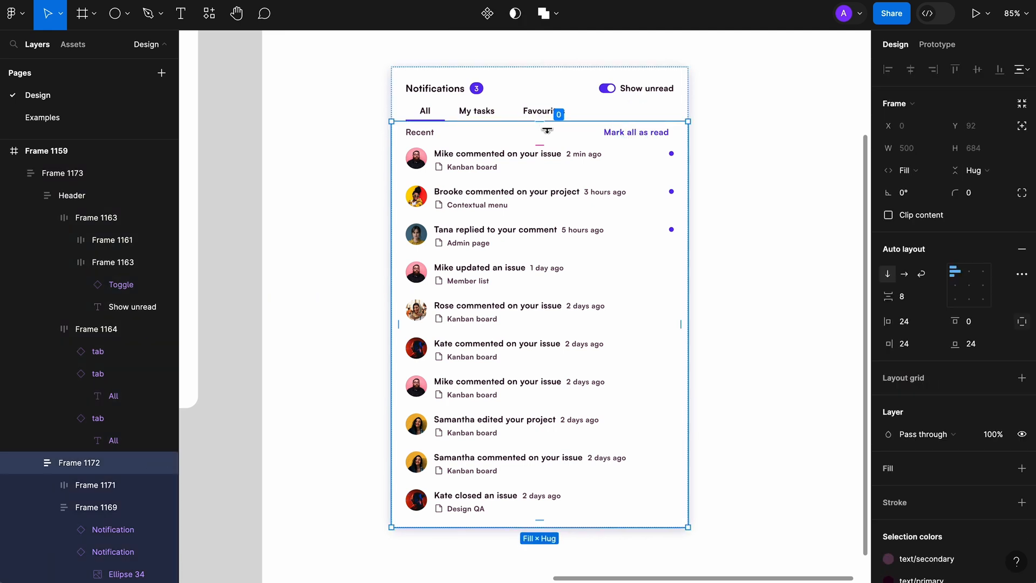
click(981, 324)
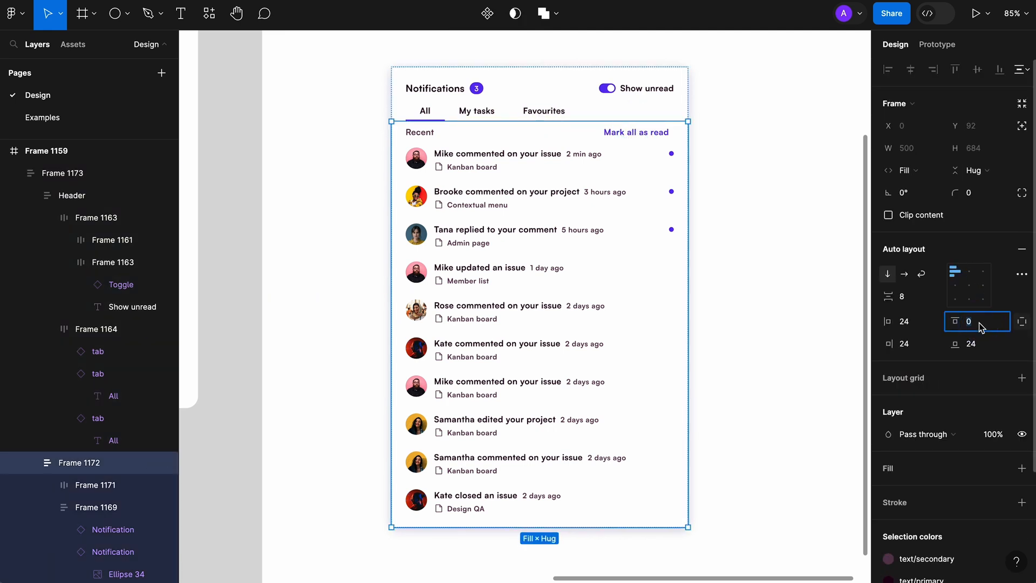
text(8)
key(Tab)
click(701, 85)
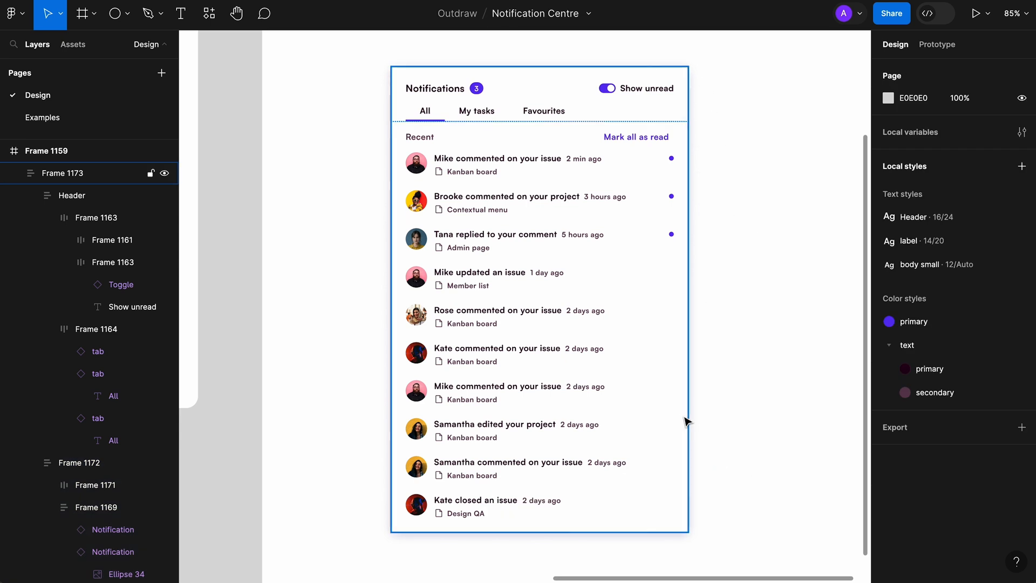
- Shorten the panel frame to a height of about 420 from its lower edge
click(650, 531)
drag(650, 530, 658, 316)
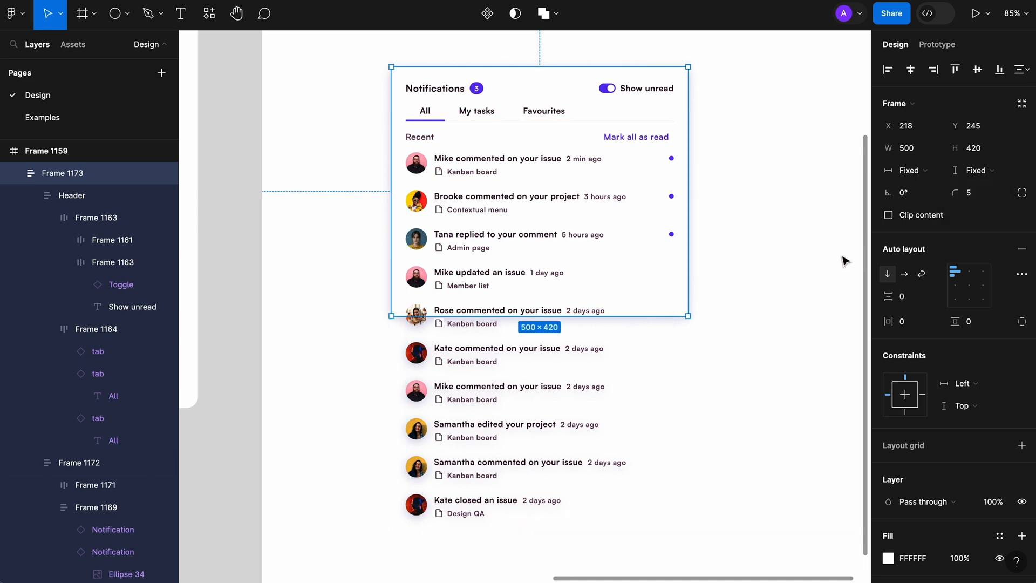
- Turn on Clip content for the 500 × 420 notification panel frame
click(888, 215)
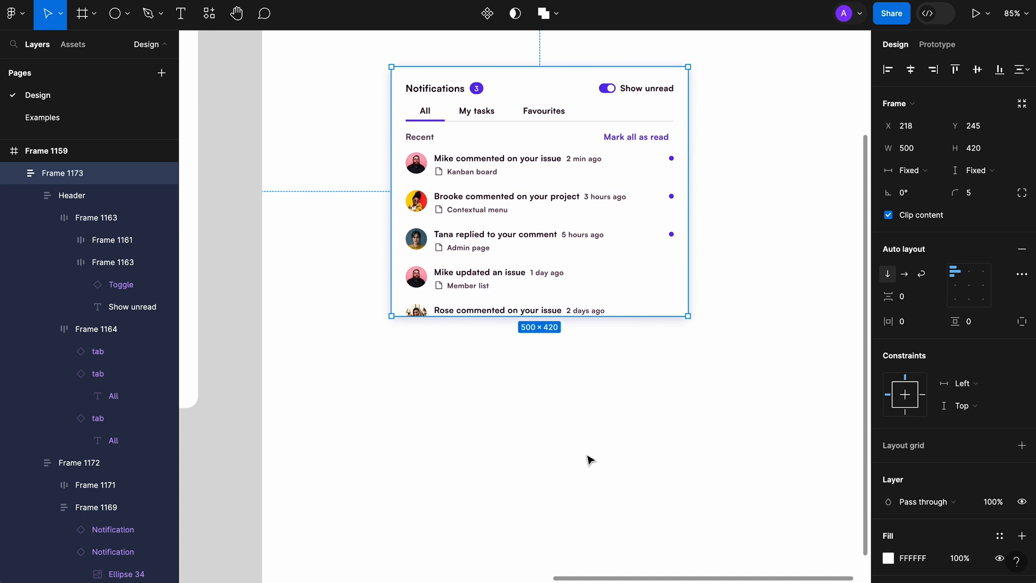
click(805, 314)
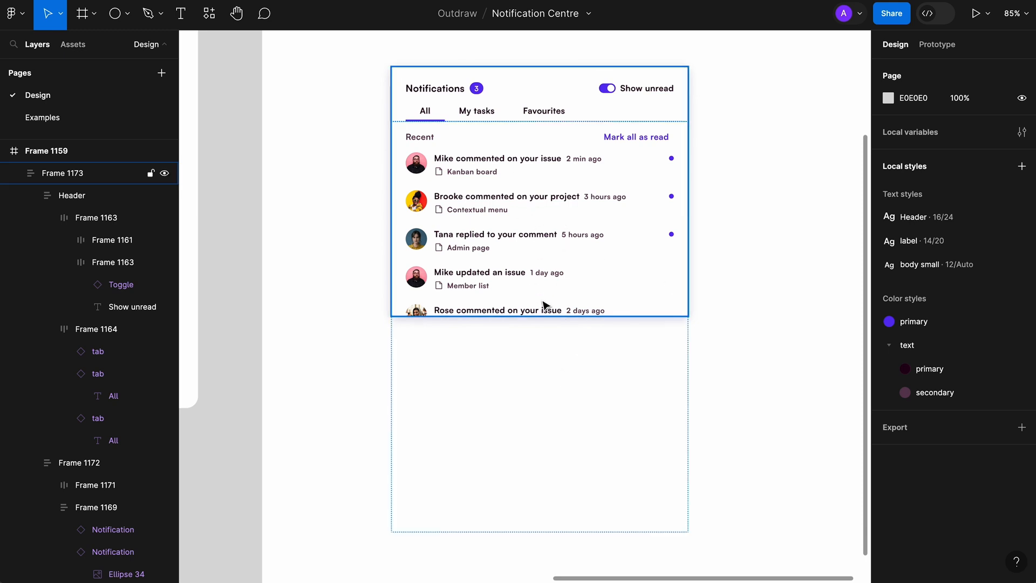
- Copy the finished notification panel and paste it into the Highfi screen frame
scroll(545, 306, up, 3)
click(698, 379)
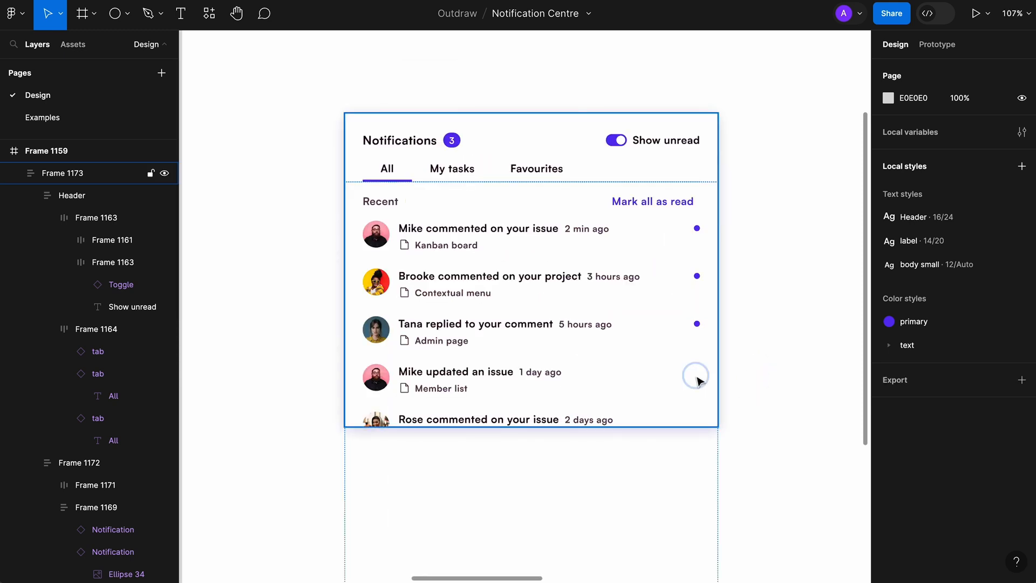
key(super+c)
scroll(422, 324, down, 5)
scroll(422, 324, right, 6)
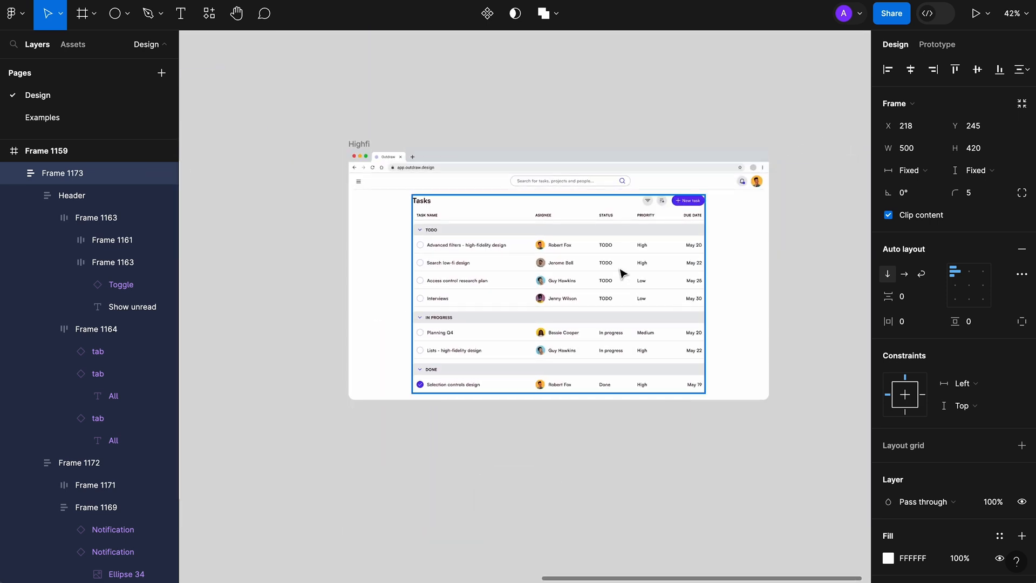
scroll(620, 273, up, 3)
scroll(618, 273, down, 1)
click(233, 89)
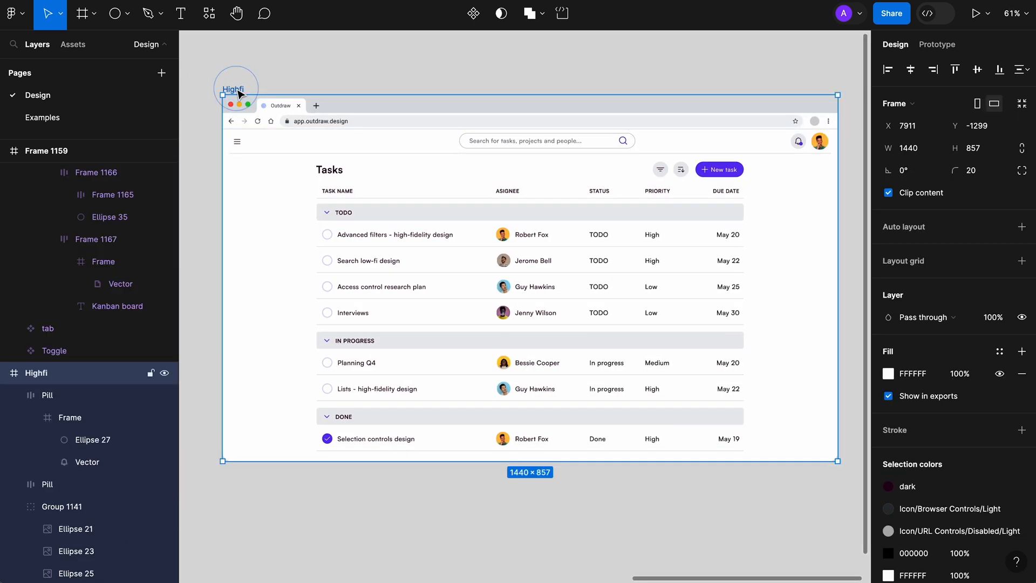
key(super+v)
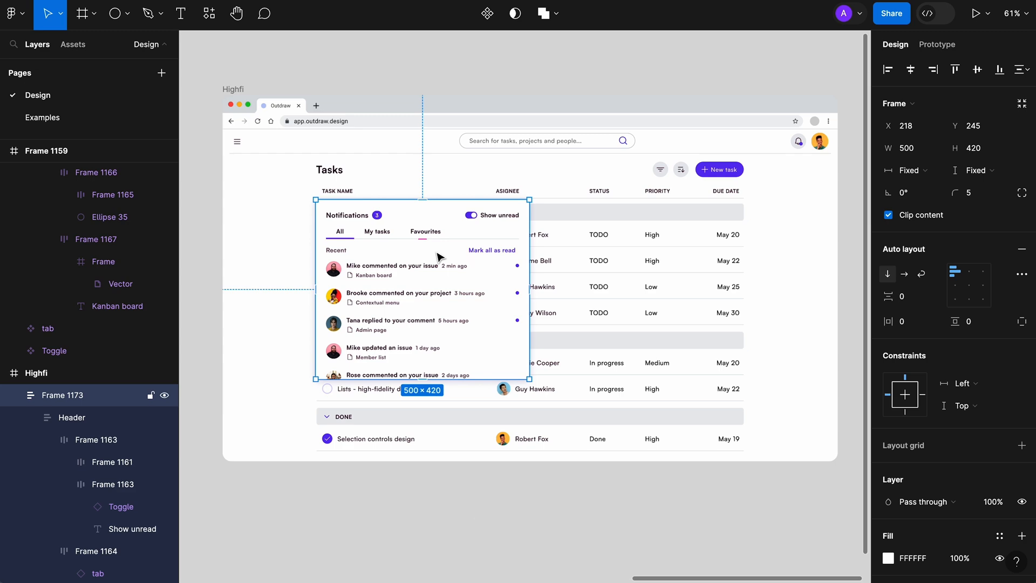
- Place the pasted panel below the bell icon in the Highfi header, at X 866 and Y 130
drag(438, 256, 699, 185)
scroll(645, 223, up, 5)
key(alt)
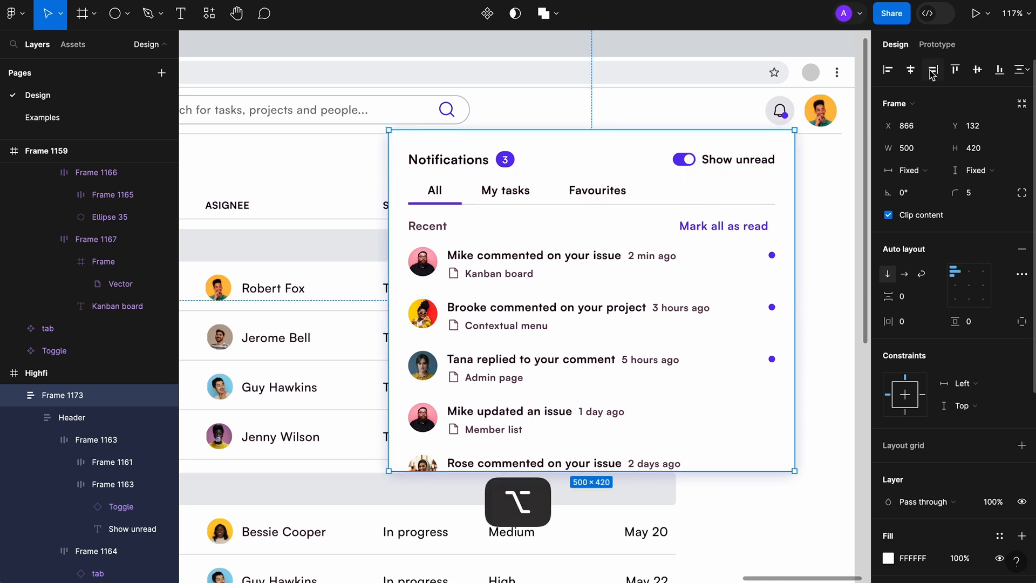
key(Up)
key(Up)
scroll(800, 133, down, 2)
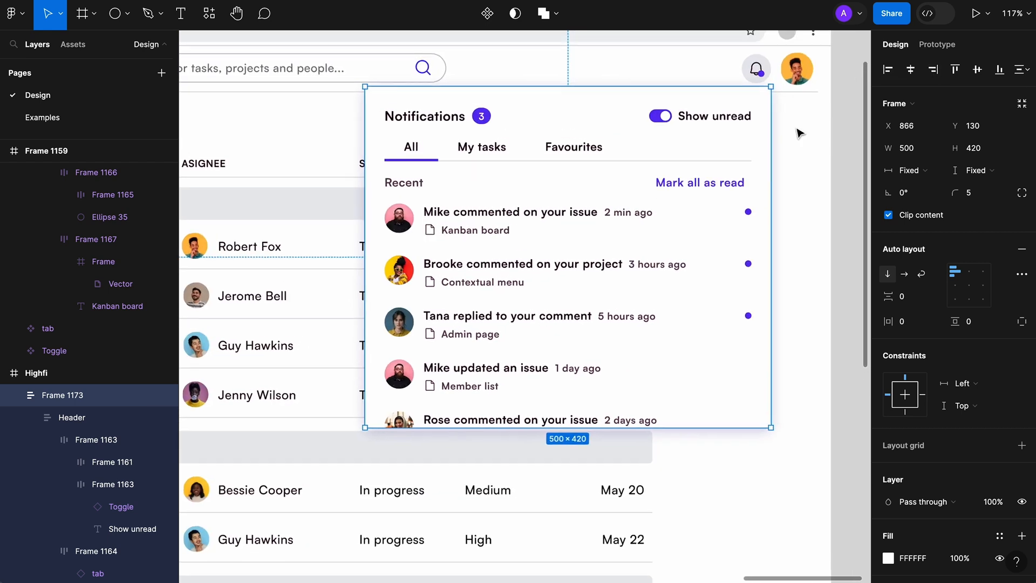
- Set the scroll overflow of the section holding the "Recent" row and notifications to Vertical
scroll(800, 133, up, 1)
click(952, 48)
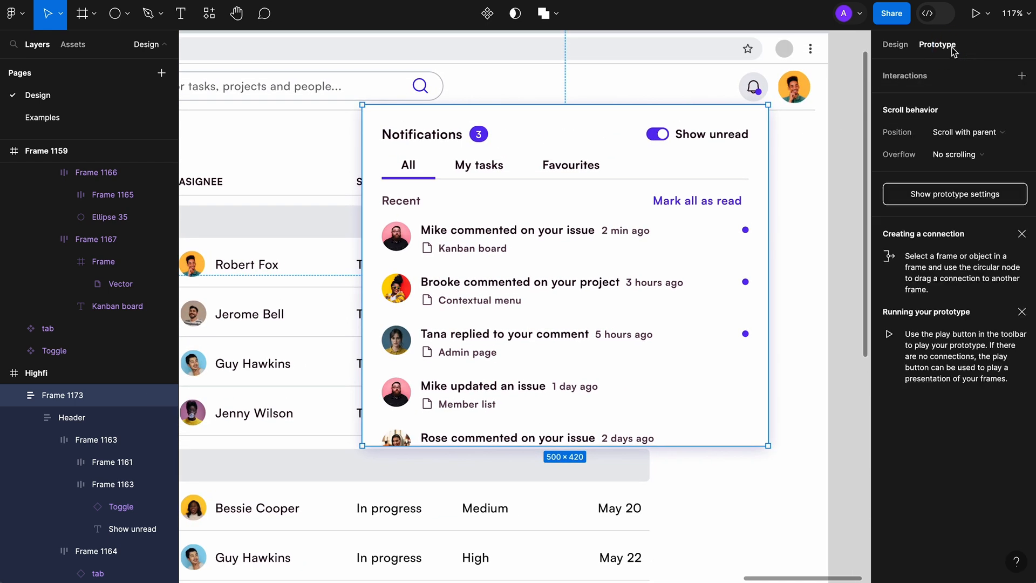
mouse_move(744, 373)
click(711, 306)
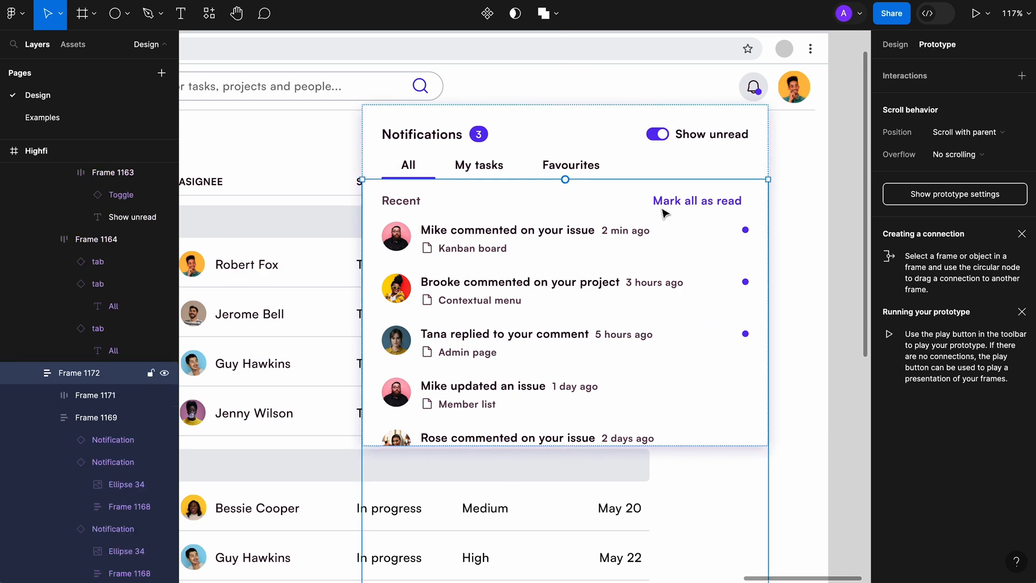
click(964, 156)
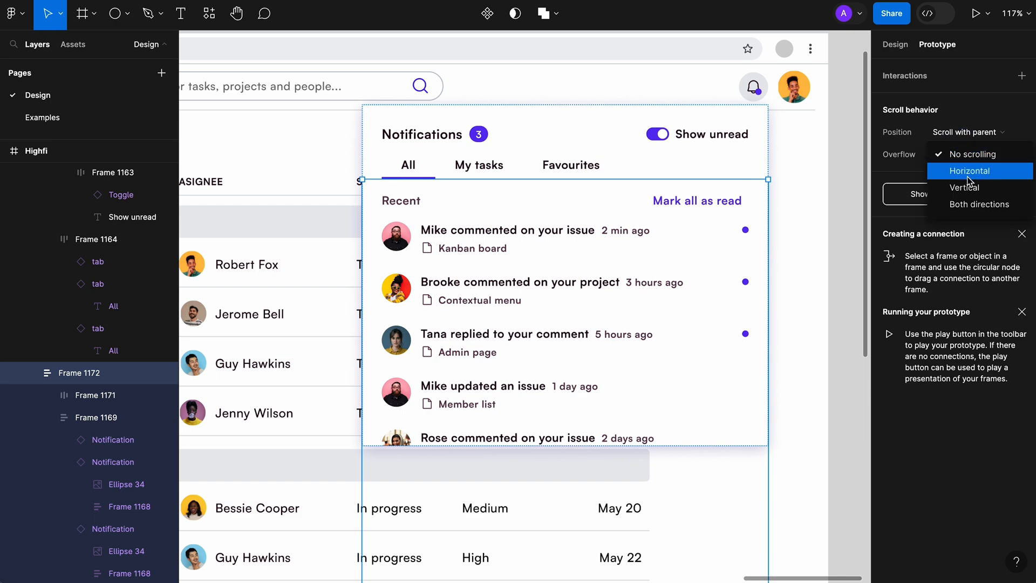
click(966, 185)
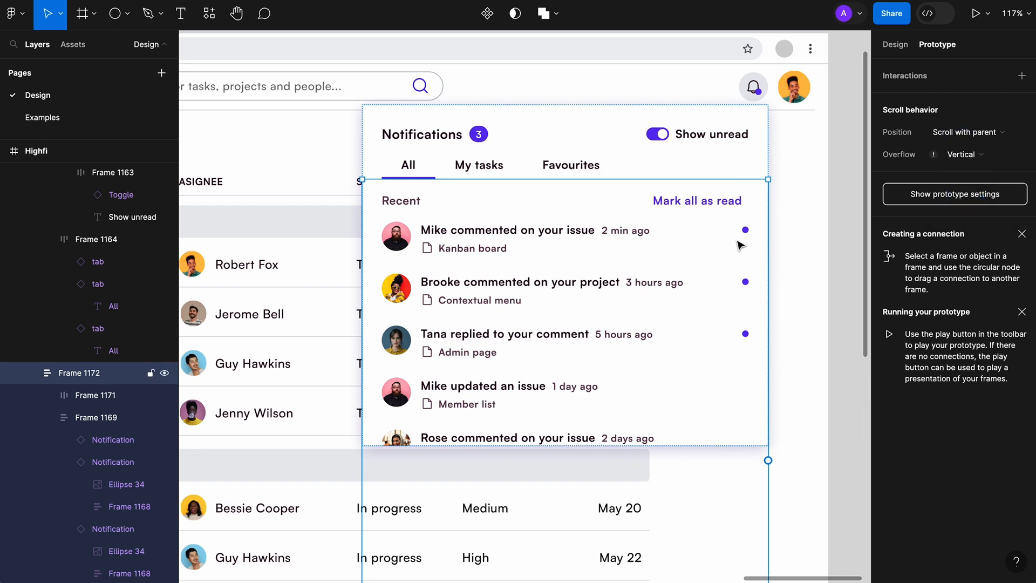
click(846, 161)
- Run the Highfi frame as a prototype to check the notification panel, and return to the design
key(shift+1)
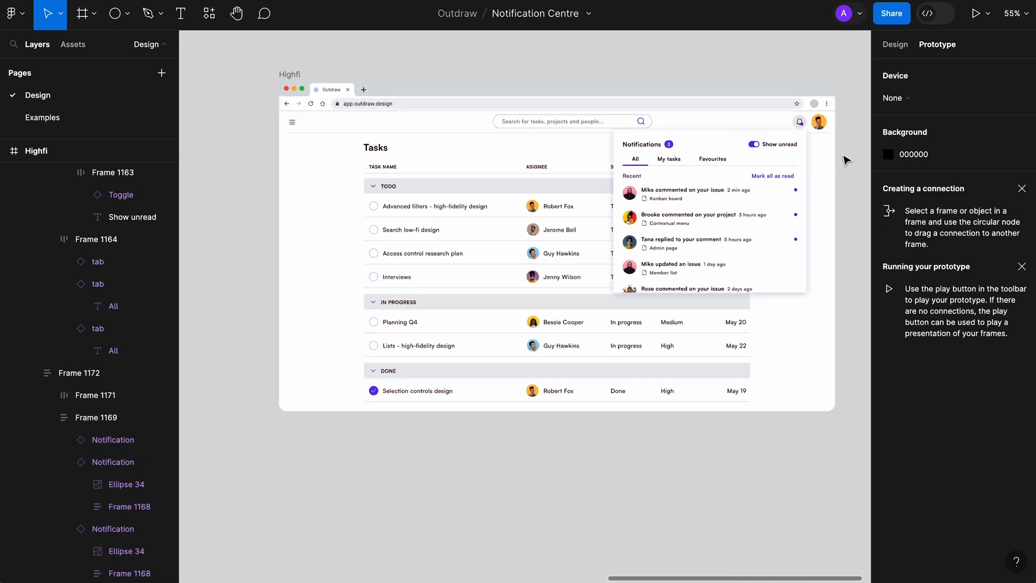
click(290, 75)
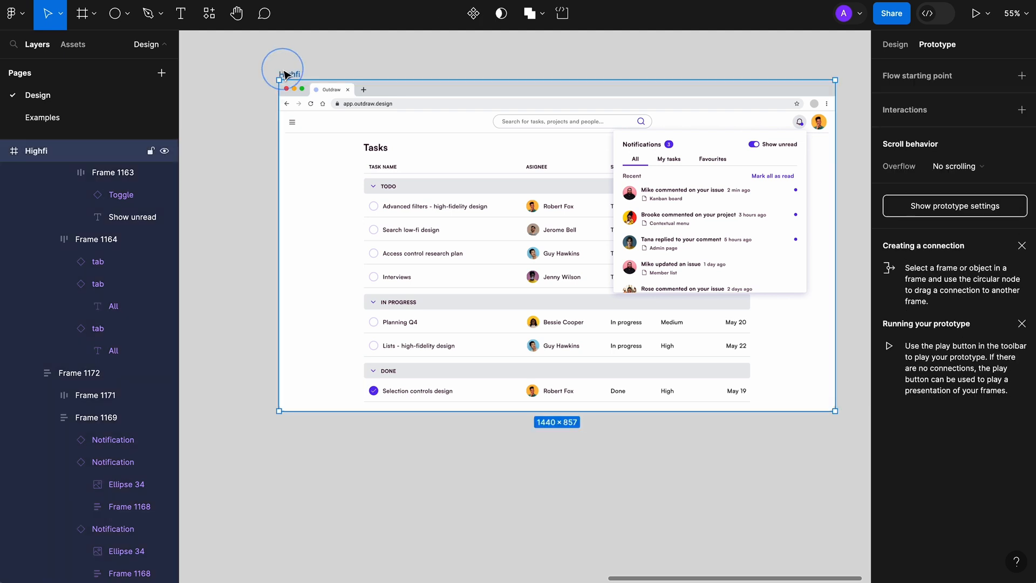
click(282, 68)
click(976, 13)
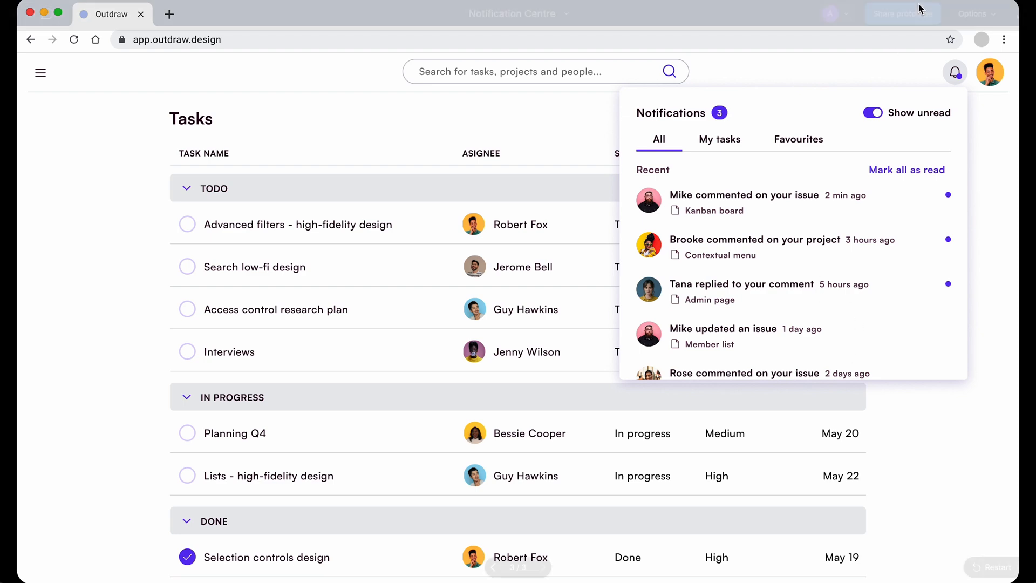
click(920, 0)
- Shorten the section holding the "Recent" row and notifications to a height of about 328, aligning its lower edge with the panel's
scroll(750, 234, up, 6)
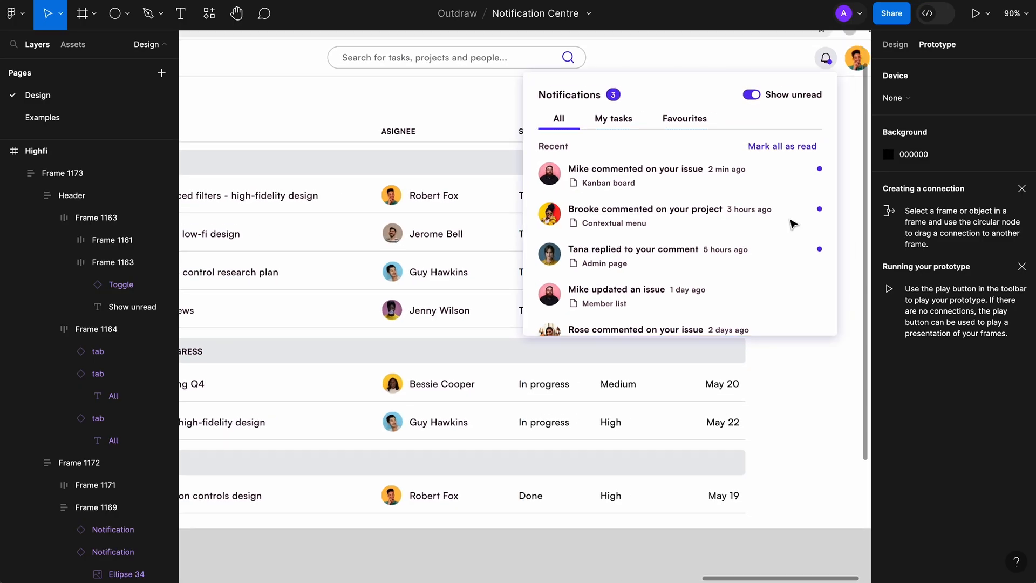
scroll(790, 224, right, 2)
click(728, 231)
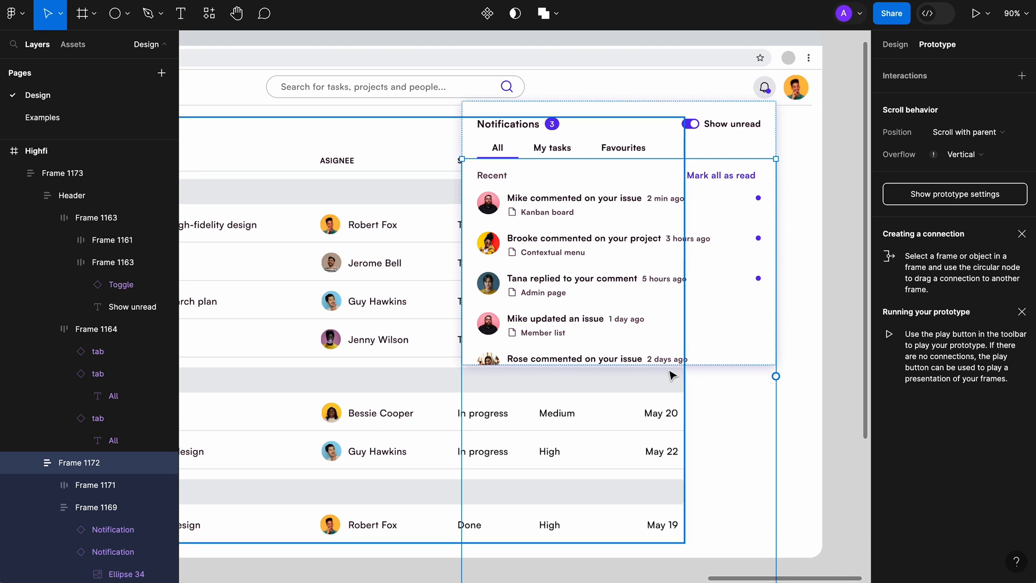
scroll(671, 374, down, 3)
scroll(671, 374, right, 1)
scroll(671, 375, up, 5)
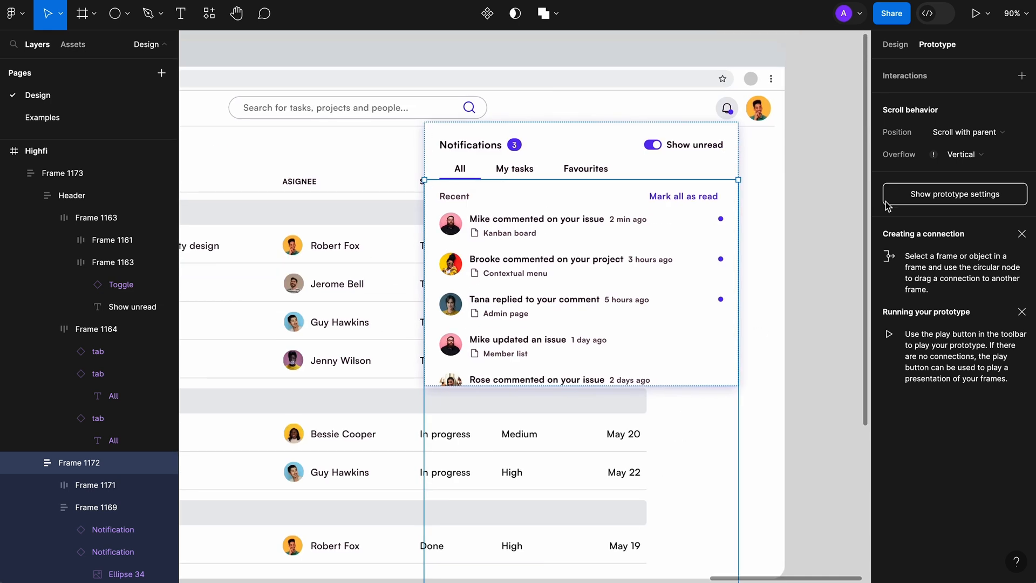
mouse_move(936, 155)
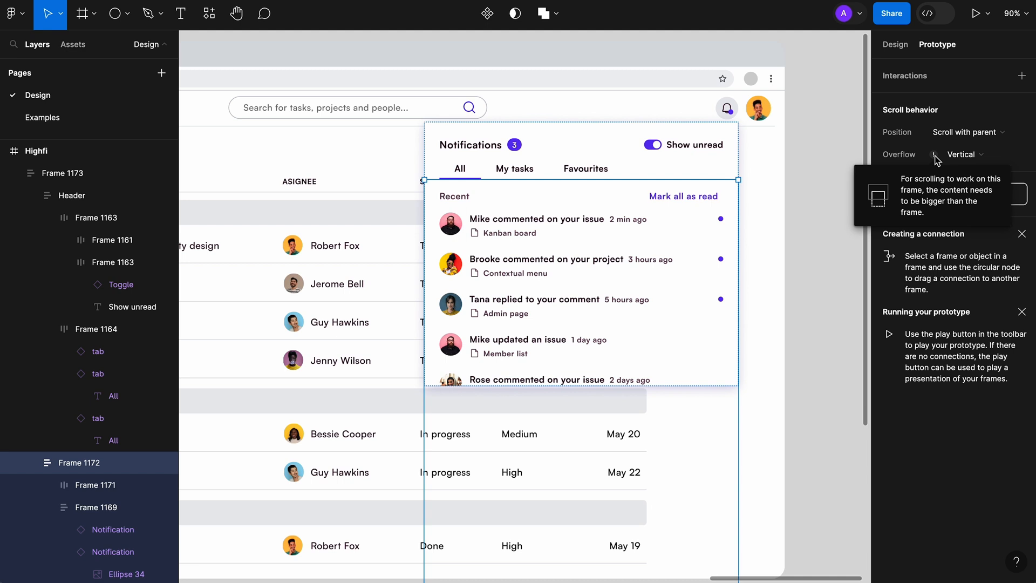
scroll(776, 233, down, 3)
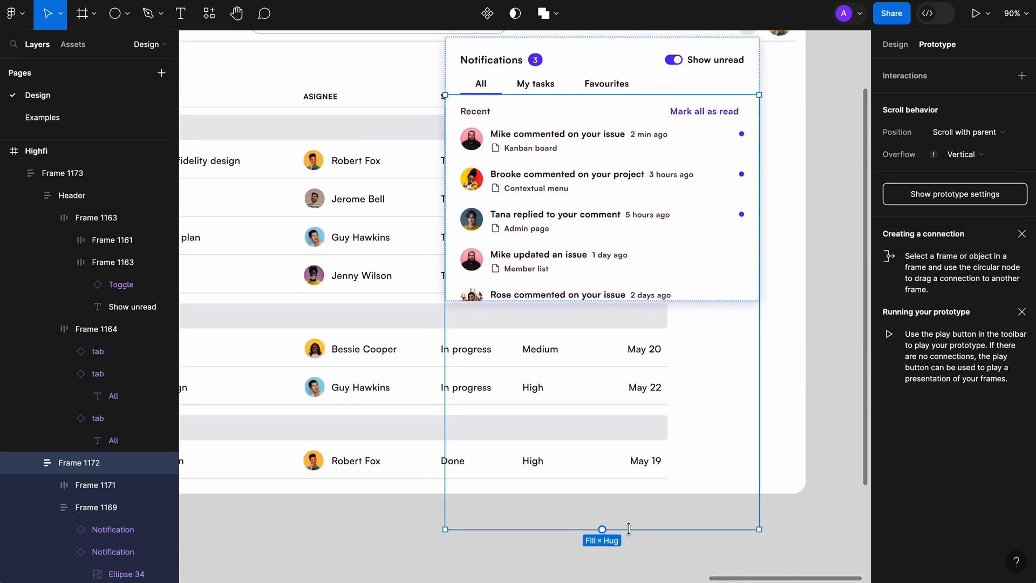
drag(628, 528, 633, 302)
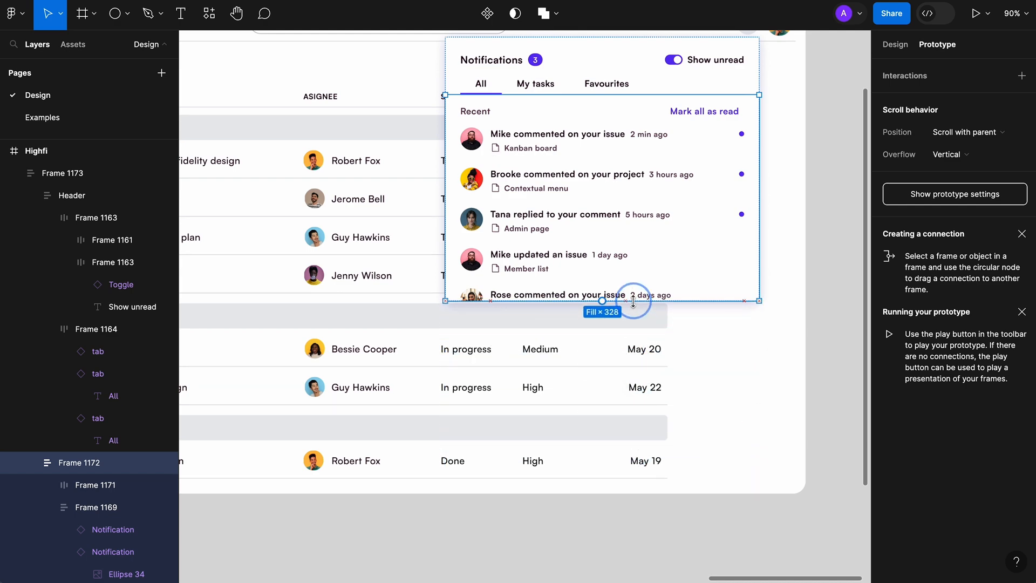
scroll(634, 301, up, 10)
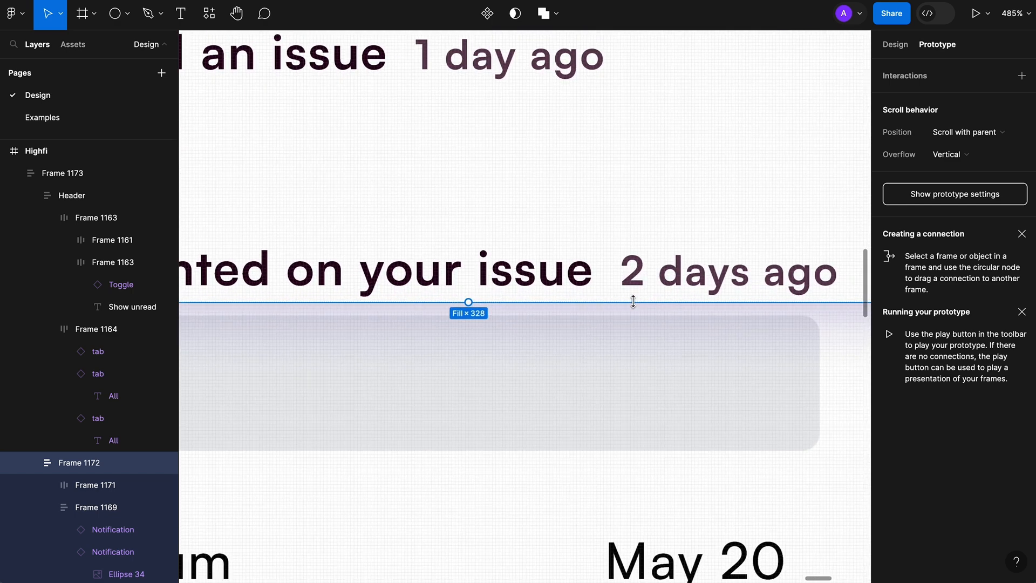
scroll(634, 302, down, 8)
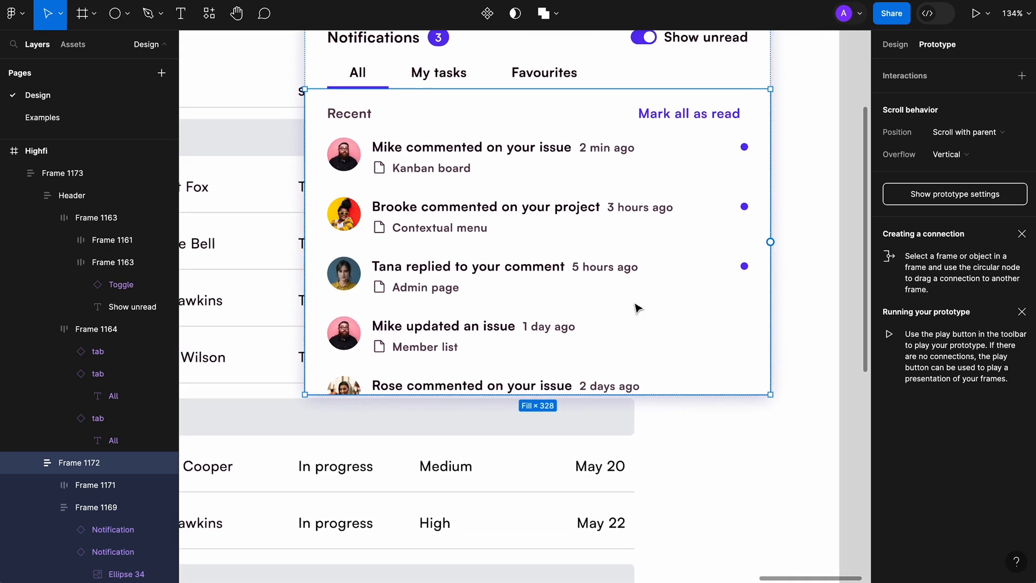
scroll(637, 308, down, 2)
scroll(637, 307, up, 2)
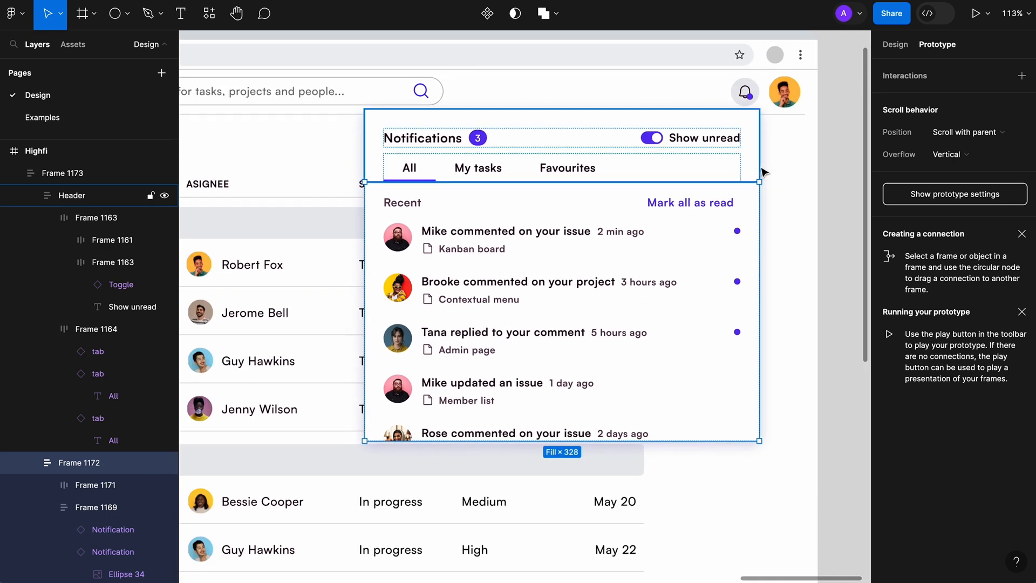
click(852, 307)
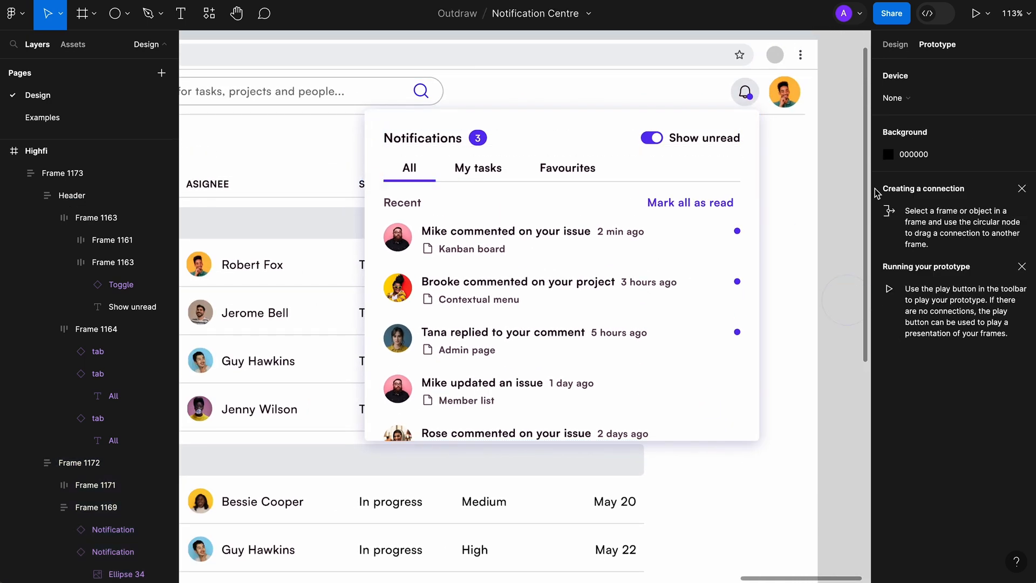
- Run the prototype again and scroll the notification list to examine how it moves beneath the panel header
click(935, 15)
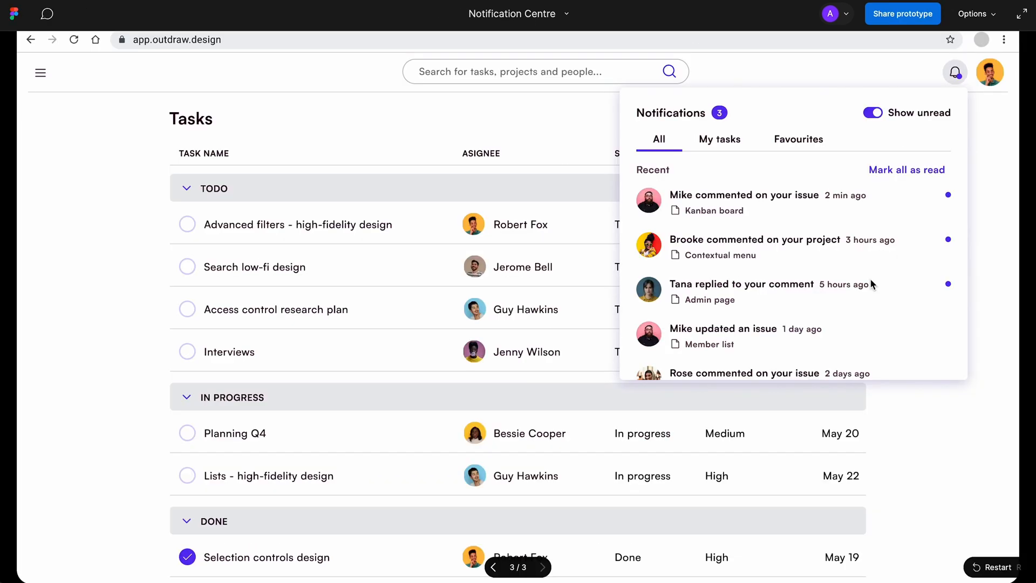
scroll(873, 284, down, 5)
scroll(873, 284, up, 4)
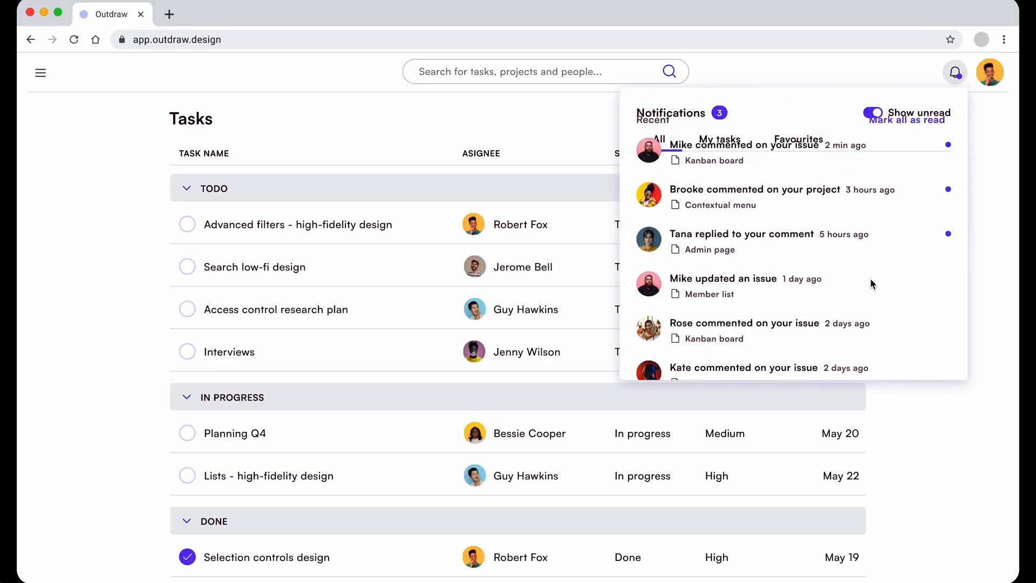
scroll(873, 284, up, 2)
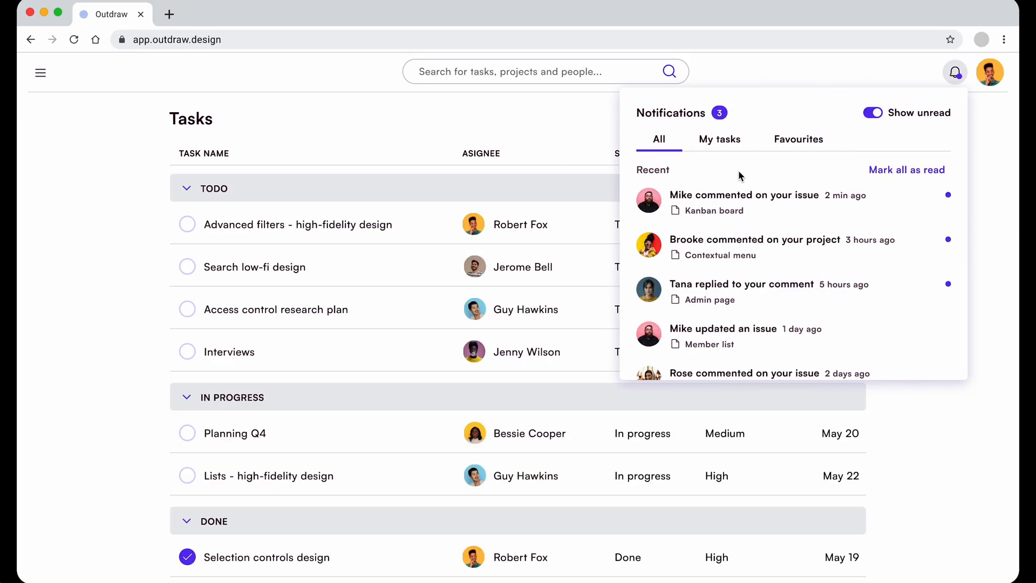
scroll(767, 209, down, 2)
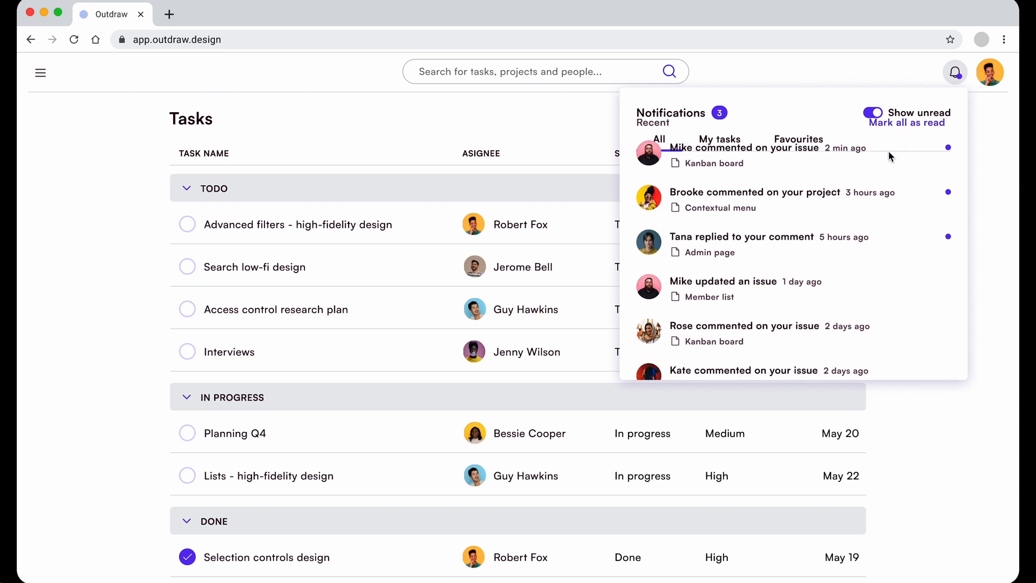
scroll(812, 196, up, 1)
scroll(812, 197, down, 3)
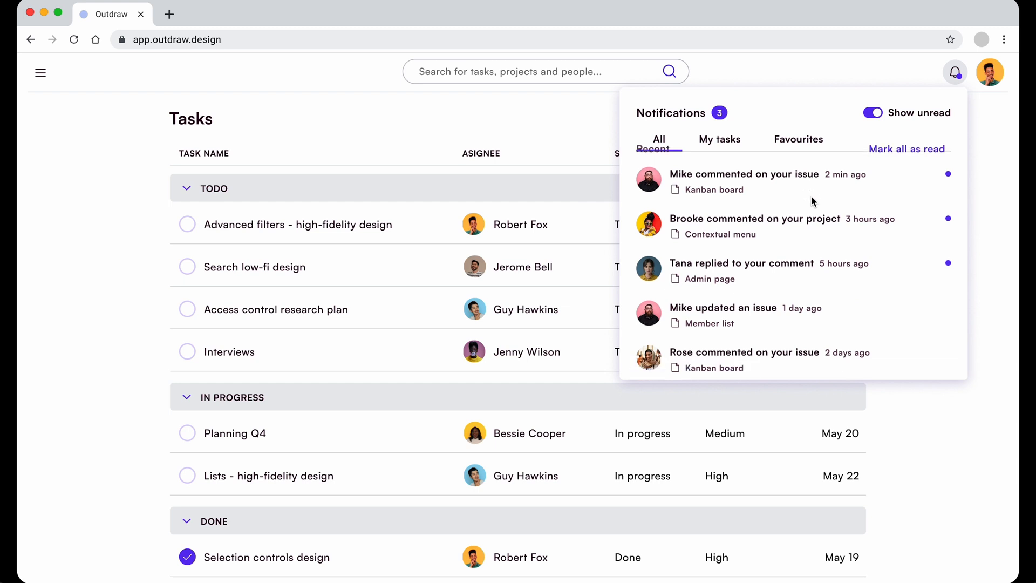
scroll(812, 197, up, 2)
scroll(812, 199, up, 3)
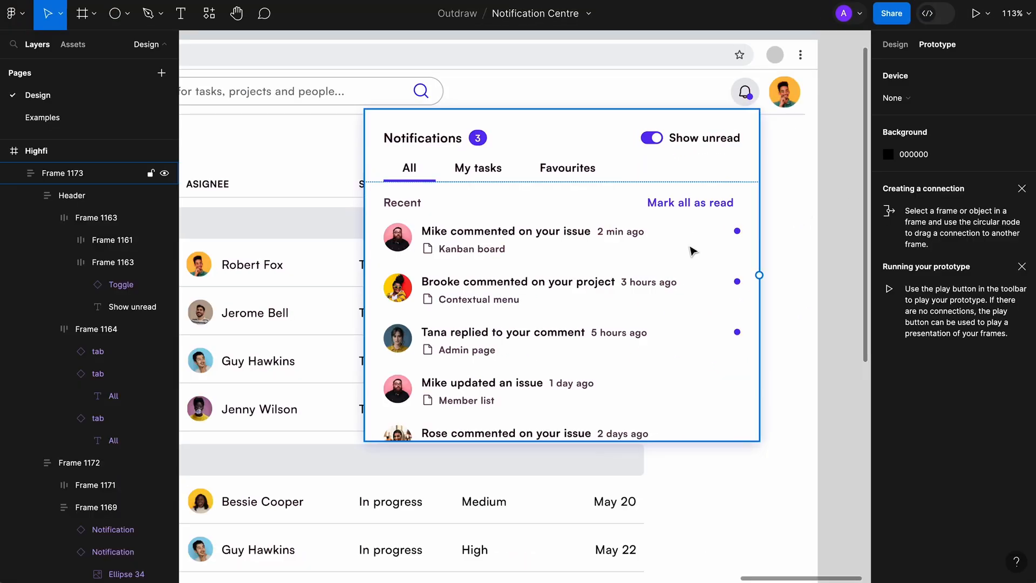
- Turn on Clip content for the scrolling section that holds the "Recent" row and notifications
click(689, 245)
click(895, 45)
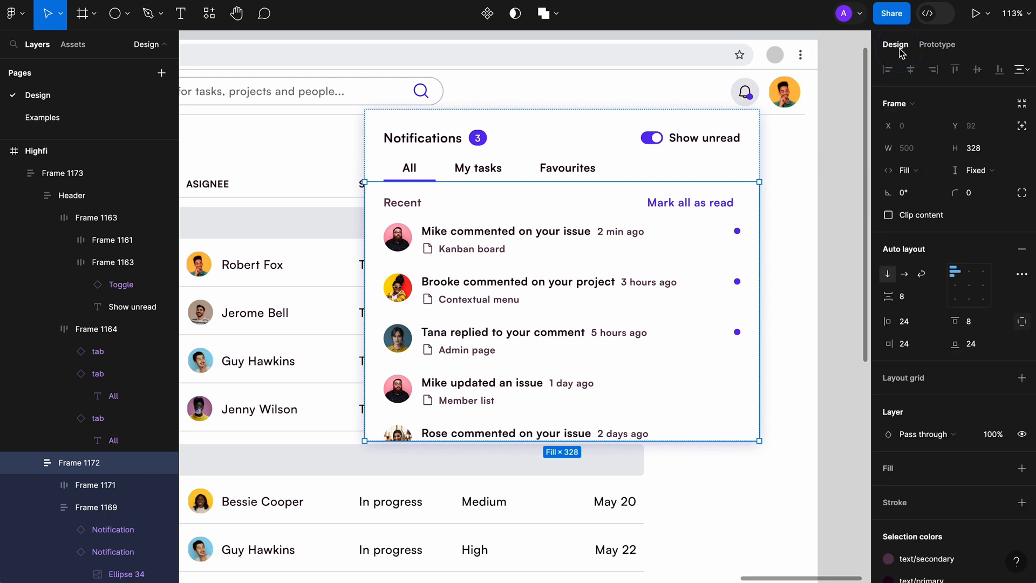
click(888, 216)
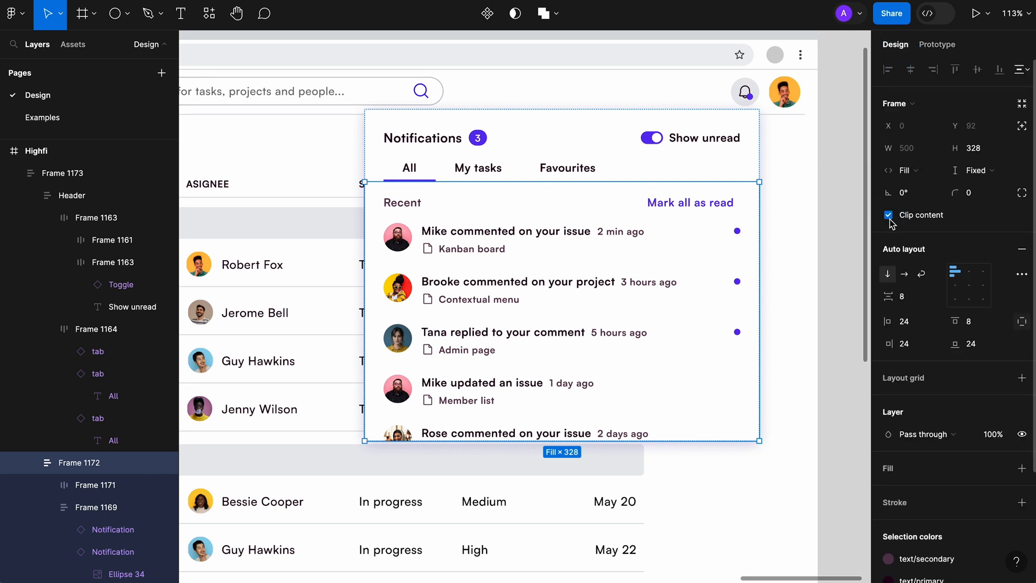
click(850, 217)
click(756, 157)
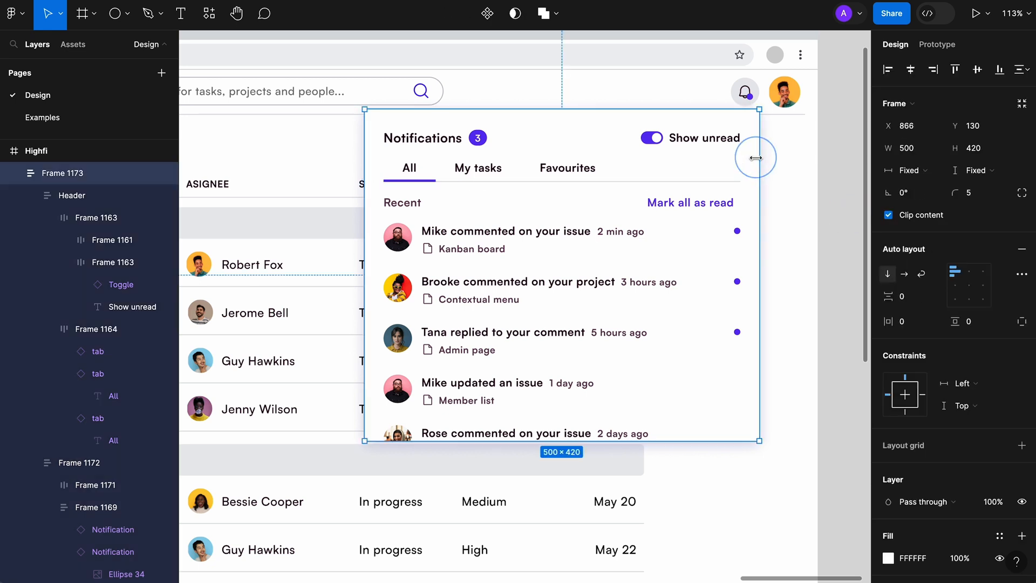
click(654, 293)
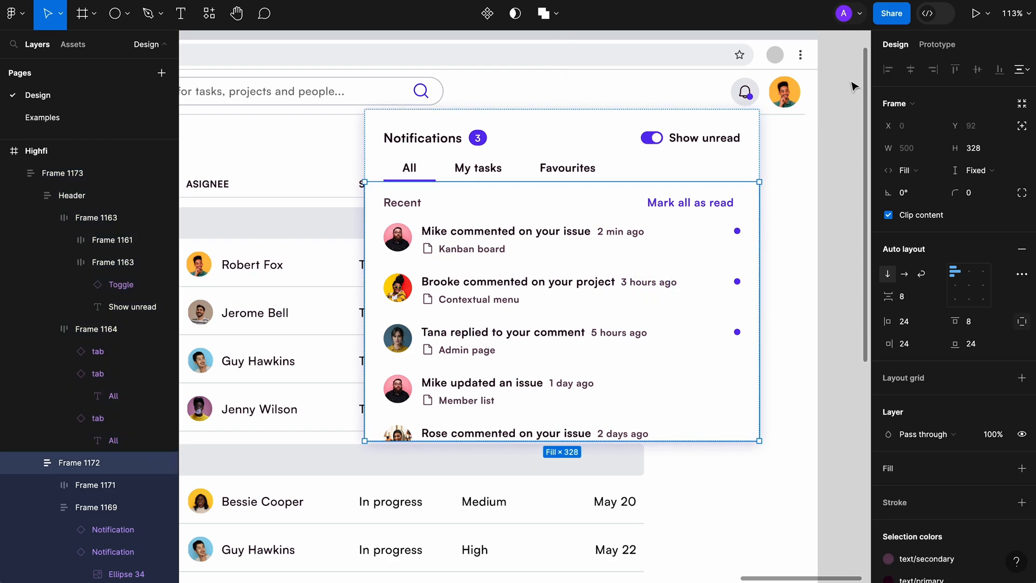
- Run the prototype and scroll the notification list down and up to check how it clips beneath the tabs and at the panel's lower edge
click(953, 0)
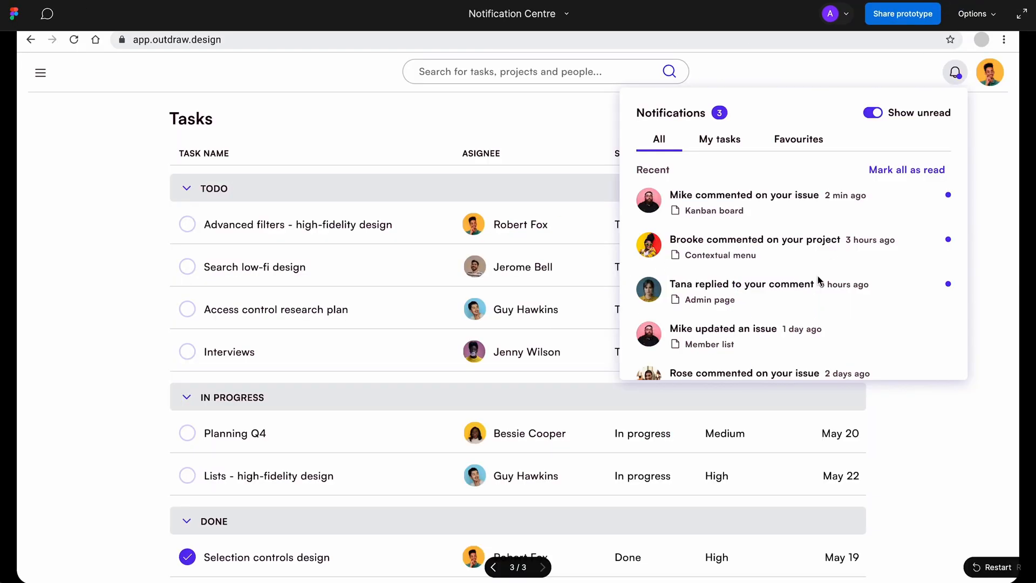
scroll(819, 280, down, 5)
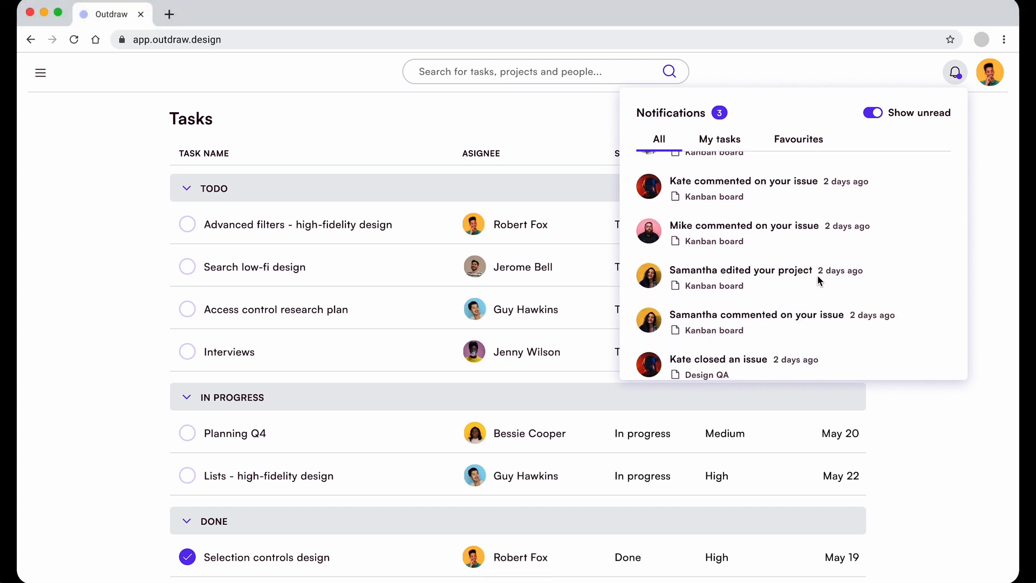
scroll(819, 281, up, 5)
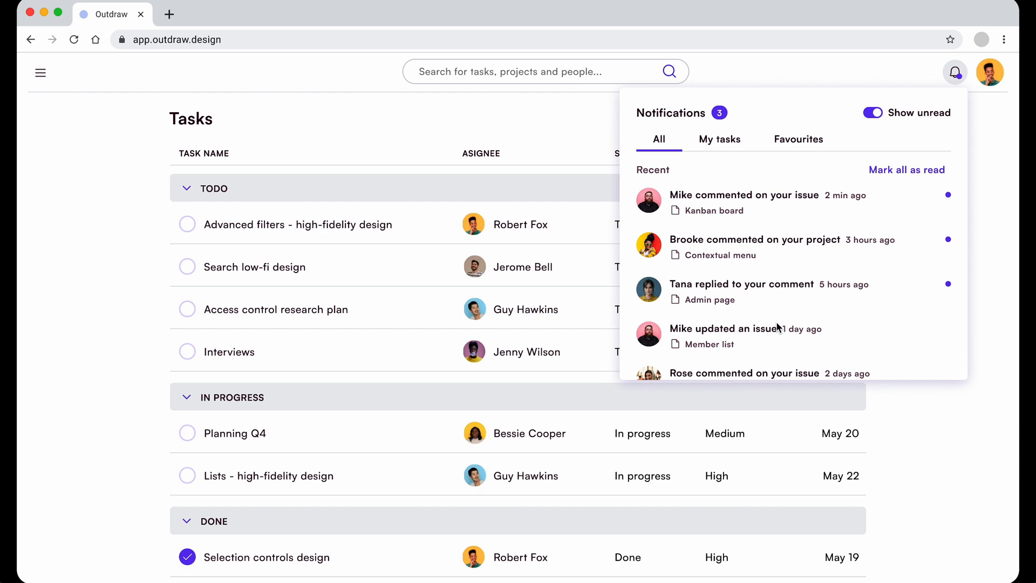
scroll(778, 370, down, 5)
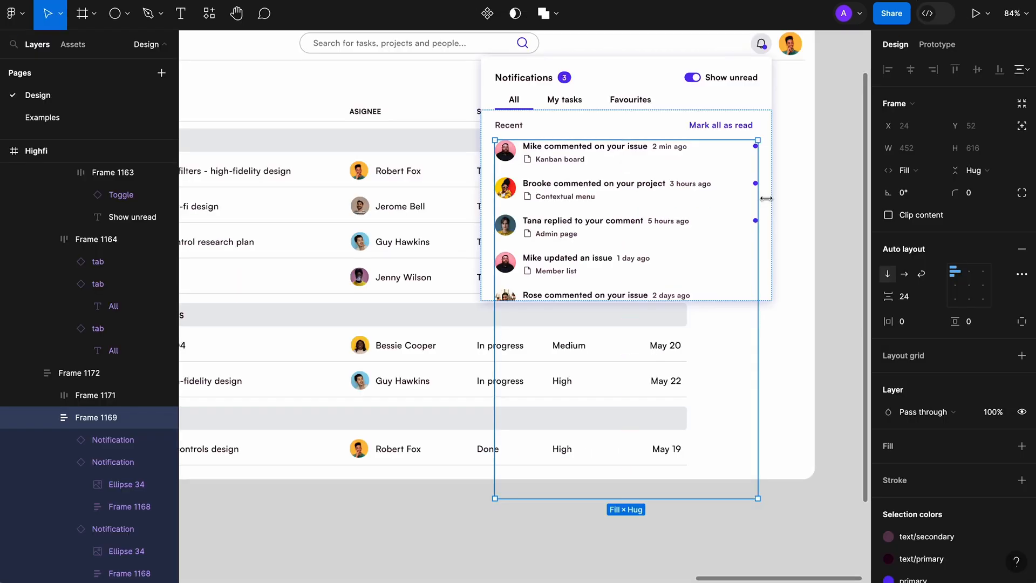
- Set the bottom padding of the auto layout frame holding only the notification items to 24, and deselect it
click(770, 203)
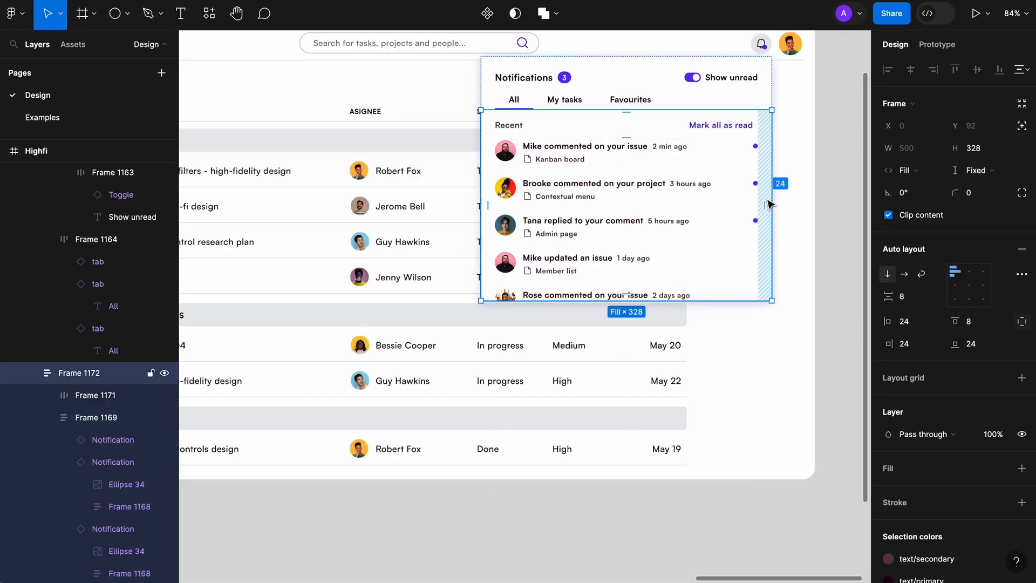
click(671, 237)
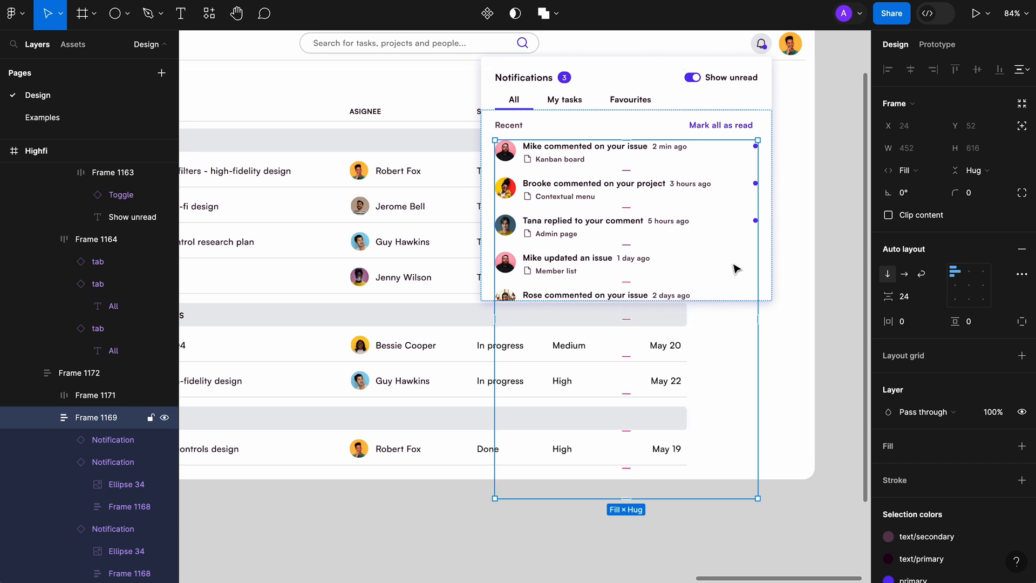
click(1022, 321)
click(981, 349)
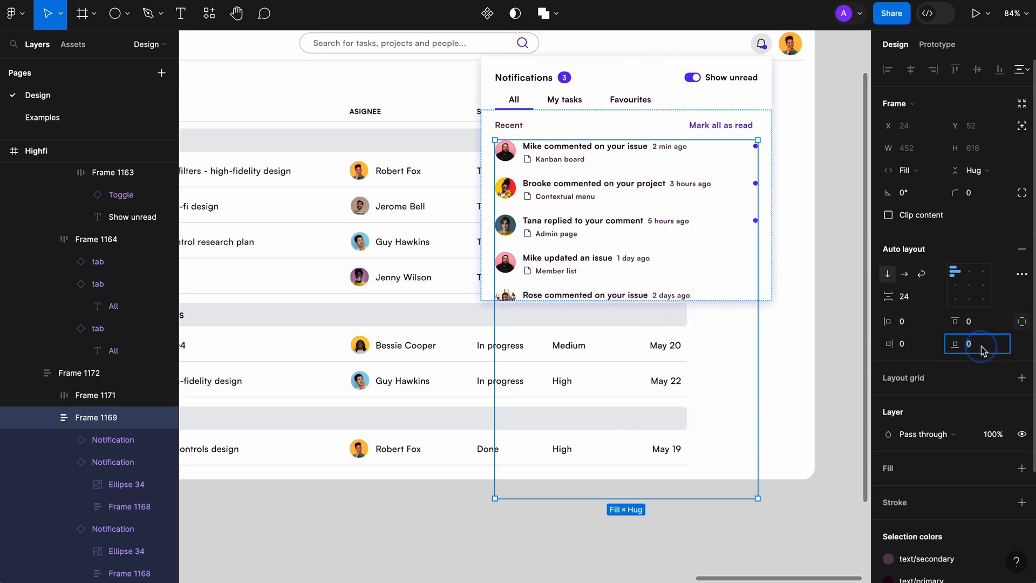
text(24)
key(Tab)
click(826, 346)
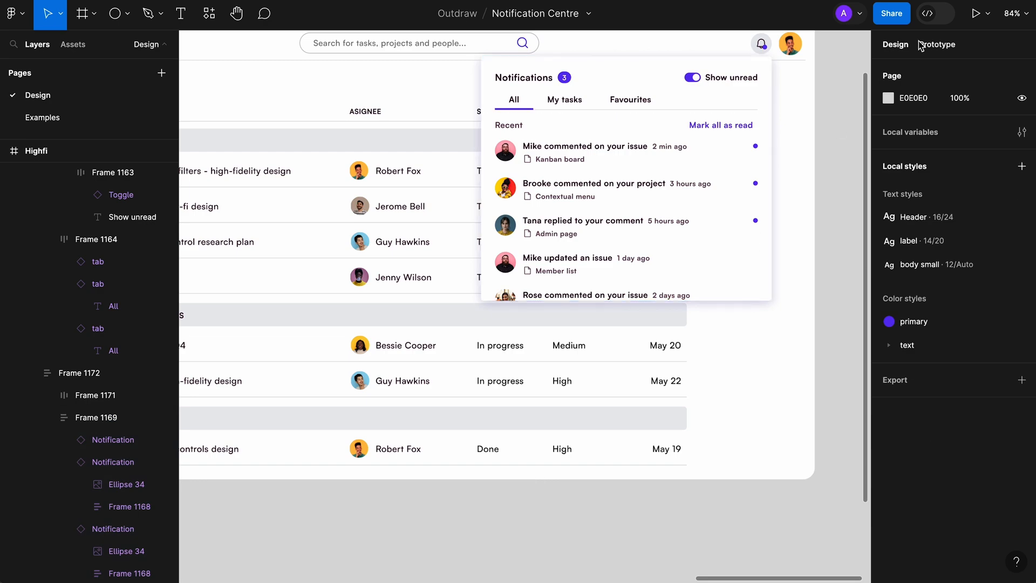
- Run the prototype again and scroll the notifications to the end and back to check the spacing below the last item
scroll(840, 289, down, 5)
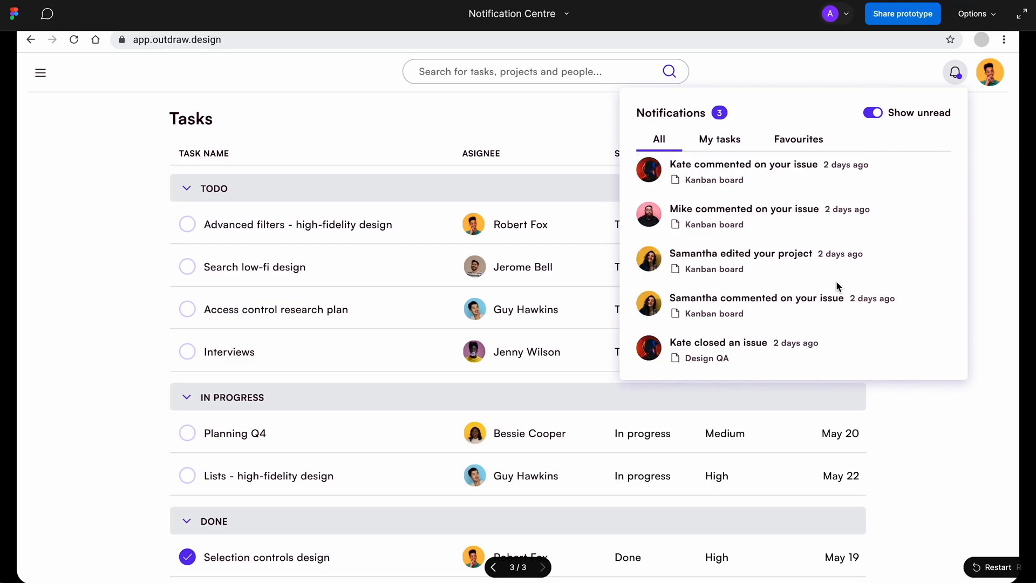
scroll(785, 292, up, 5)
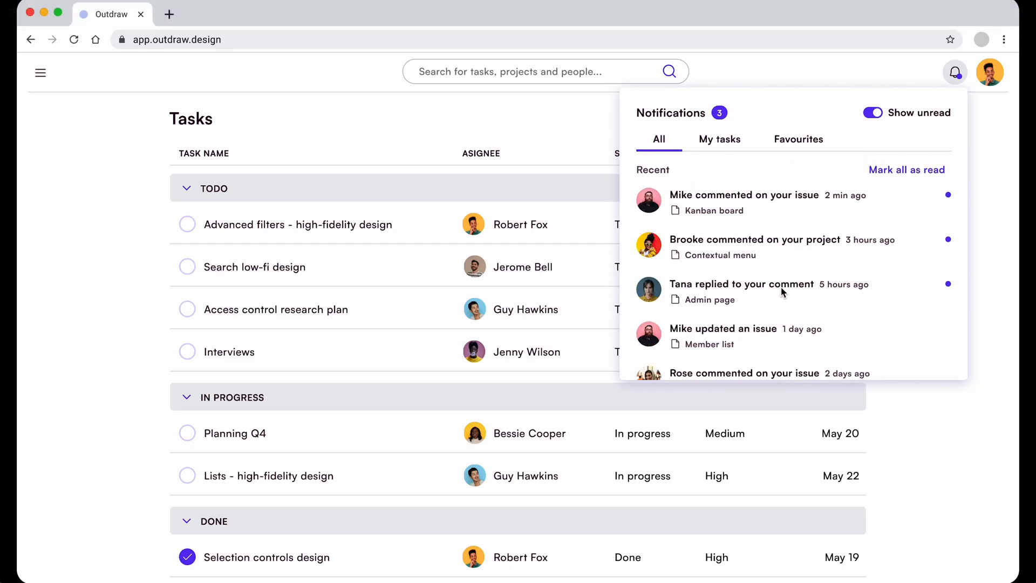